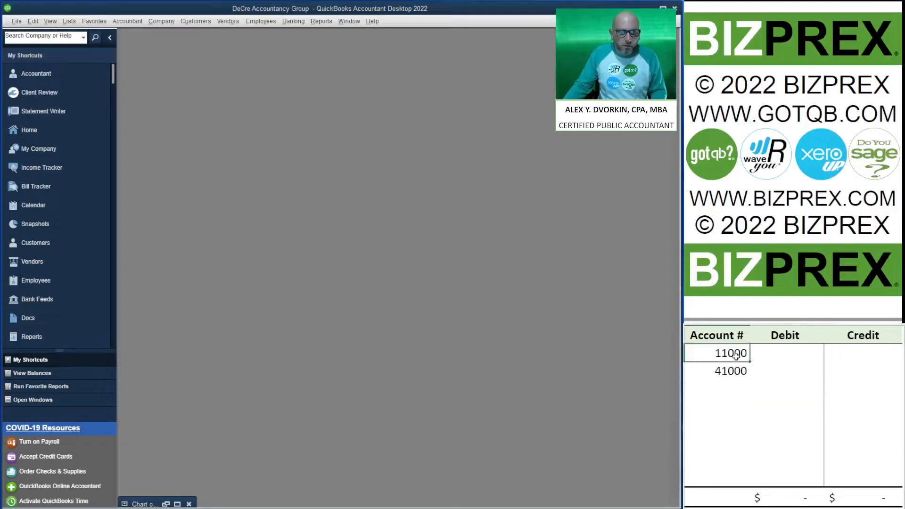
Clear the existing account numbers from the journal entry worksheet and display the source credit memo document
key("Delete")
left_click(776, 409)
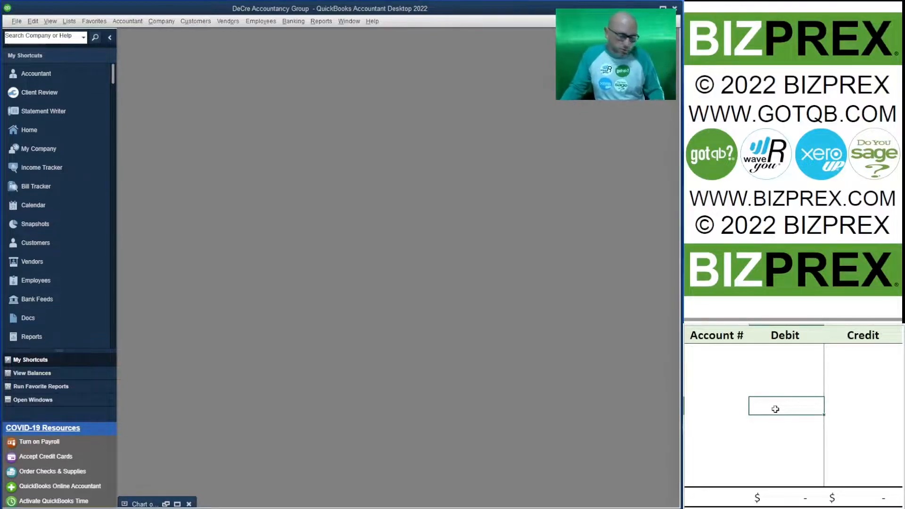
scroll(792, 222, "down", 3)
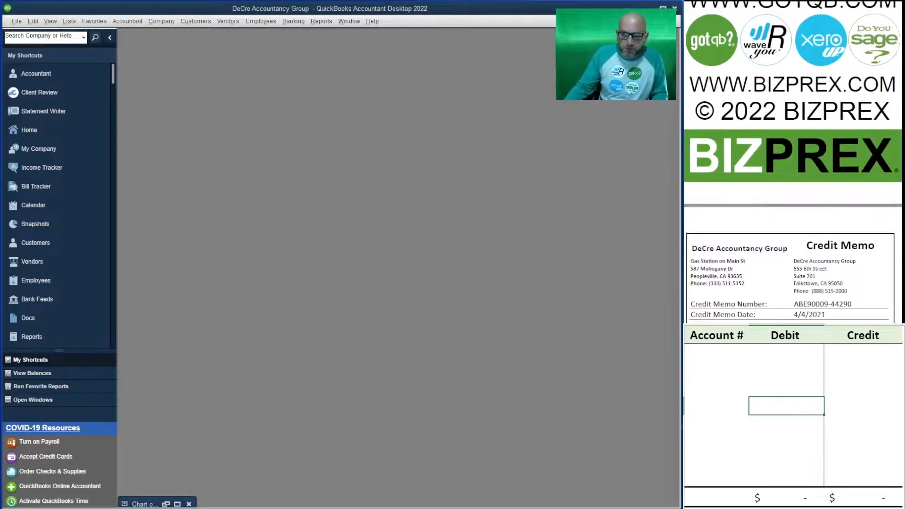
scroll(792, 165, "down", 3)
scroll(792, 165, "down", 2)
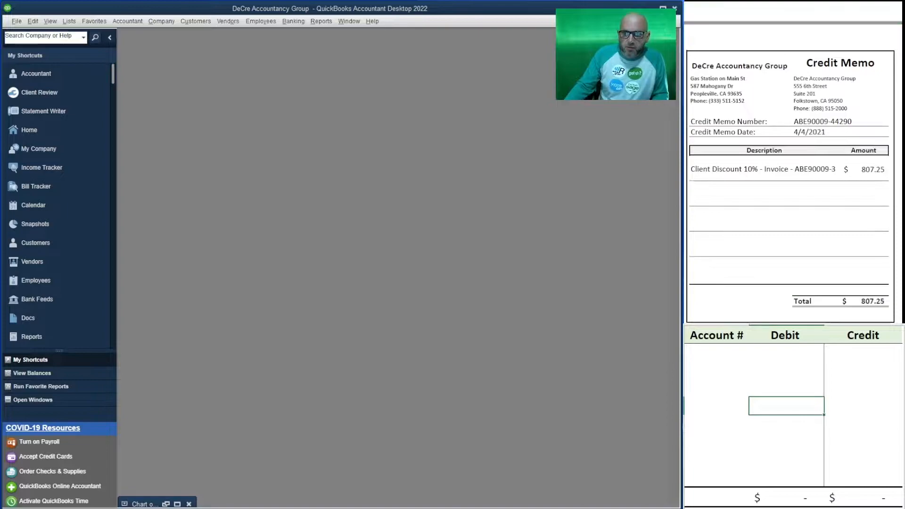
scroll(792, 165, "down", 1)
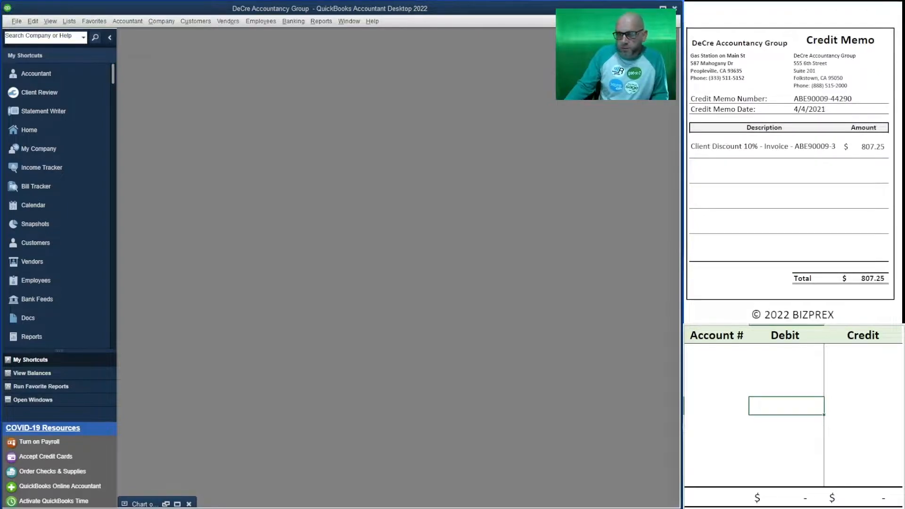
scroll(792, 173, "up", 1)
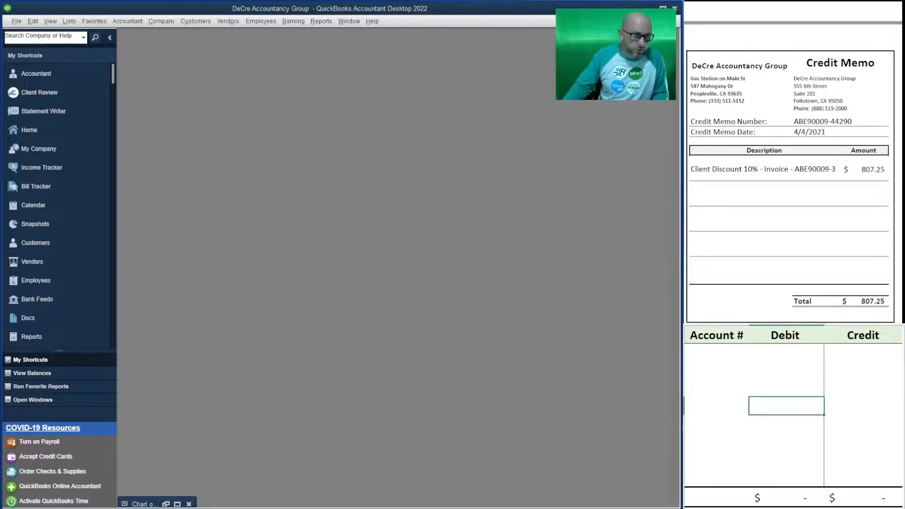
Enter account 11000 on the worksheet's first line with a credit of 807.25
left_click(702, 357)
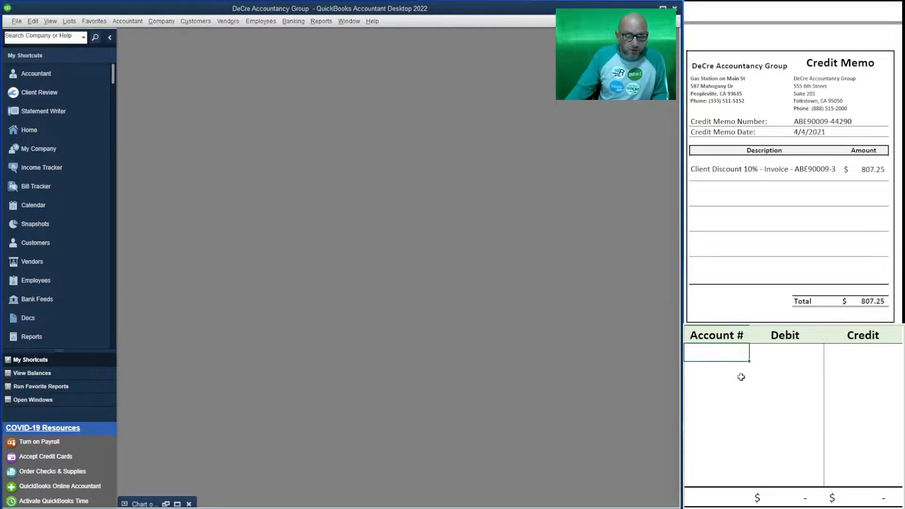
type("11000")
key("Tab")
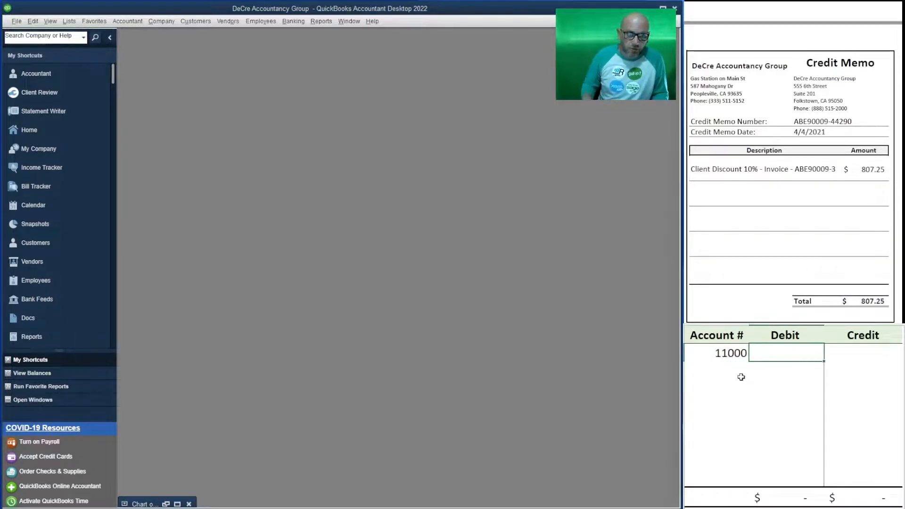
key("Tab")
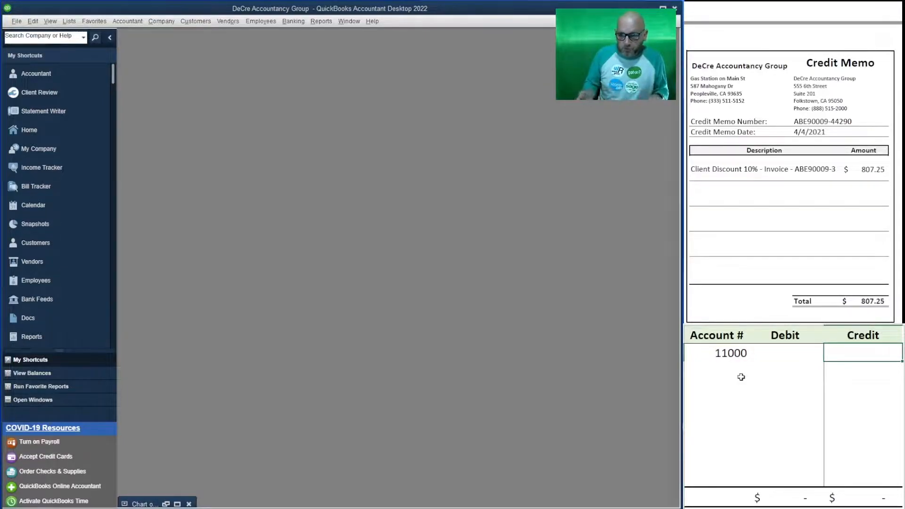
type("807.25")
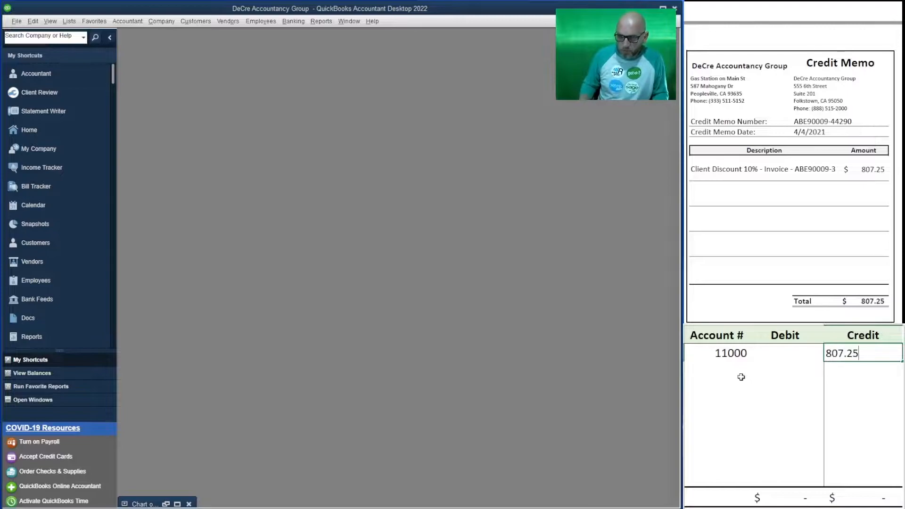
key("Return")
Enter account 41000 on the worksheet's second line with a debit of 807.25
key("Left")
left_click(741, 378)
type("4100")
key("Tab")
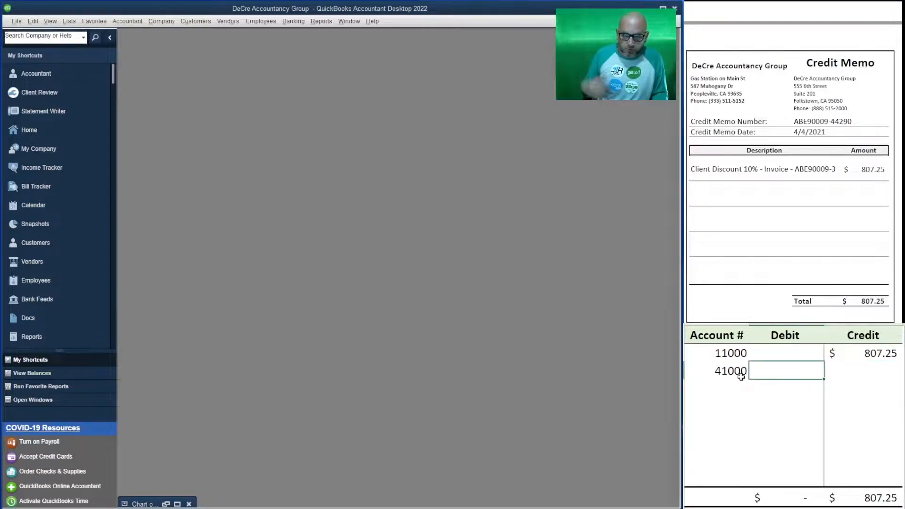
type("807.25")
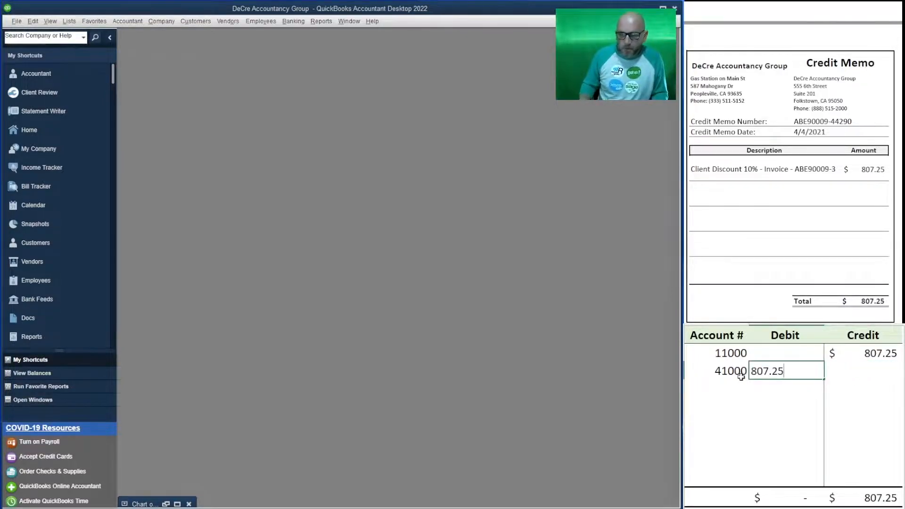
key("Return")
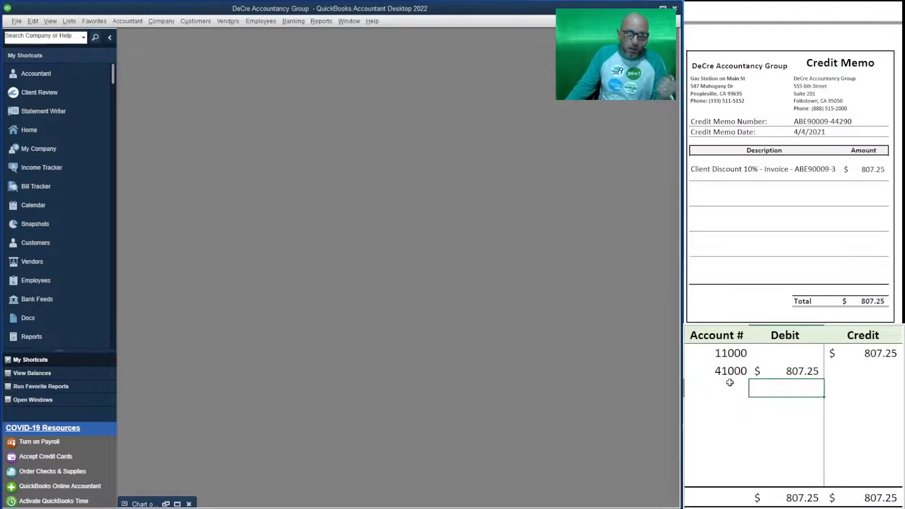
Change the account number on the worksheet's debit line to 49900
left_click(737, 371)
type("4999")
key("BackSpace")
type("00")
key("Tab")
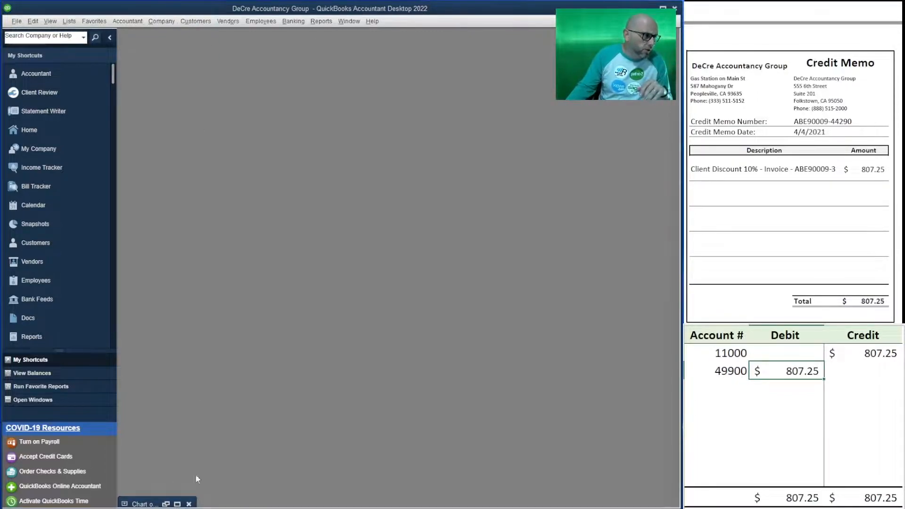
Start a new customer credit memo in QuickBooks for the customer Gas Station on Main St
left_click(191, 21)
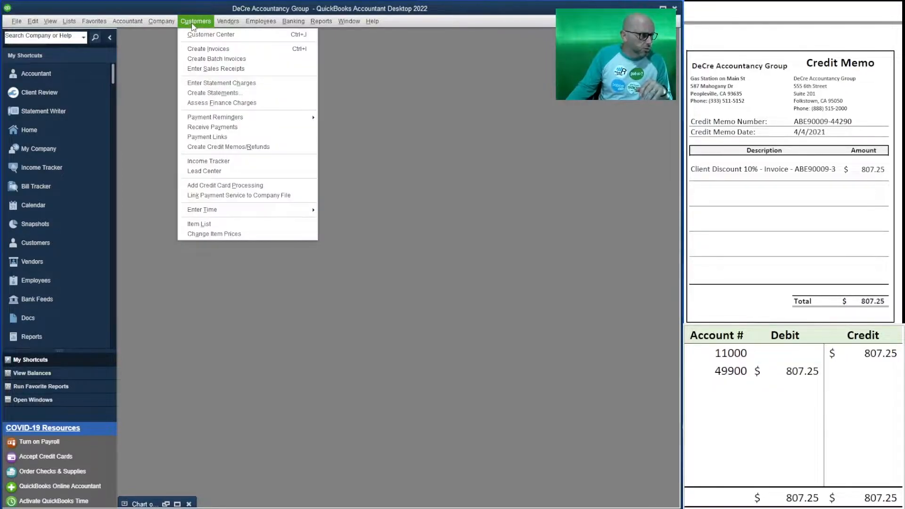
left_click(247, 148)
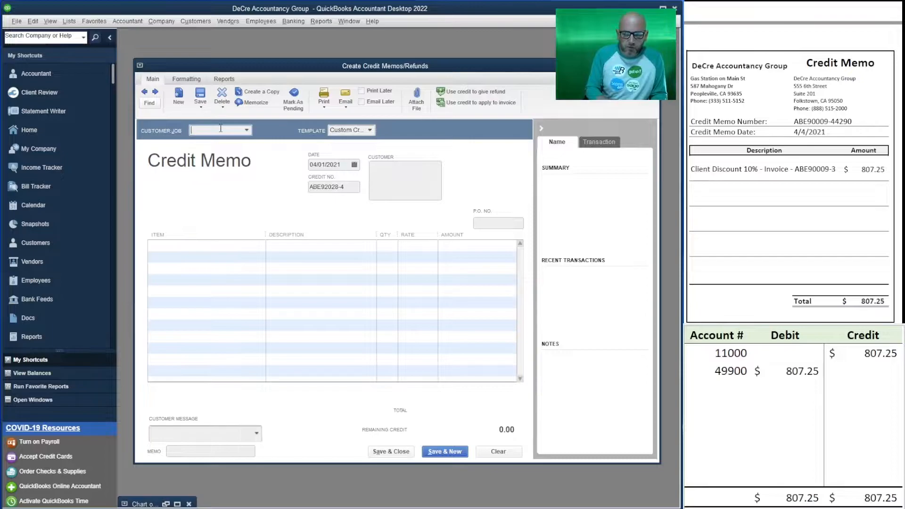
type("gas")
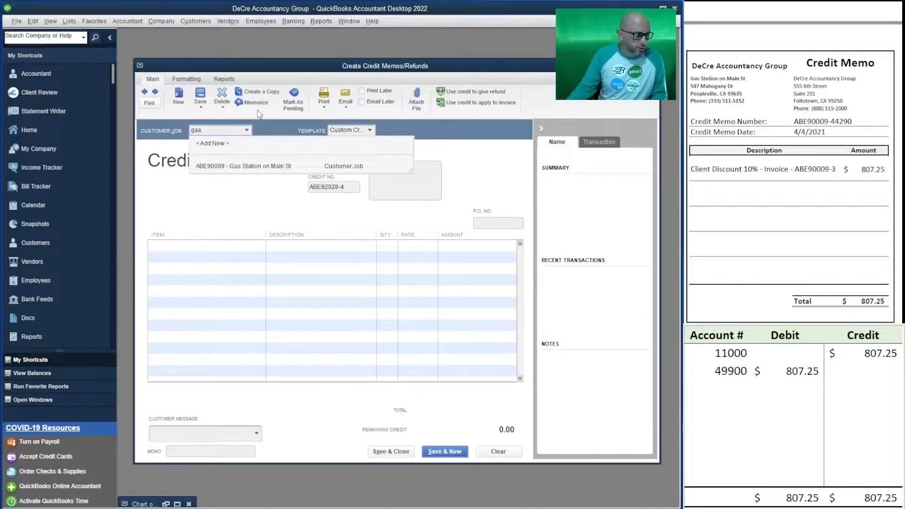
left_click(264, 169)
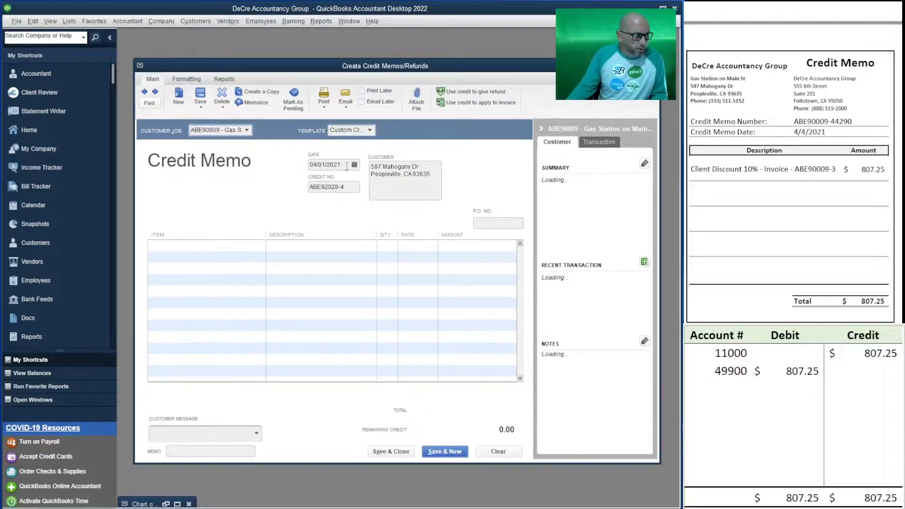
Set the credit memo date to 04/04/2021 and enter the source document's credit memo number as the credit number
left_click(324, 165)
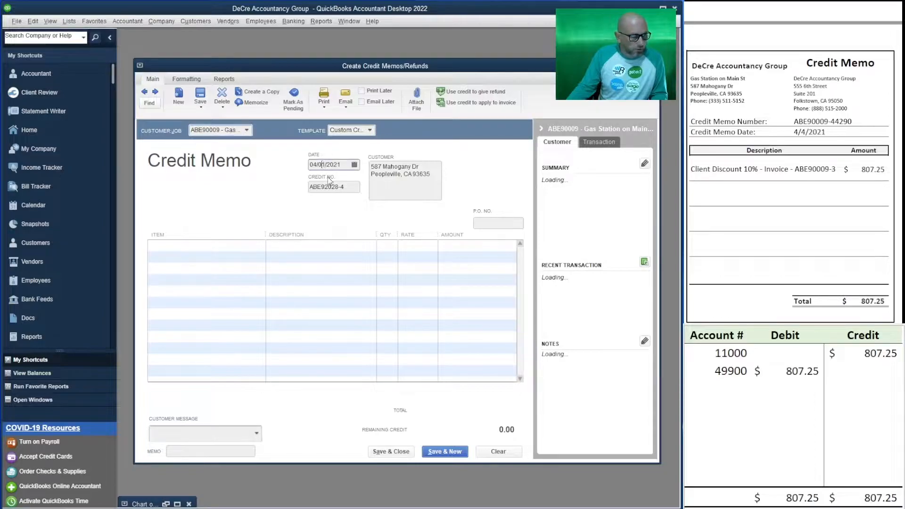
key("Delete")
type("4")
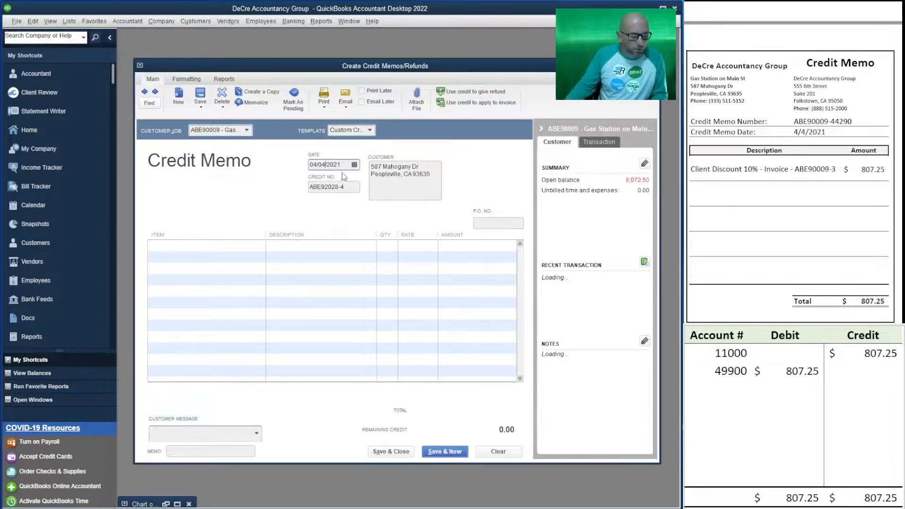
left_click_drag(853, 123, 793, 122)
key("ctrl+c")
double_click(349, 187)
type("ABE90009-44")
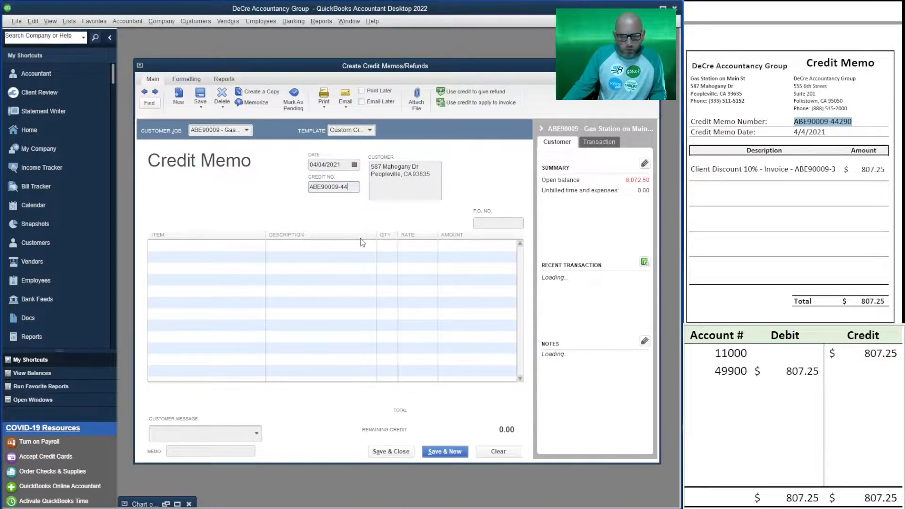
Fill the first line's description with the client discount 10% invoice text copied from the source credit memo
left_click(291, 244)
key("ctrl+v")
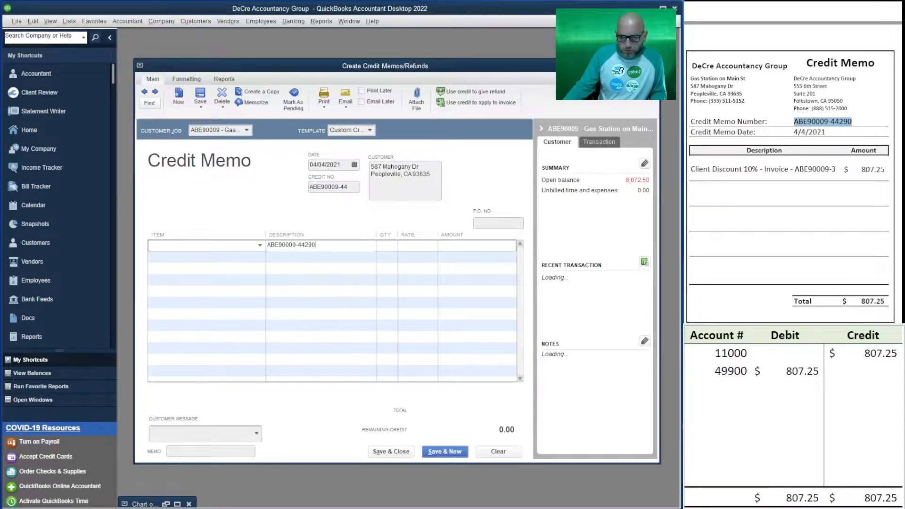
left_click_drag(836, 170, 691, 171)
key("ctrl+c")
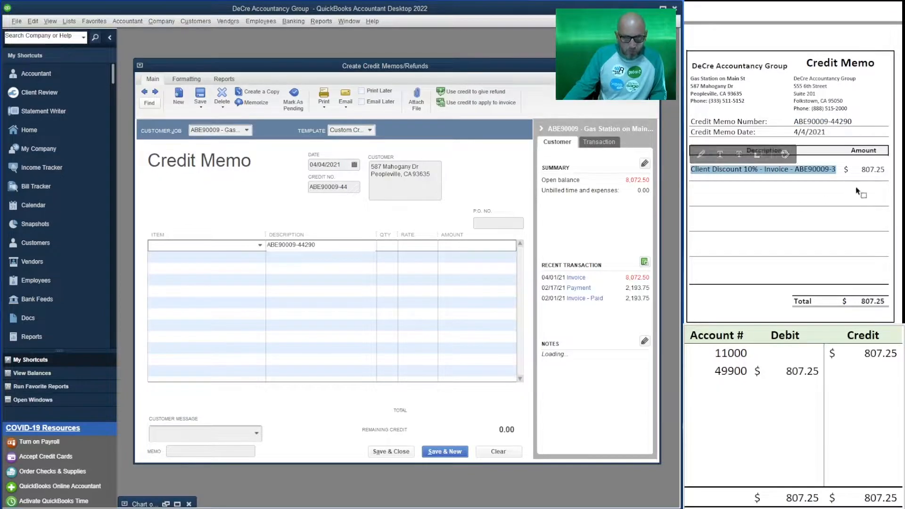
left_click(336, 242)
key("ctrl+v")
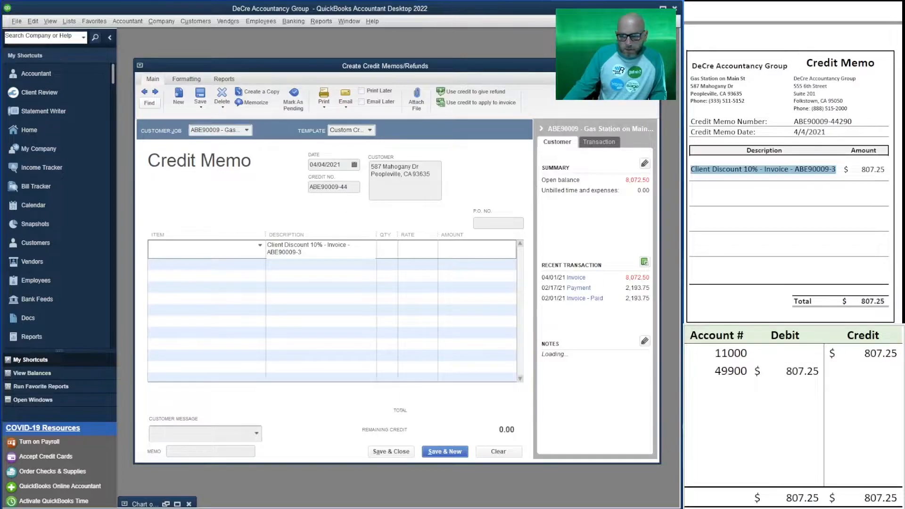
Replace the credit number with the source credit memo number copied without its ABE prefix
left_click_drag(852, 122, 808, 121)
key("ctrl+c")
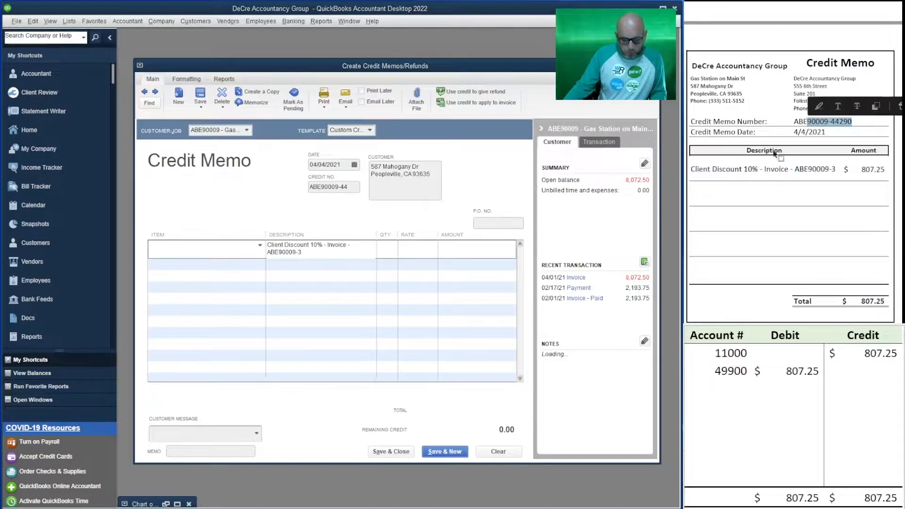
left_click_drag(367, 188, 307, 187)
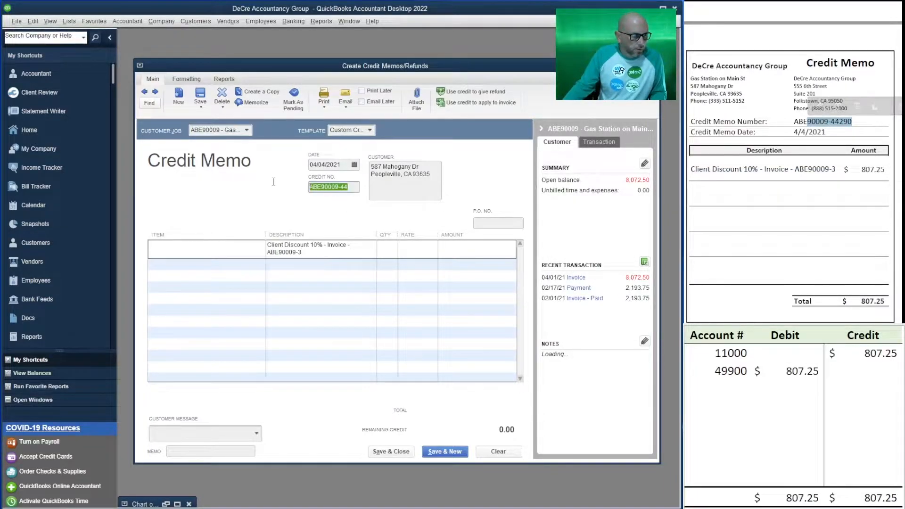
key("ctrl+v")
Choose the item D0001 - Client Discount on the first line and set its amount to 807.25
left_click(204, 250)
left_click(259, 245)
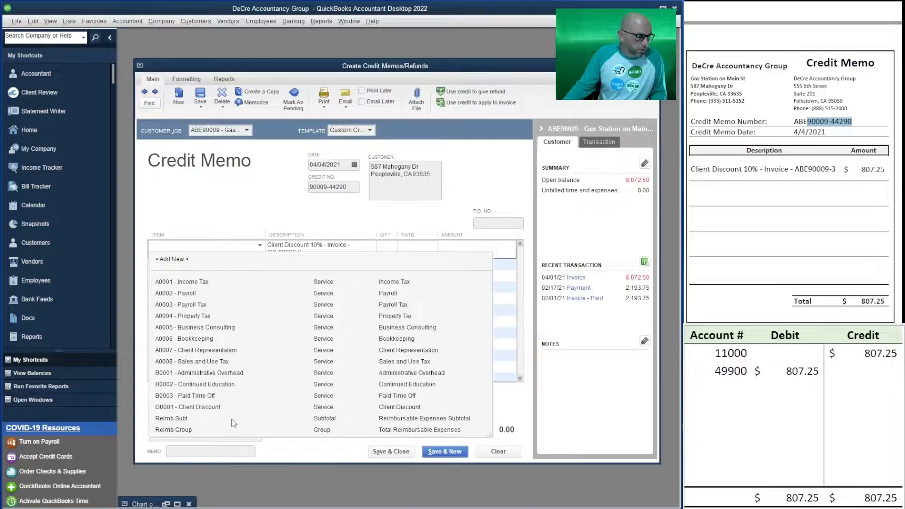
left_click(229, 407)
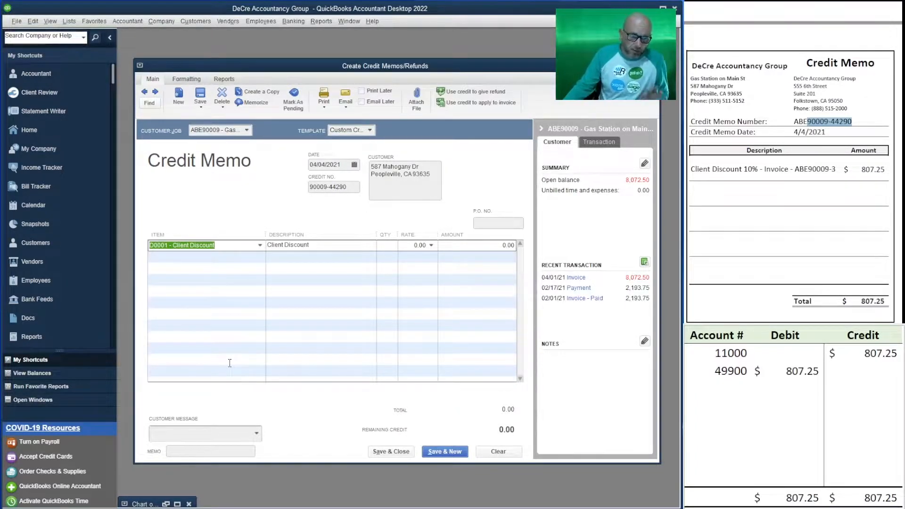
left_click(509, 247)
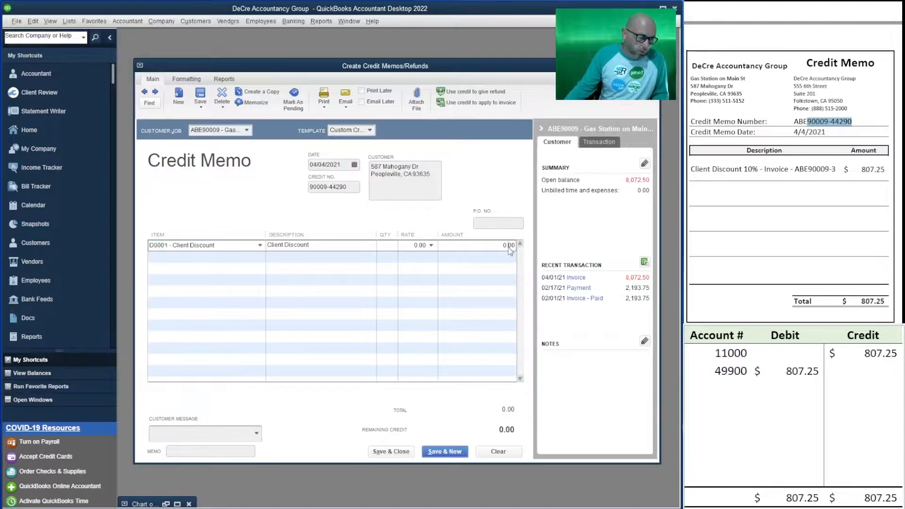
left_click_drag(497, 246, 533, 255)
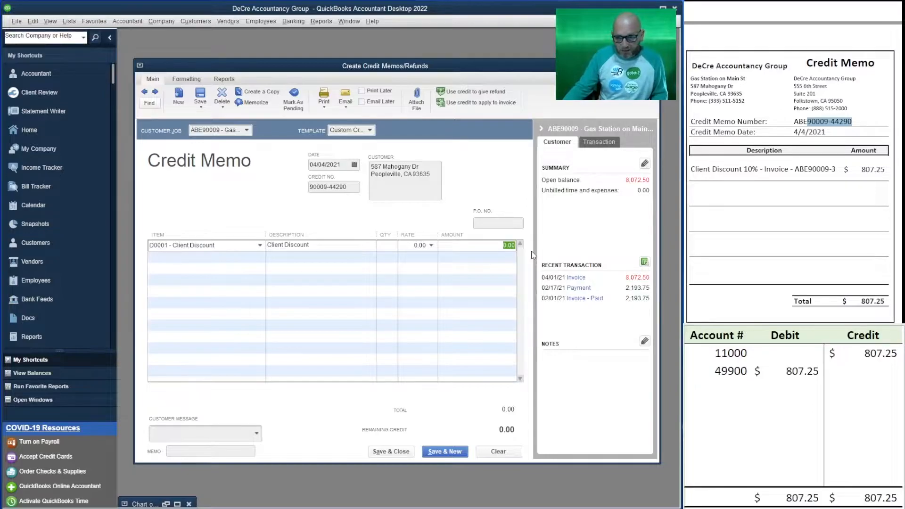
type("807.25")
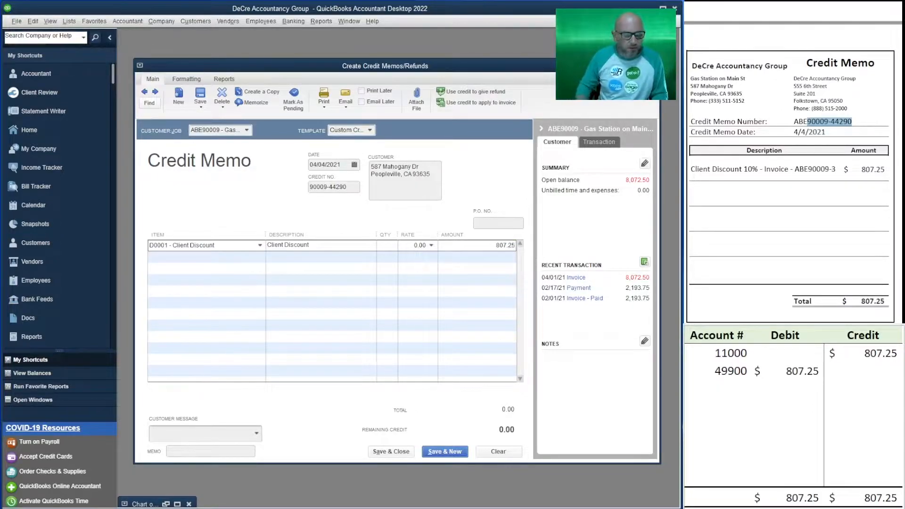
key("Tab")
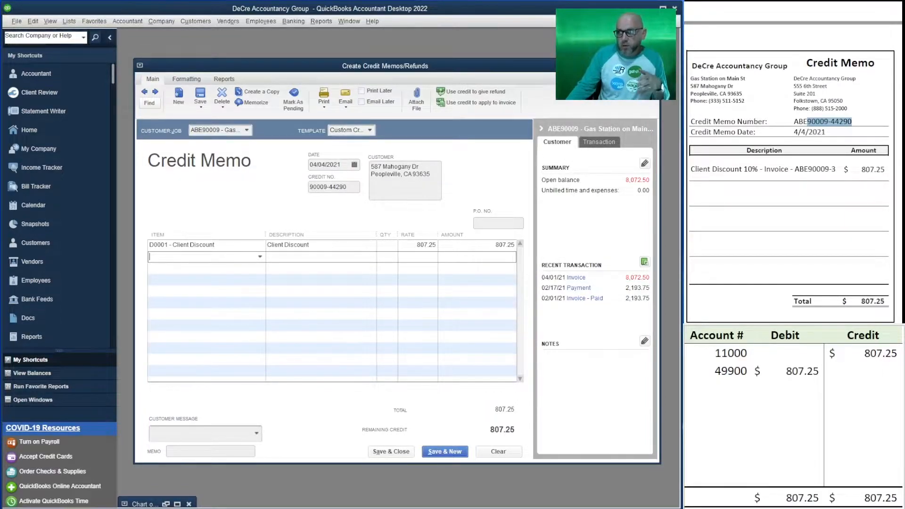
Change the account number on the worksheet's debit line to 41000
left_click(165, 504)
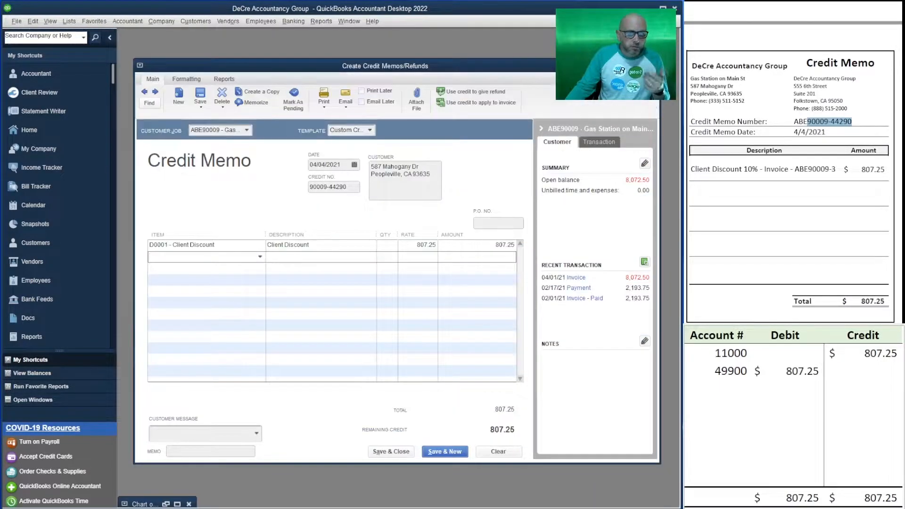
left_click(820, 377)
key("Left")
type("41000")
key("Return")
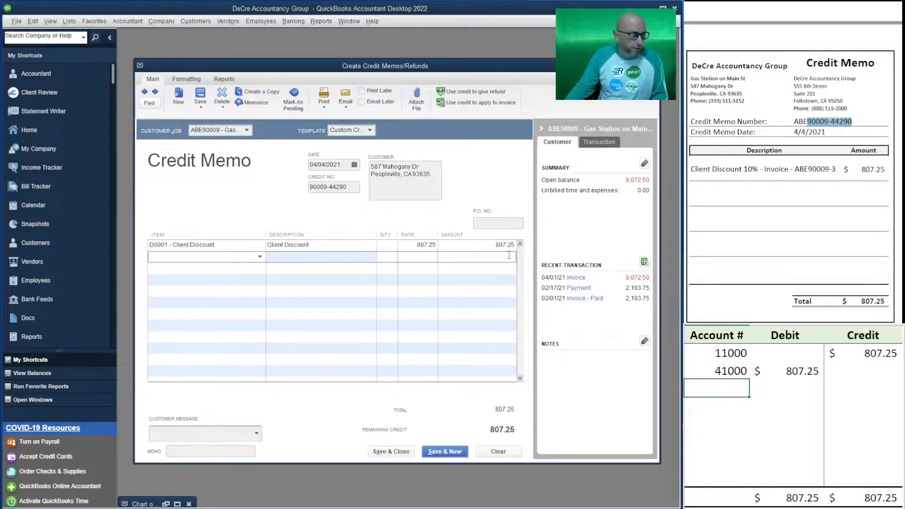
Set the account number on the worksheet's debit line back to 49900
left_click(722, 370)
type("49")
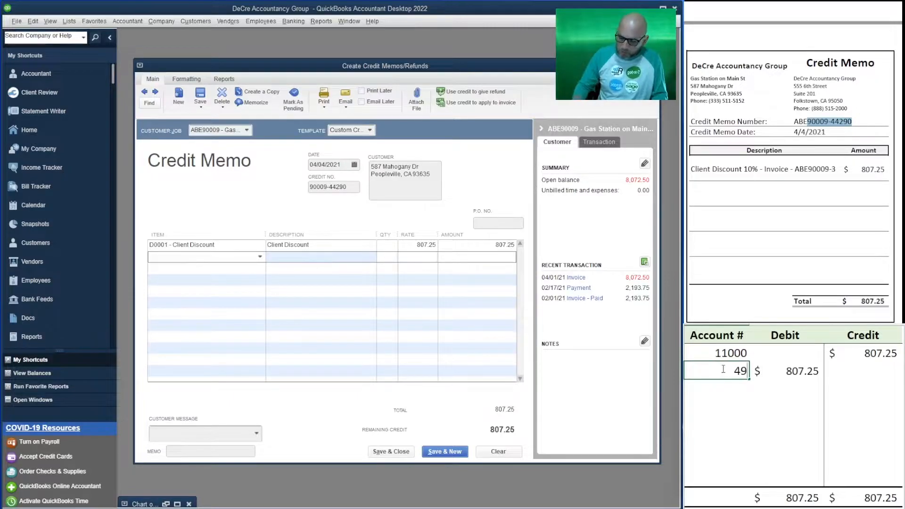
type("990")
key("BackSpace")
key("BackSpace")
type("00")
key("Return")
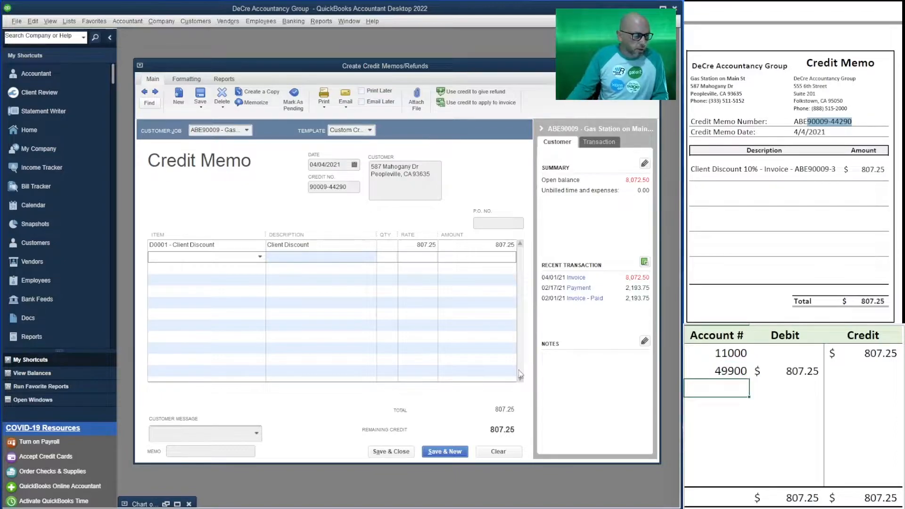
Save and close the credit memo, applying its 807.25 credit to the customer's open 04/01/2021 invoice
left_click(405, 452)
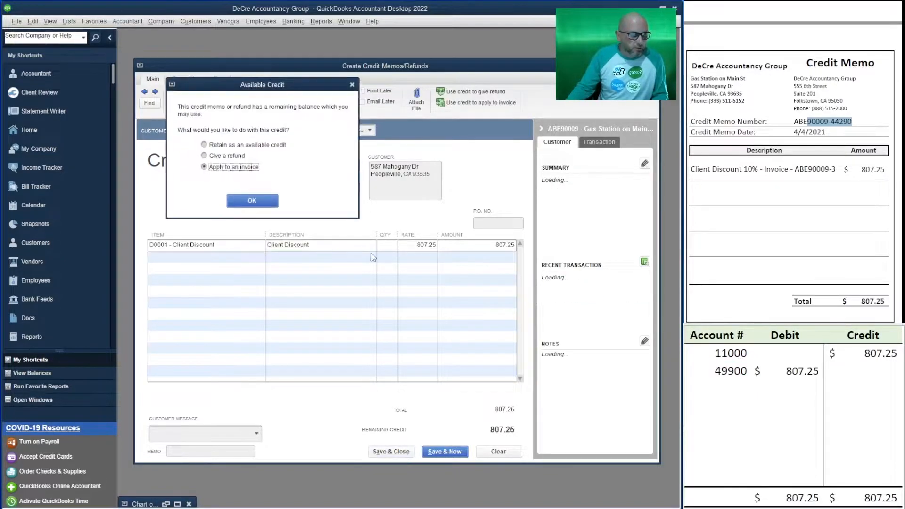
left_click(255, 201)
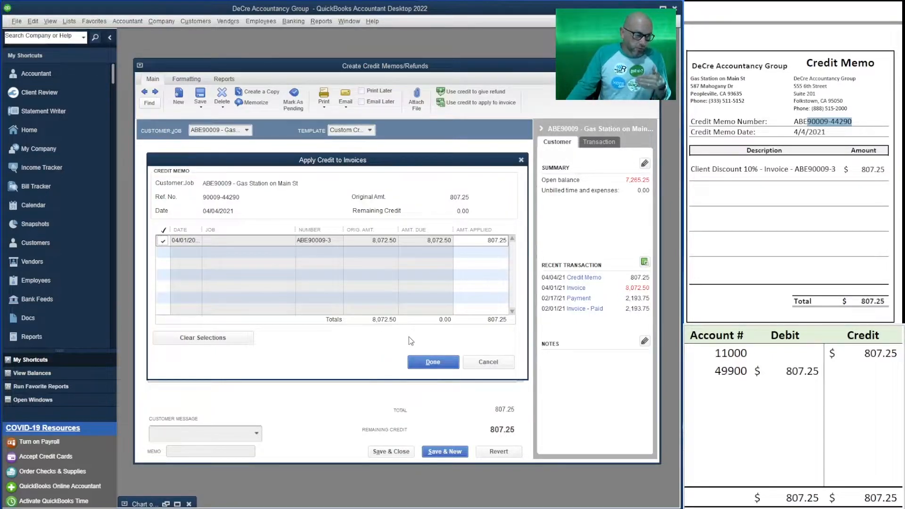
left_click(423, 366)
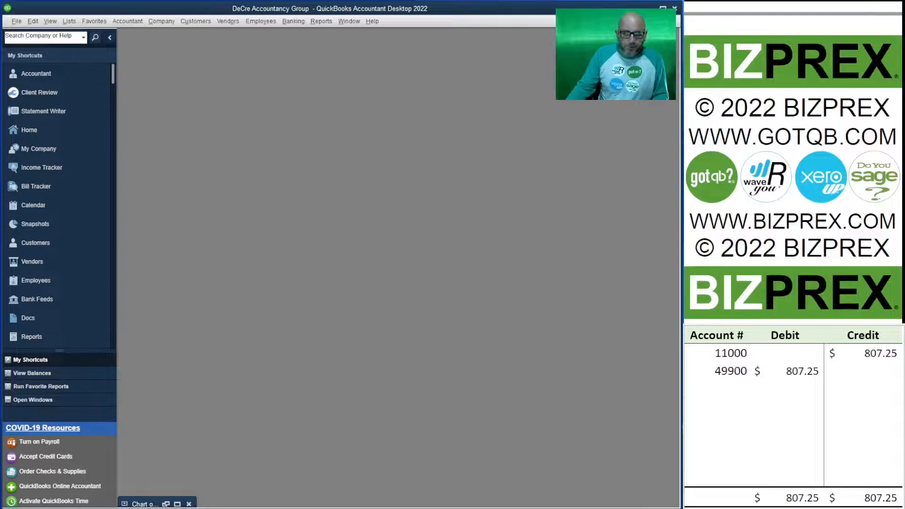
Clear the account number 49900 and its 807.25 debit from the worksheet's second line
left_click_drag(844, 370, 735, 354)
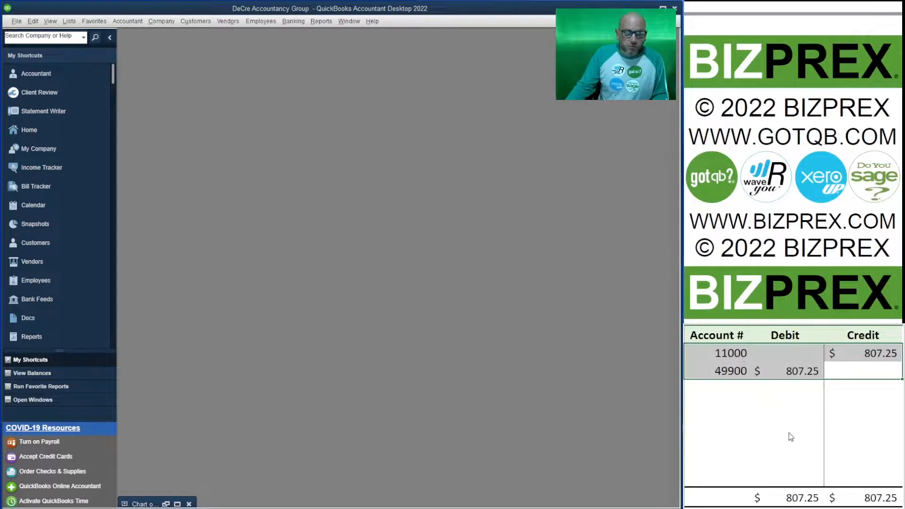
left_click(789, 370)
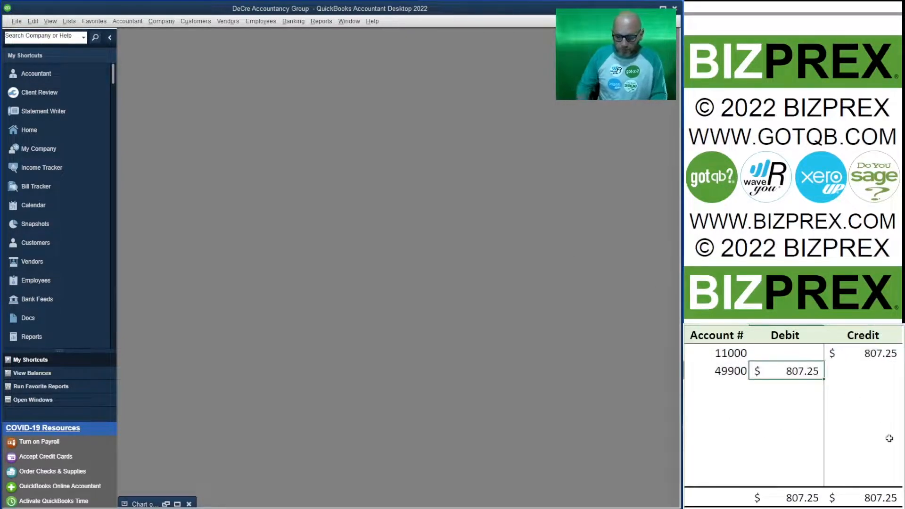
key("Delete")
key("Left")
key("Delete")
key("Down")
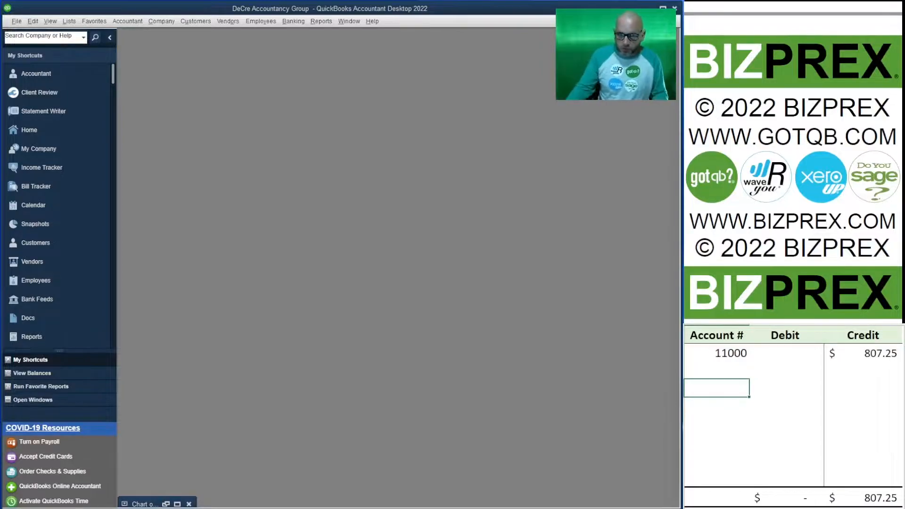
Enter account number 12000 on the worksheet's second line
left_click(877, 352)
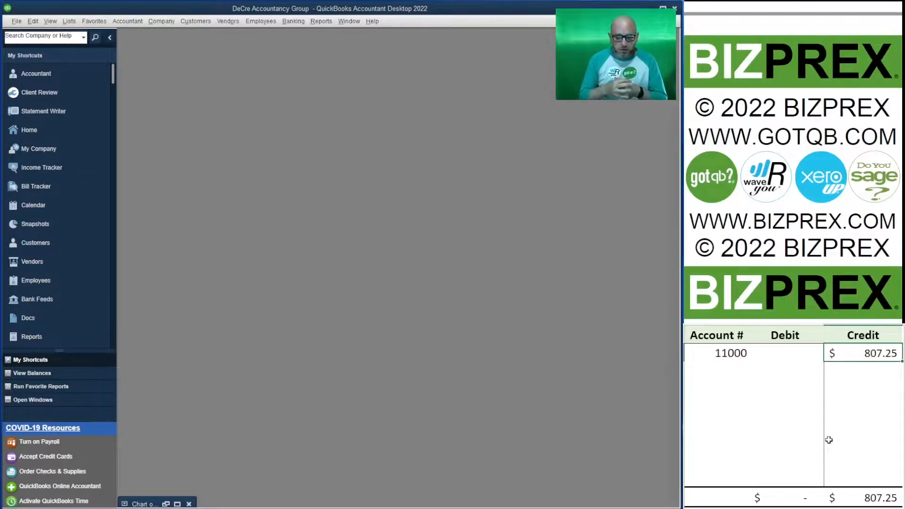
key("Down")
key("Left")
key("Left")
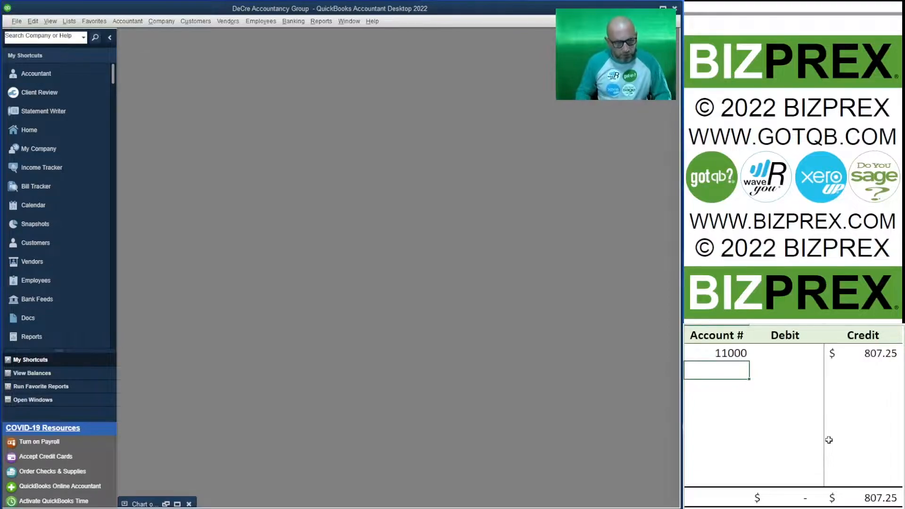
type("12000")
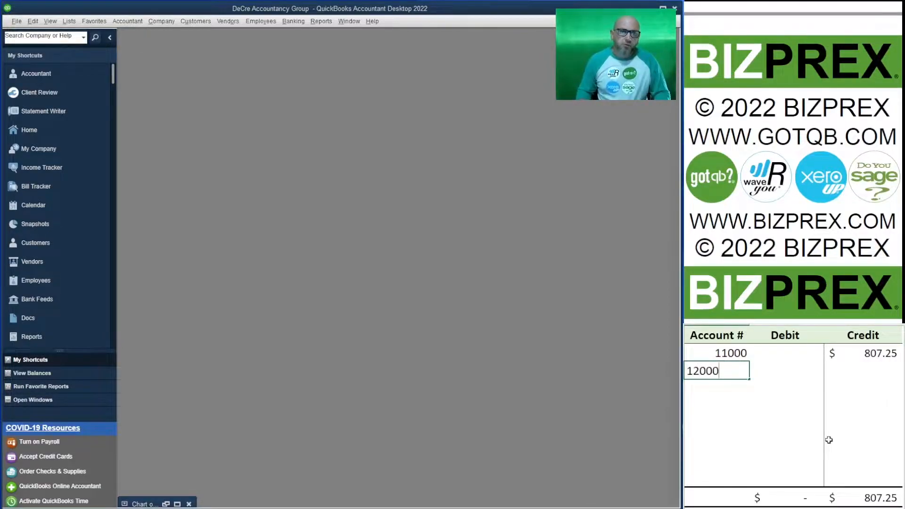
key("Tab")
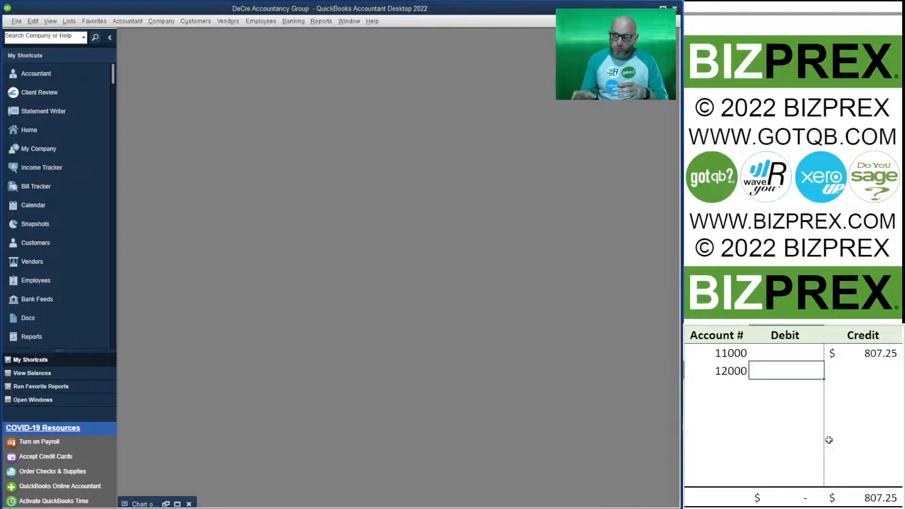
Clear the 807.25 credit amount from the worksheet's 11000 line
key("Up")
key("Right")
key("Delete")
key("Down")
key("Left")
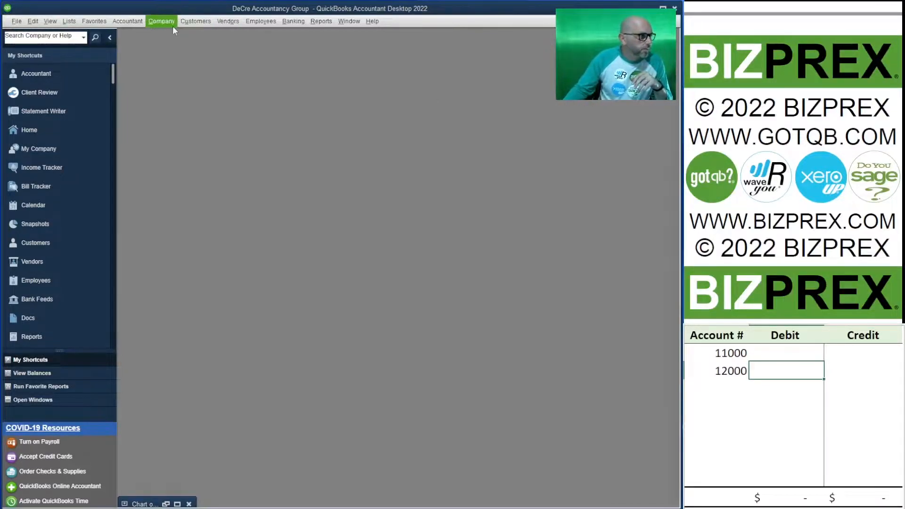
Start a received customer payment from DeCre Properties, LLC with a payment amount of 1,900.00
left_click(195, 22)
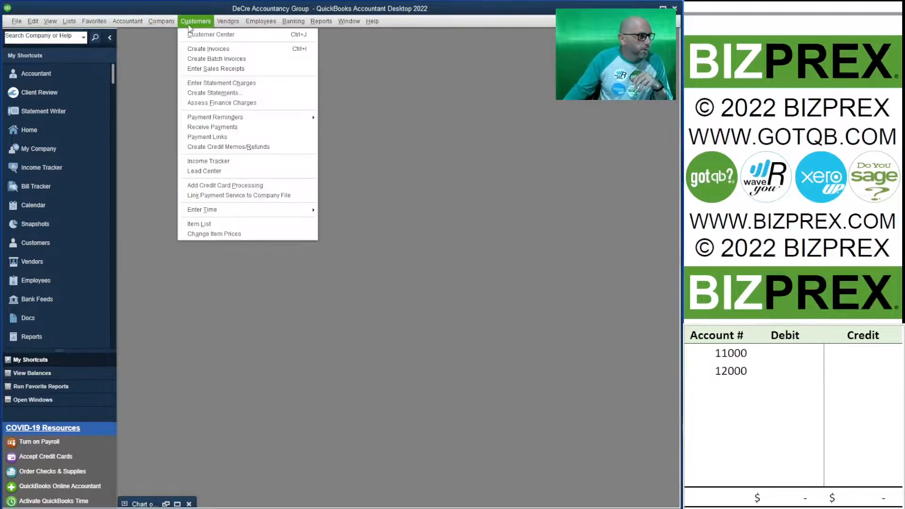
left_click(251, 130)
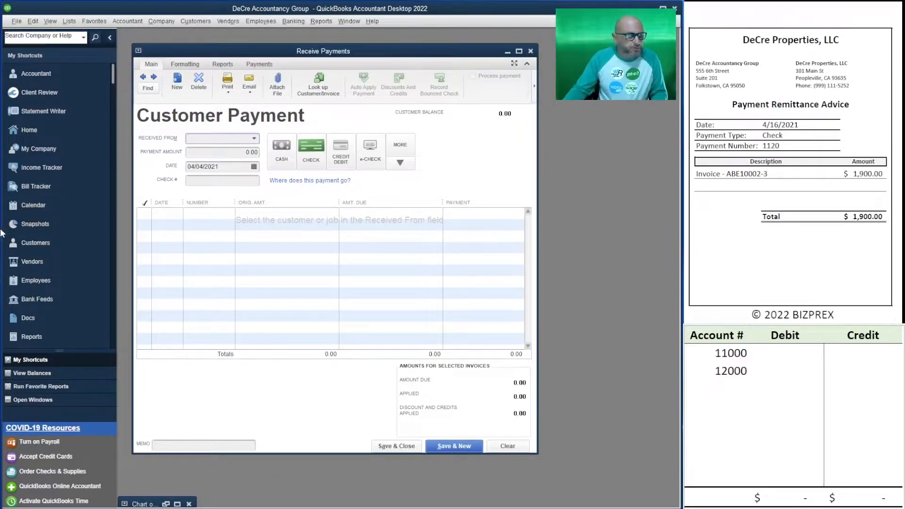
left_click(254, 138)
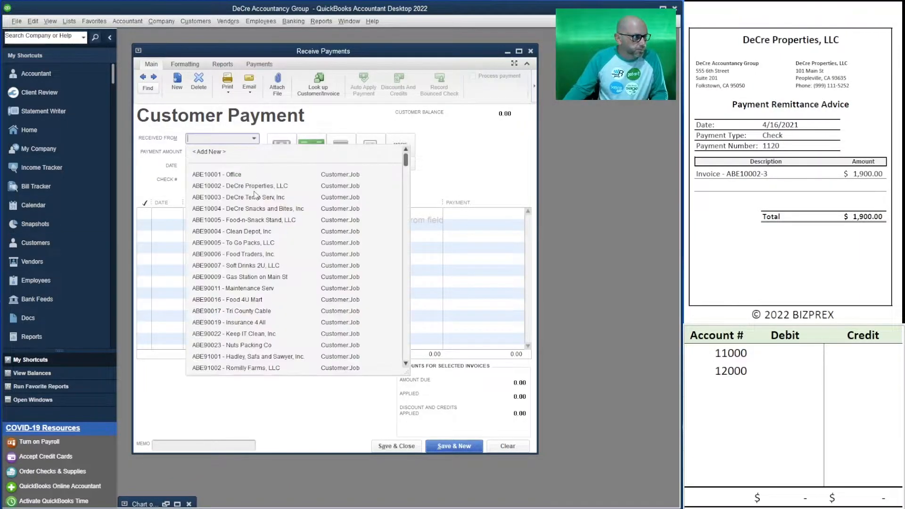
left_click(258, 189)
left_click(230, 156)
type("1,900")
key("Tab")
Set the payment method to check with check number 1120, and date the payment 04/16/2021
left_click(318, 146)
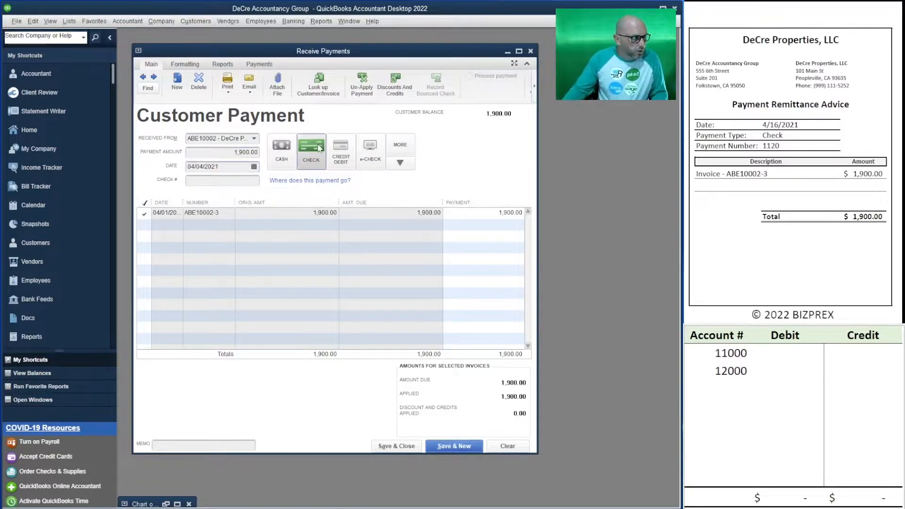
type("1120")
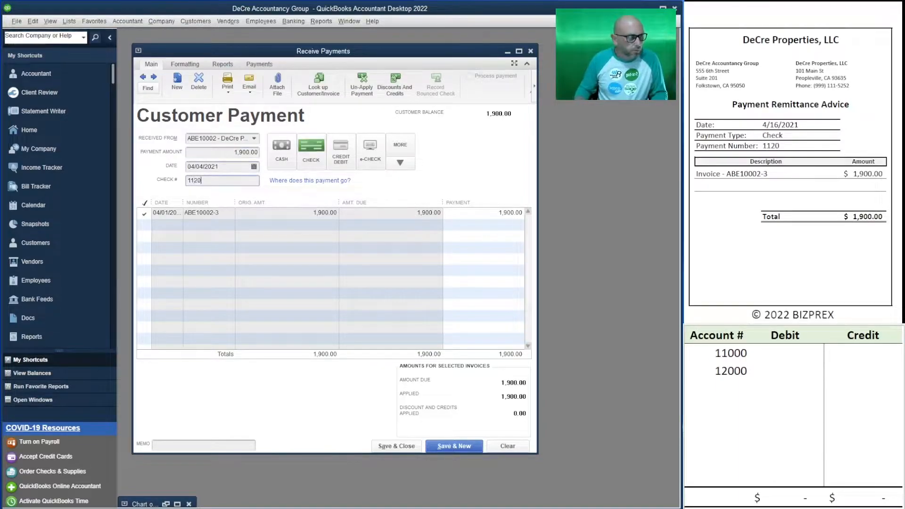
left_click(254, 167)
left_click(260, 236)
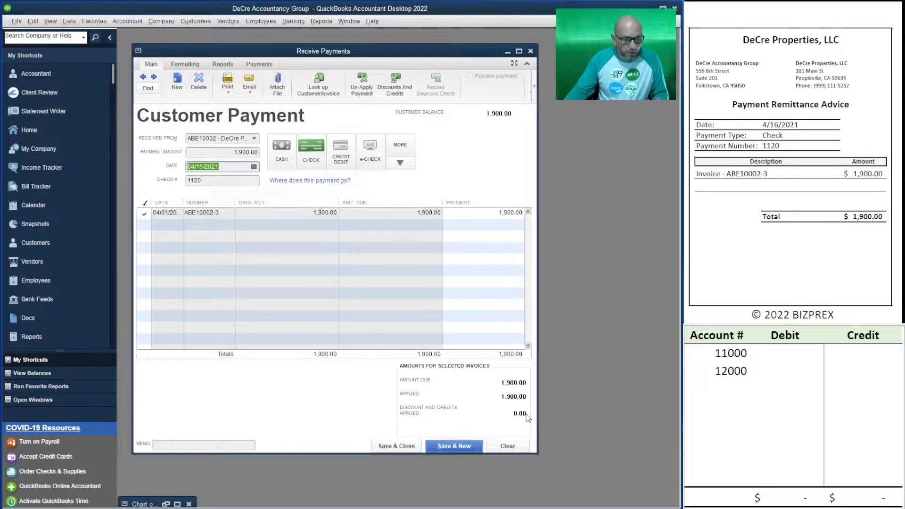
Enter 1,900.00 on the worksheet as a credit to account 11000 and a debit to account 12000
left_click(882, 352)
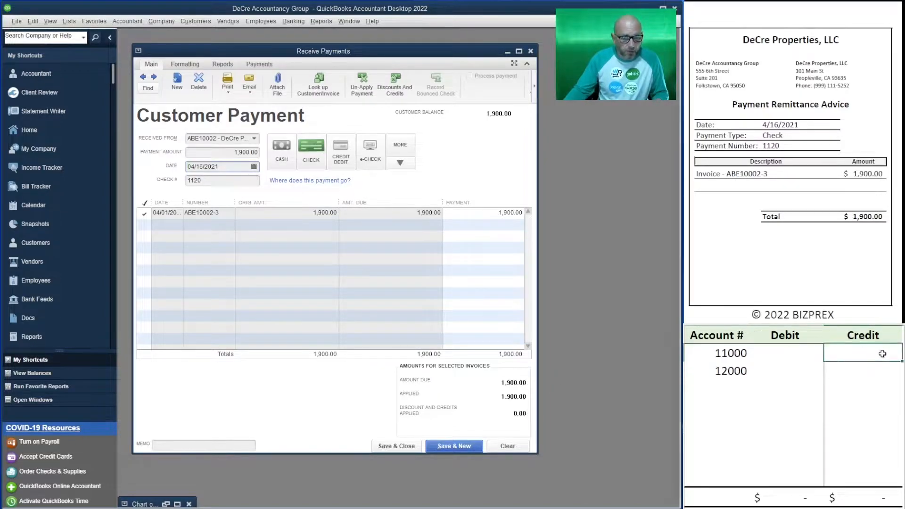
type("1900")
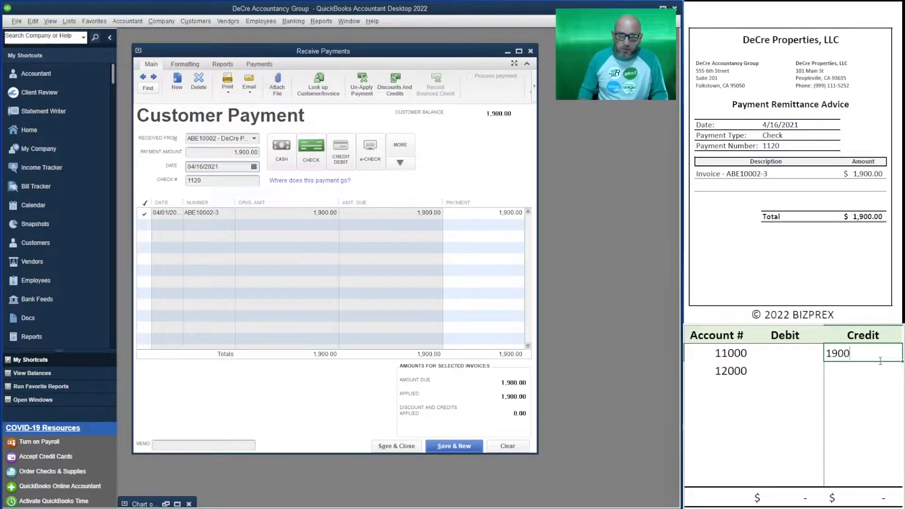
key("Return")
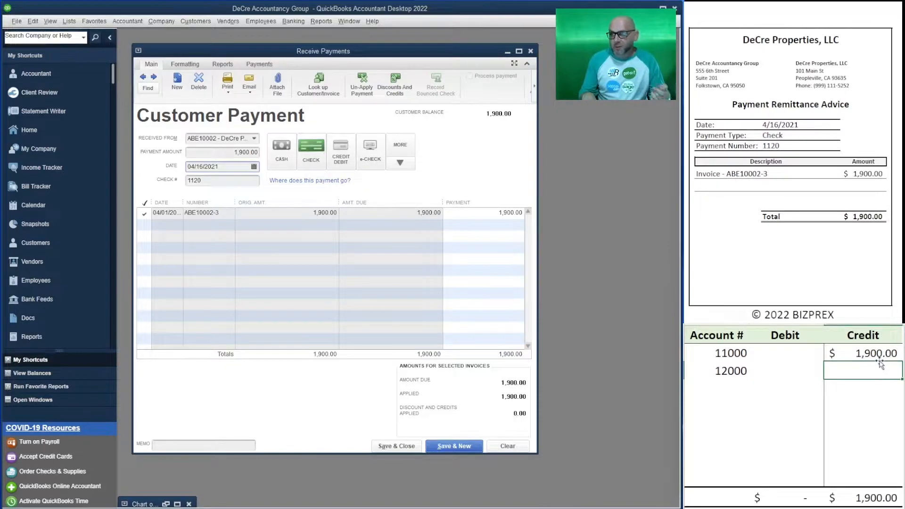
key("Left")
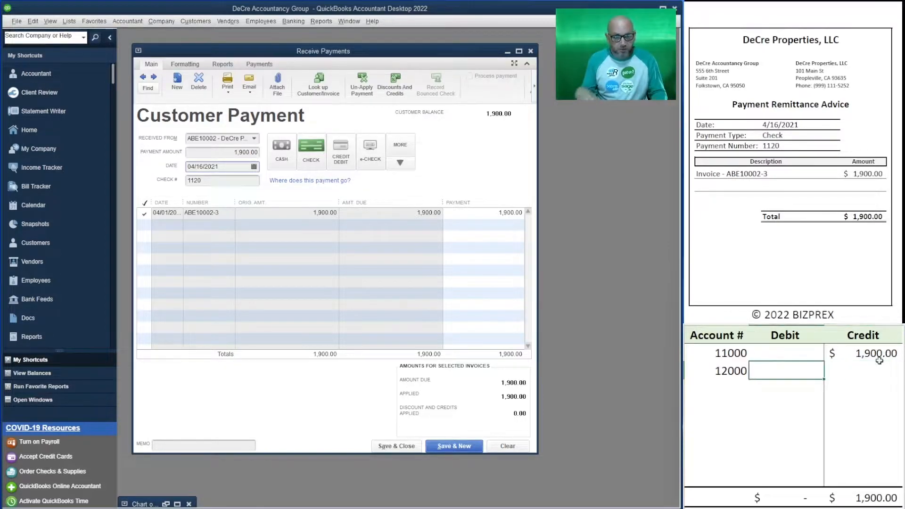
type("1900")
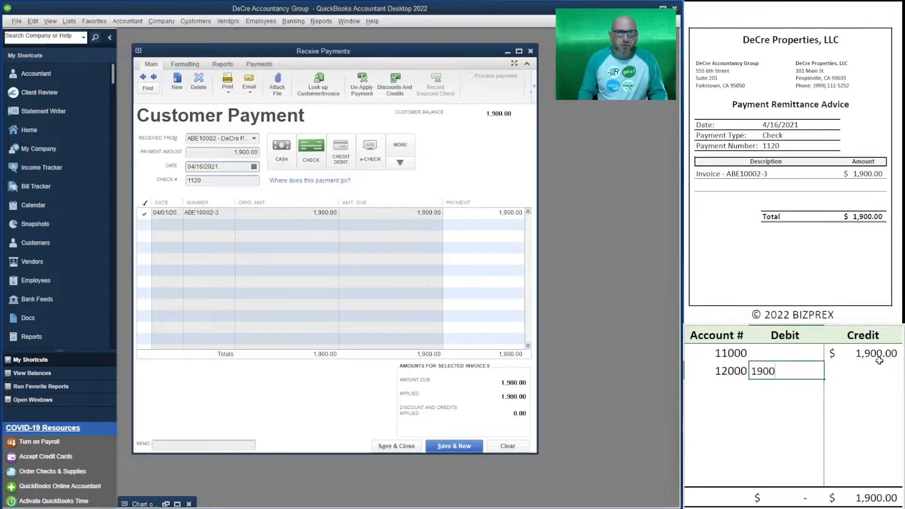
key("Return")
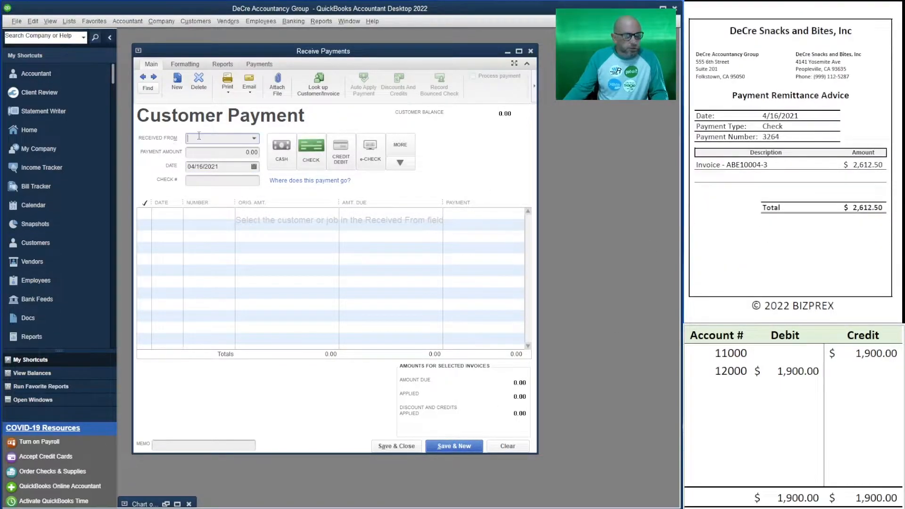
Choose DeCre Snacks and Bites, Inc as the payer on the blank customer payment form
type("de")
key("BackSpace")
key("BackSpace")
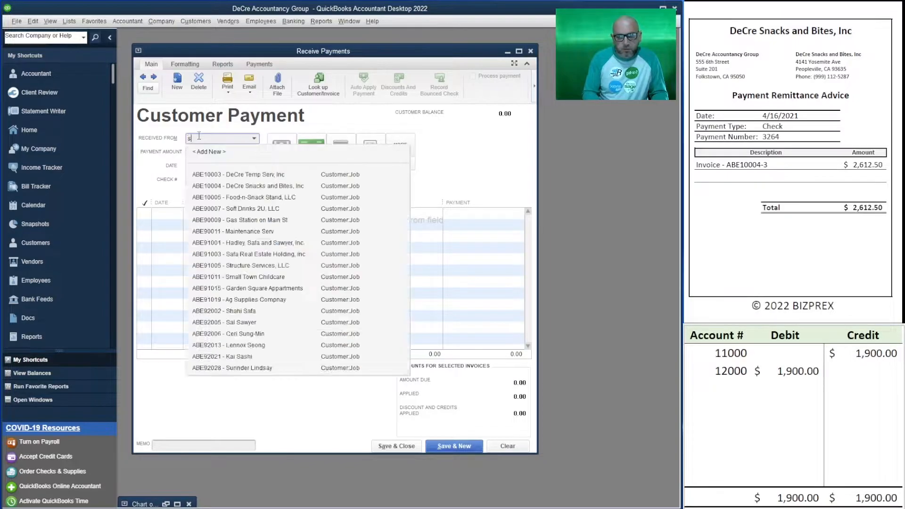
type("sna")
left_click(268, 174)
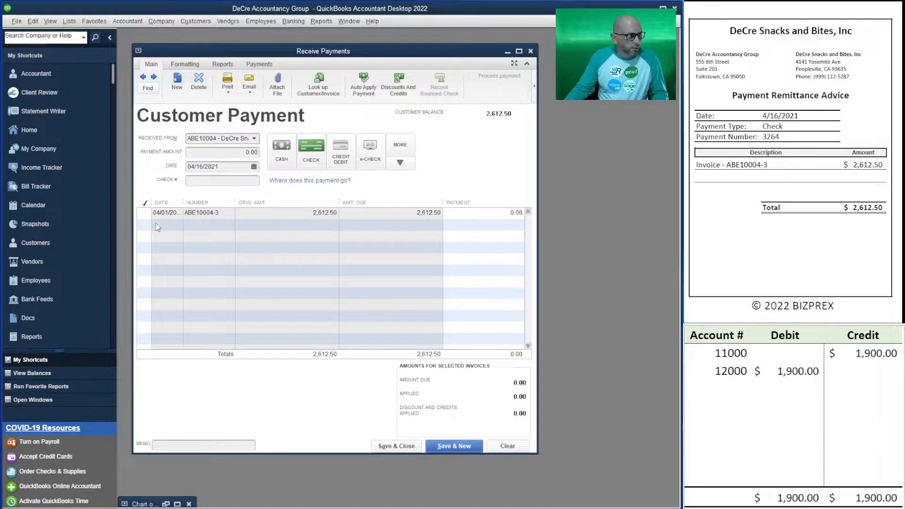
Set the DeCre Snacks and Bites payment amount to 2,612.50 and its check number to 3264
left_click(230, 157)
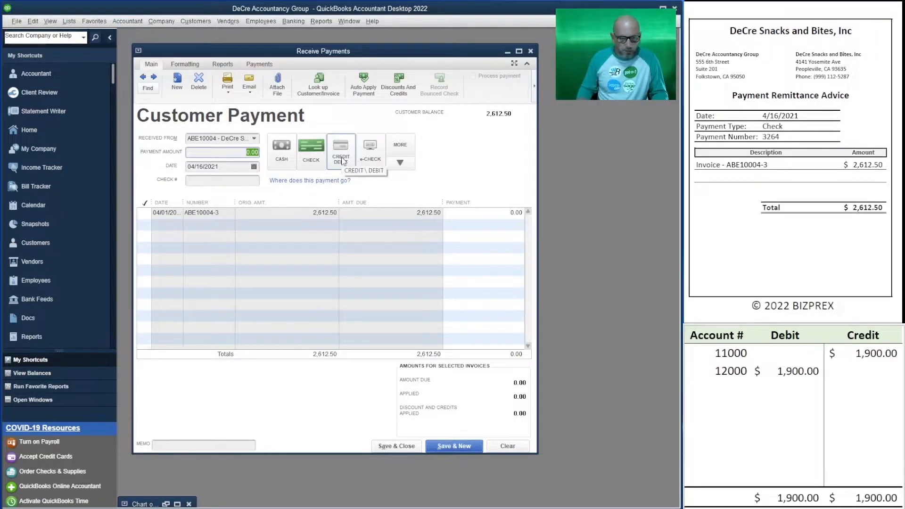
type("23")
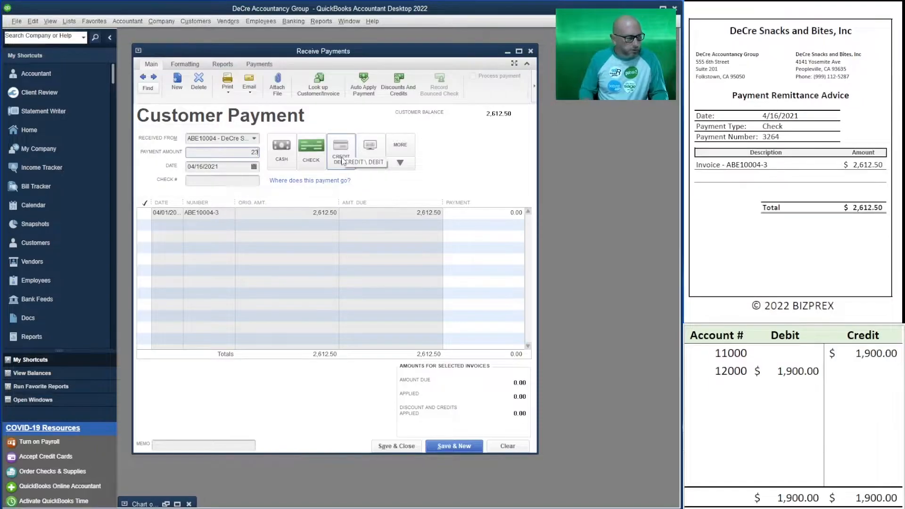
key("BackSpace")
key("BackSpace")
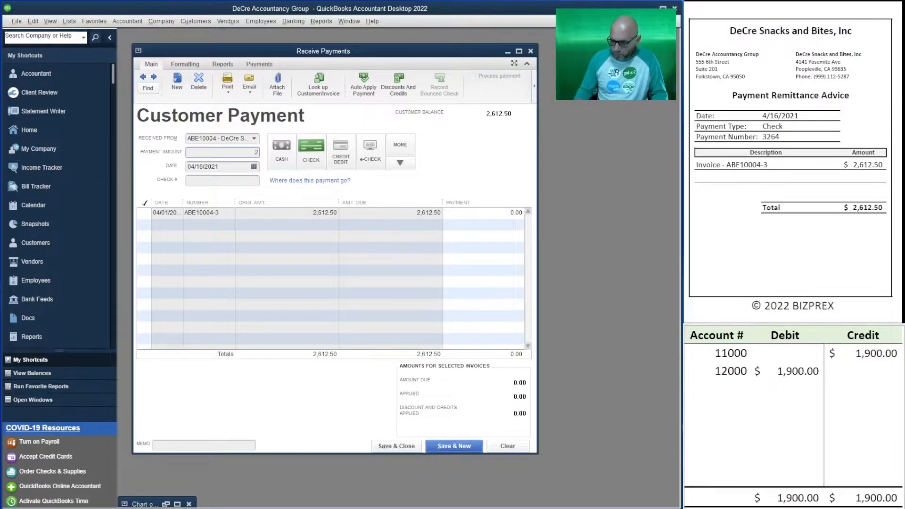
type(".50")
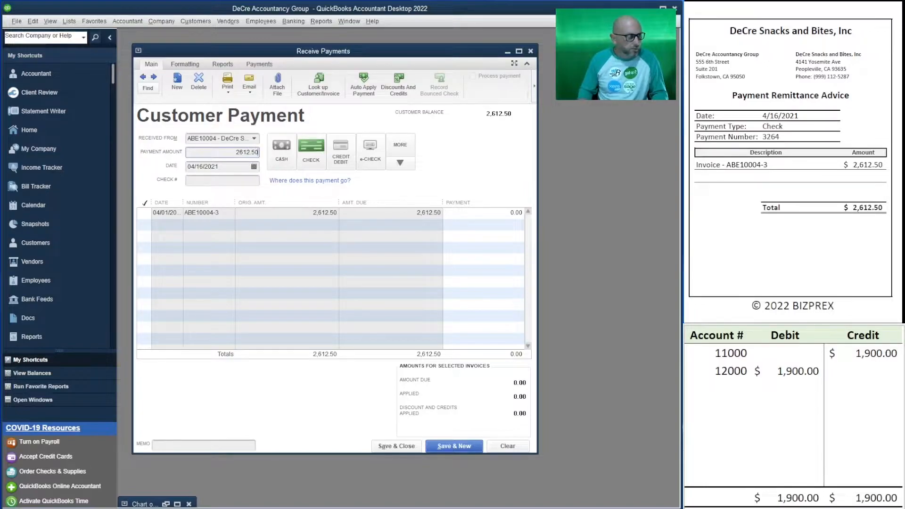
key("Tab")
left_click(230, 182)
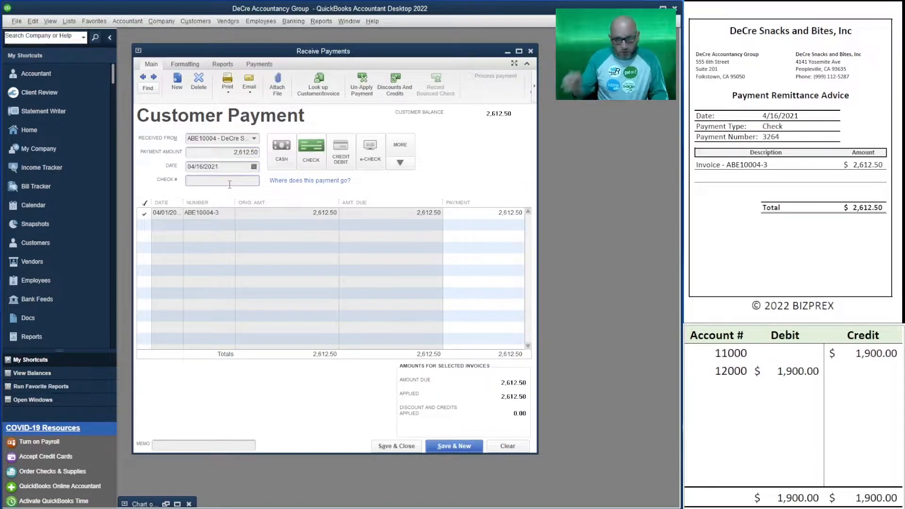
type("3264")
key("Tab")
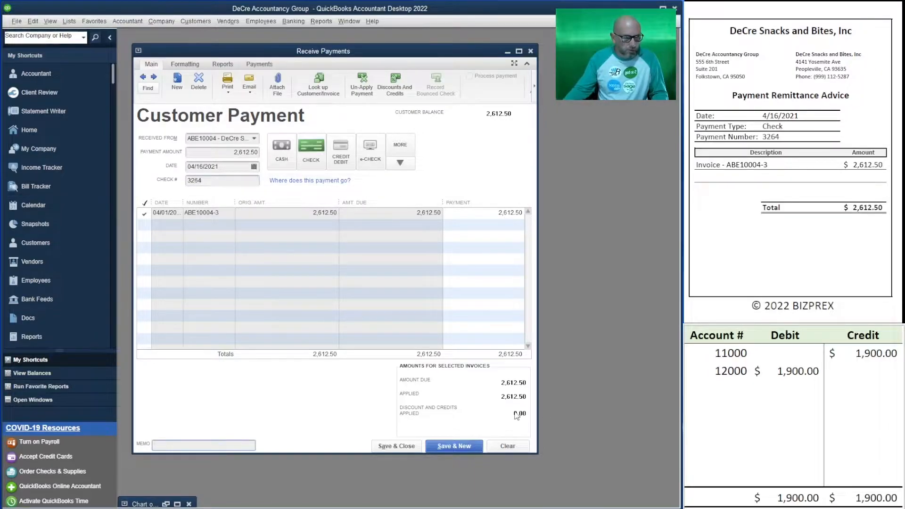
Change the worksheet's credit to account 11000 and debit to account 12000 to 2,612.50 each
left_click(846, 369)
left_click(876, 354)
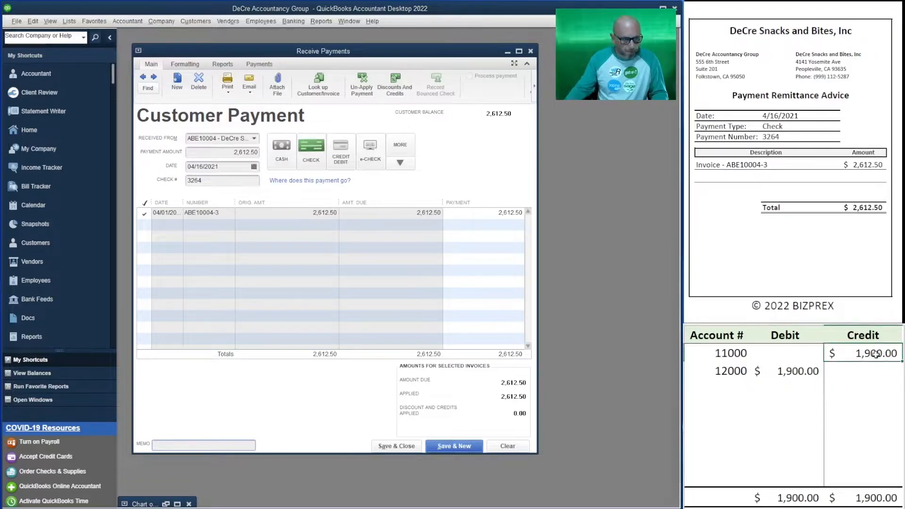
type("2,6")
type("1")
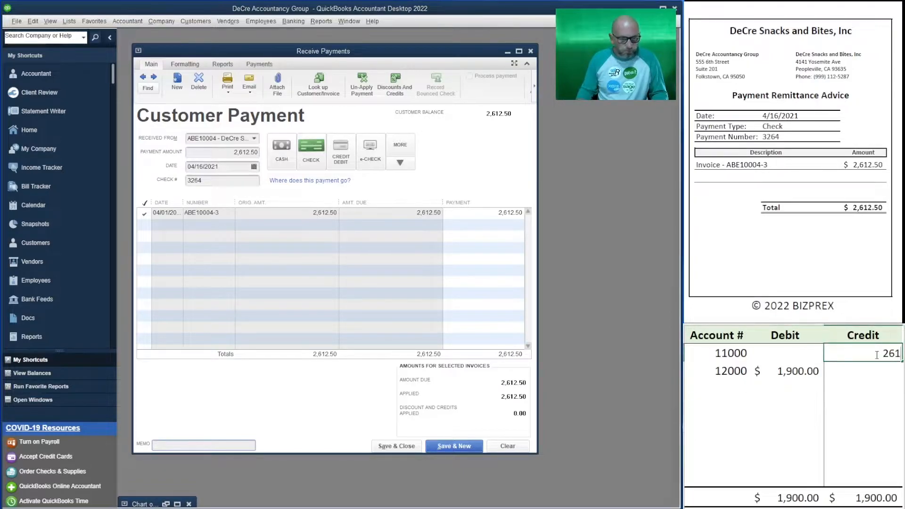
type("2.50")
key("Return")
key("Left")
type("2,61")
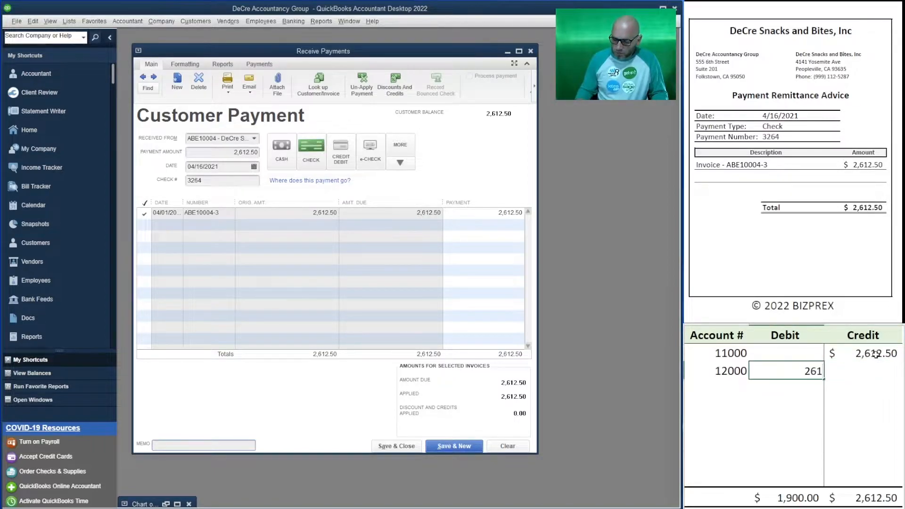
type("2.50")
key("Return")
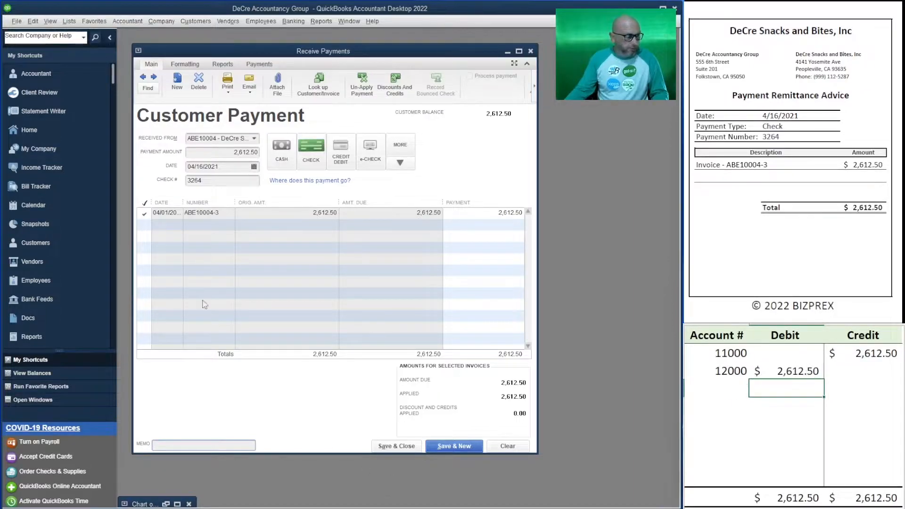
Save the DeCre Snacks and Bites payment and choose Food-n-Snack Stand, LLC as the payer on the new payment form
left_click(456, 447)
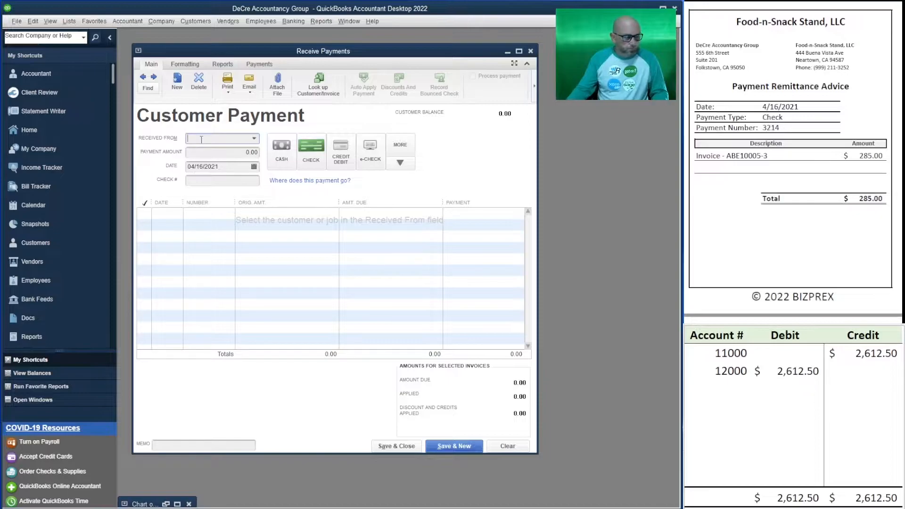
type("food")
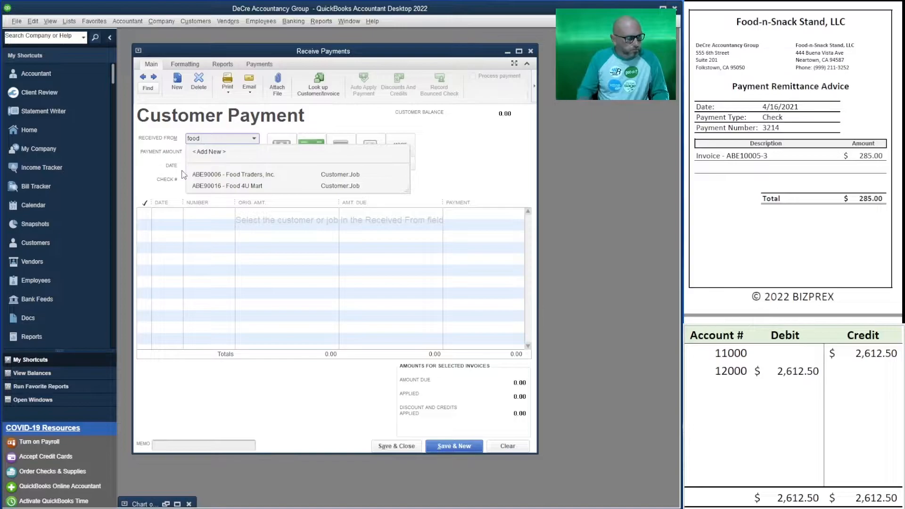
type("-")
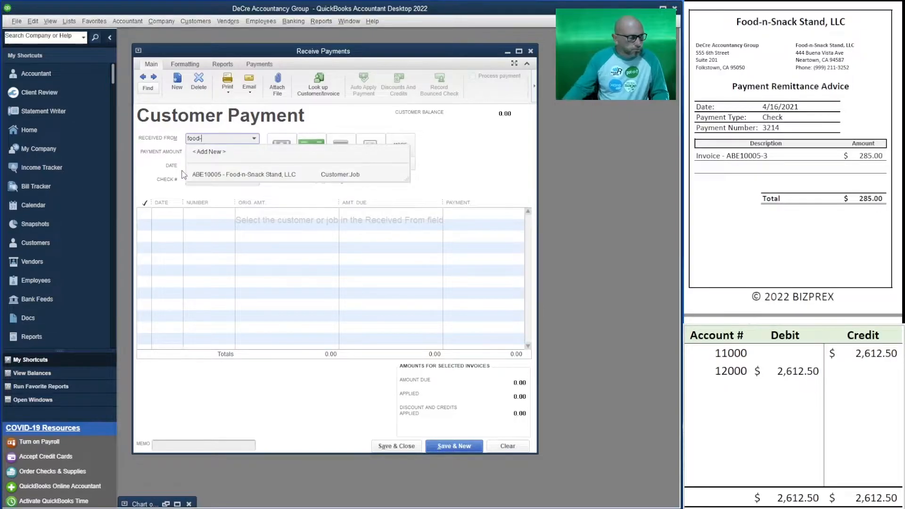
left_click(231, 175)
key("Tab")
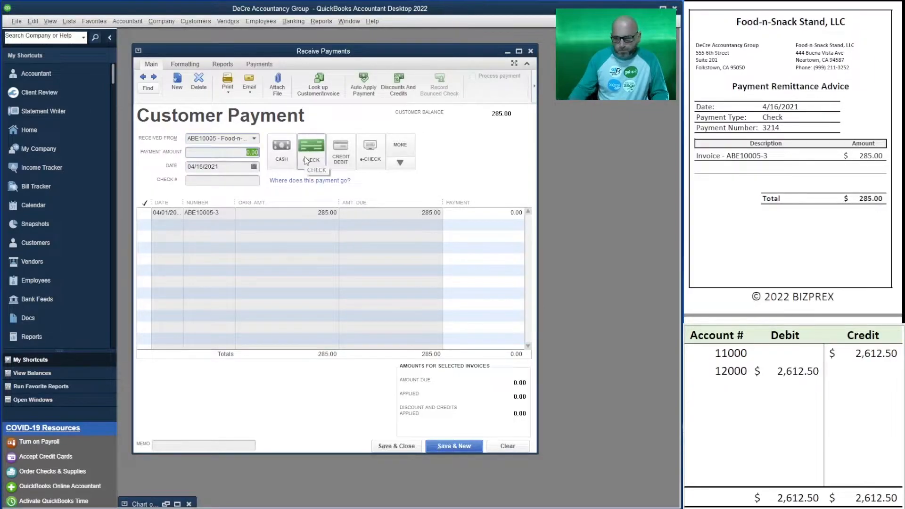
Set the Food-n-Snack Stand payment amount to 285.00, paid by check number 3214
type("285")
key("Tab")
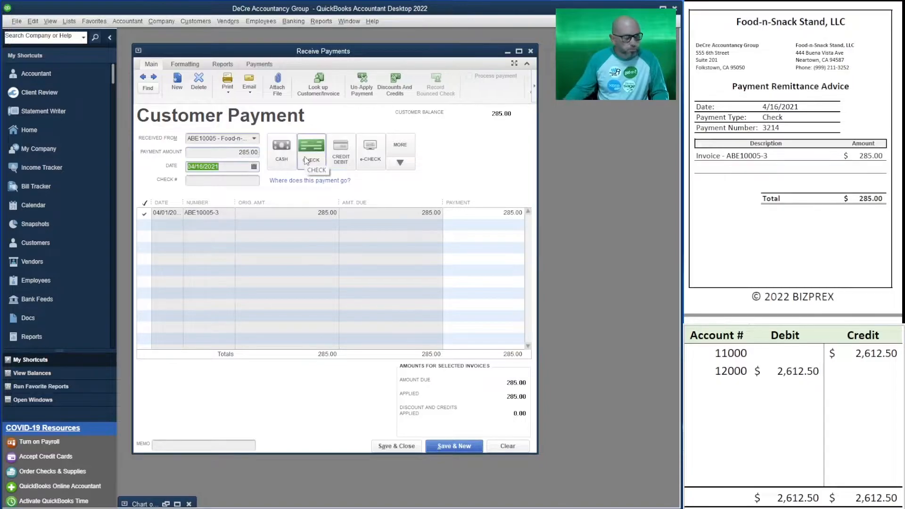
left_click(317, 156)
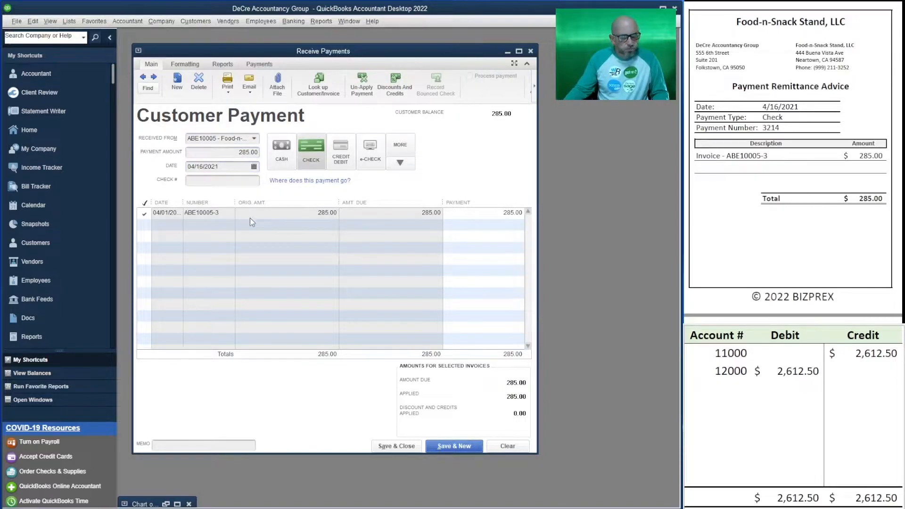
left_click(212, 179)
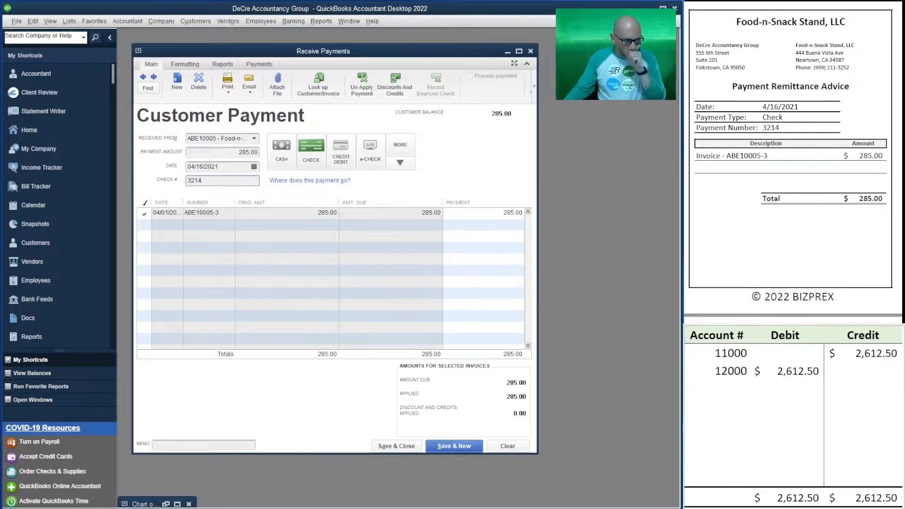
Change the worksheet's debit to account 12000 and credit to account 11000 to 285.00 each
left_click(803, 375)
type("285")
key("Up")
key("Right")
type("285")
key("Return")
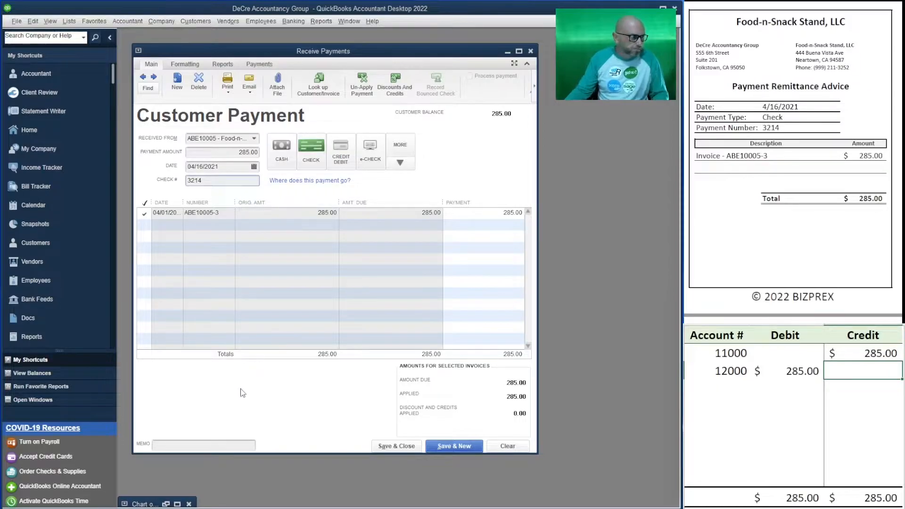
Save the Food-n-Snack Stand payment and choose Clean Depot, Inc as the payer on the new payment form
left_click(462, 447)
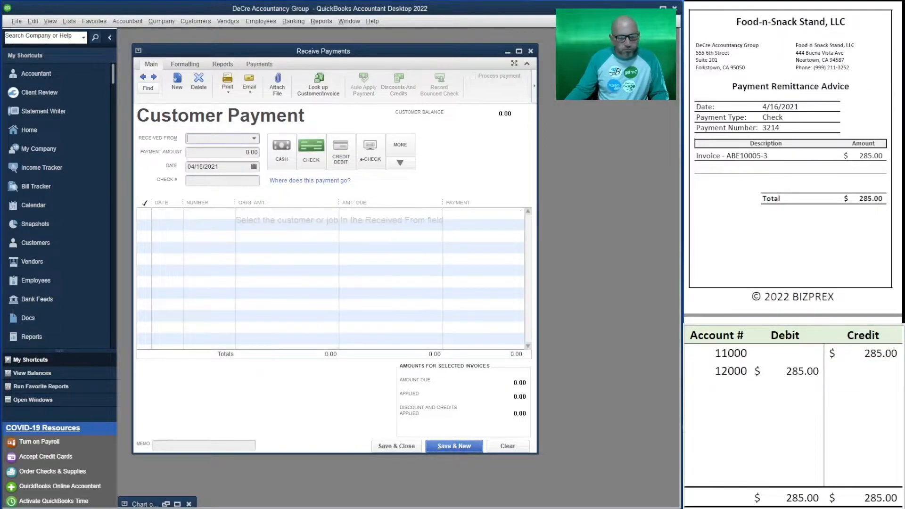
scroll(793, 163, "down", 5)
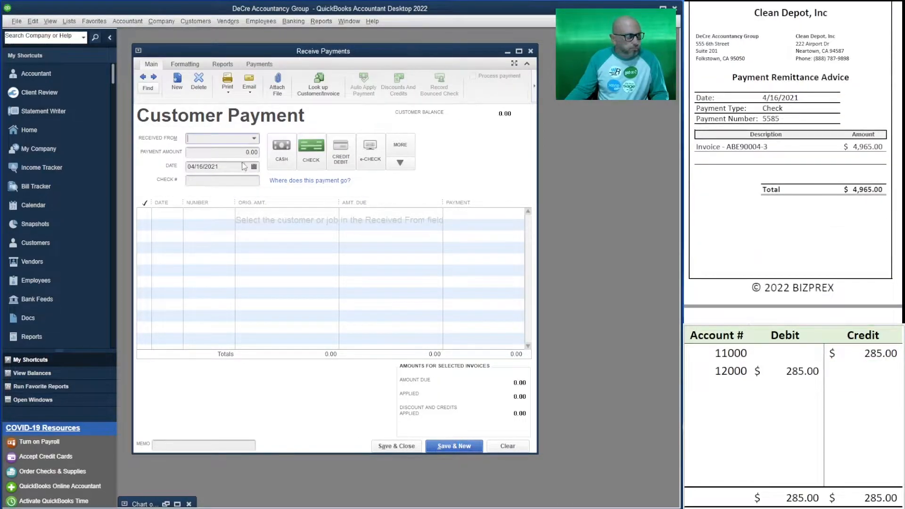
type("cl")
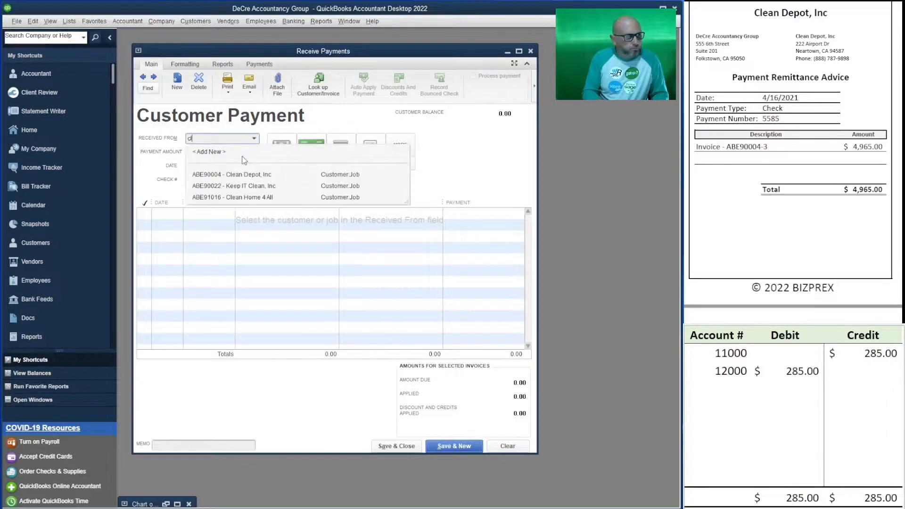
left_click(258, 174)
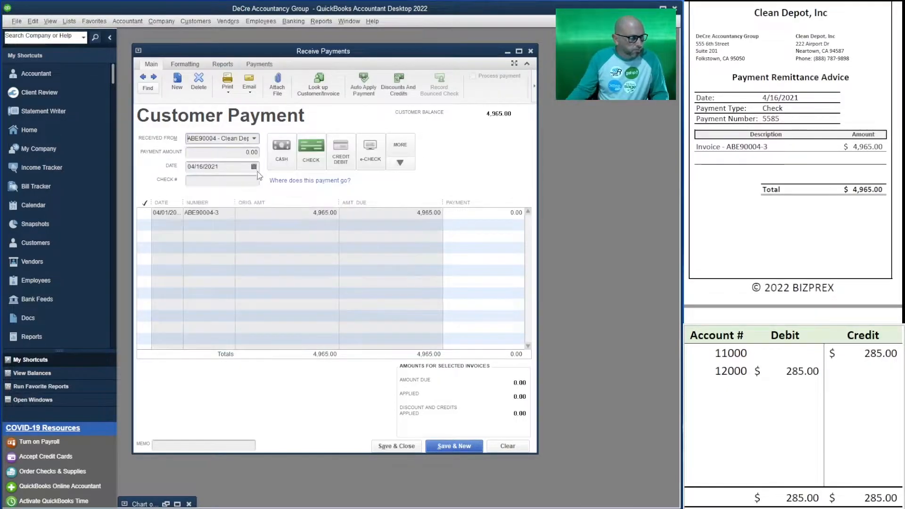
Set the Clean Depot payment amount to 4,965.00 and its check number to 5585
left_click(240, 152)
type("4,965")
key("Tab")
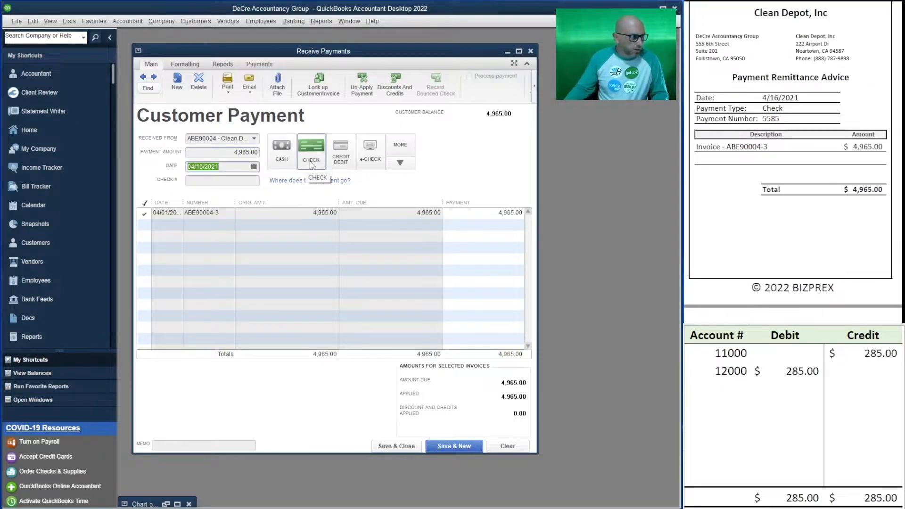
left_click(211, 183)
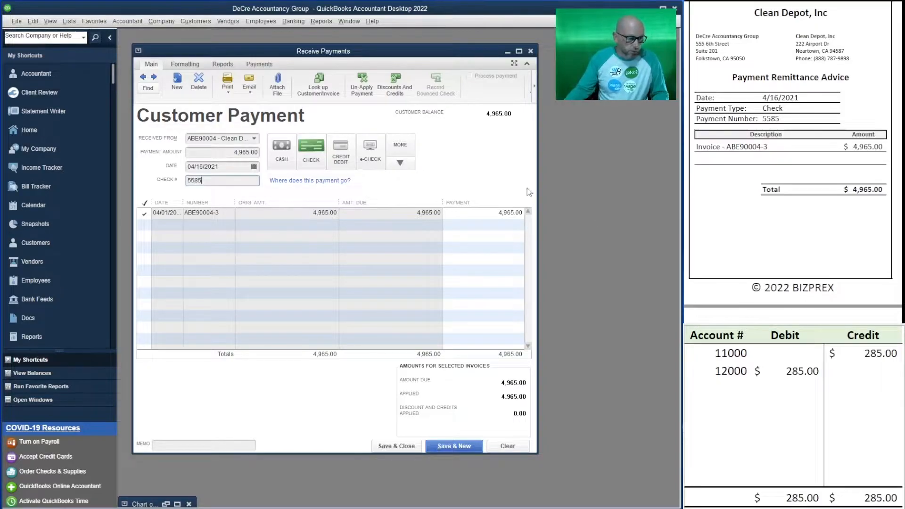
Change the worksheet's debit to account 12000 and credit to account 11000 to 4,965.00 each
left_click(795, 373)
type("4,9")
type("65")
key("Up")
key("Right")
type("4965")
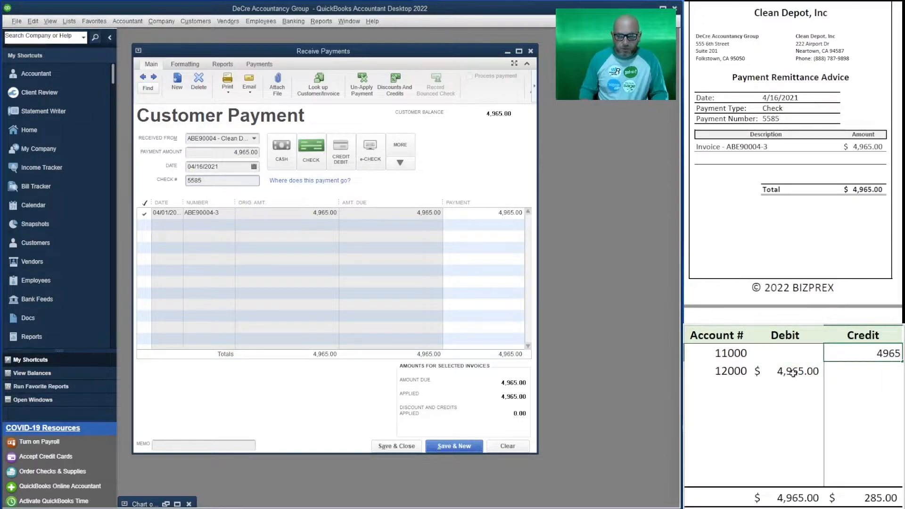
key("Return")
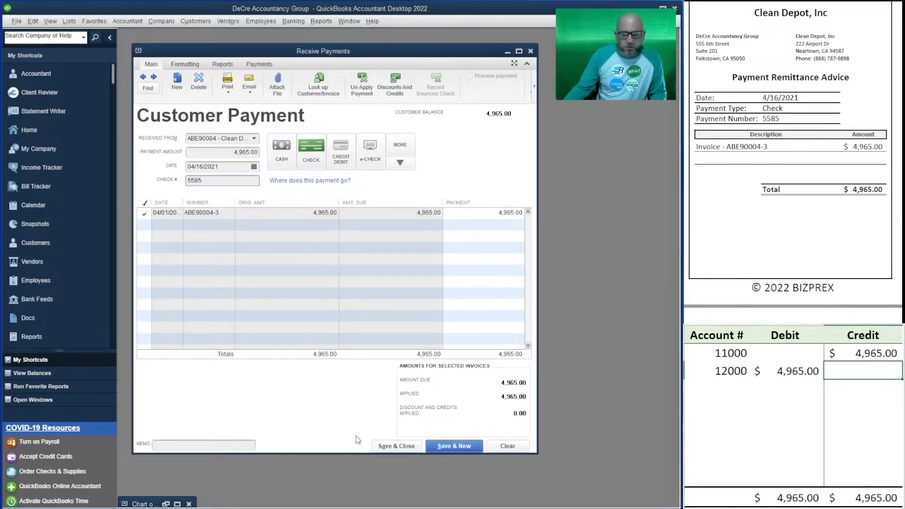
Save the Clean Depot payment and date the new customer payment 04/17/2021
left_click(454, 446)
scroll(792, 163, "down", 7)
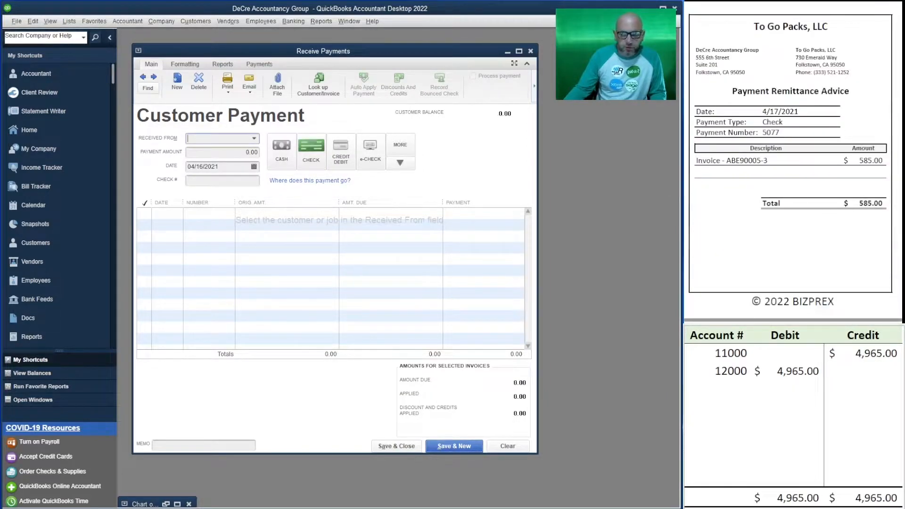
left_click(253, 166)
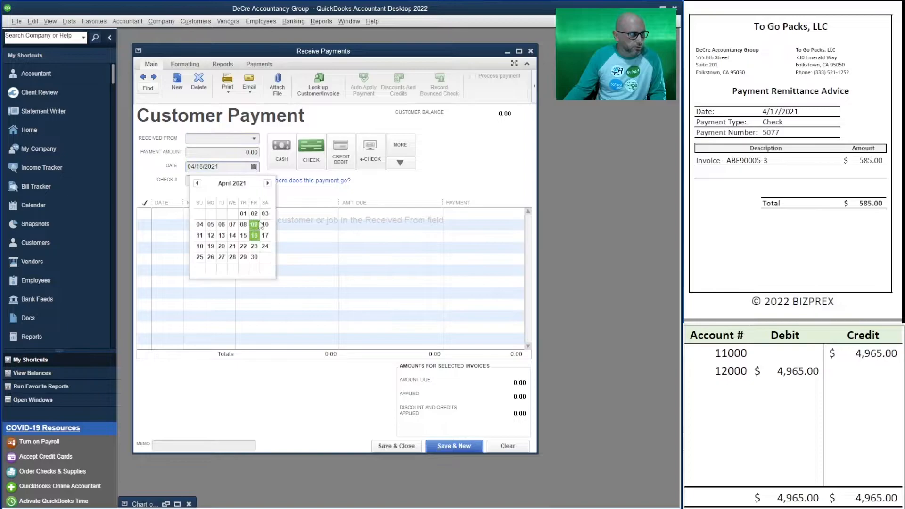
left_click(265, 236)
Choose To Go Packs, LLC as the payer on the blank customer payment form
left_click(235, 138)
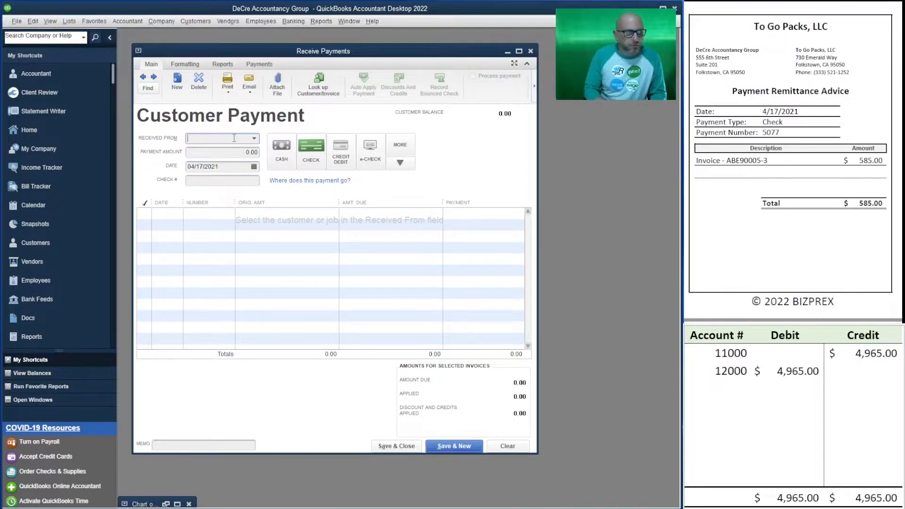
type("to go")
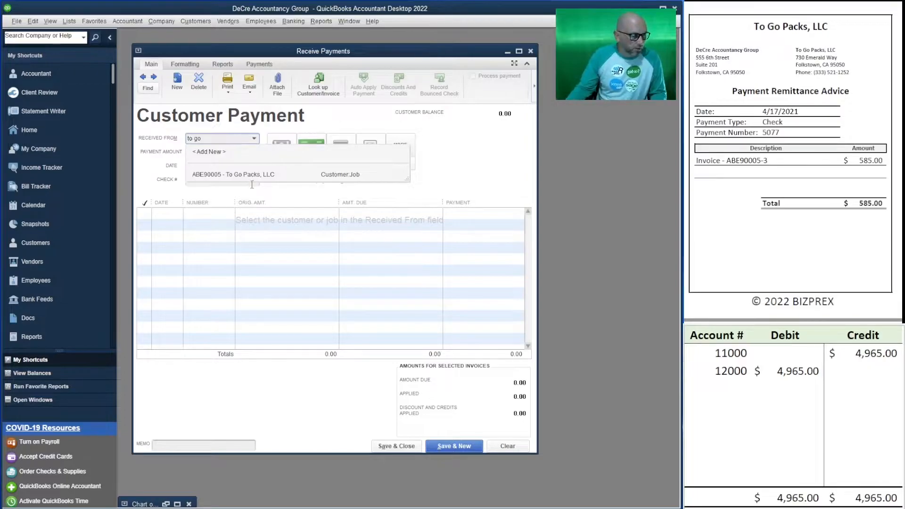
left_click(236, 174)
key("Tab")
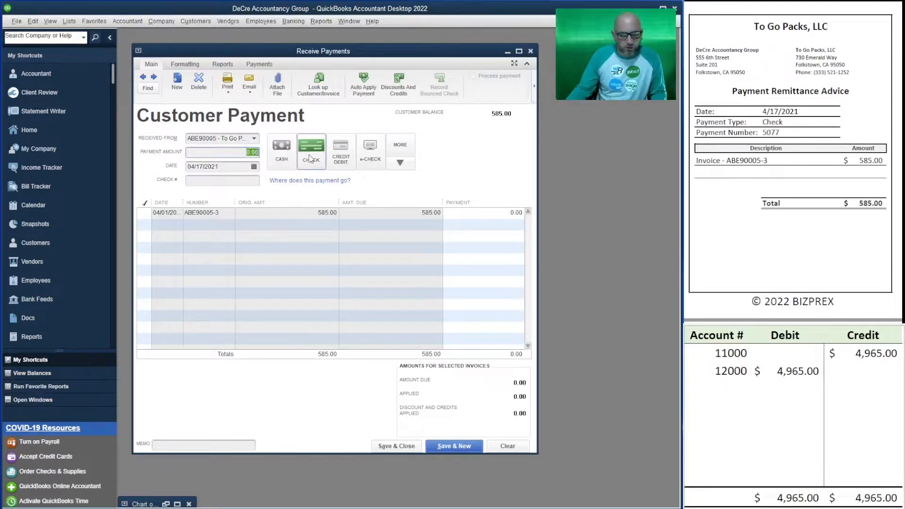
Set the To Go Packs payment amount to 585.00 and its check number to 5077
type("585")
key("Tab")
key("Tab")
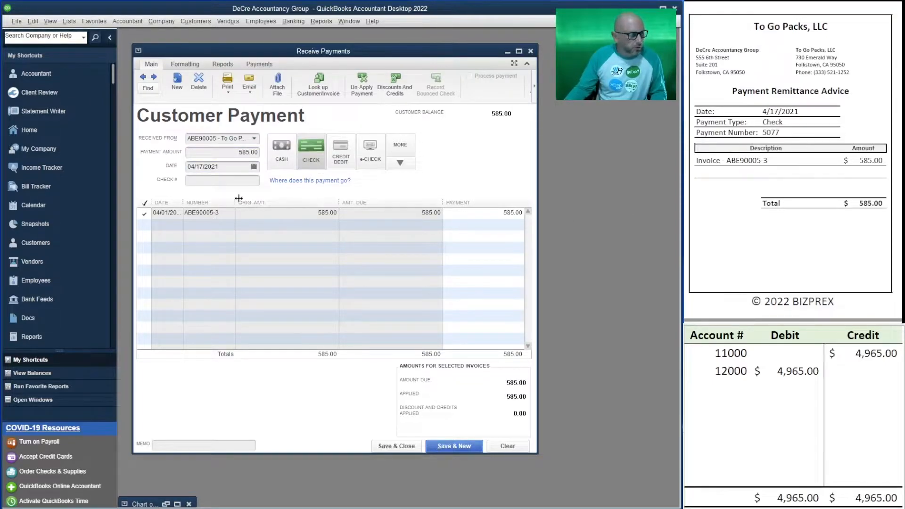
left_click(237, 182)
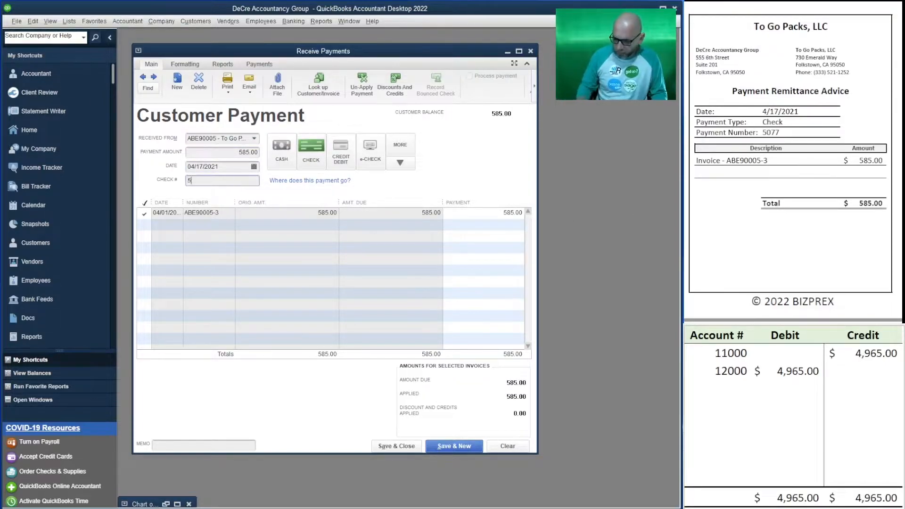
type("5077")
key("Tab")
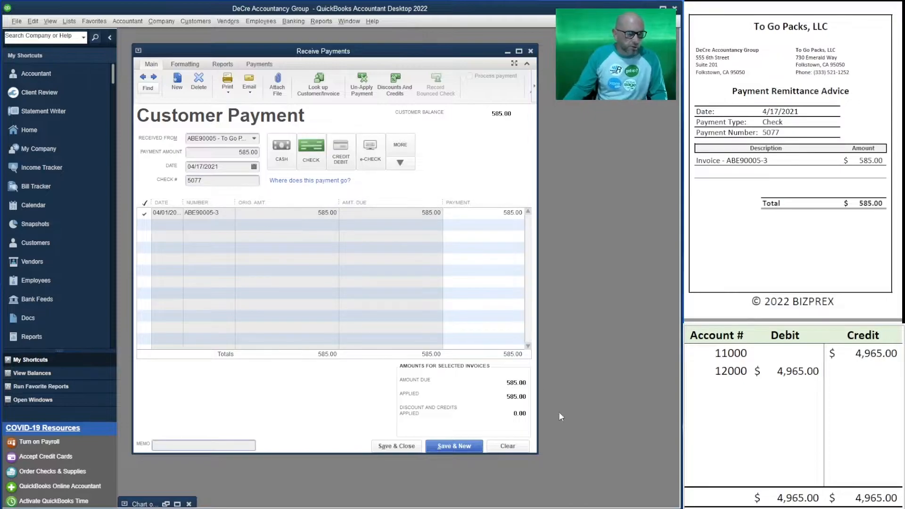
Change the worksheet's debit to account 12000 and credit to account 11000 to 585.00 each
left_click(785, 372)
type("585")
key("Up")
key("Right")
type("585")
key("Return")
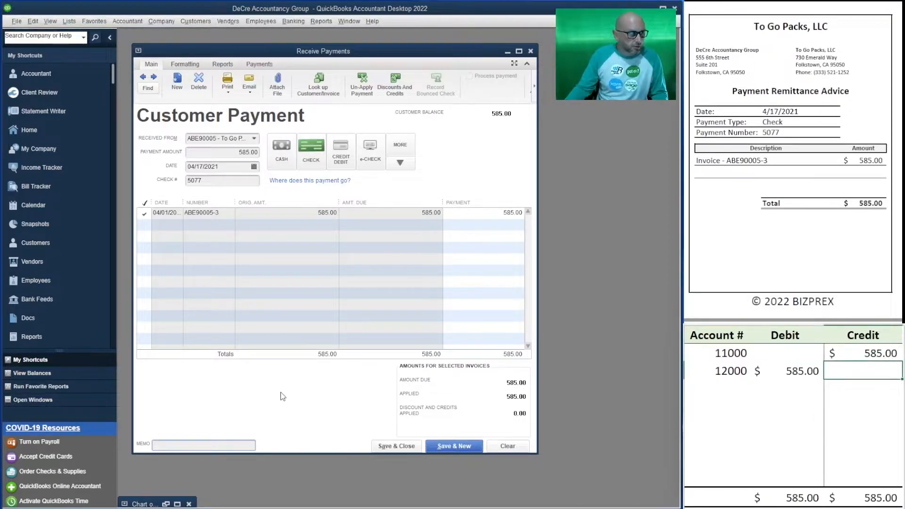
Save the To Go Packs payment and choose Food Traders, Inc. as the payer on the new payment form
left_click(461, 441)
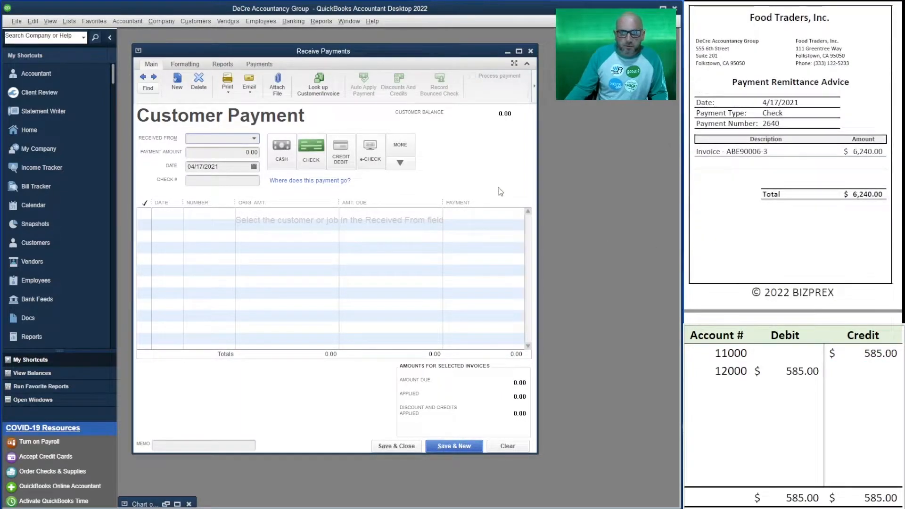
left_click(218, 138)
type("food")
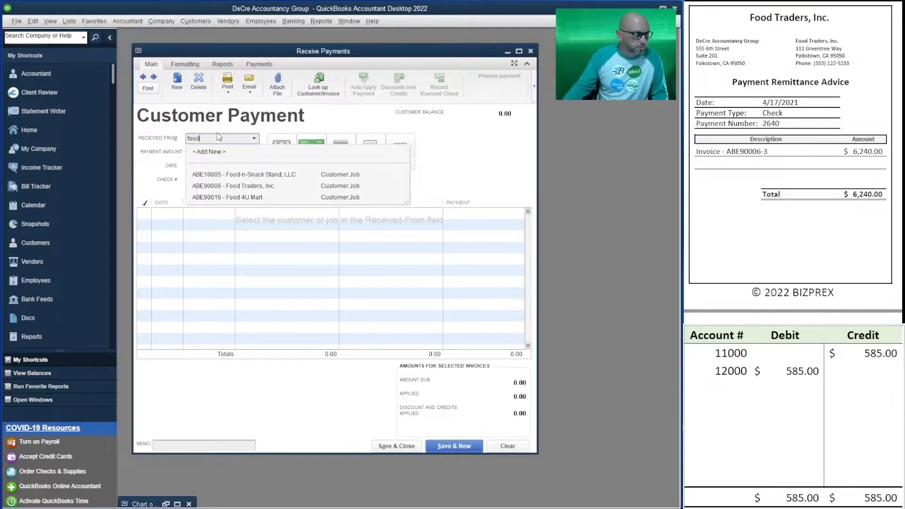
left_click(256, 186)
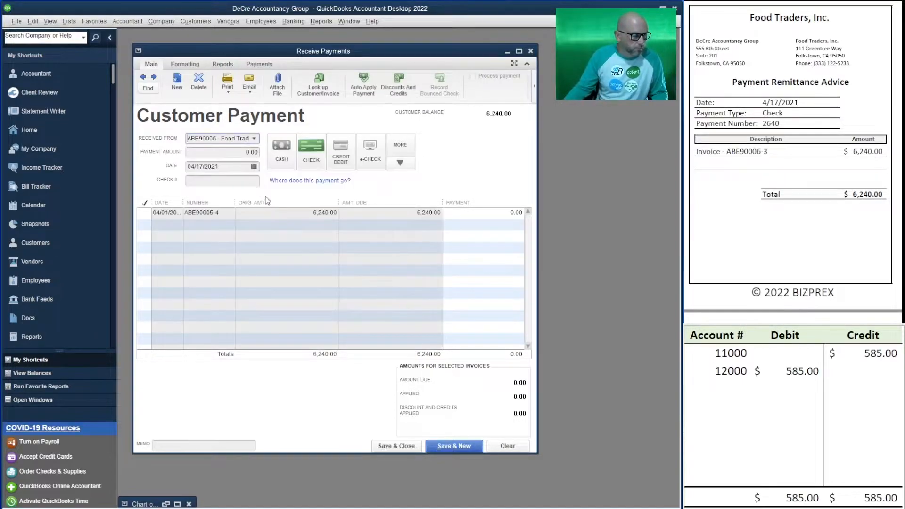
Set the Food Traders payment amount to 6,420.00 and its check number to 2640
left_click(218, 151)
type("6,")
type("420")
key("Tab")
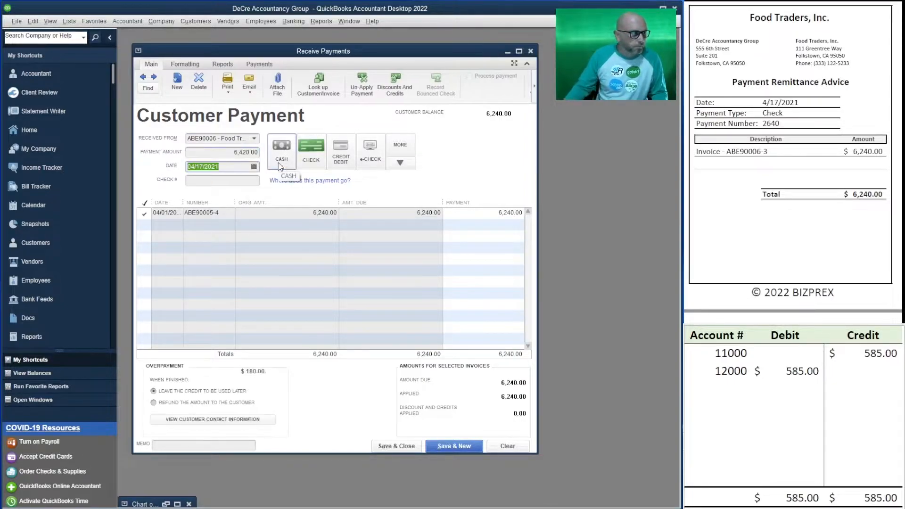
left_click(230, 181)
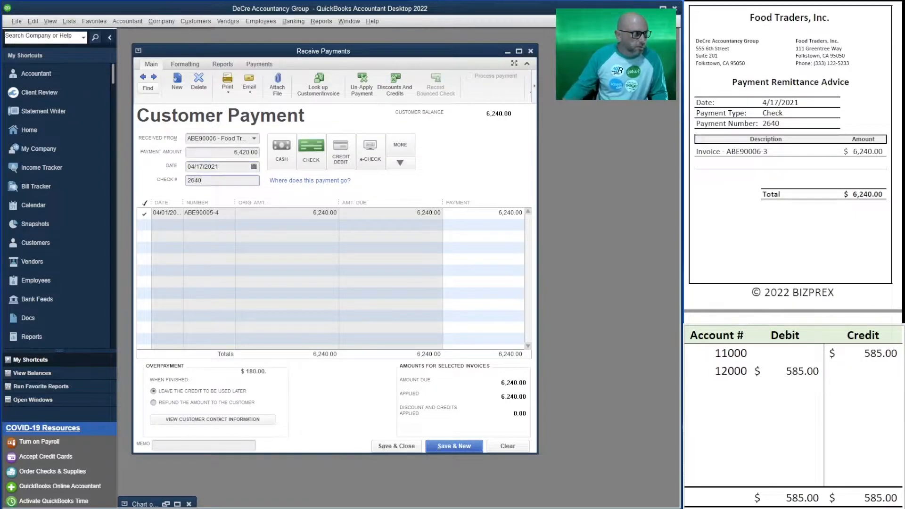
Change the worksheet's debit to account 12000 and credit to account 11000 to 6,240.00 each
left_click(800, 377)
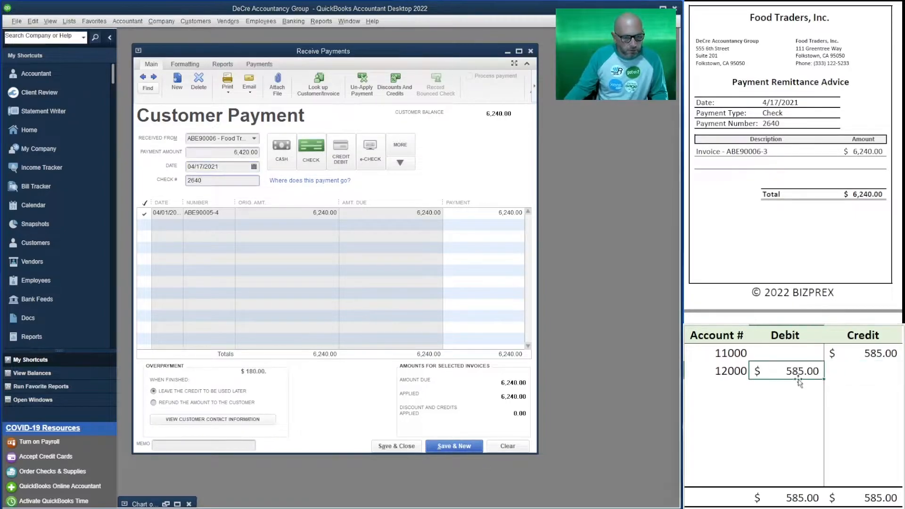
type("6240")
key("Up")
key("Right")
type("6")
key("Return")
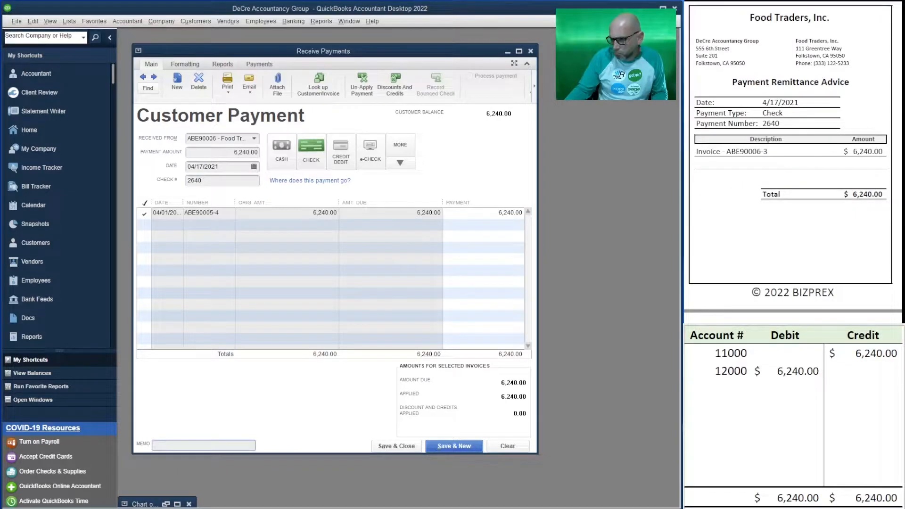
Save the Food Traders payment and choose Gas Station on Main St as the payer on the new payment form
left_click(462, 446)
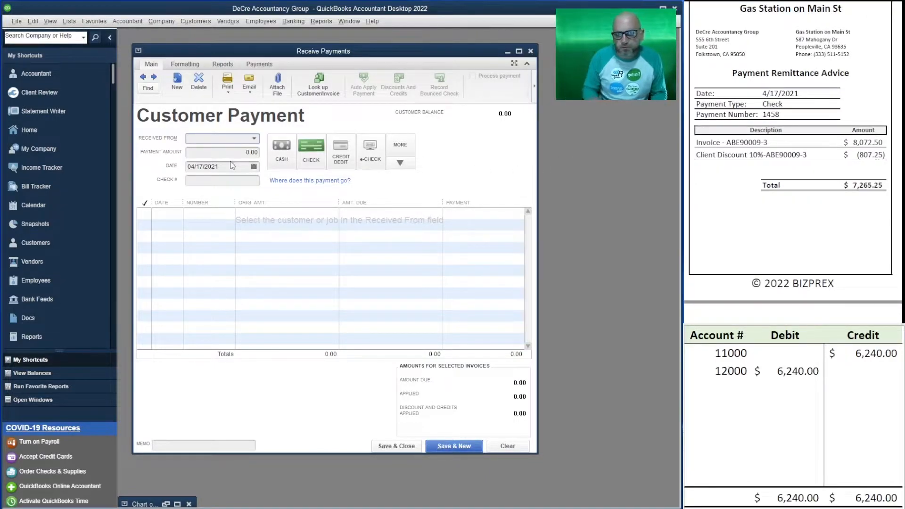
type("gas")
left_click(259, 175)
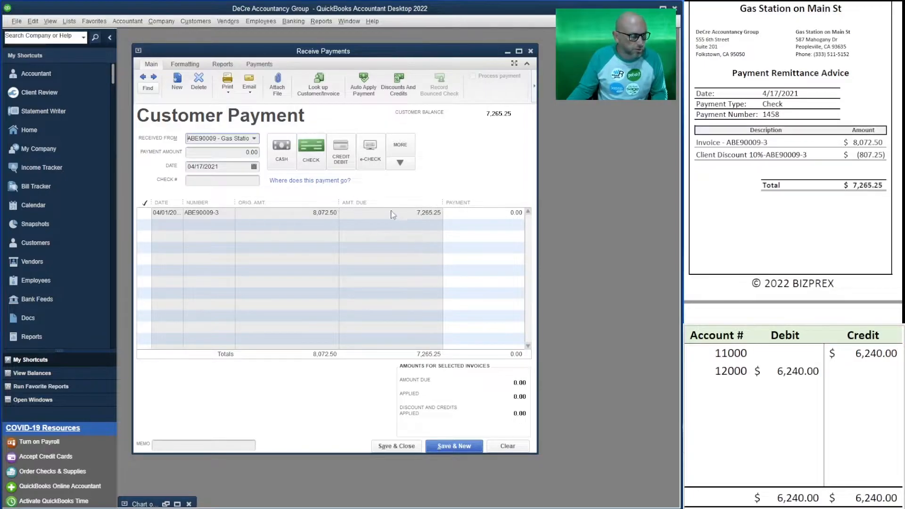
key("Tab")
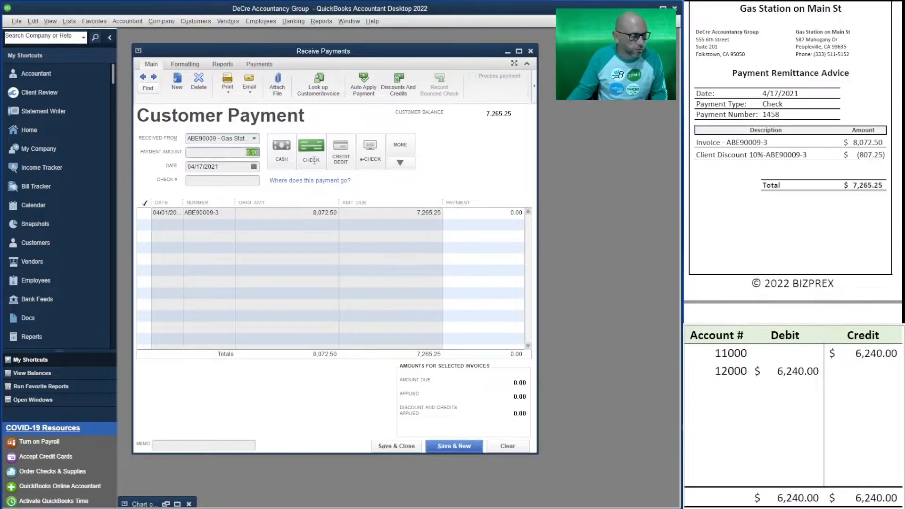
Set the Gas Station on Main St payment amount to 7,265.25
type("7")
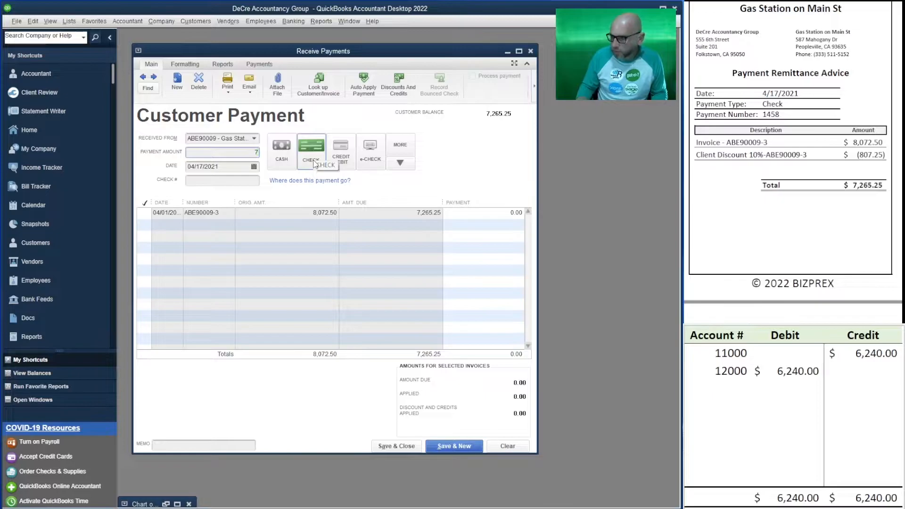
type(",265.25")
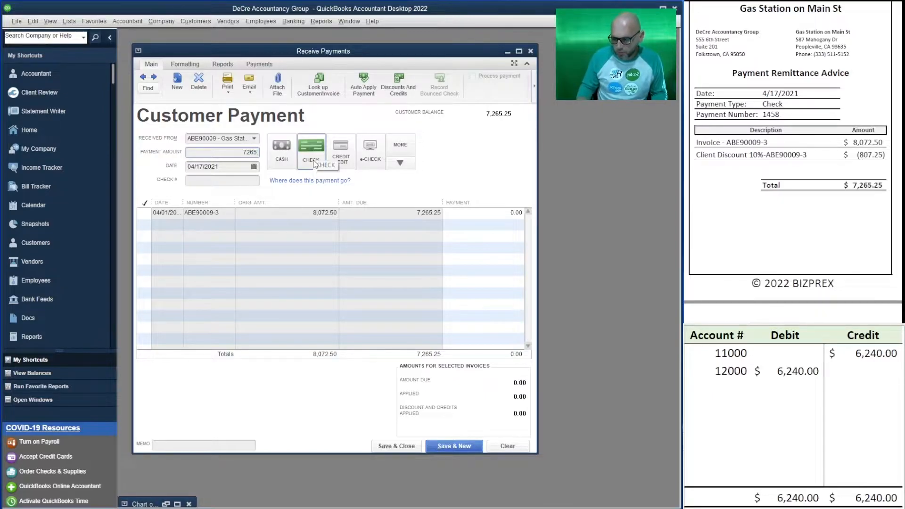
key("Tab")
left_click(209, 180)
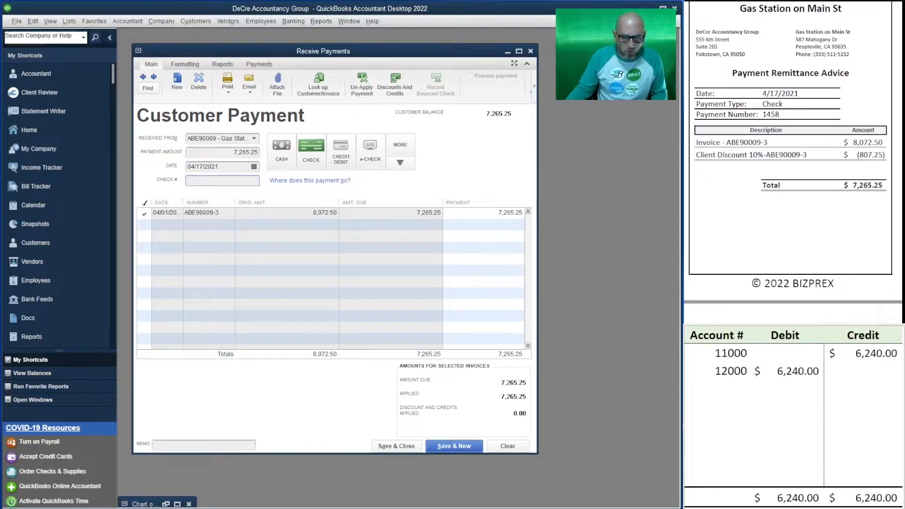
Change the worksheet's debit to account 12000 and credit to account 11000 to 7,265.25 each
left_click(798, 376)
type("7,2")
type("65.25")
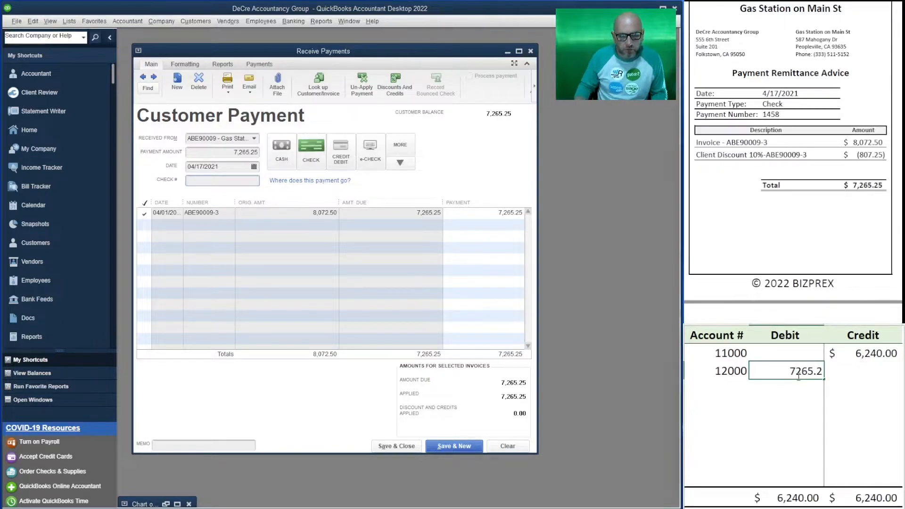
key("Tab")
key("Up")
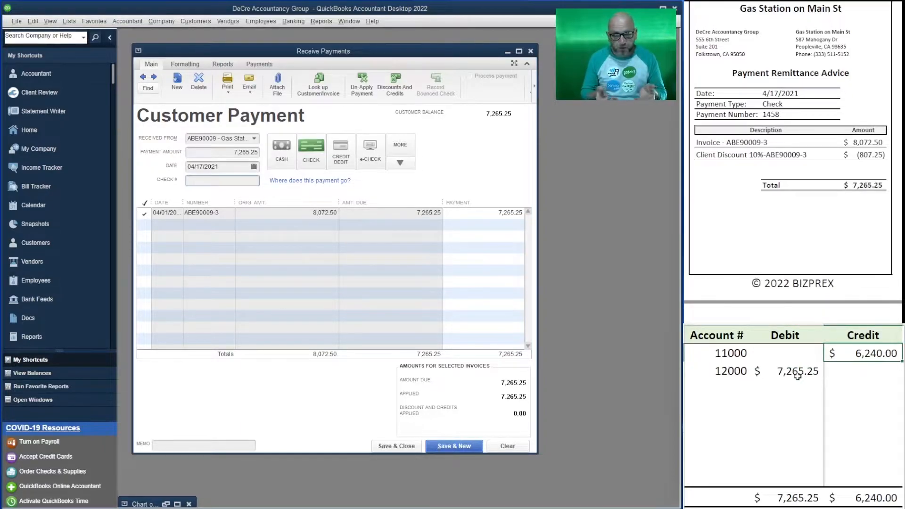
type("7,265.2")
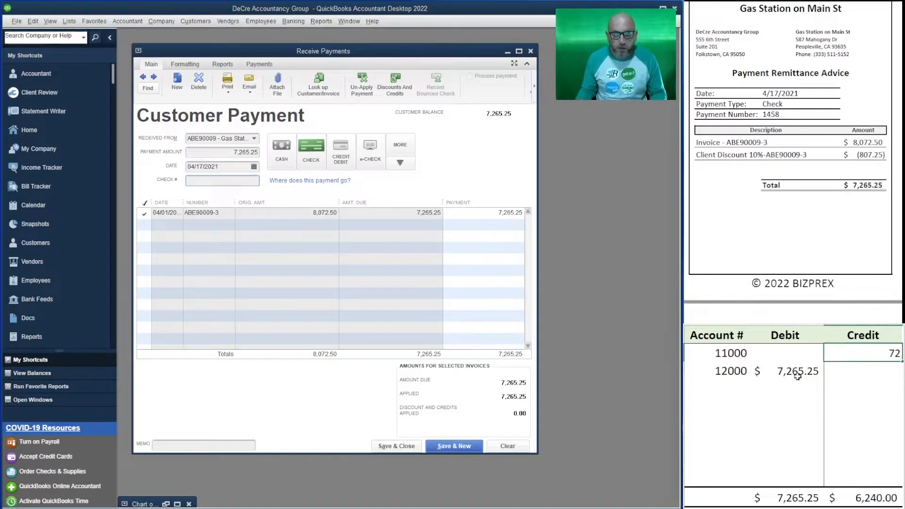
type("5.25")
key("Return")
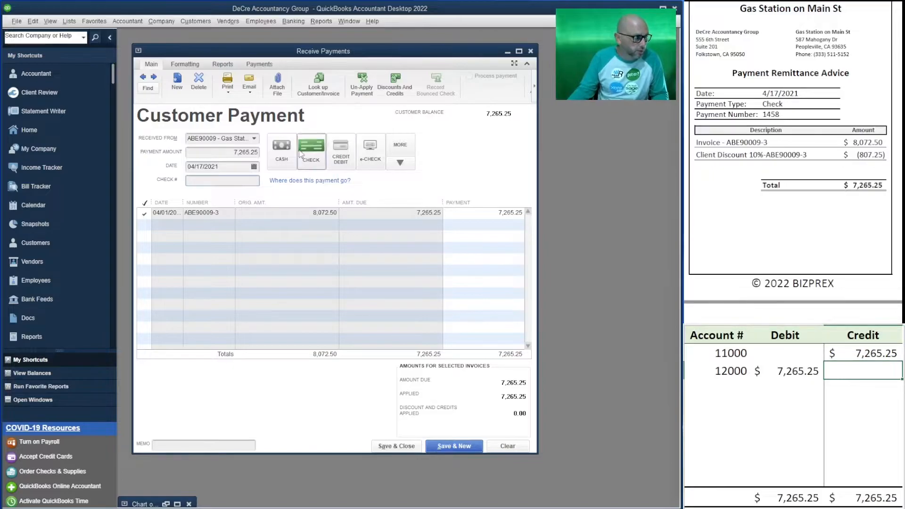
Enter 1458 as the check number of the Gas Station on Main St payment
left_click(224, 181)
type("1458")
key("Tab")
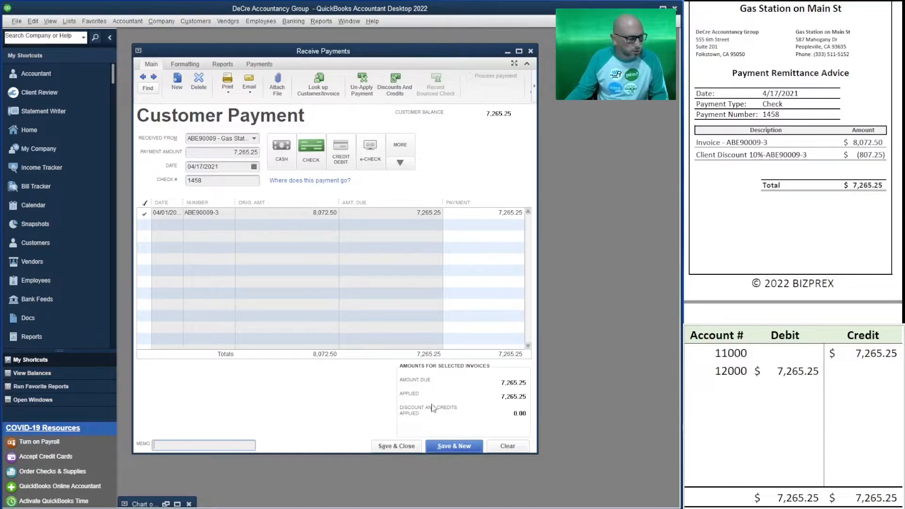
Save the Gas Station on Main St payment and choose Maintenance Serv as the payer on the new payment form
left_click(464, 446)
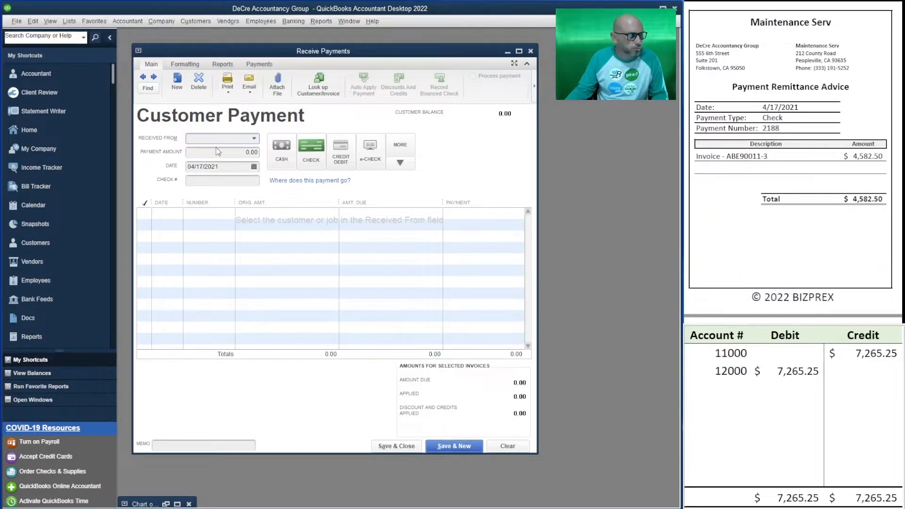
type("main")
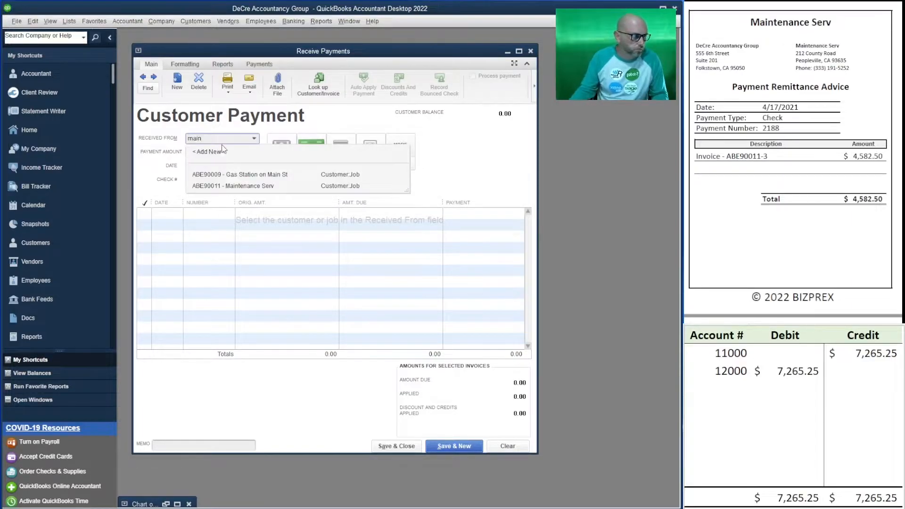
left_click(264, 186)
key("Tab")
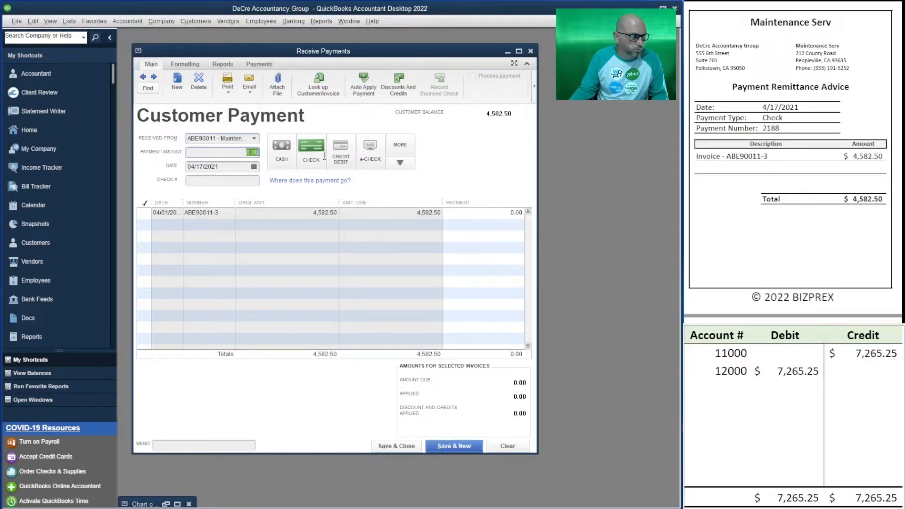
Set the Maintenance Serv payment amount to 4,582.50 and its check number to 2188
type("45")
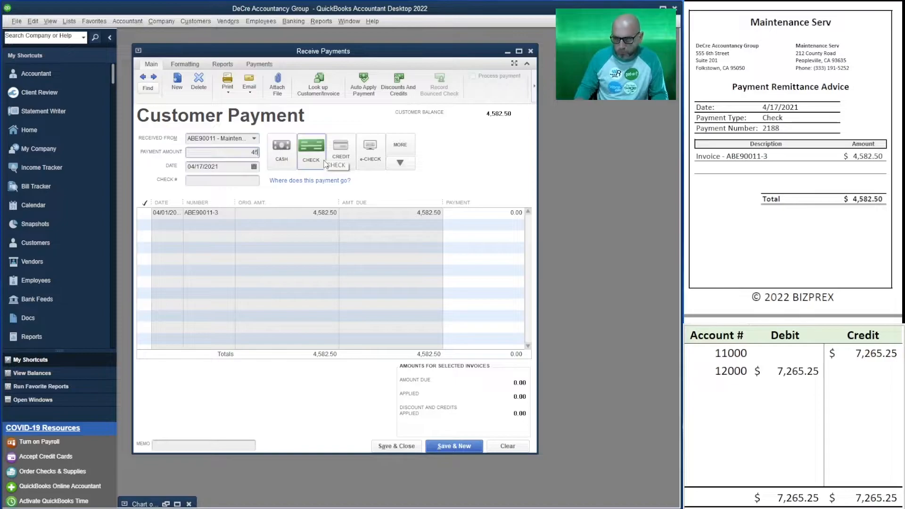
type("82.50")
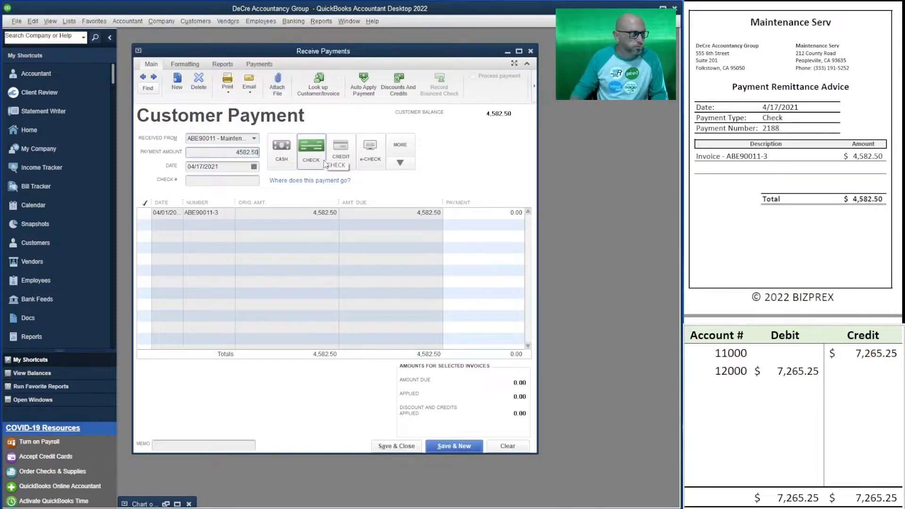
key("Tab")
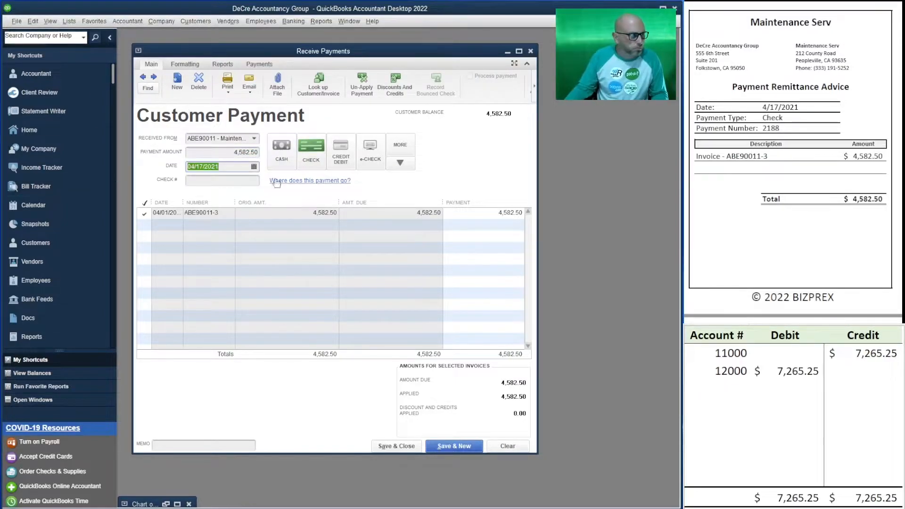
left_click(227, 180)
type("2188")
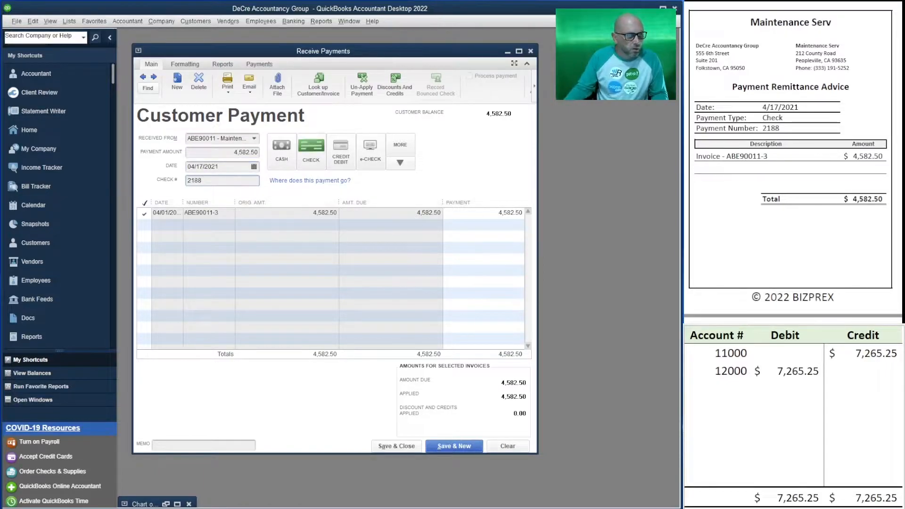
Change the worksheet's debit to account 12000 and credit to account 11000 to 4,582.50 each
left_click(808, 374)
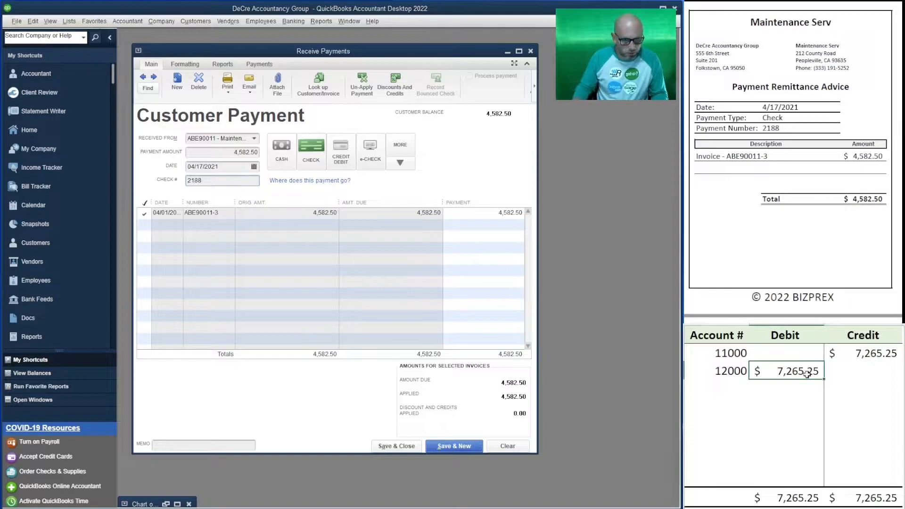
type("4,582.50")
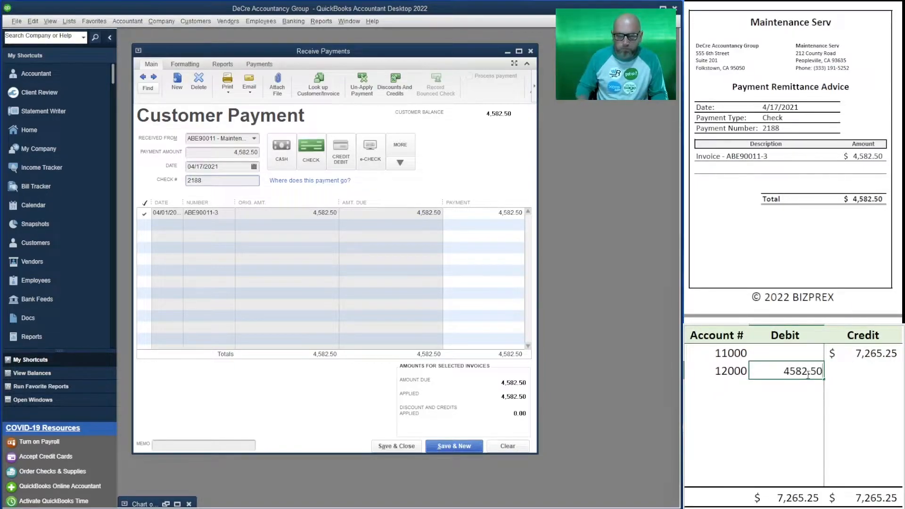
key("Return")
type("4582.50")
key("Return")
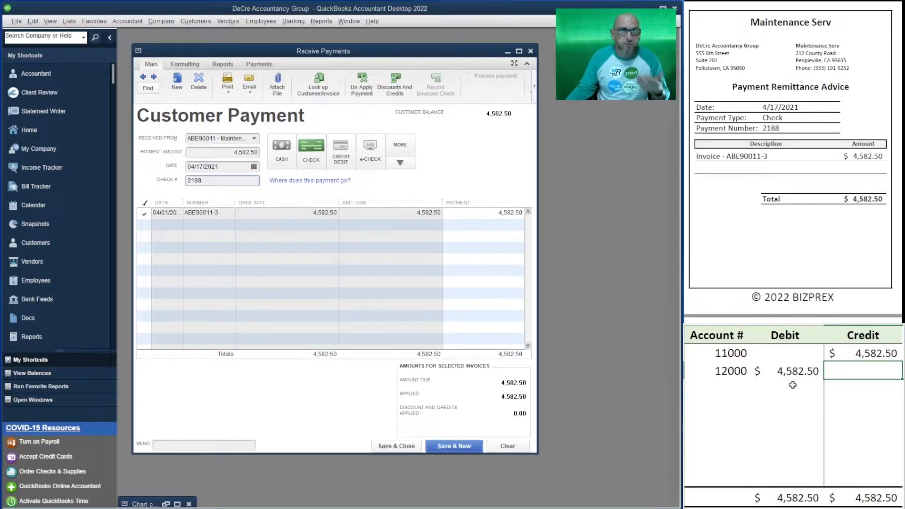
Save the Maintenance Serv payment and choose Food 4U Mart as the payer on the new payment form
left_click(455, 445)
scroll(792, 160, "down", 7)
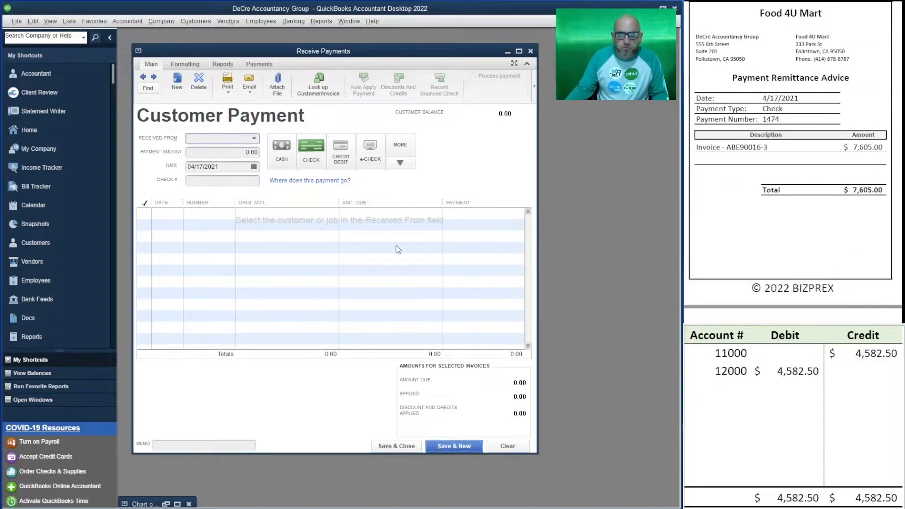
type("food")
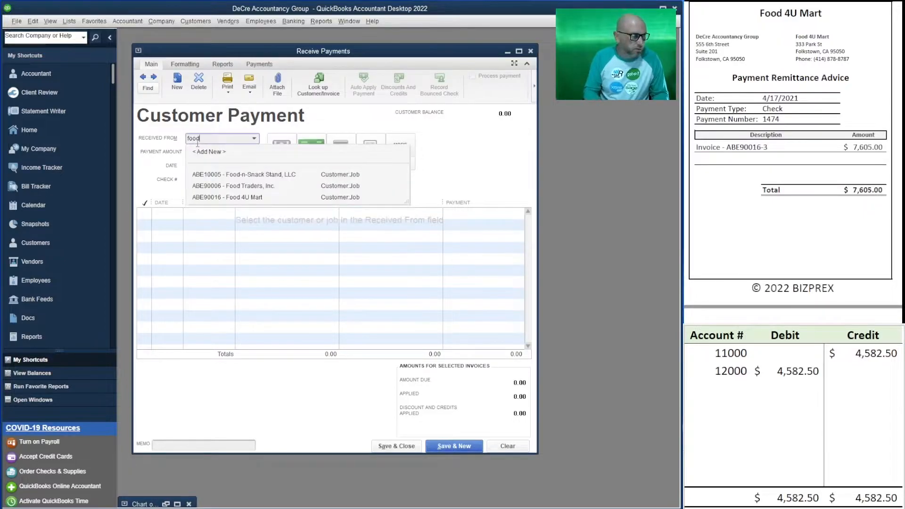
left_click(249, 197)
key("Tab")
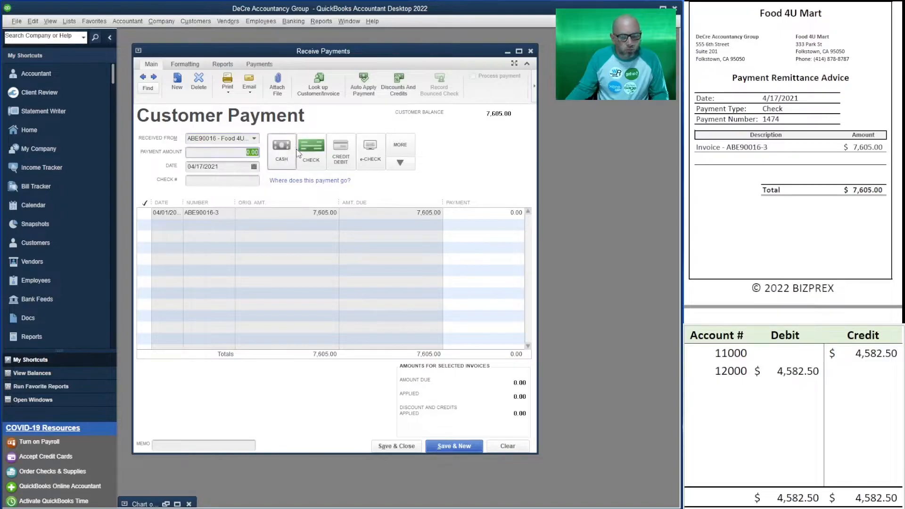
Set the Food 4U Mart payment amount to 7,605.00 and its check number to 1474
type("76")
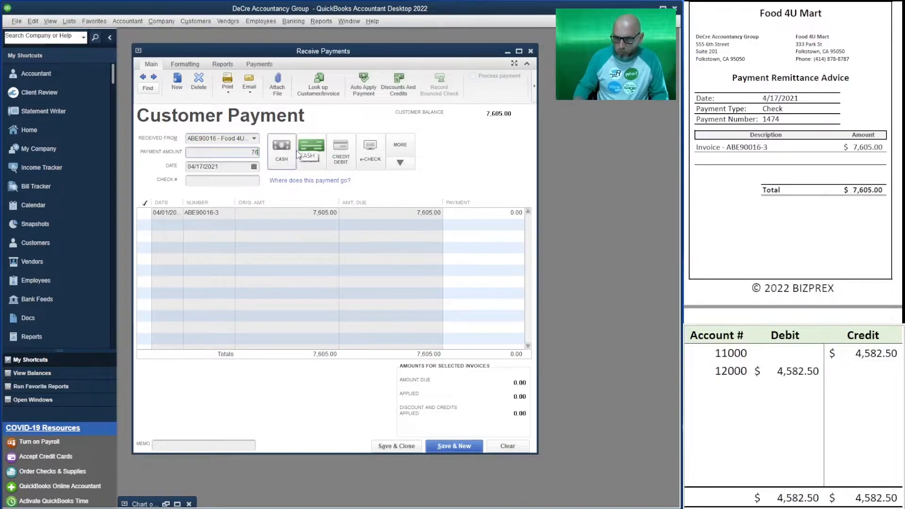
type("05.00")
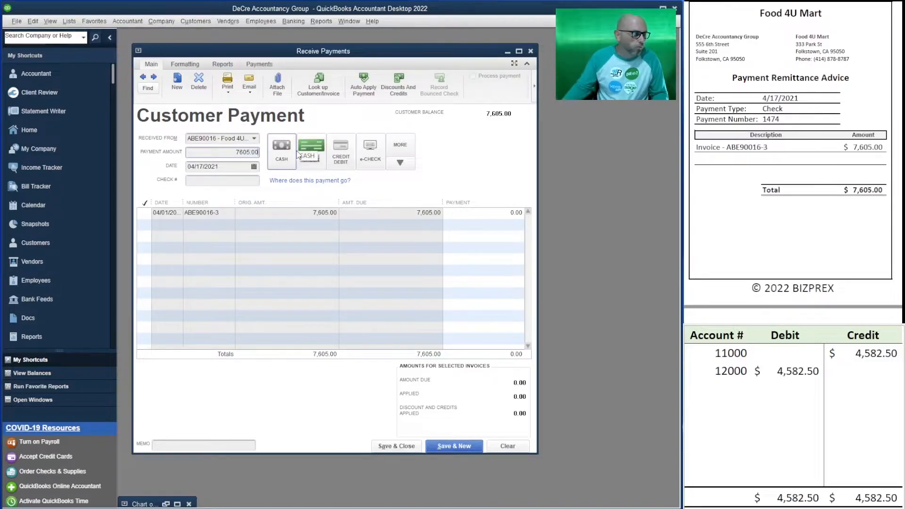
left_click(299, 154)
left_click(220, 179)
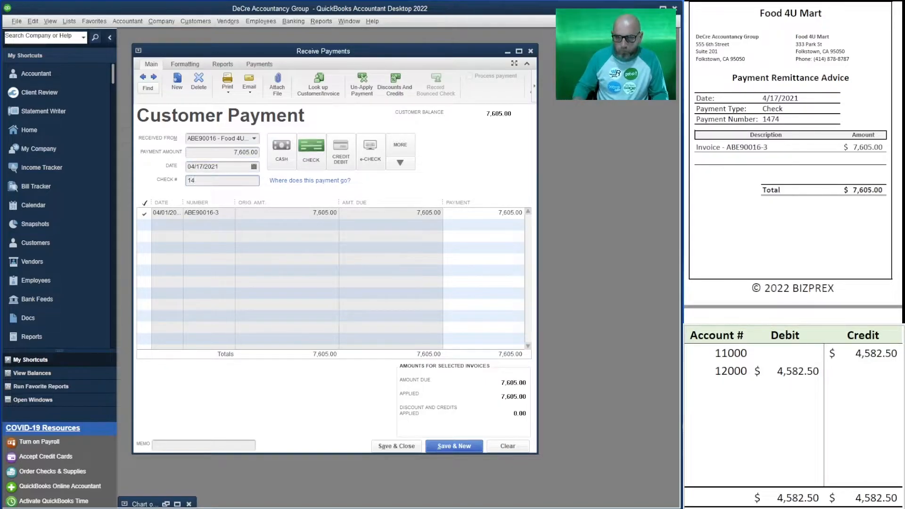
key("Tab")
Change the worksheet's debit to account 12000 and credit to account 11000 to 7,605.00 each
left_click(797, 373)
left_click(797, 373)
type("7605")
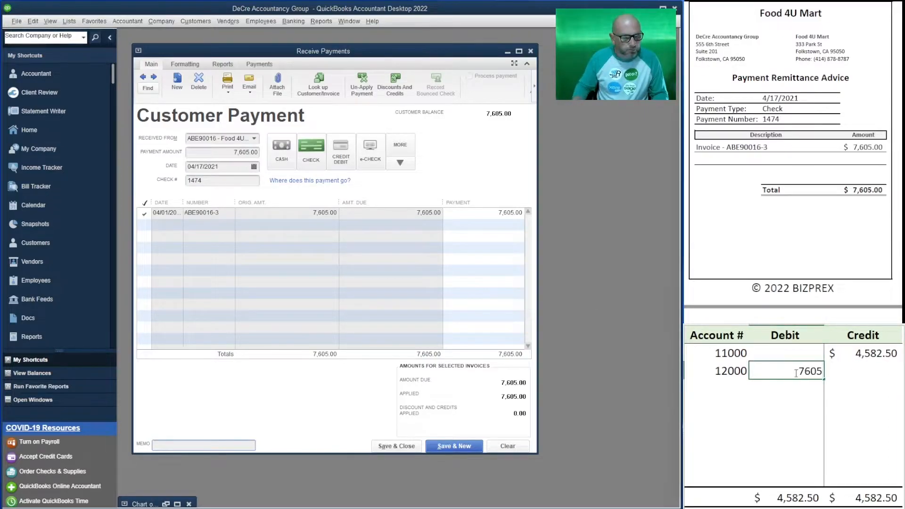
key("Up")
key("Right")
type("7605")
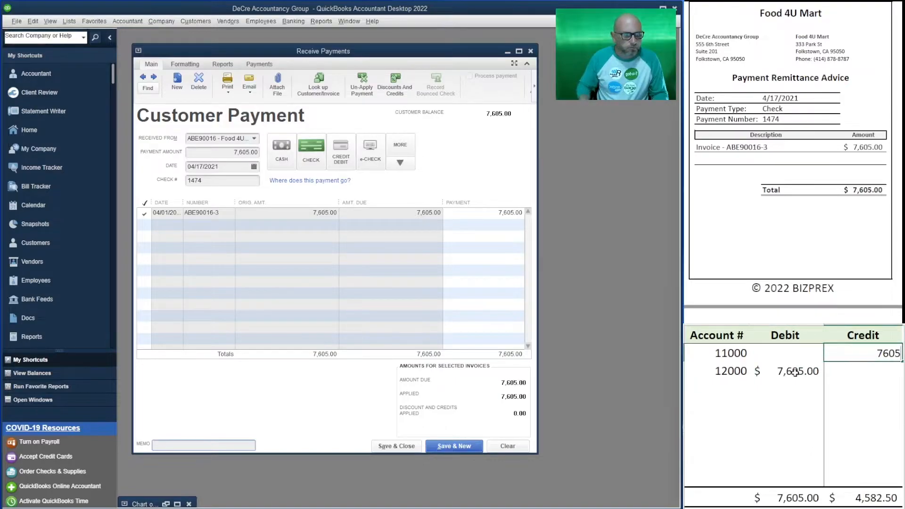
key("Return")
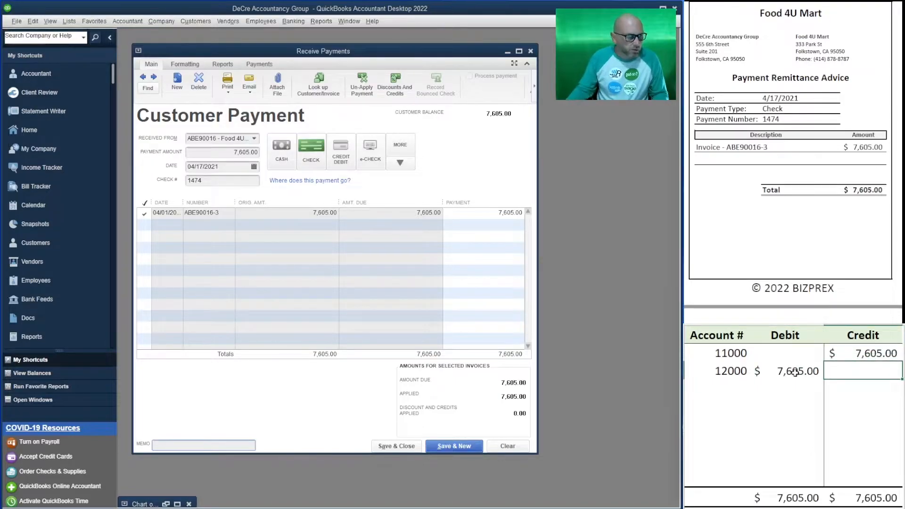
Save the Food 4U Mart payment and choose Tri County Cable as the payer on the new payment form
left_click(464, 446)
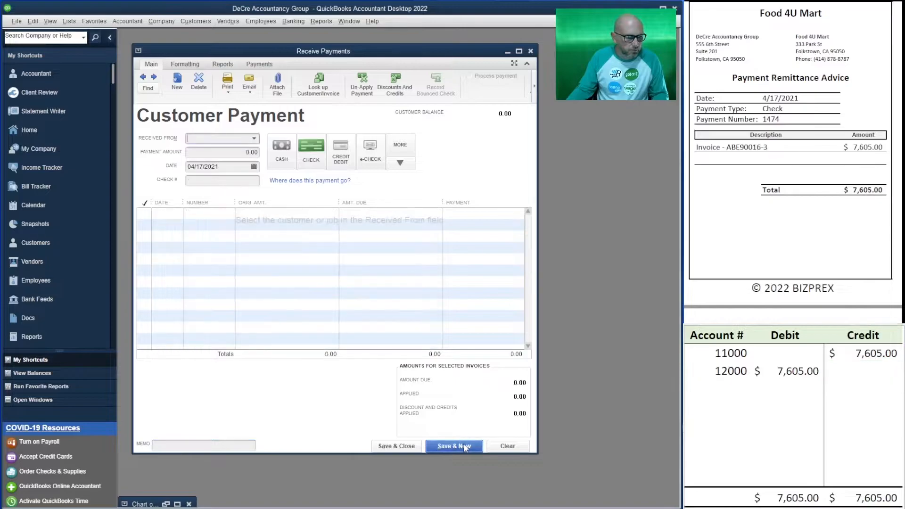
scroll(792, 189, "down", 5)
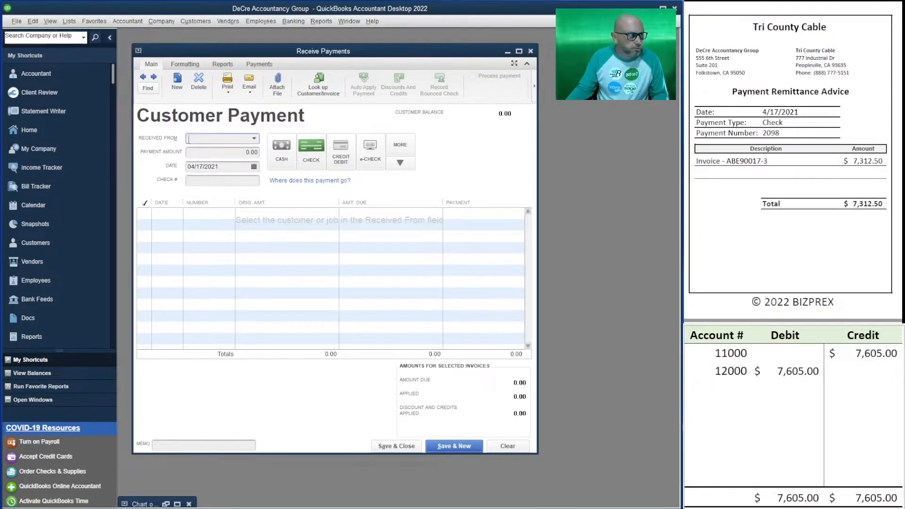
type("tri")
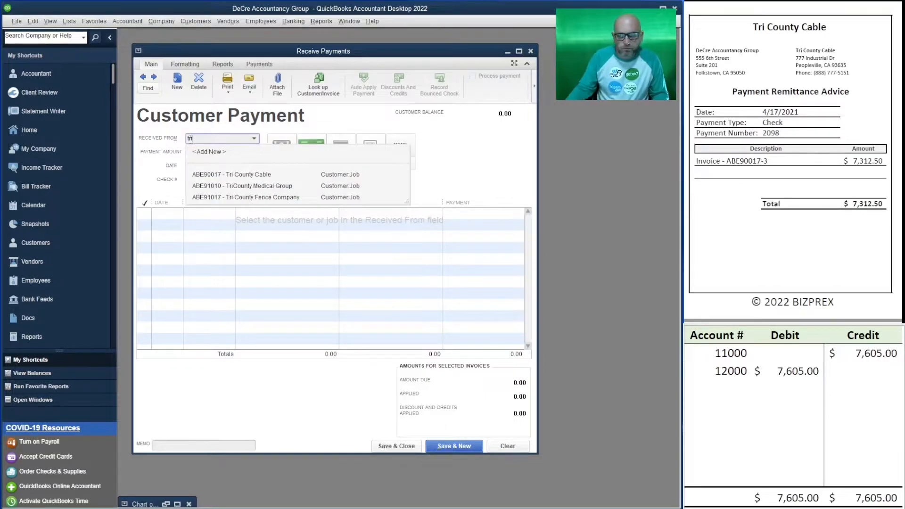
left_click(224, 175)
Set the Tri County Cable payment amount to 7,312.50
left_click(243, 151)
type("7,3")
type("12.50")
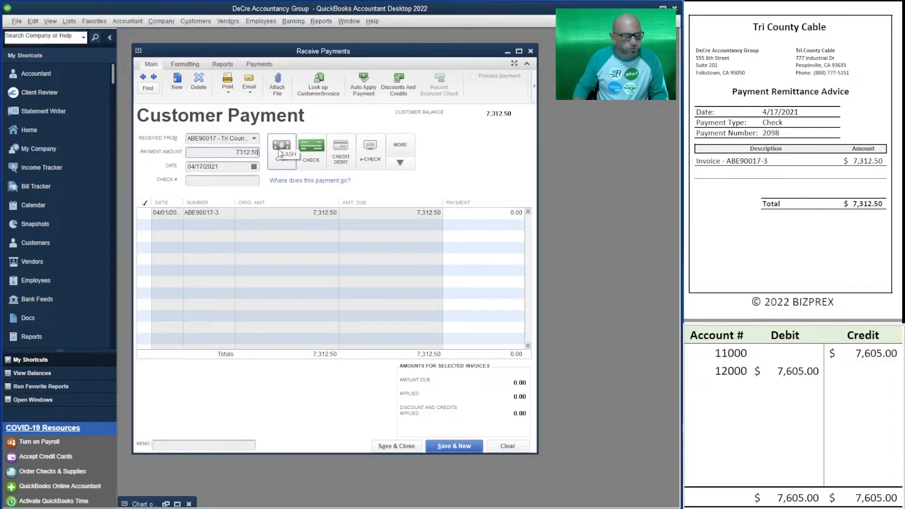
key("Tab")
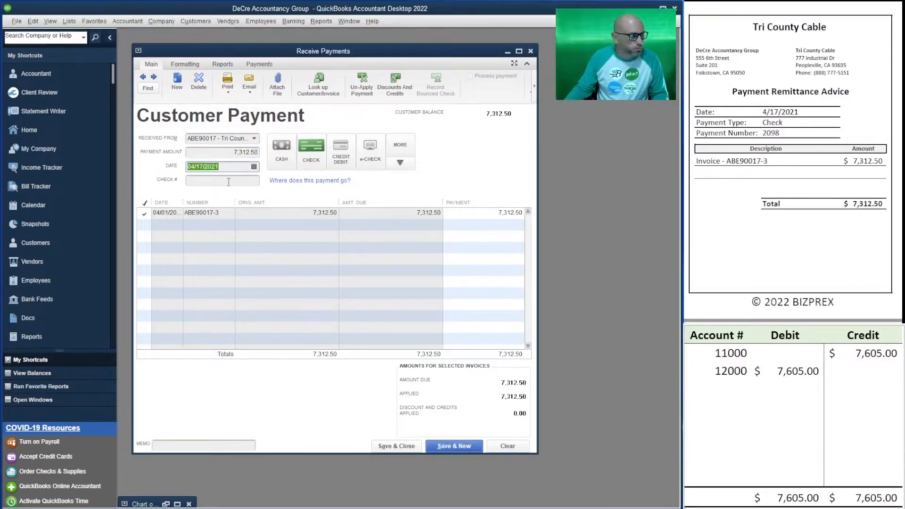
type("2098")
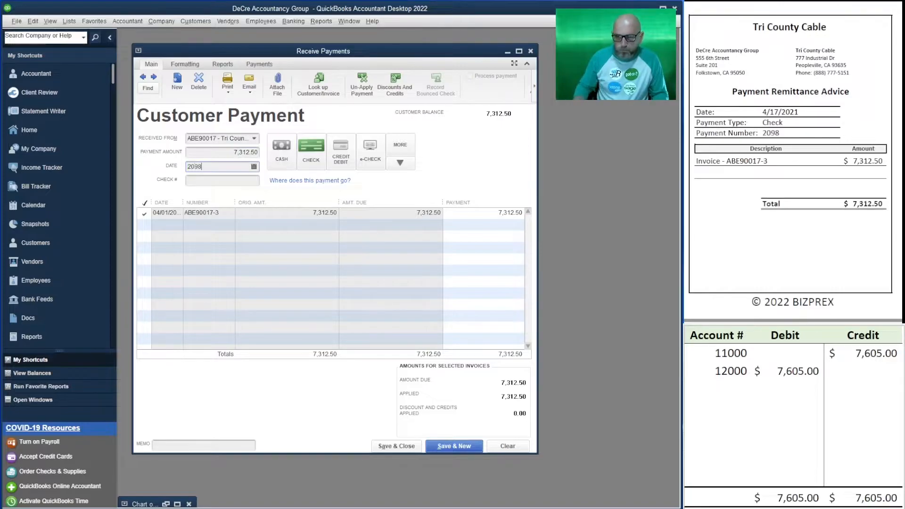
key("Tab")
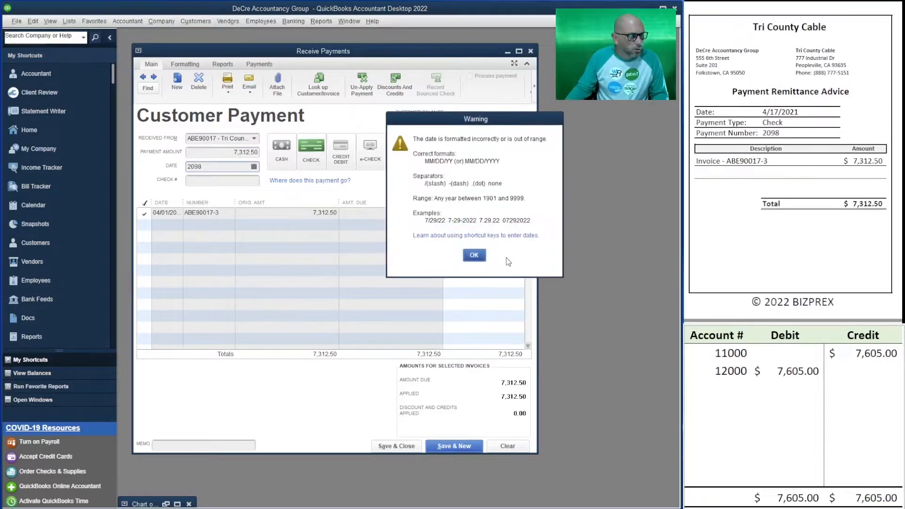
left_click(474, 255)
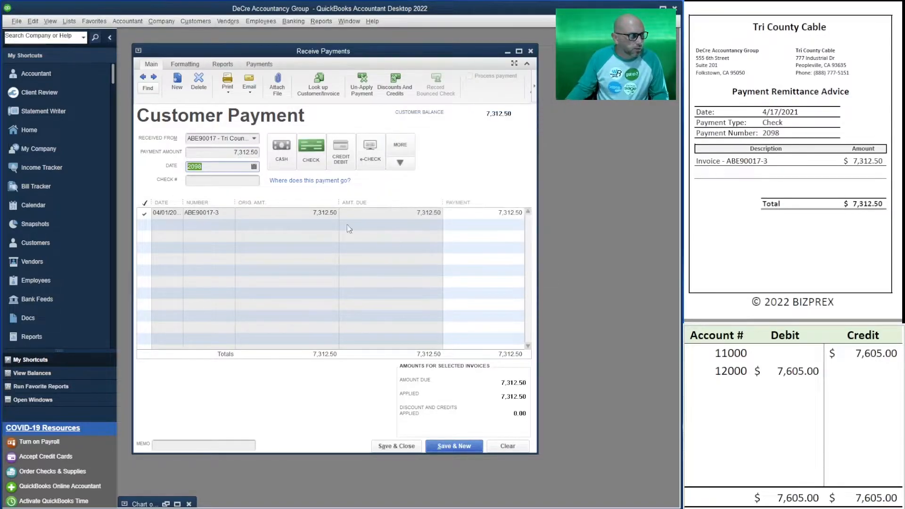
left_click(254, 167)
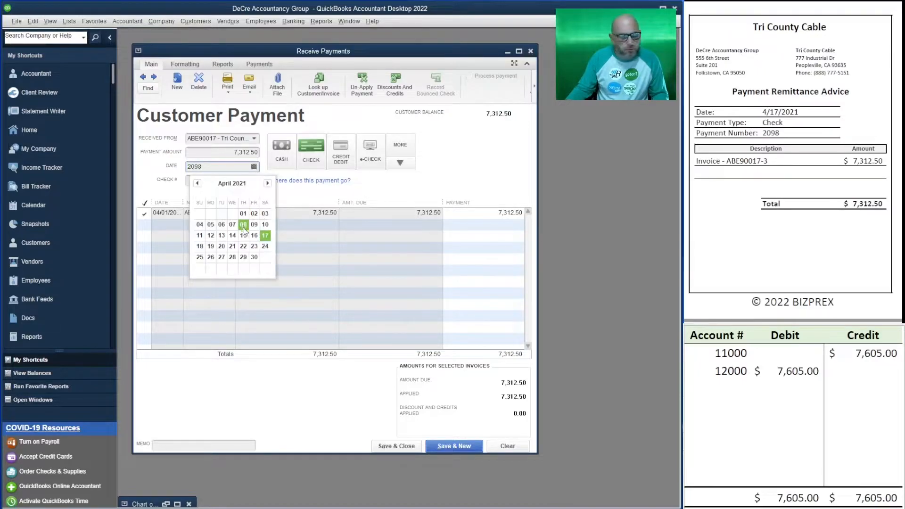
left_click(265, 235)
Set the Tri County Cable payment's check number to 2098
left_click(210, 181)
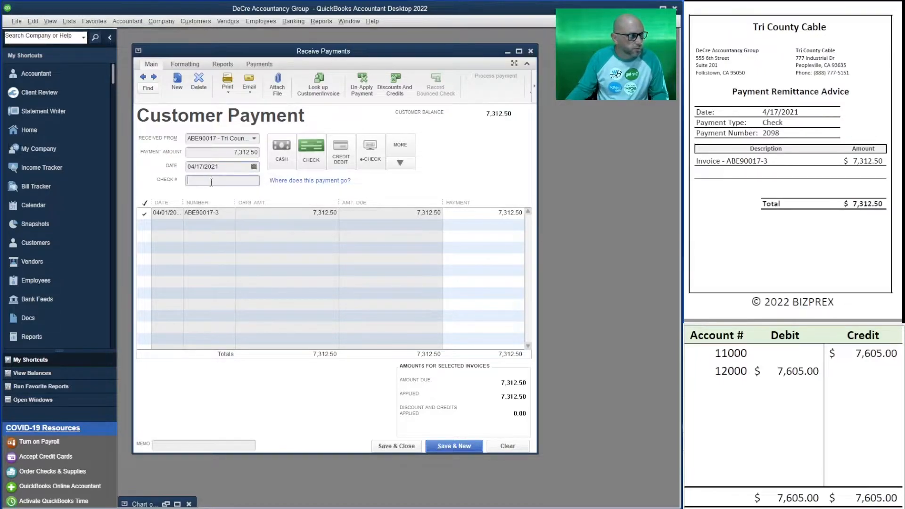
type("2098")
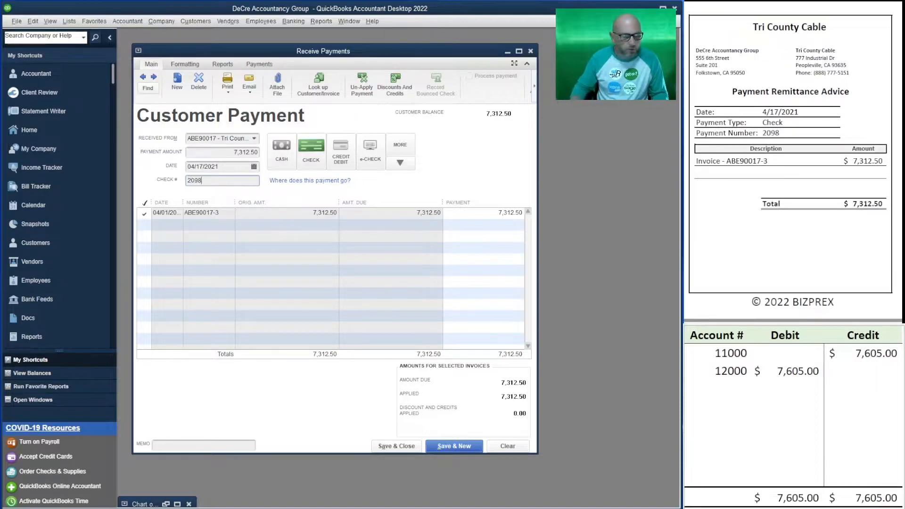
key("Tab")
Change the worksheet's debit to account 12000 and credit to account 11000 to 7,312.50 each
left_click(863, 371)
left_click(785, 371)
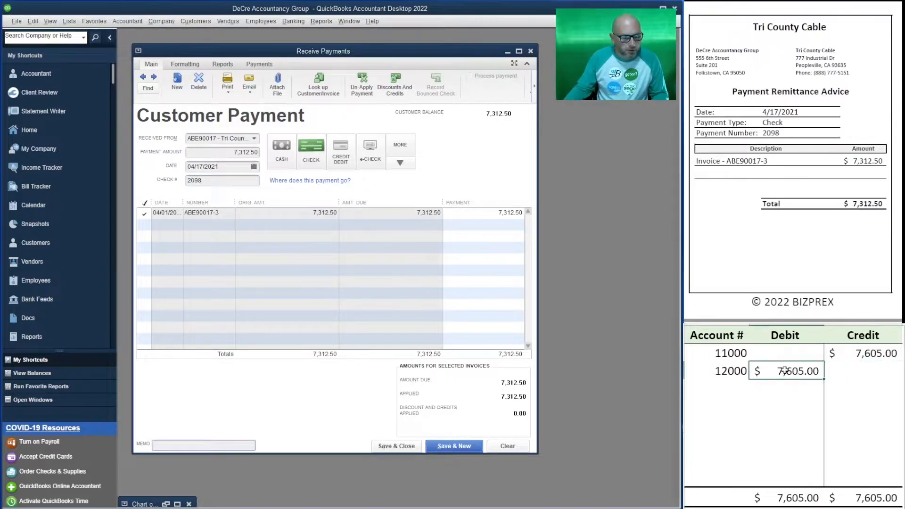
type("73")
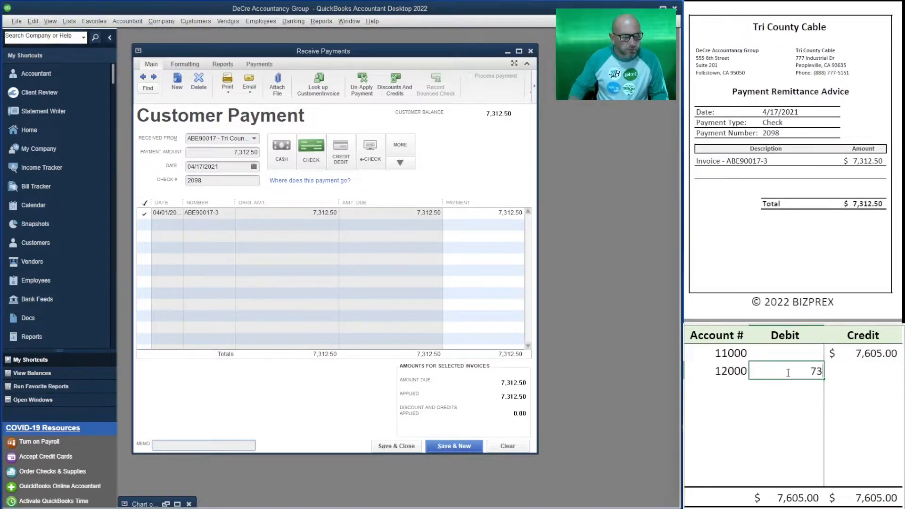
type("12.50")
key("Up")
key("Right")
type("7312.50")
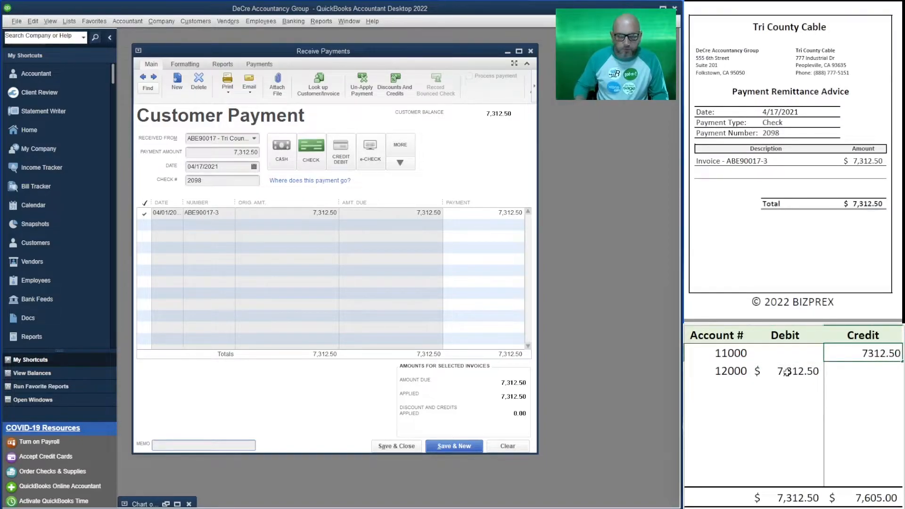
key("Return")
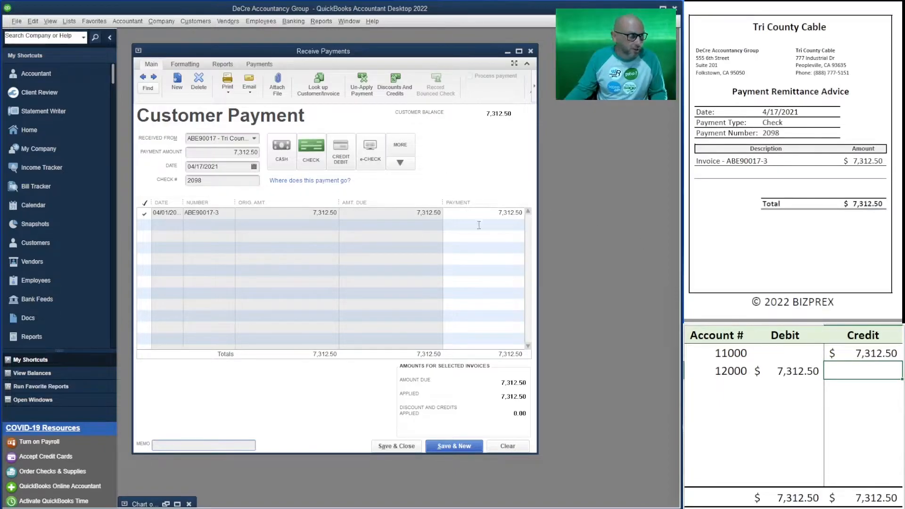
Save the Tri County Cable payment and choose Insurance 4 All as the payer on the new payment form
left_click(454, 446)
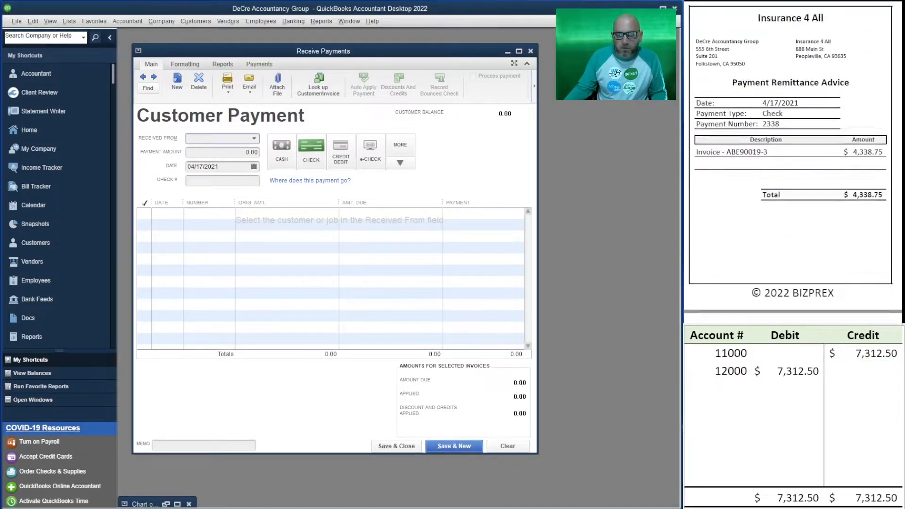
type("insu")
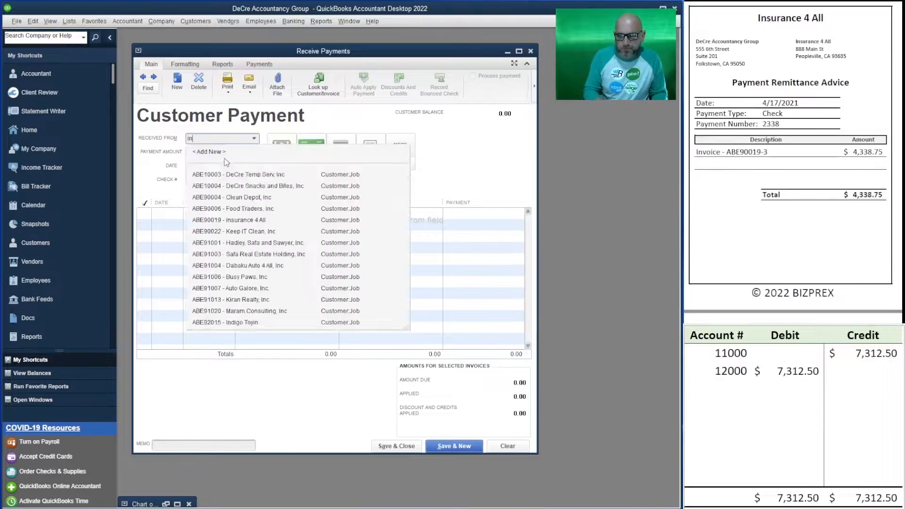
left_click(244, 175)
key("Tab")
Set the Insurance 4 All payment amount to 4,338.75 and its check number to 2338
type("4,338.75")
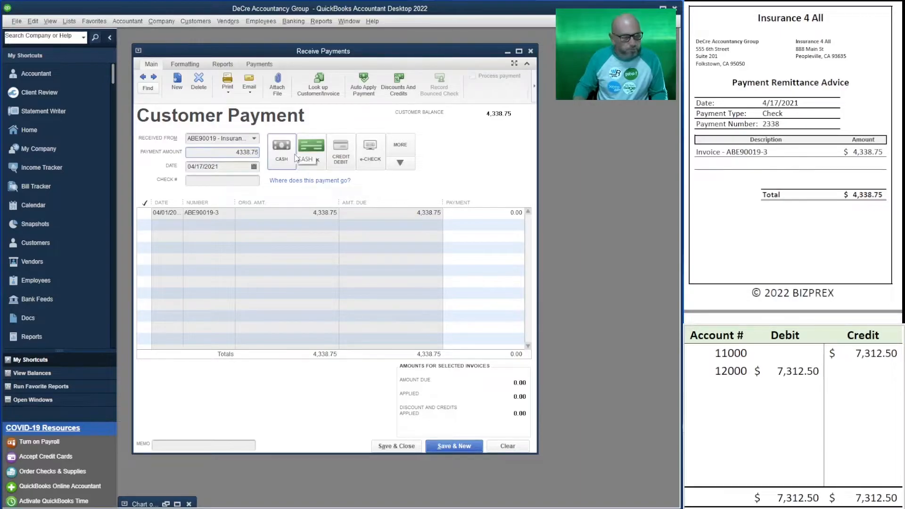
key("Tab")
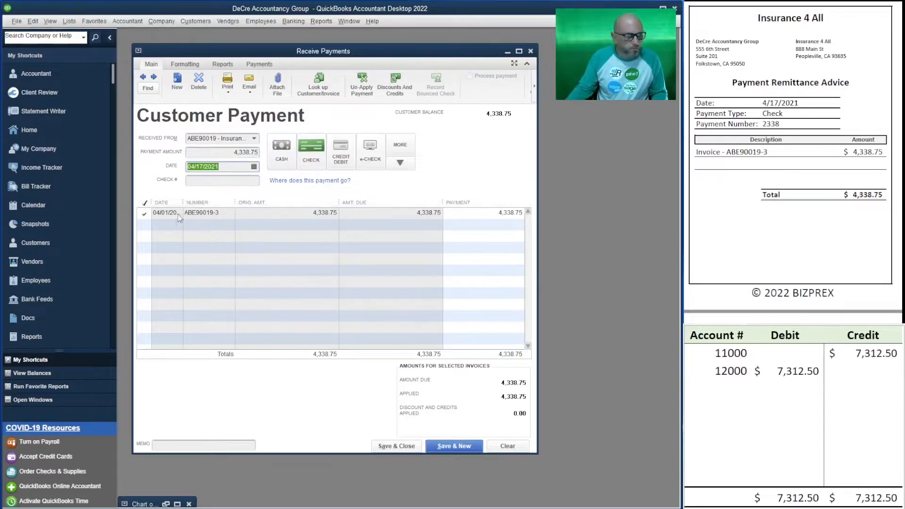
left_click(227, 180)
type("2338")
key("Tab")
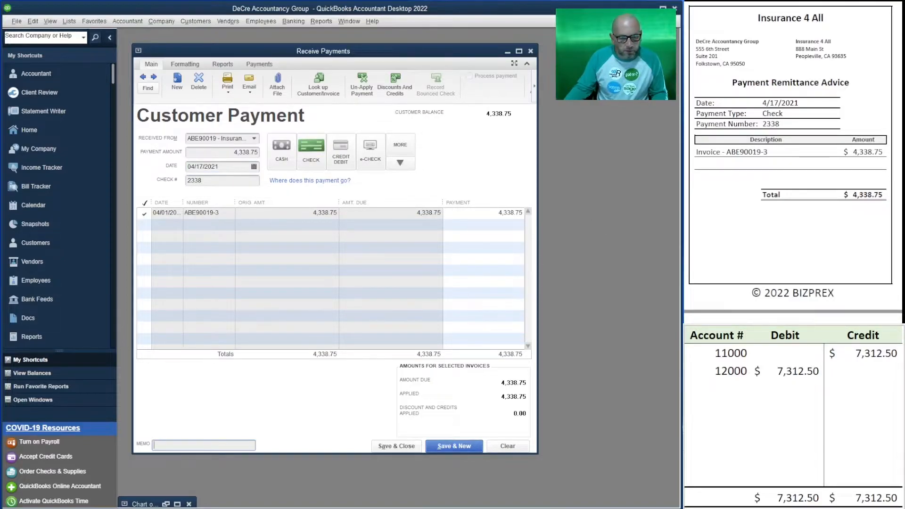
Change the worksheet's debit to account 12000 and credit to account 11000 to 4,338.75 each
left_click(785, 371)
type("4338.75")
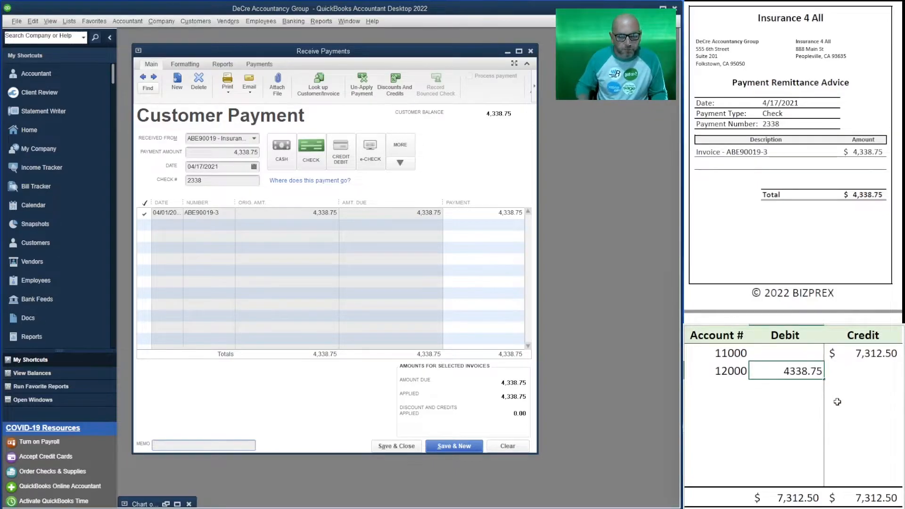
key("Up")
key("Right")
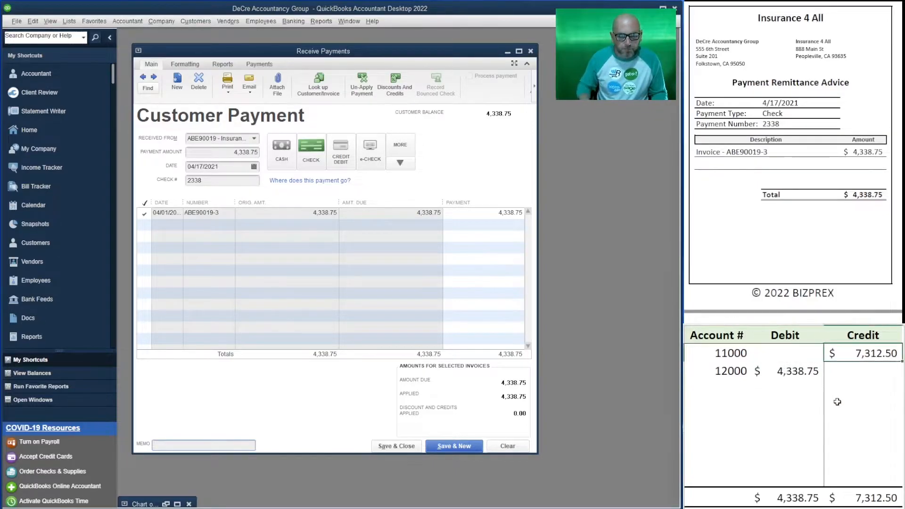
type("4,338.7")
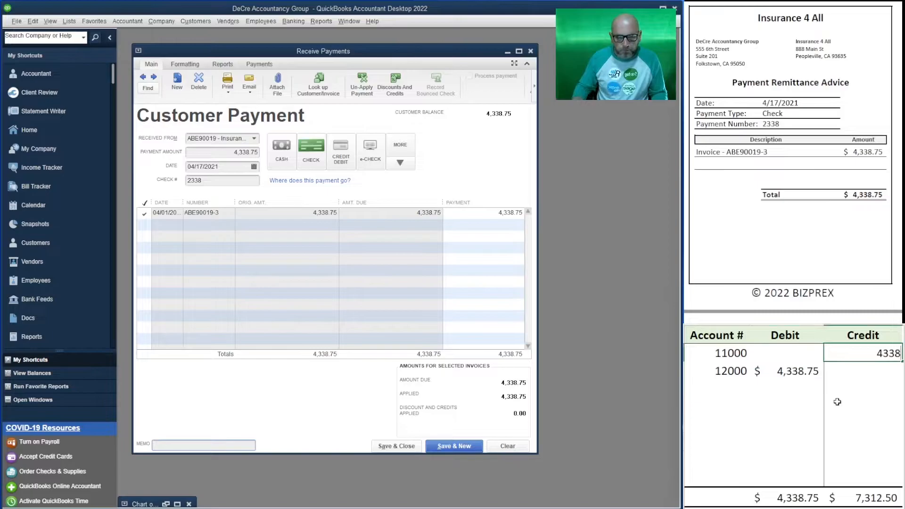
type("5")
key("Return")
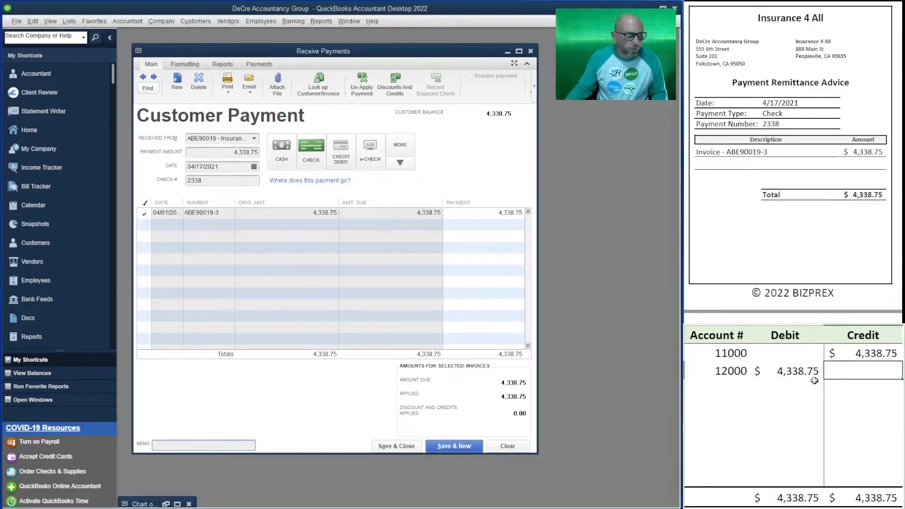
Save the Insurance 4 All payment and choose Keep IT Clean, Inc as the payer on the new payment form
left_click(455, 443)
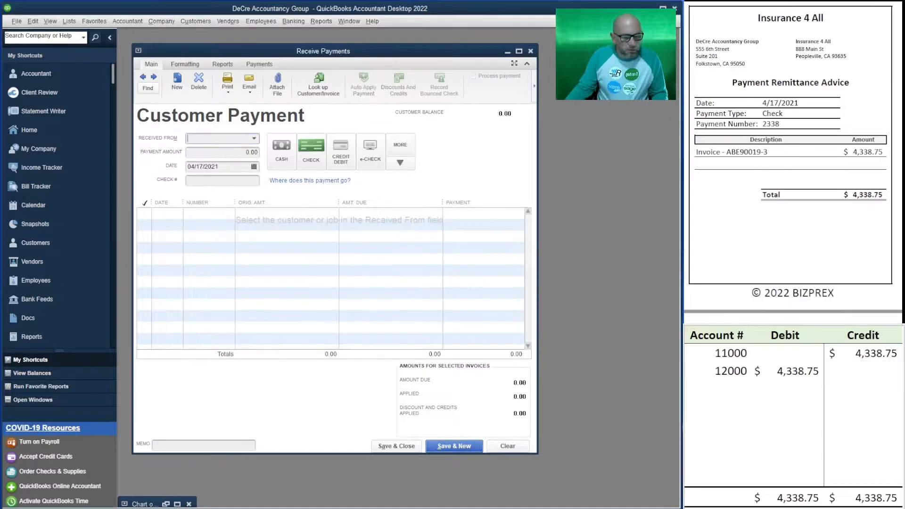
scroll(792, 165, "down", 5)
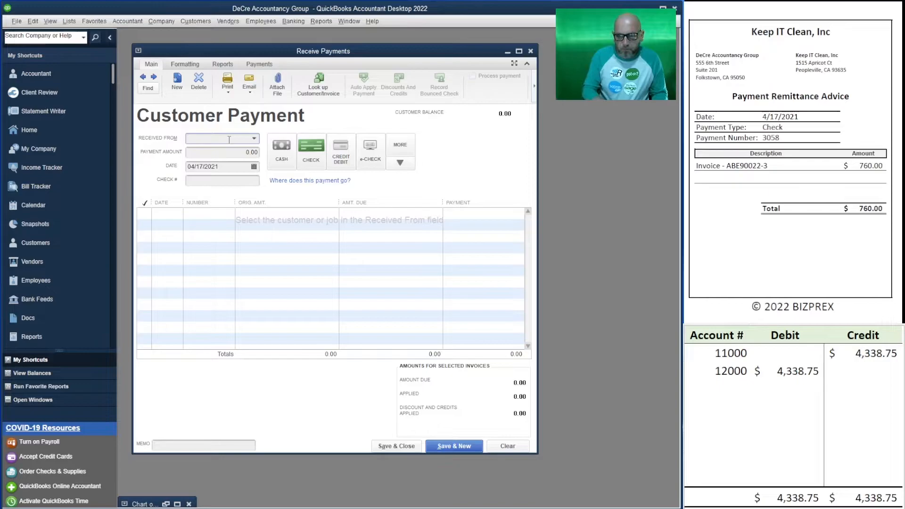
type("keep")
key("Down")
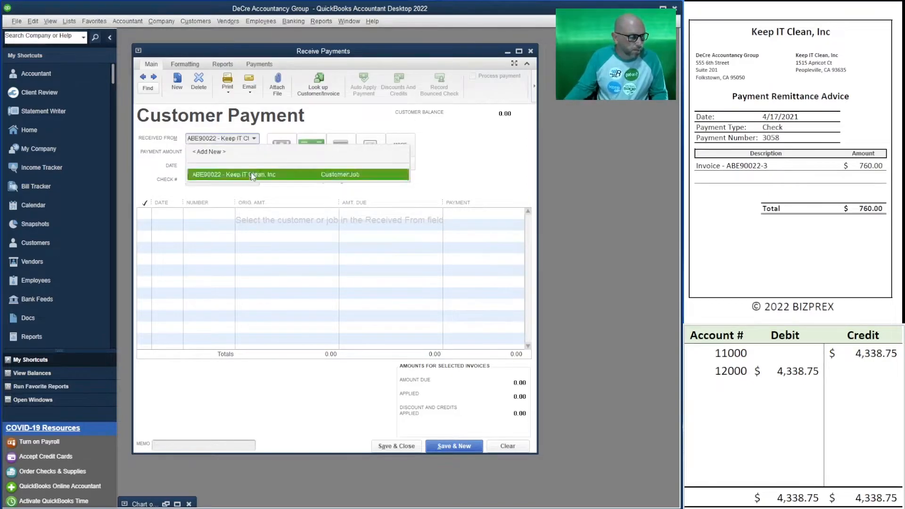
key("Tab")
Set the Keep IT Clean payment amount to 760.00 and its check number to 3058
type("760")
key("Tab")
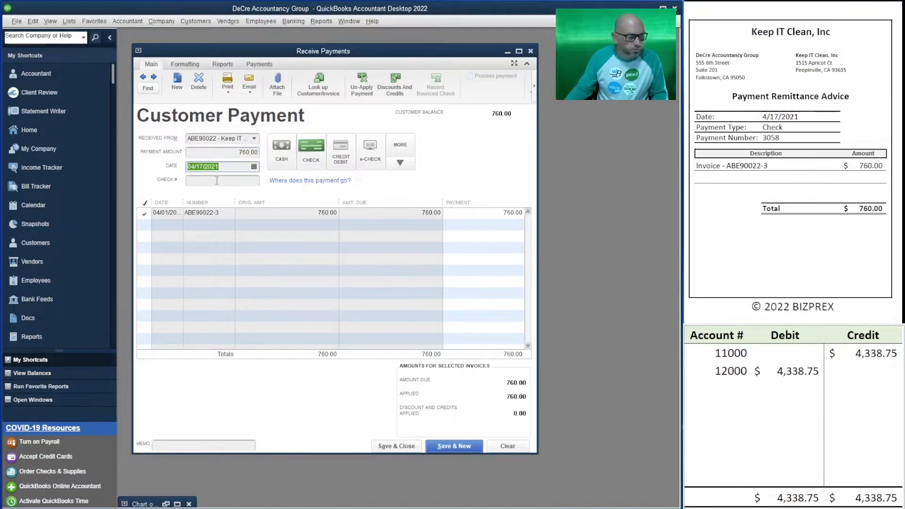
left_click(217, 180)
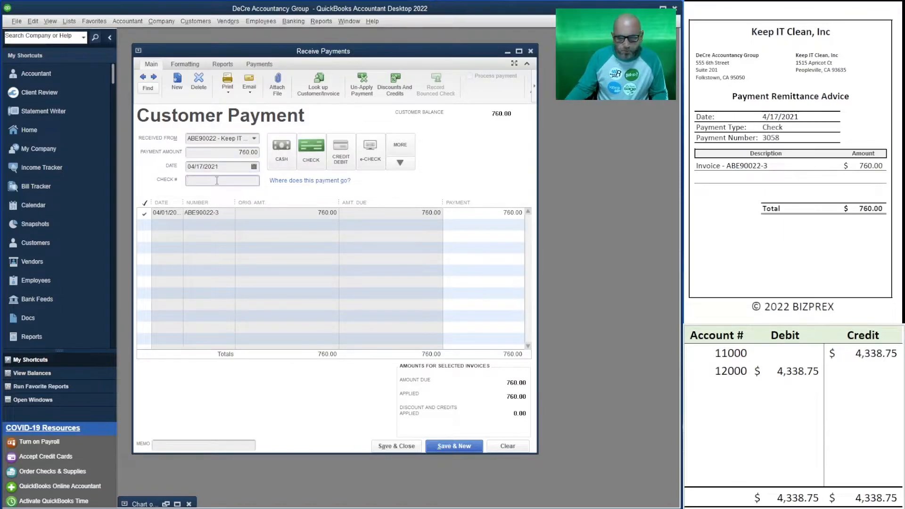
type("3058")
Change the worksheet's debit to account 12000 and credit to account 11000 to 760.00 each
left_click(801, 372)
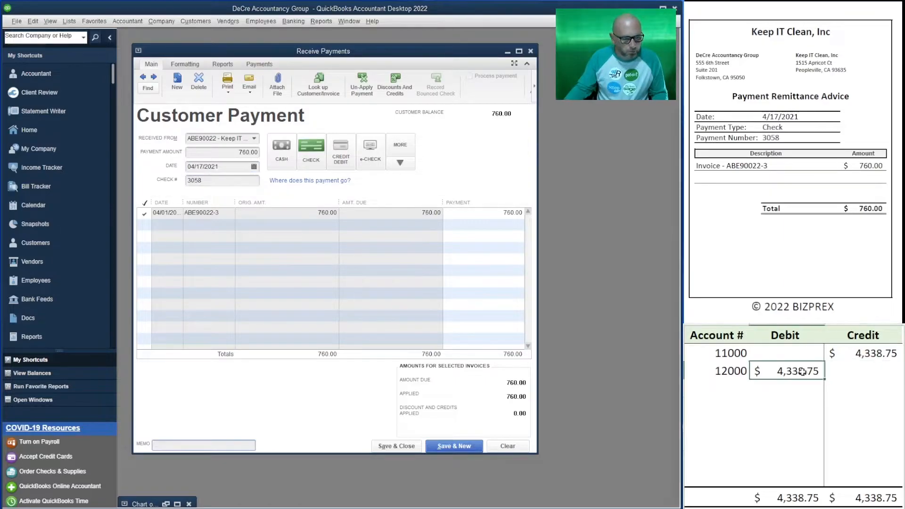
type("760")
key("Up")
key("Right")
type("760")
left_click(802, 372)
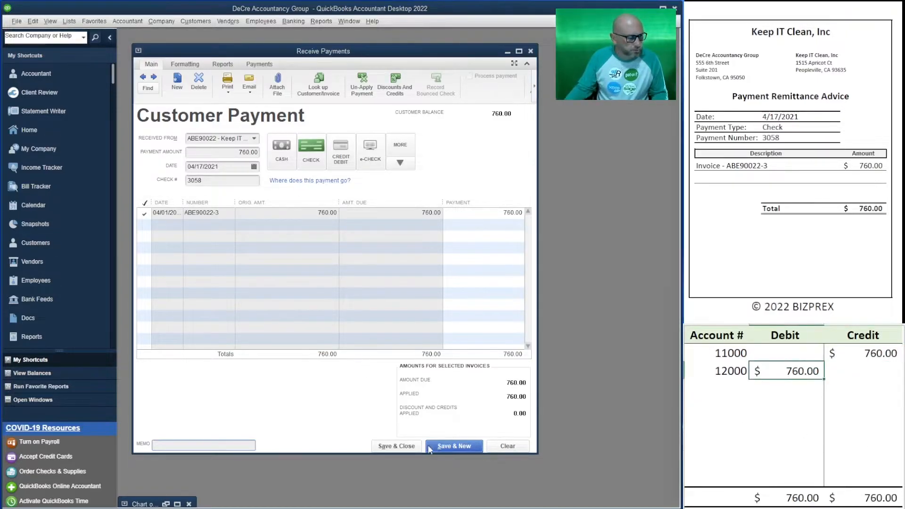
Save the Keep IT Clean payment and choose Nuts Packing Co as the payer on the new payment form
left_click(465, 447)
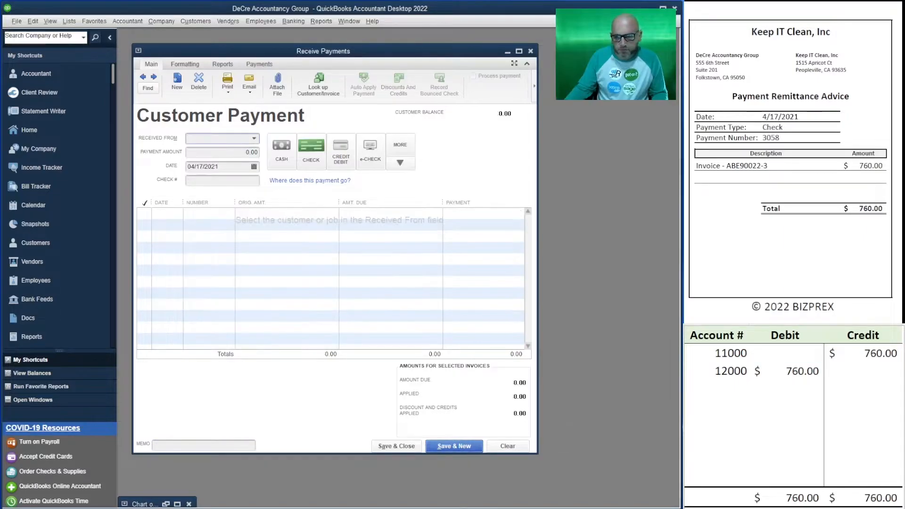
scroll(791, 165, "down", 5)
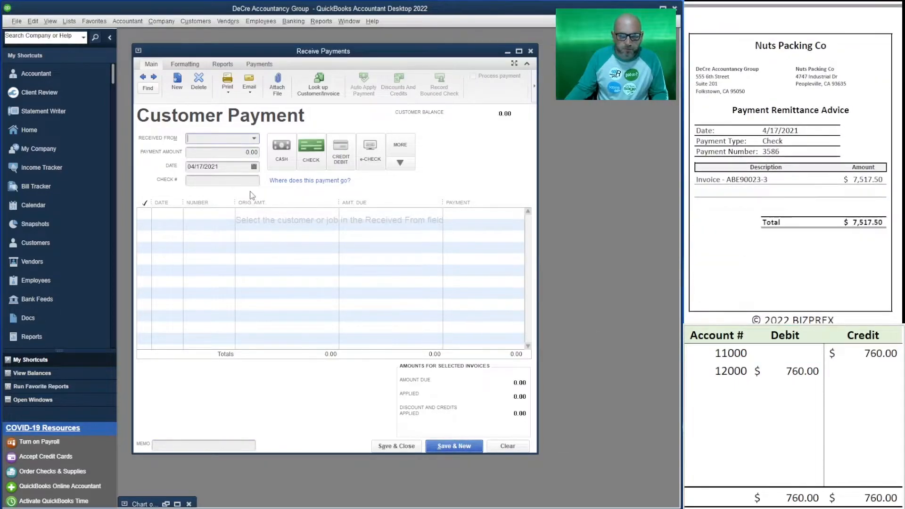
type("nuts")
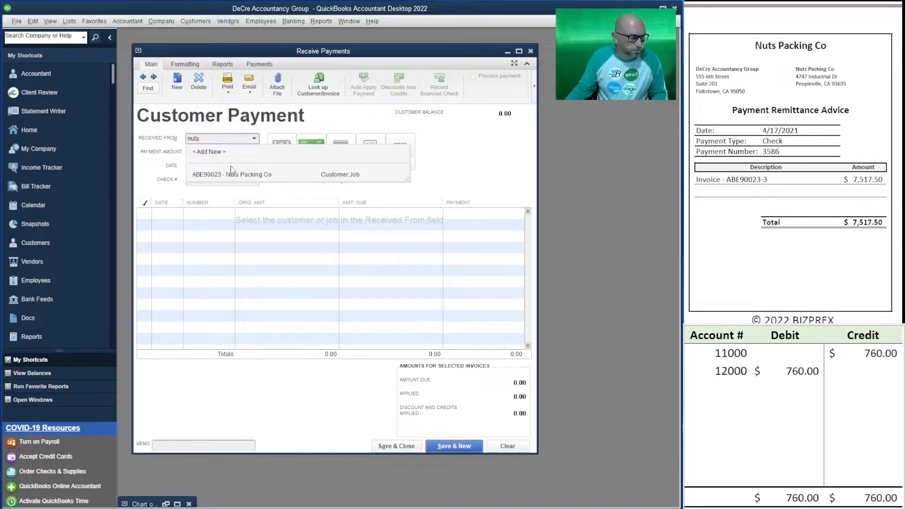
left_click(231, 174)
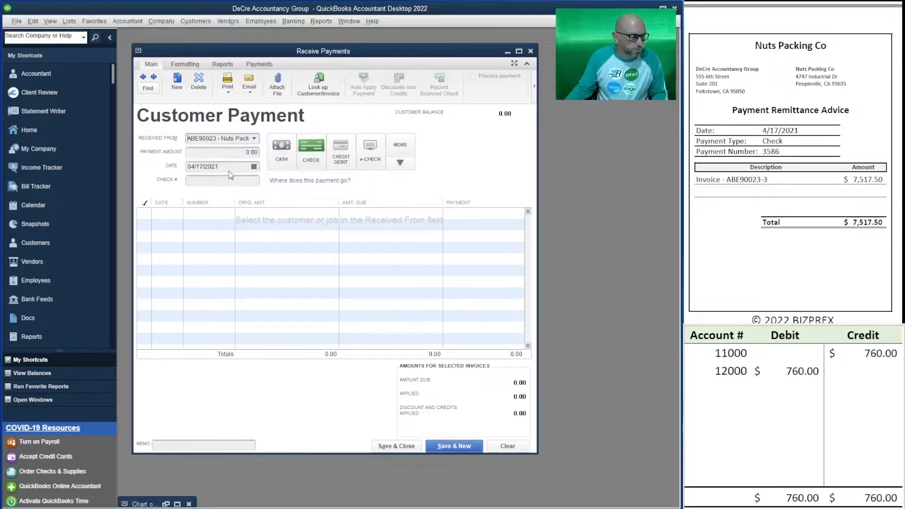
key("Tab")
Set the Nuts Packing Co payment amount to 7,517.50 and its check number to 3586
type("7517")
key("Tab")
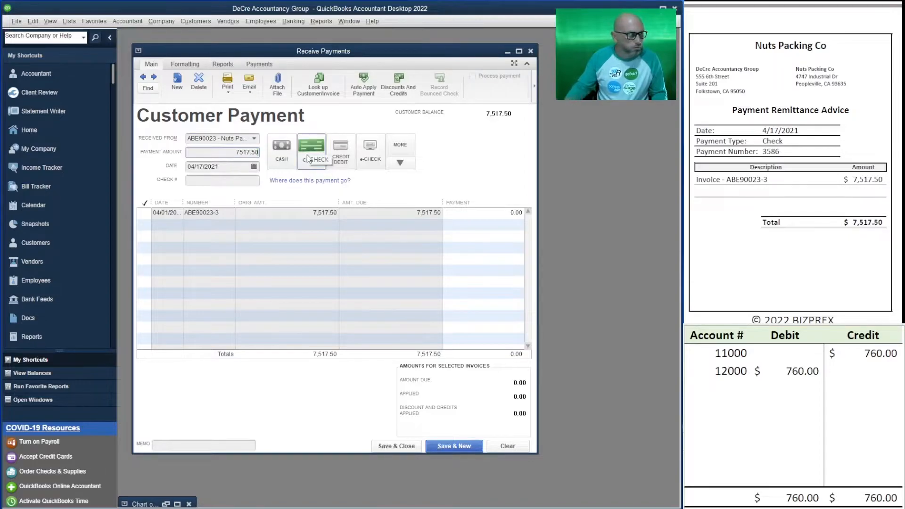
left_click(215, 179)
type("3586")
Change the worksheet's account 12000 debit and account 11000 credit to 7,517.50 each, and save the Nuts Packing Co payment
left_click(803, 371)
type("7")
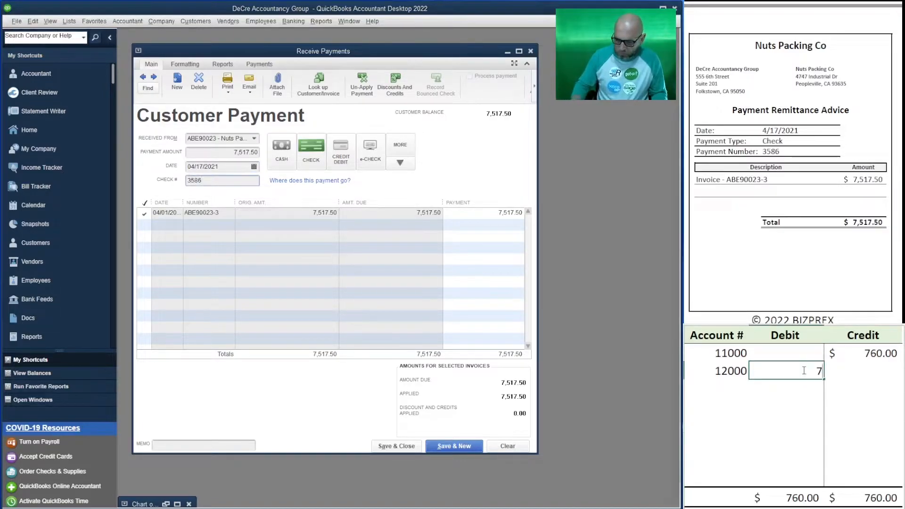
type(",517.50")
key("Tab")
key("Up")
type("7,517.50")
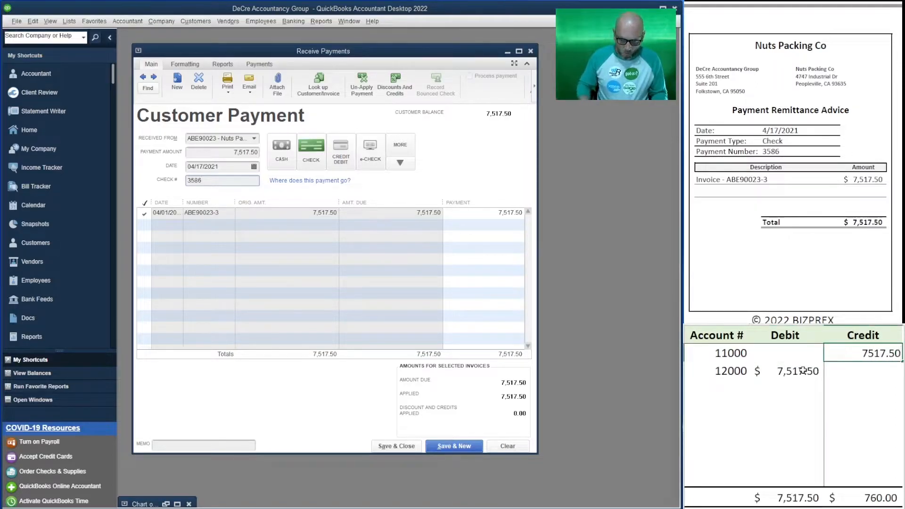
key("Return")
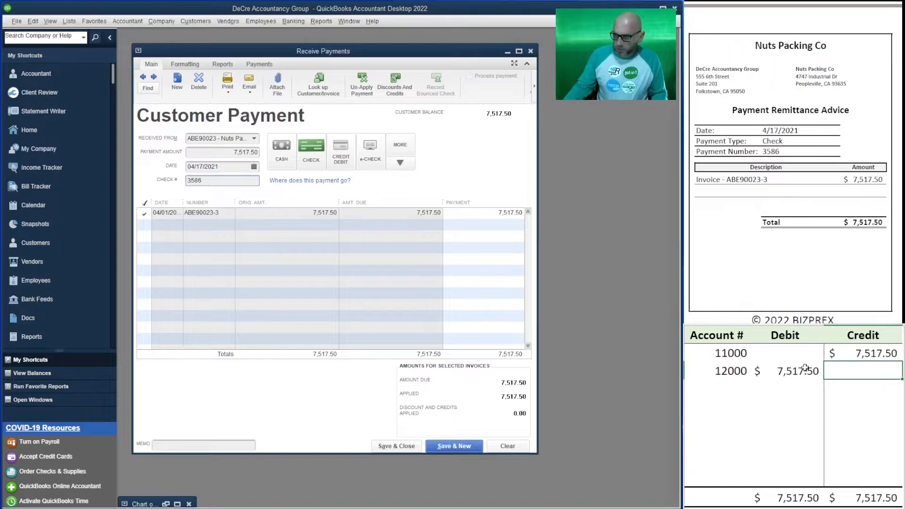
left_click(477, 446)
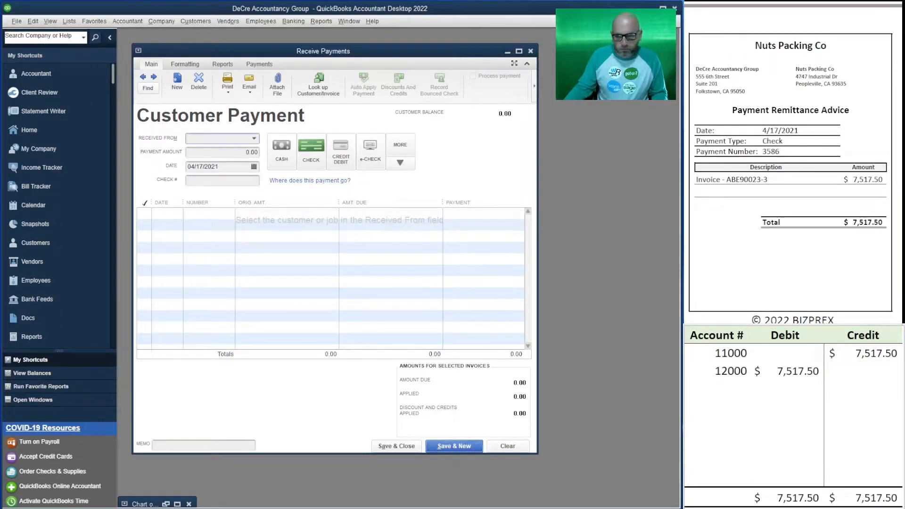
Choose Hadley, Safa and Sawyer, Inc. as the payer on the new payment form and set the payment amount to 6,025.00
scroll(793, 163, "down", 16)
scroll(792, 163, "up", 1)
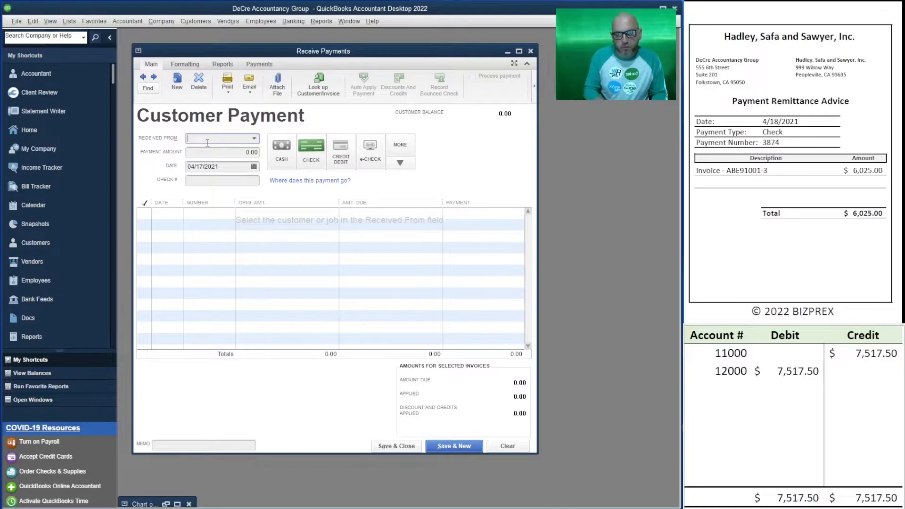
type("had")
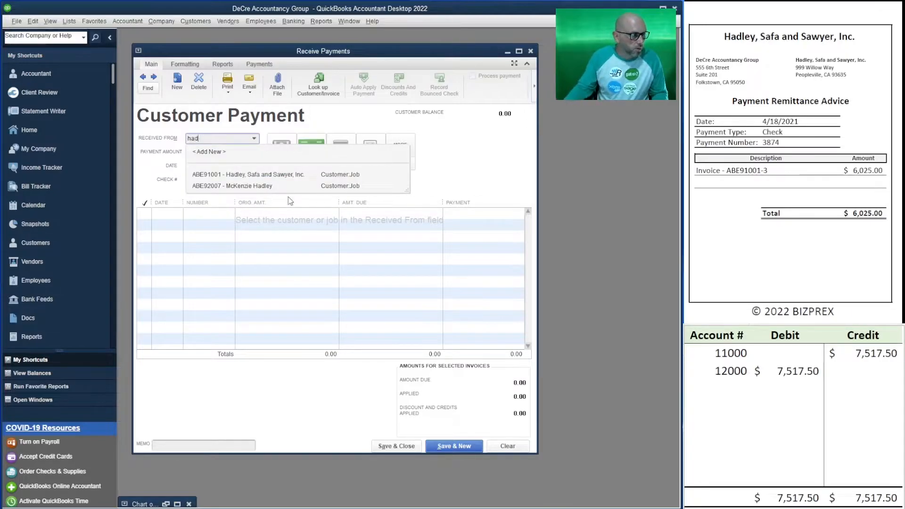
left_click(245, 174)
key("Tab")
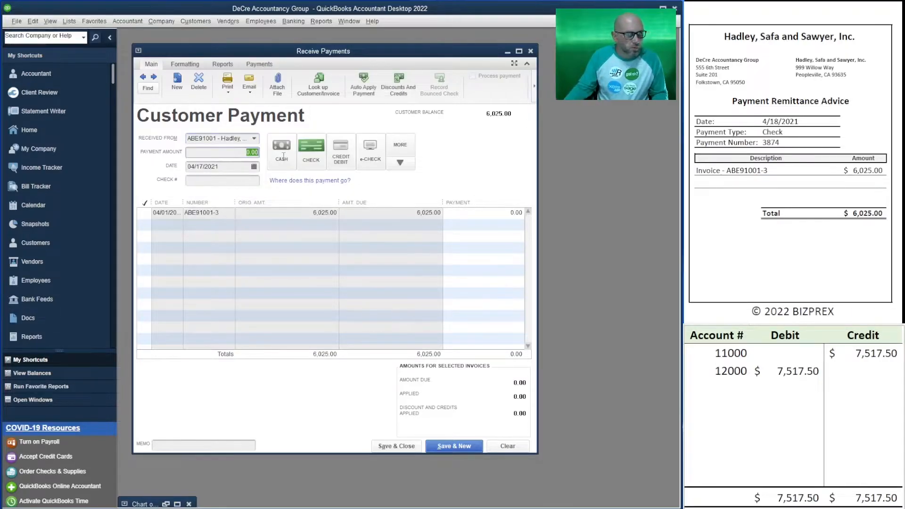
type("6025")
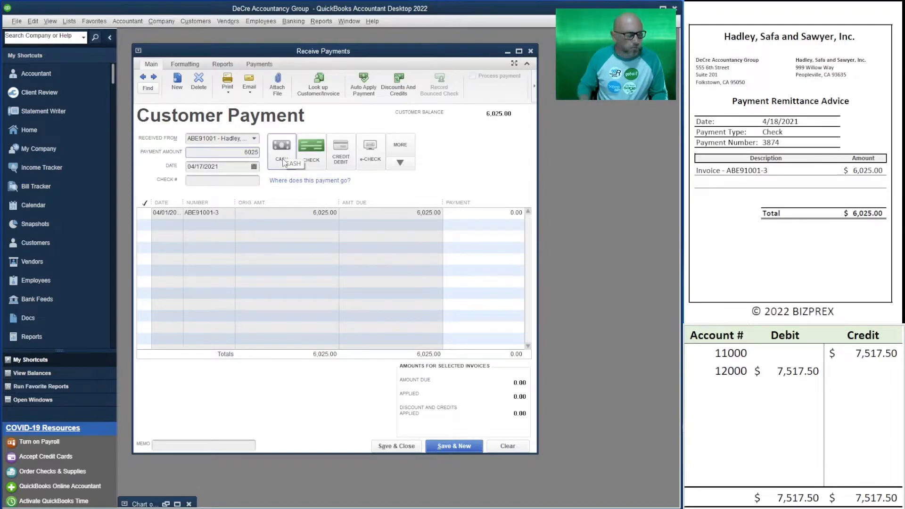
key("Tab")
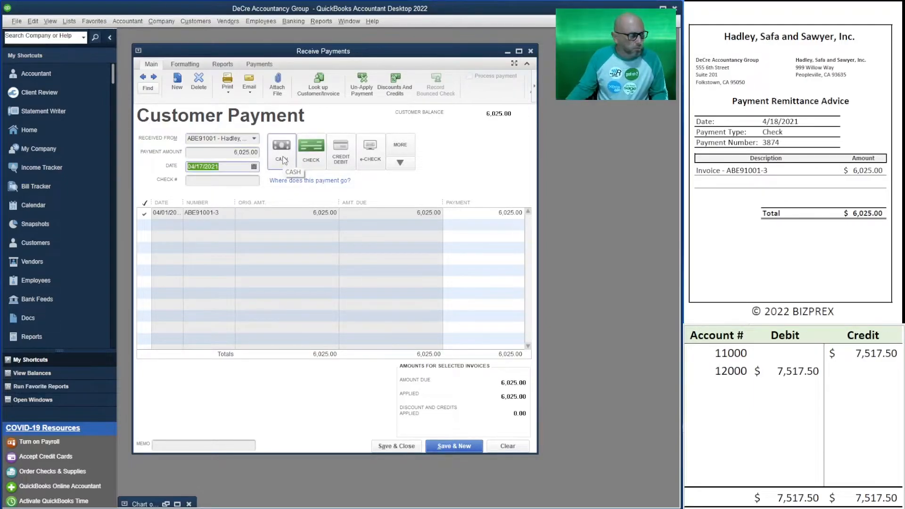
Set the Hadley, Safa and Sawyer payment date to 04/18/2021 and its check number to 3874
left_click(254, 167)
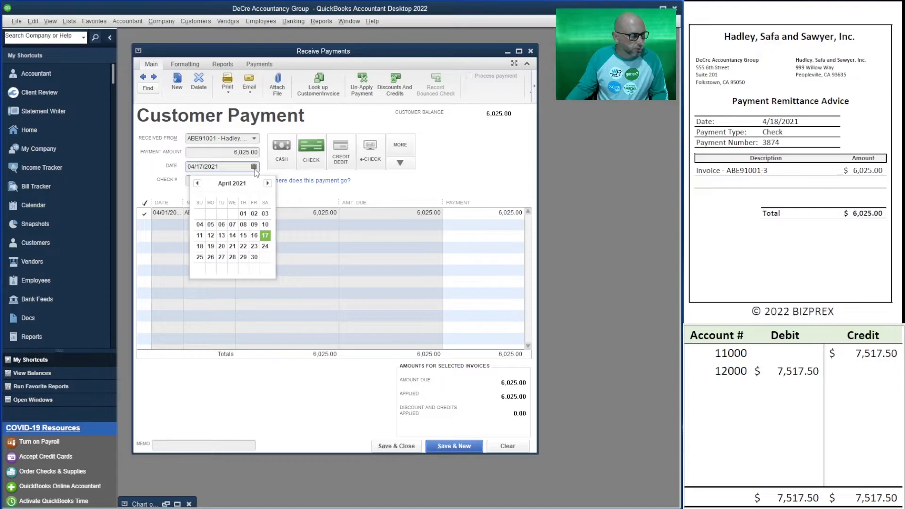
left_click(200, 246)
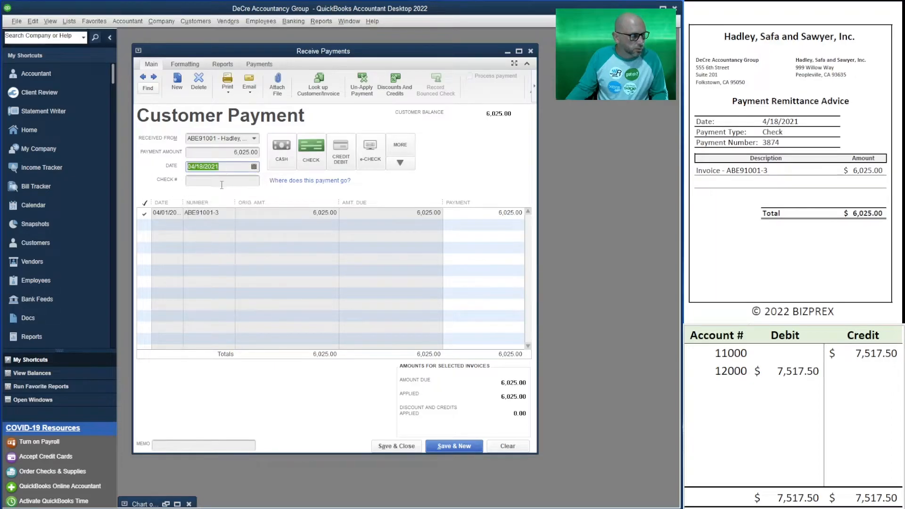
left_click(221, 183)
type("3874")
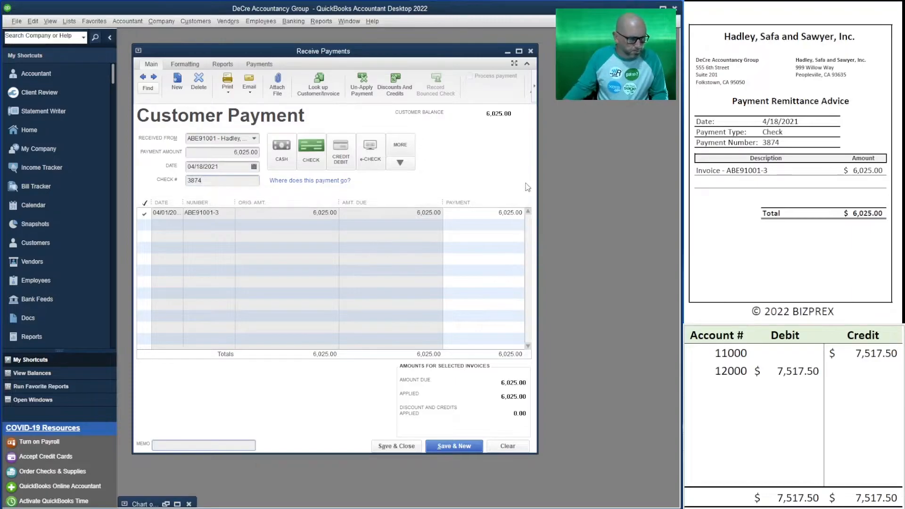
Change the worksheet's account 12000 debit and account 11000 credit to 6,025.00 each, and save the Hadley, Safa and Sawyer payment
left_click(790, 372)
type("6025")
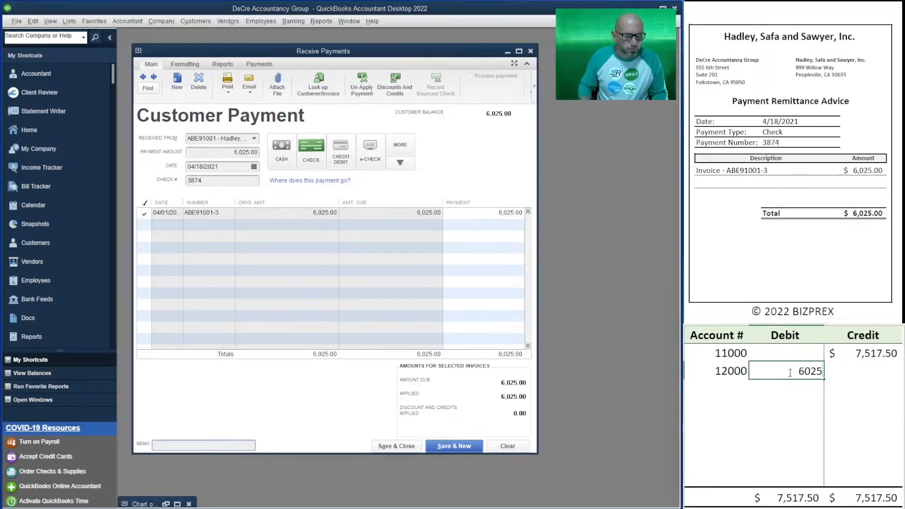
key("Up")
key("Right")
type("6025")
key("Return")
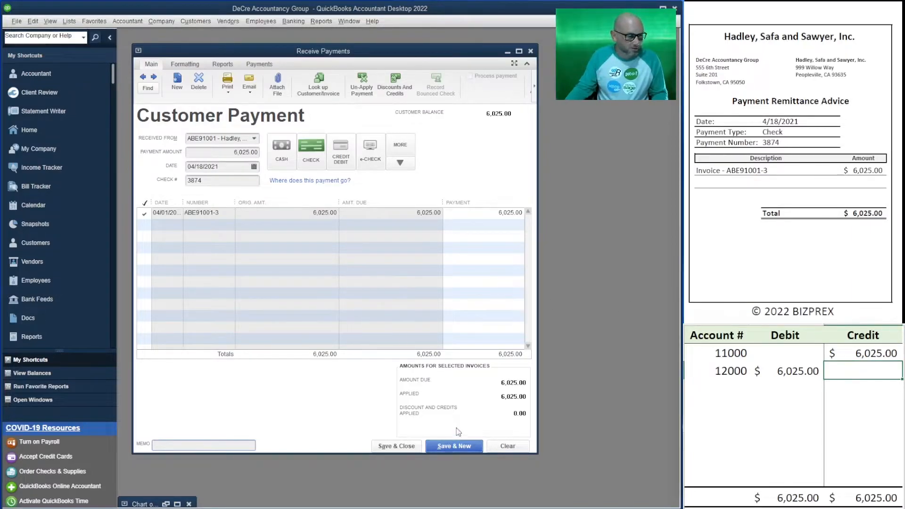
left_click(455, 446)
Choose Safa Real Estate Holding, Inc. as the payer on the new payment form and set the payment amount to 7,590.00
scroll(793, 162, "down", 14)
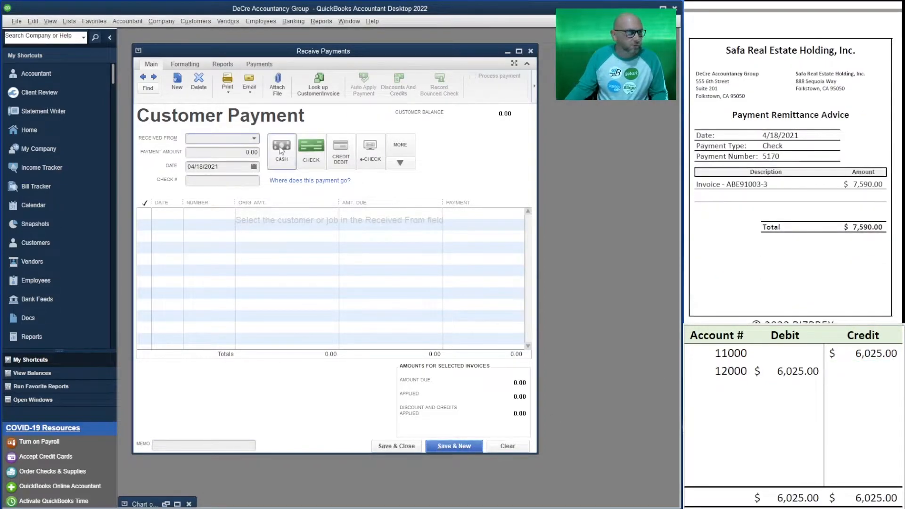
type("safa")
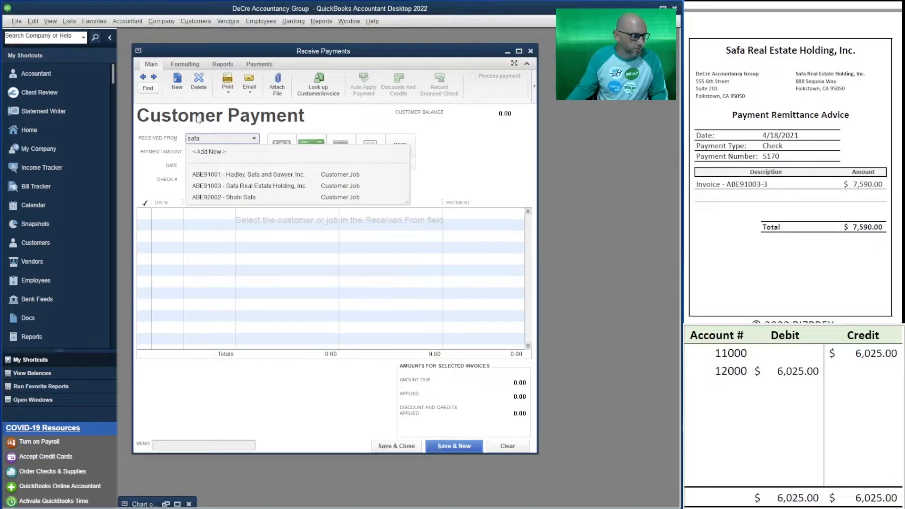
left_click(260, 186)
key("Tab")
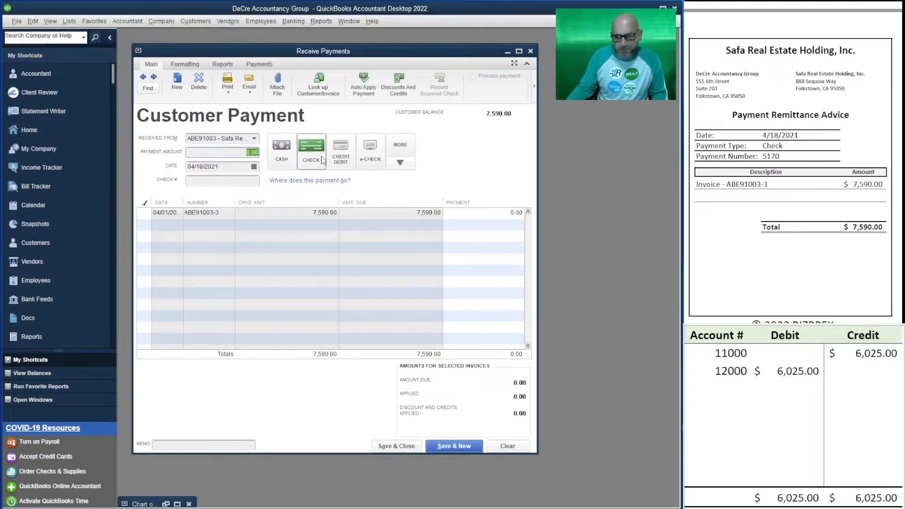
type("7,")
type("590")
key("Tab")
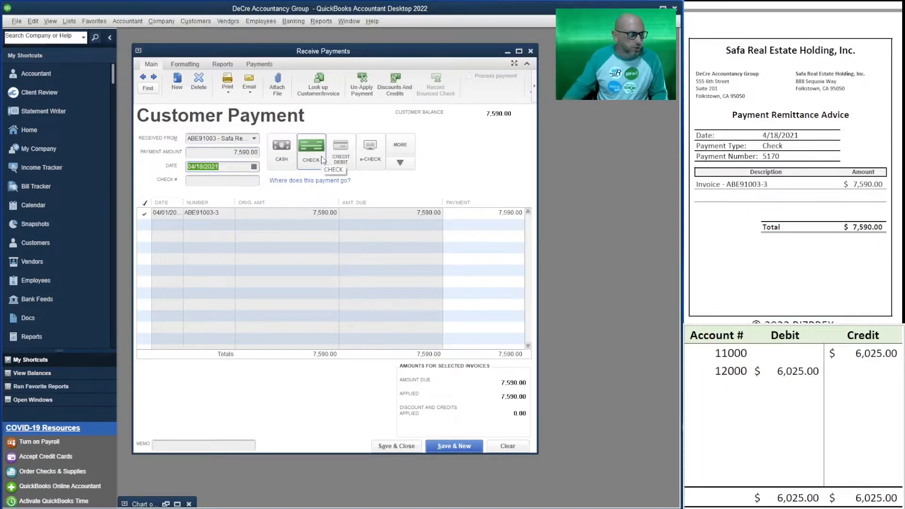
Set the Safa Real Estate Holding payment's check number to 5170 and save the payment, opening a new form
left_click(232, 179)
type("5170")
key("Tab")
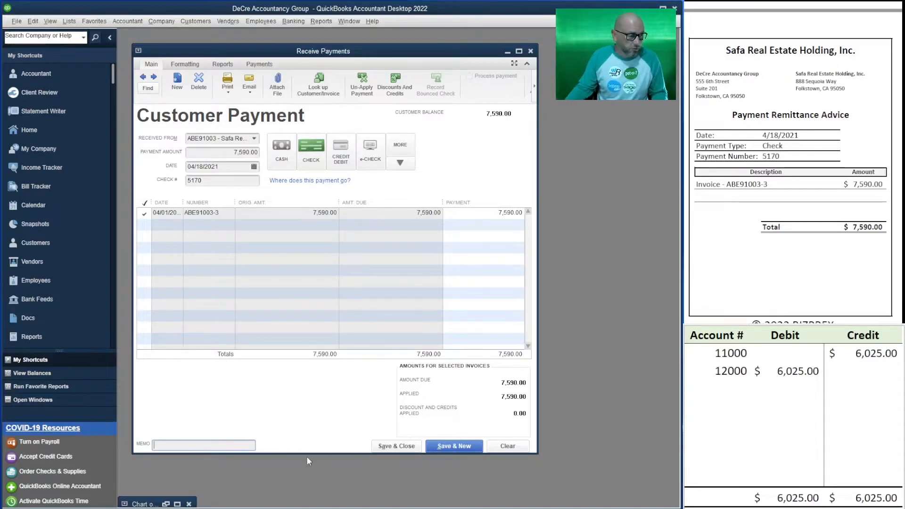
left_click(454, 446)
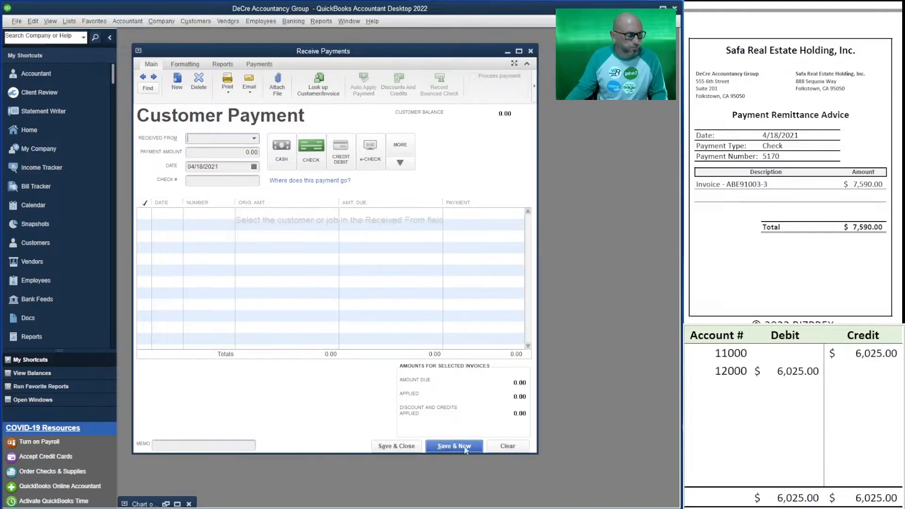
Choose Dabaku Auto 4 All, Inc as the payer on the new payment form, following the next remittance advice
scroll(792, 162, "down", 7)
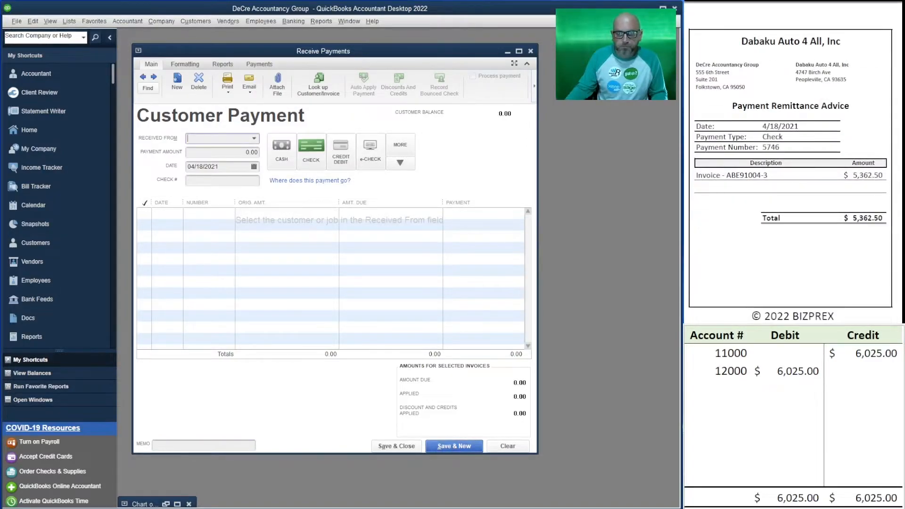
type("dab")
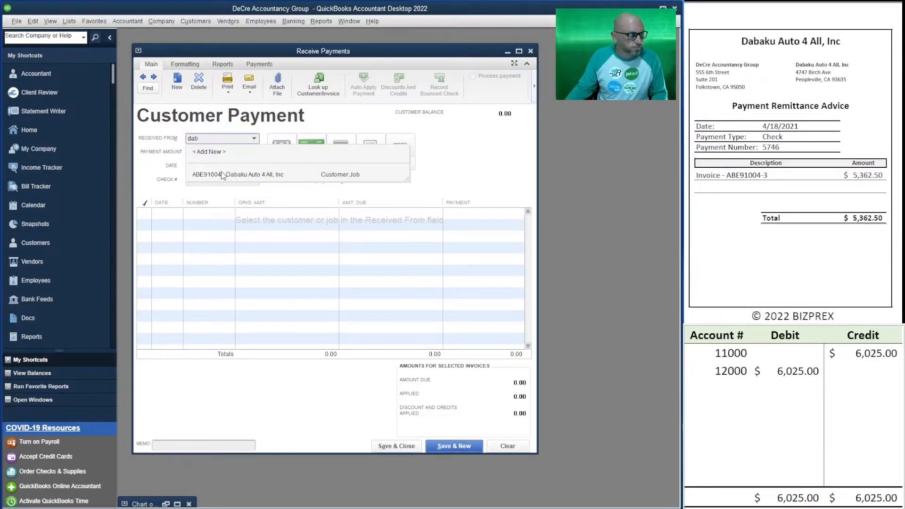
left_click(220, 175)
key("Tab")
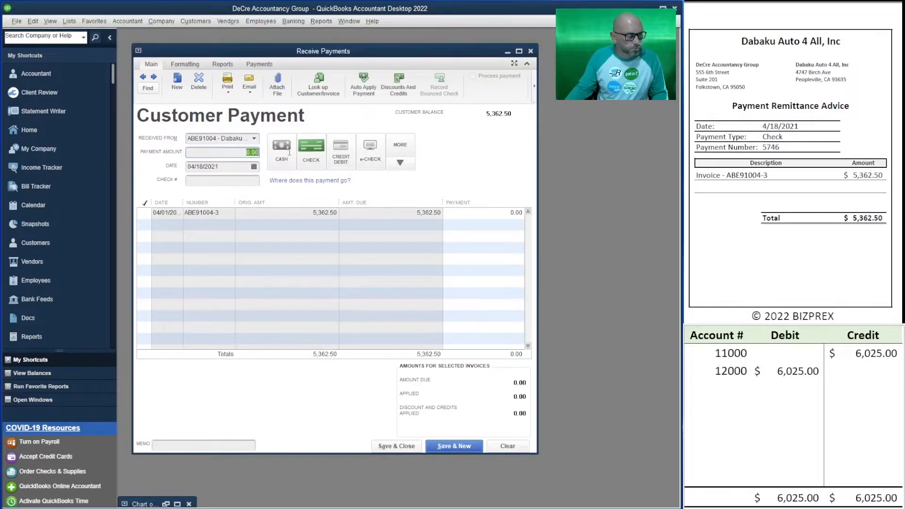
Set the Dabaku Auto 4 All payment amount to 5,362.50 and its check number to 5746
type("5,")
type("362.50")
key("Tab")
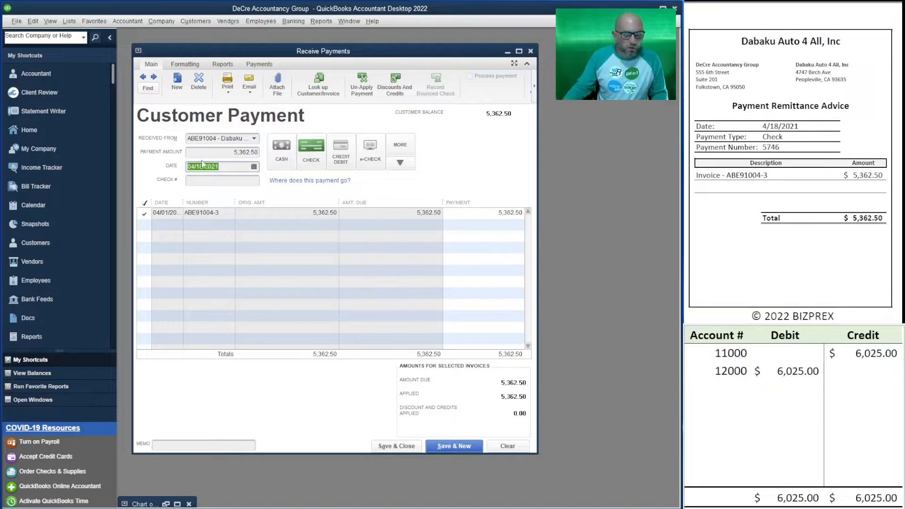
key("Tab")
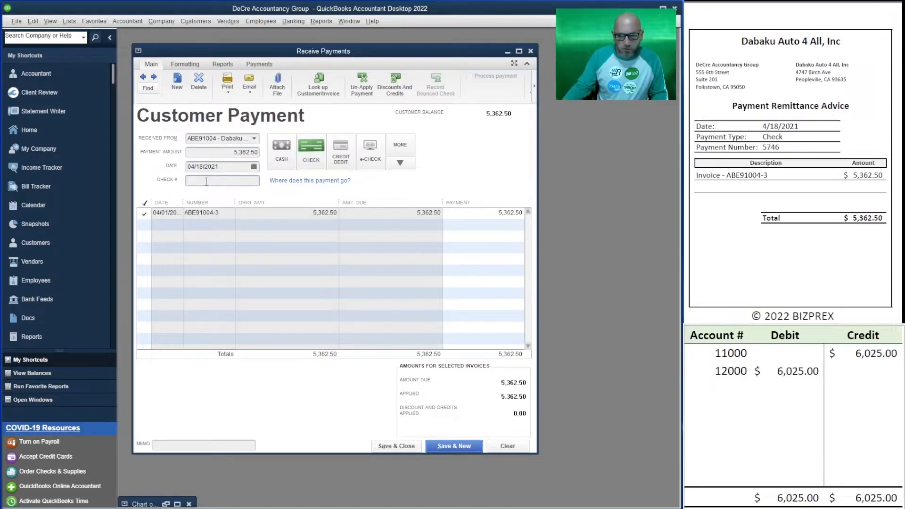
type("5746")
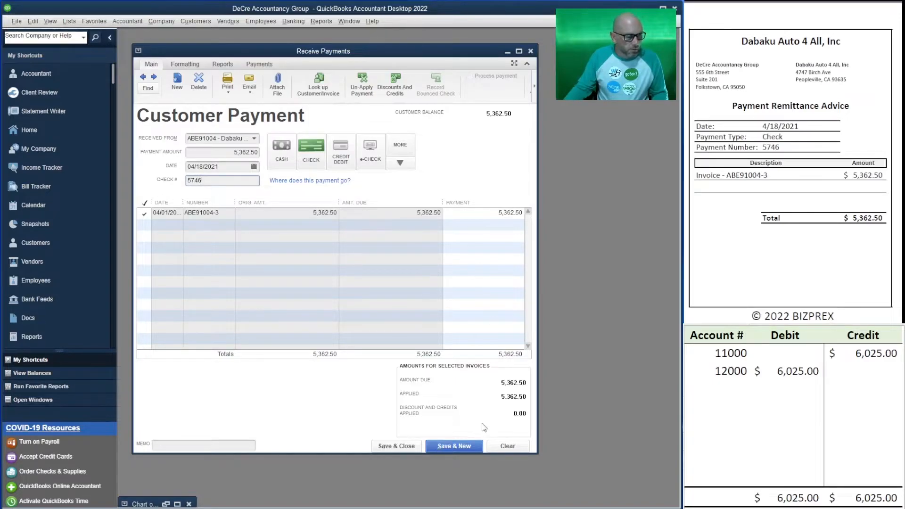
Change the worksheet's account 12000 debit and account 11000 credit to 5,362.50 each, and save the Dabaku Auto 4 All payment
left_click(801, 373)
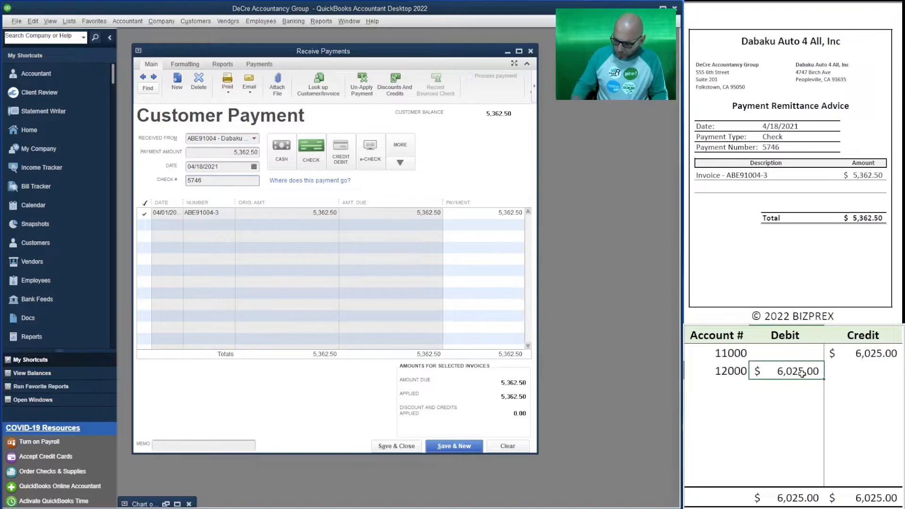
type("53")
type("50")
key("Return")
type("6")
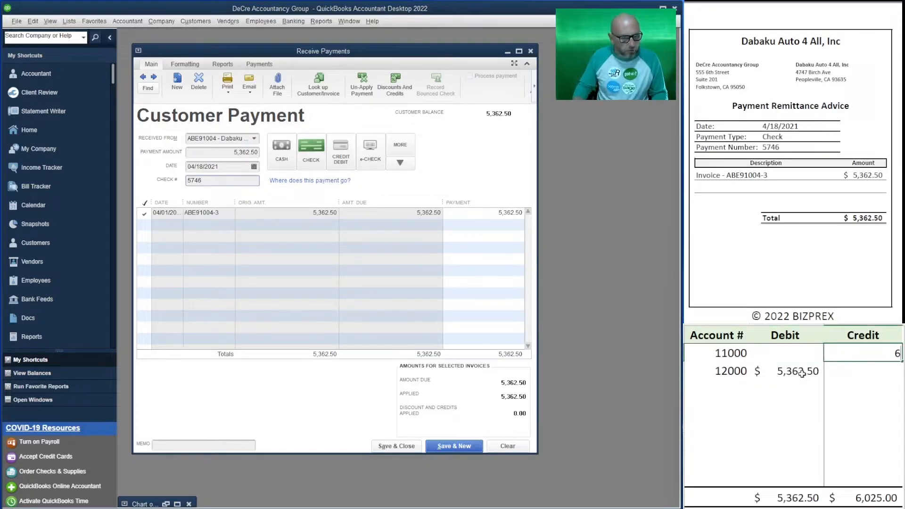
key("BackSpace")
type("5,")
type("362.50")
key("Return")
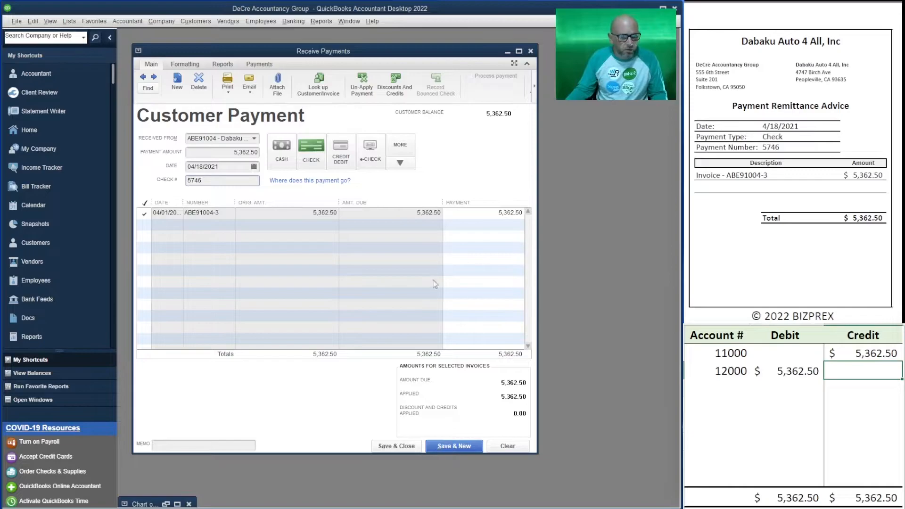
left_click(445, 447)
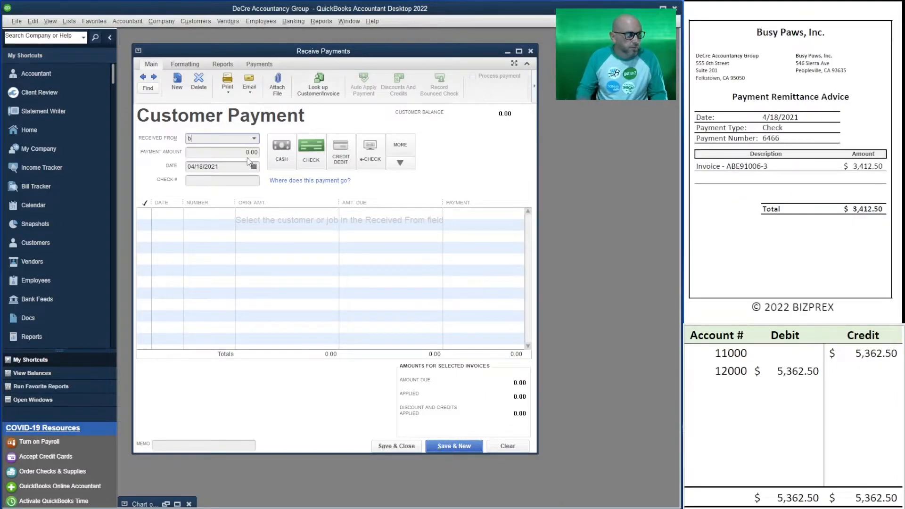
Choose Busy Paws, Inc. as the payer on the new payment form
type("bs")
key("BackSpace")
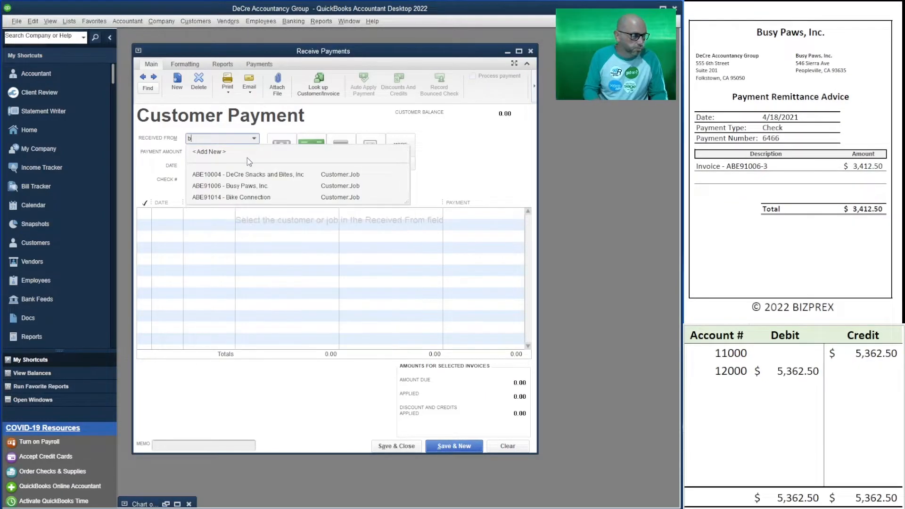
left_click(245, 186)
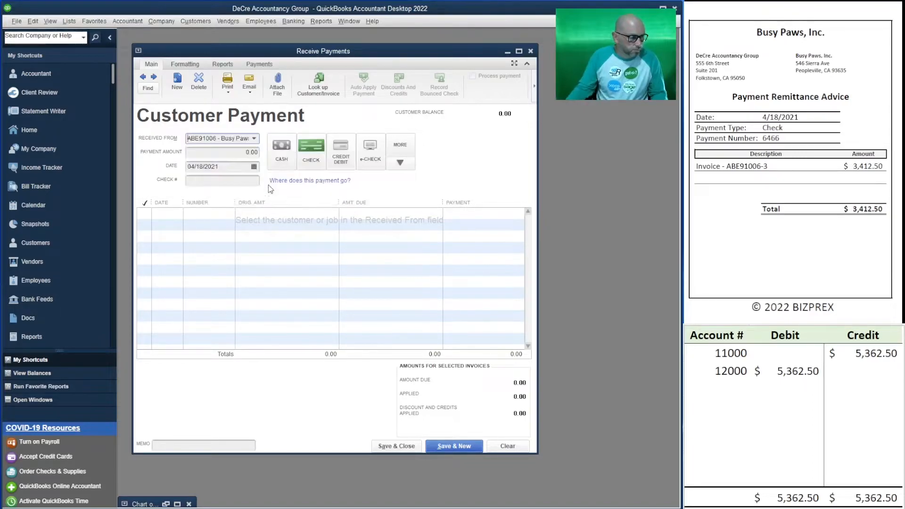
left_click(249, 154)
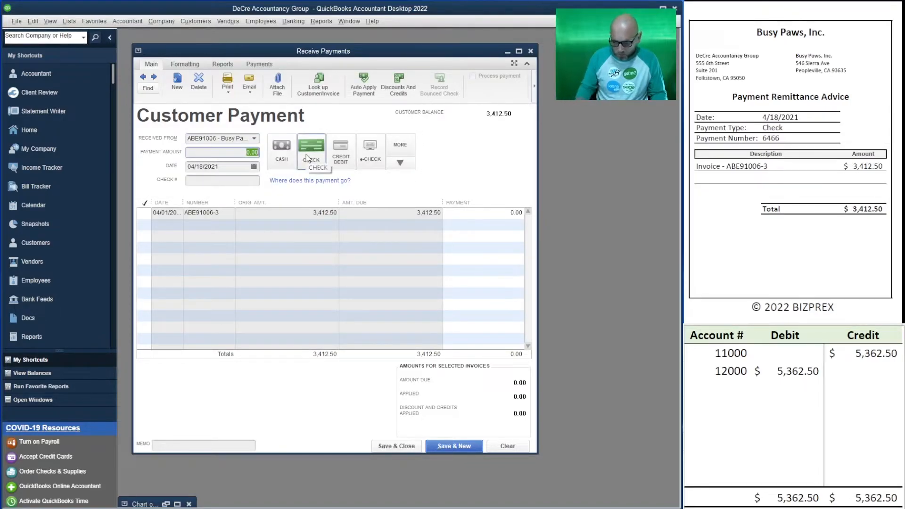
Set the Busy Paws payment amount to 3,412.50, with check as the payment method and 6466 as the check number
type("3,412.50")
key("Tab")
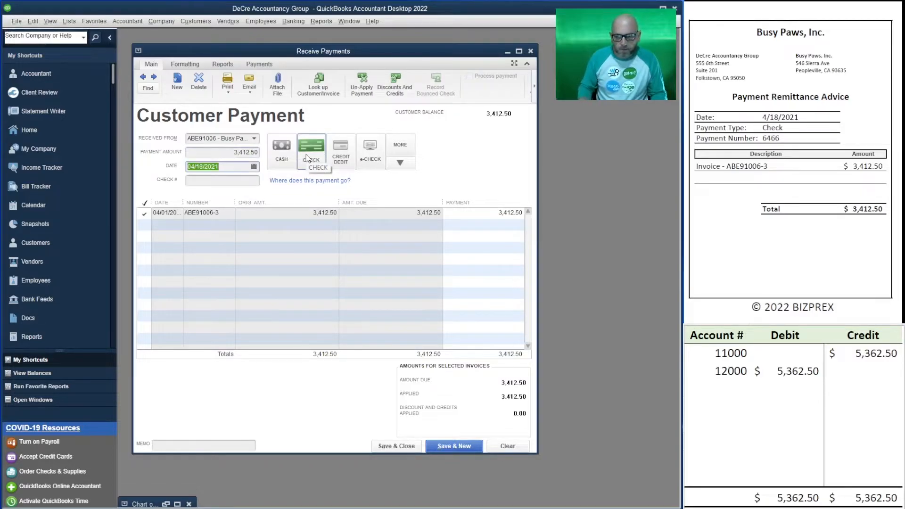
left_click(307, 157)
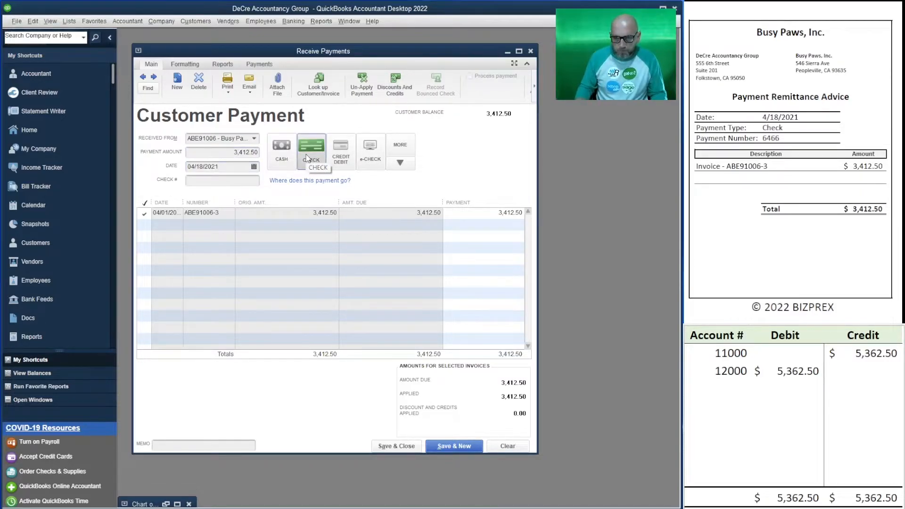
left_click(238, 179)
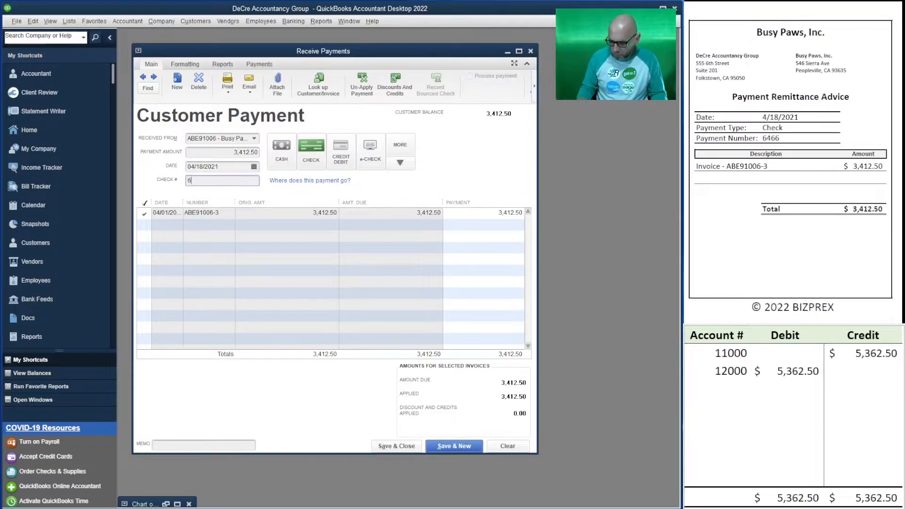
key("Tab")
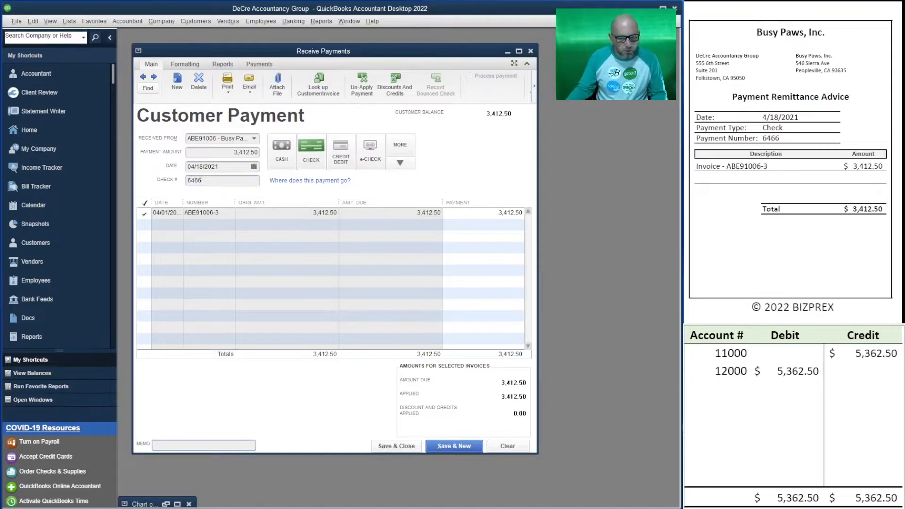
Change the worksheet's account 12000 debit and account 11000 credit to 3,412.50 each, and save the Busy Paws payment
left_click(785, 372)
type("3,")
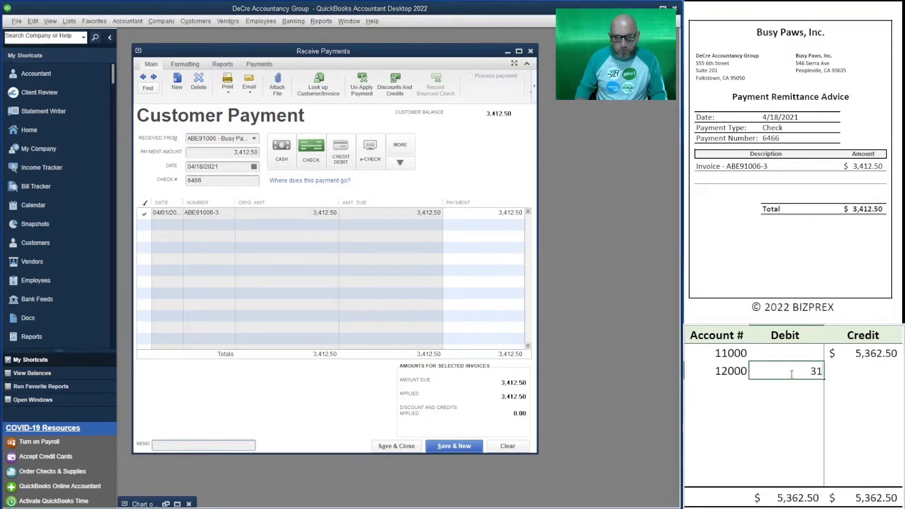
type("412.50")
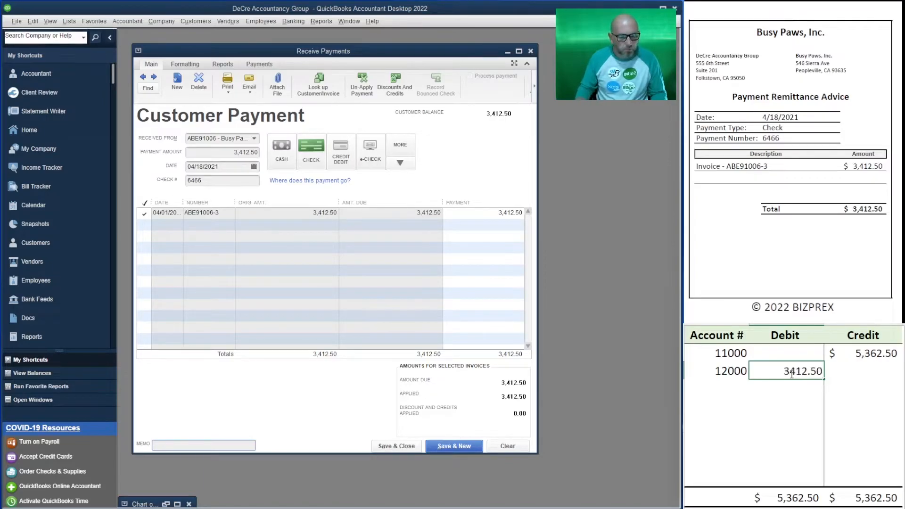
key("Up")
key("Right")
type("34120")
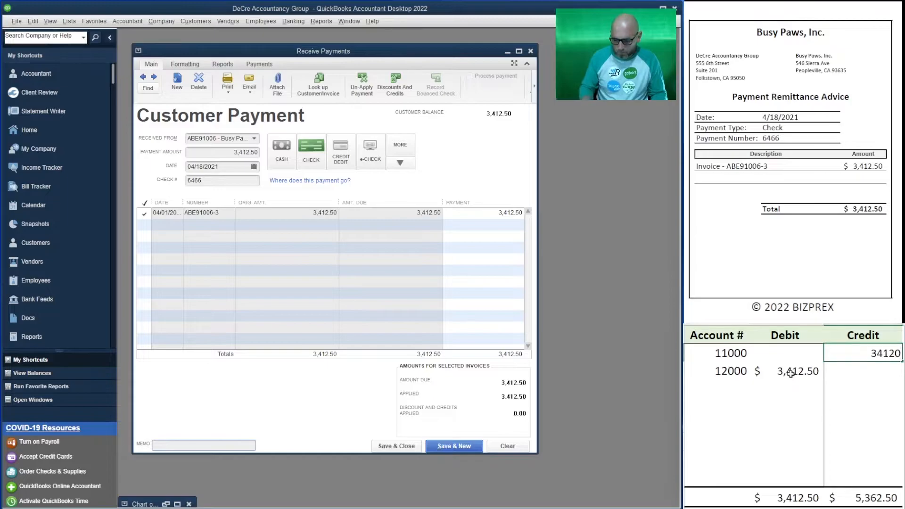
key("BackSpace")
type(".50")
key("Return")
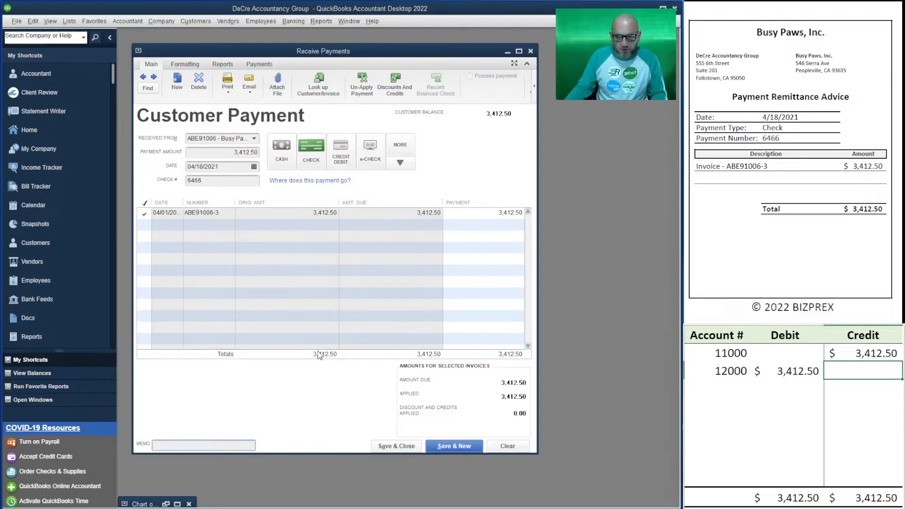
left_click(454, 446)
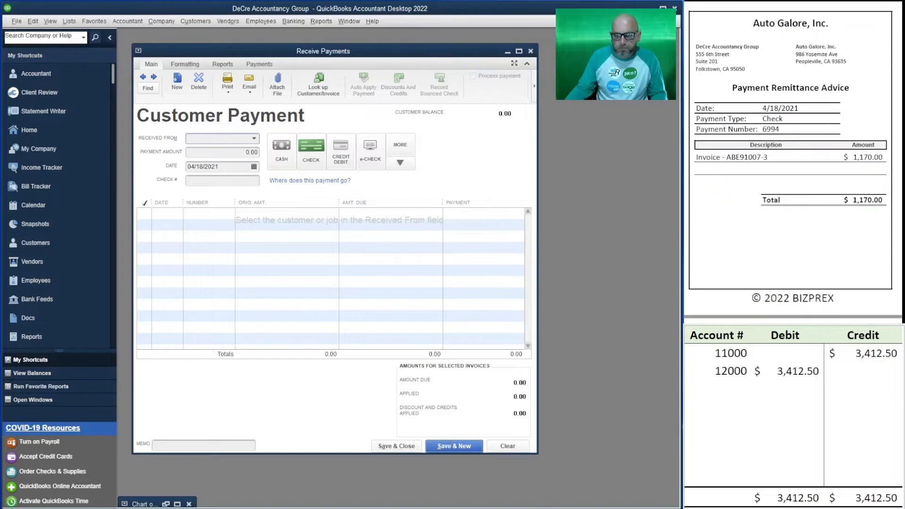
Fill in the new payment from Auto Galore, Inc. with an amount of 1,170.00 and check number 6994
type("Auto Galor")
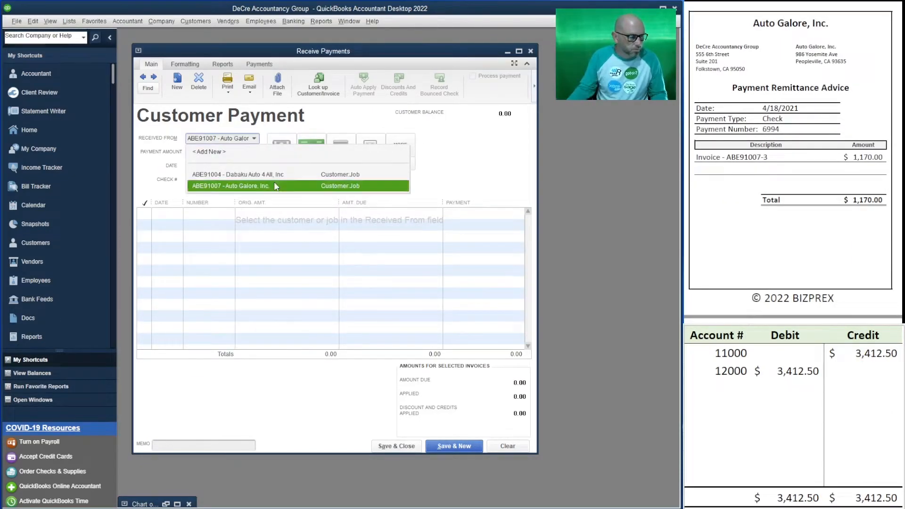
left_click(275, 186)
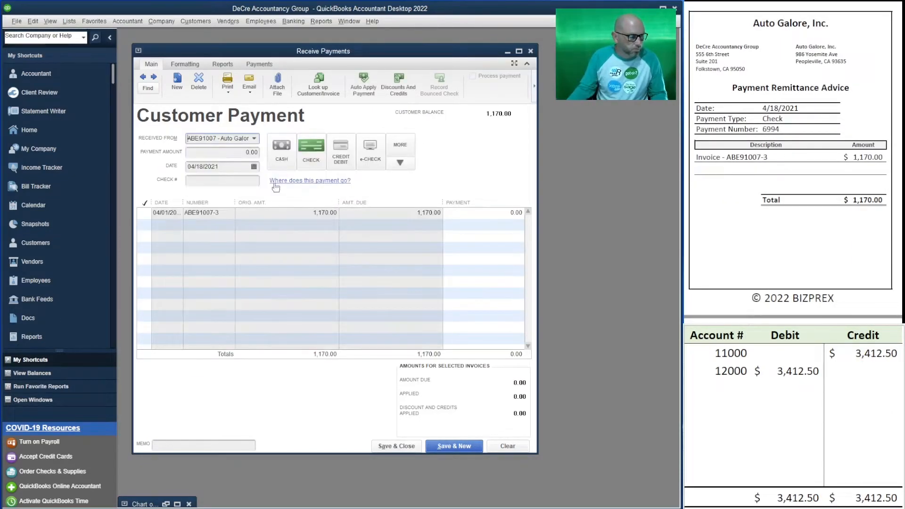
key("Tab")
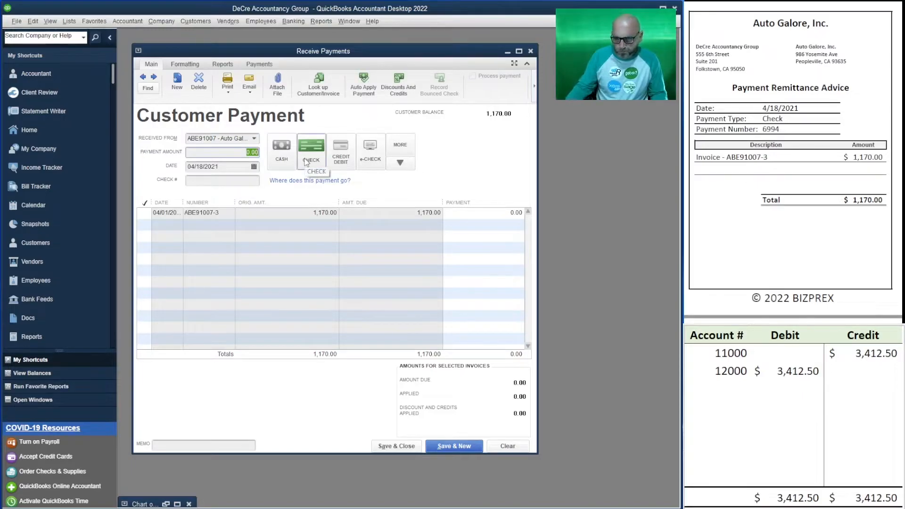
type("1170")
key("Tab")
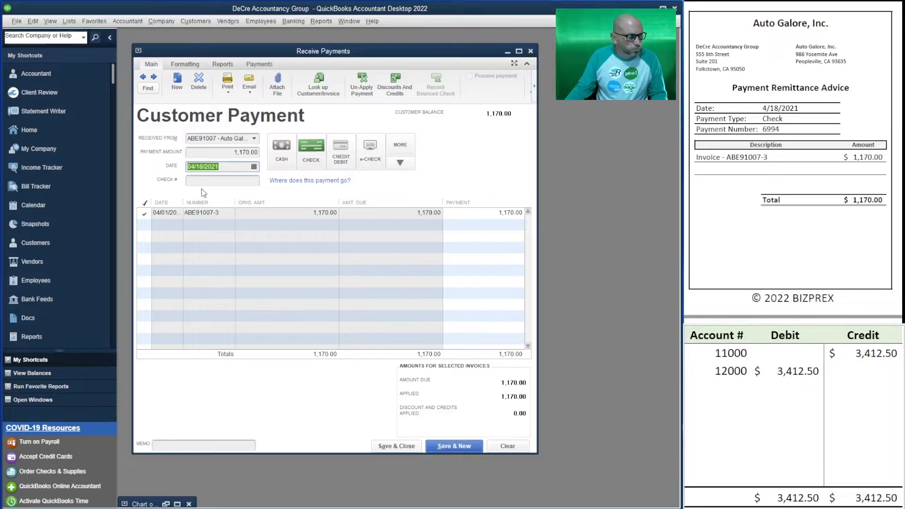
left_click(212, 181)
type("6994")
key("Tab")
Change the worksheet's account 12000 debit and account 11000 credit to 1,170.00 each for the Auto Galore payment
left_click(863, 371)
left_click(808, 370)
type("1170")
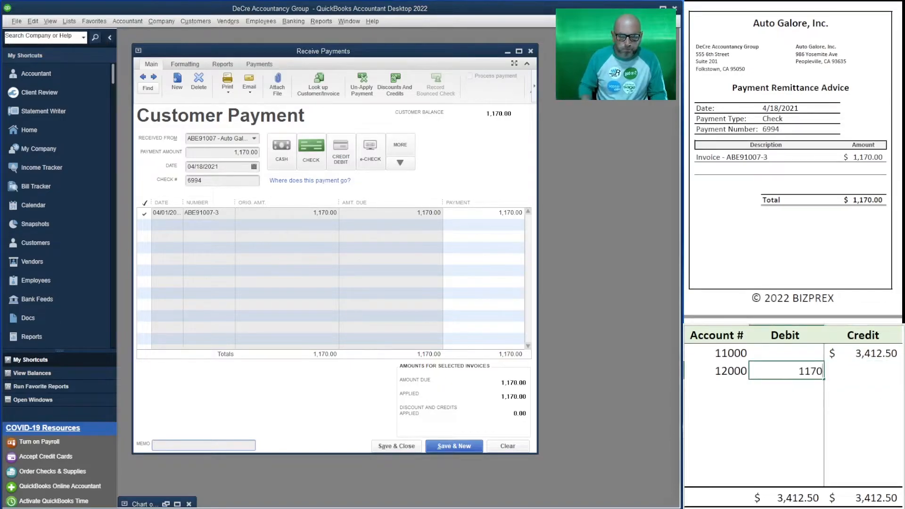
key("Up")
key("Right")
type("1170")
key("Return")
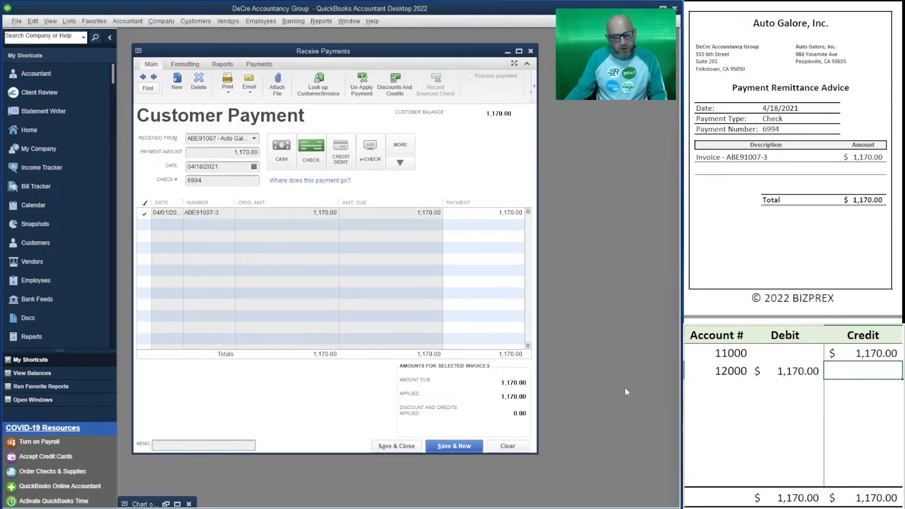
Save the Auto Galore payment and fill in a new Glamour Cosmetics check payment of 6,483.75 with check number 7714
left_click(466, 451)
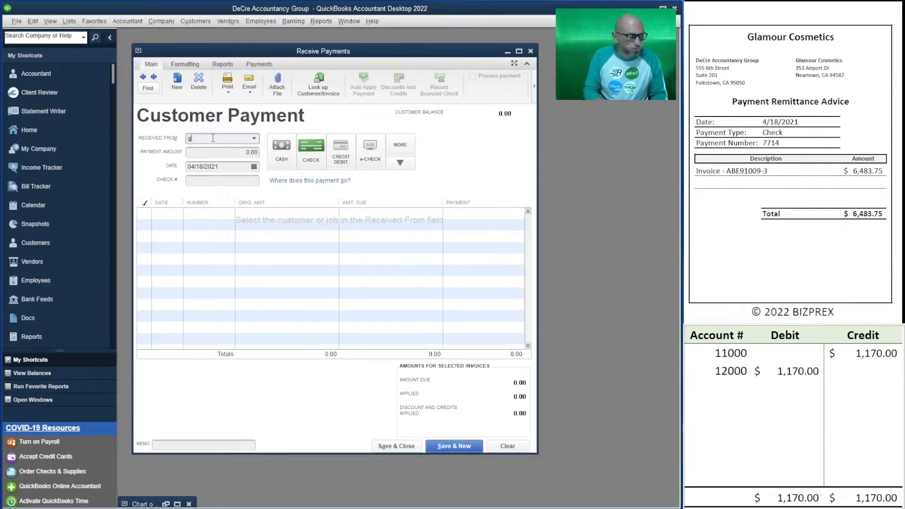
type("gl")
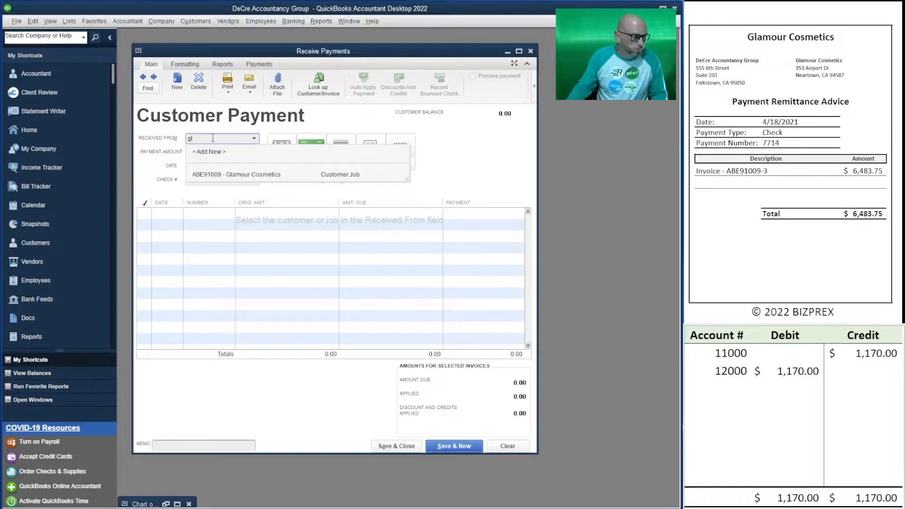
left_click(276, 176)
type("6,483.75")
key("Tab")
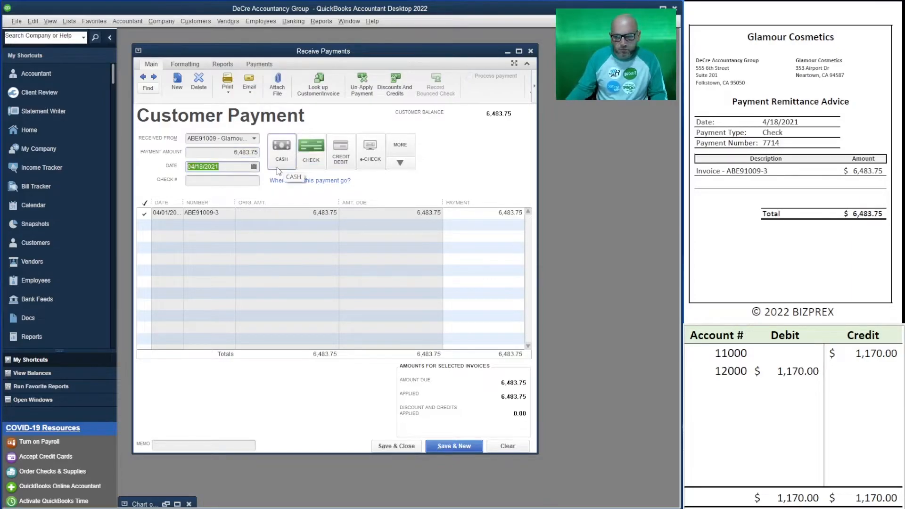
left_click(229, 181)
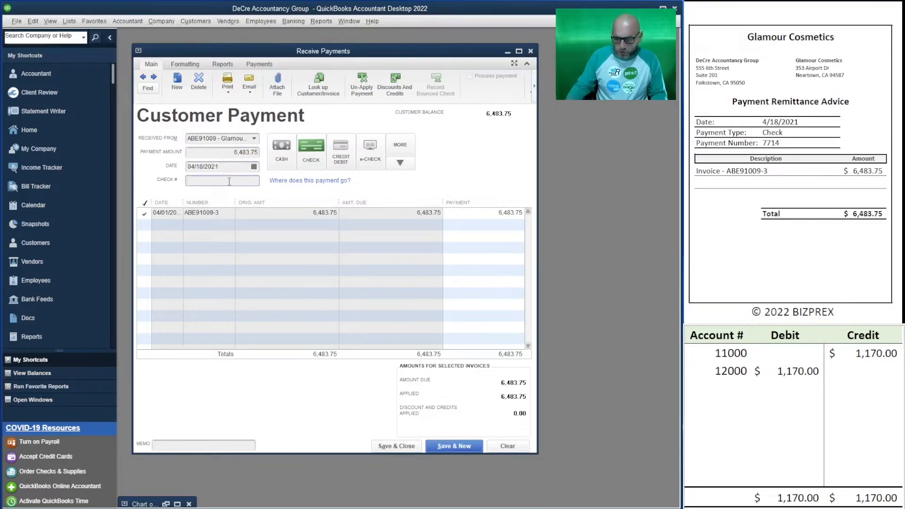
key("Tab")
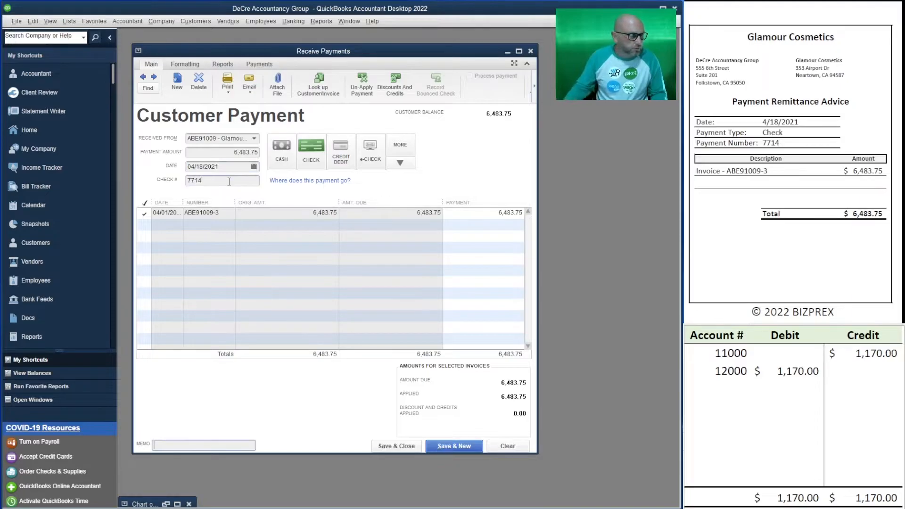
Enter 6,483.75 as the 12000 debit and the 11000 credit in the worksheet, and save the Glamour Cosmetics payment to start a new one
left_click(792, 371)
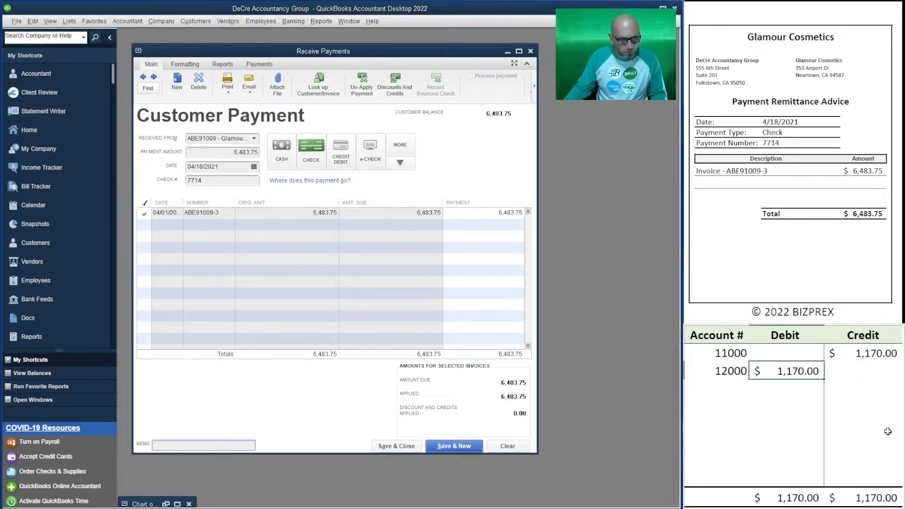
type("6,")
type("483.75")
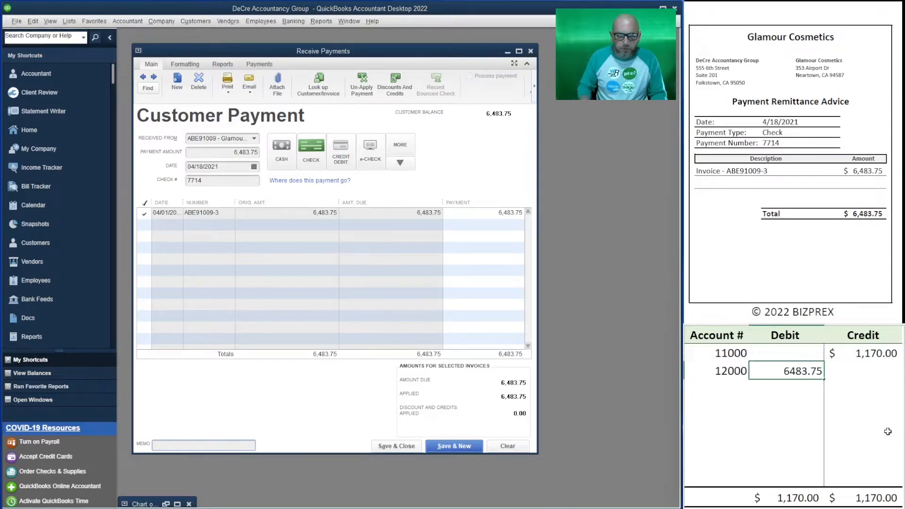
key("Up")
key("Right")
type("6,483.75")
key("Return")
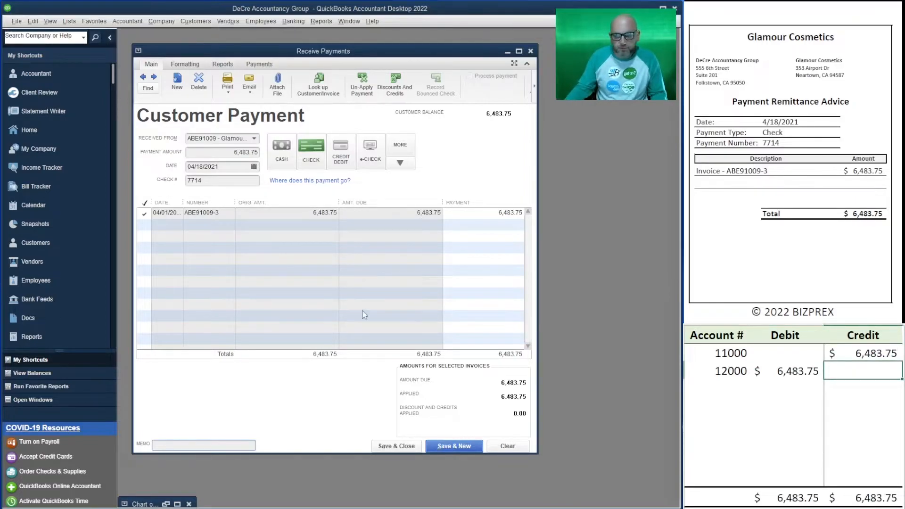
left_click(459, 446)
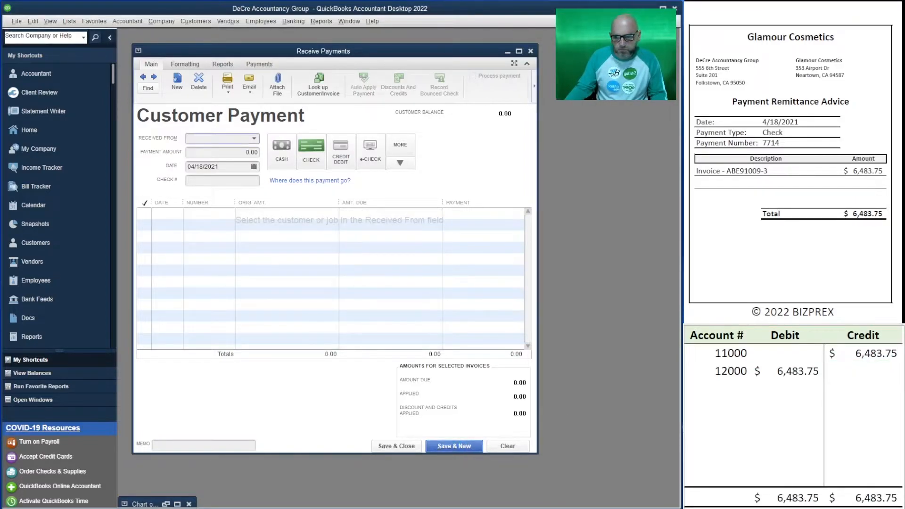
Fill in the Small Town Childcare check payment of 2,707.50 with check number 8866
scroll(793, 163, "down", 10)
scroll(793, 162, "up", 1)
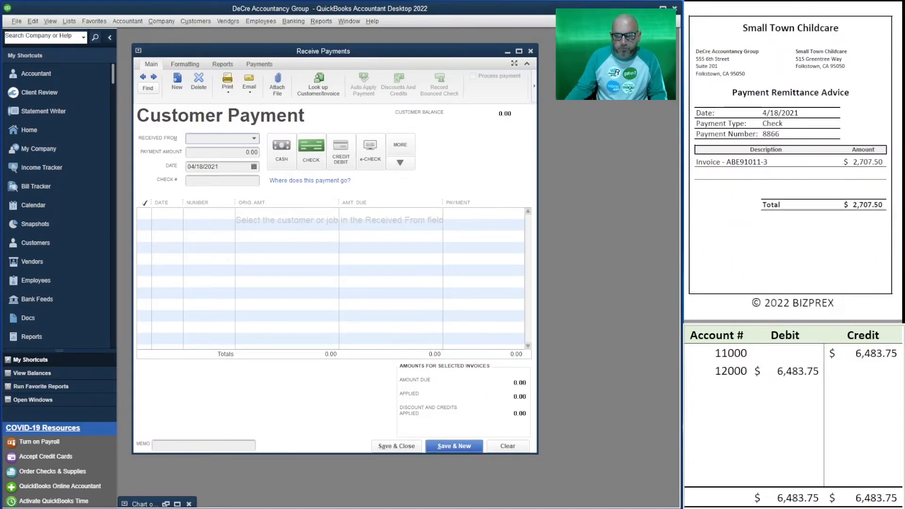
type("small")
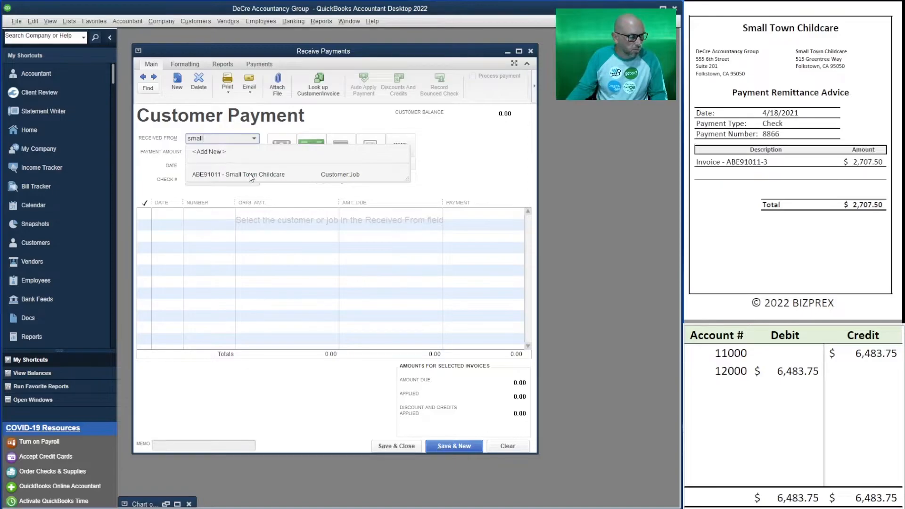
left_click(249, 175)
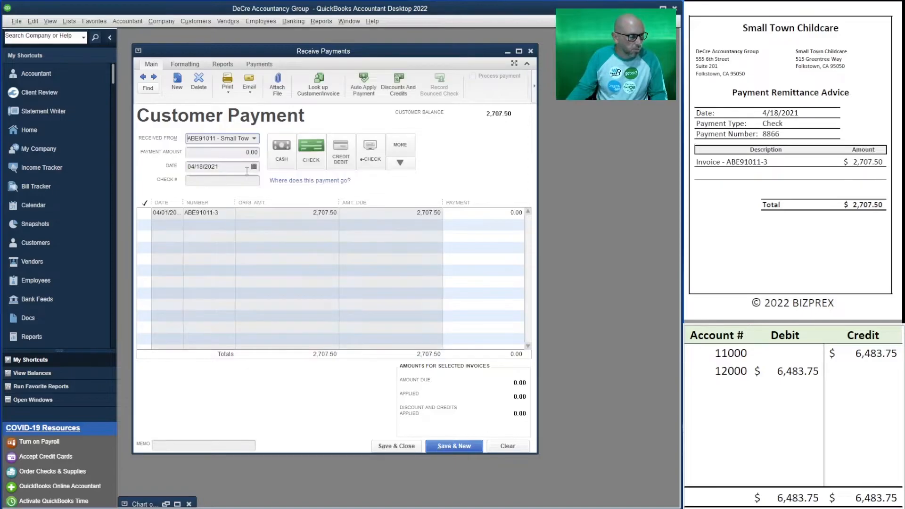
left_click(244, 157)
type("2707.5")
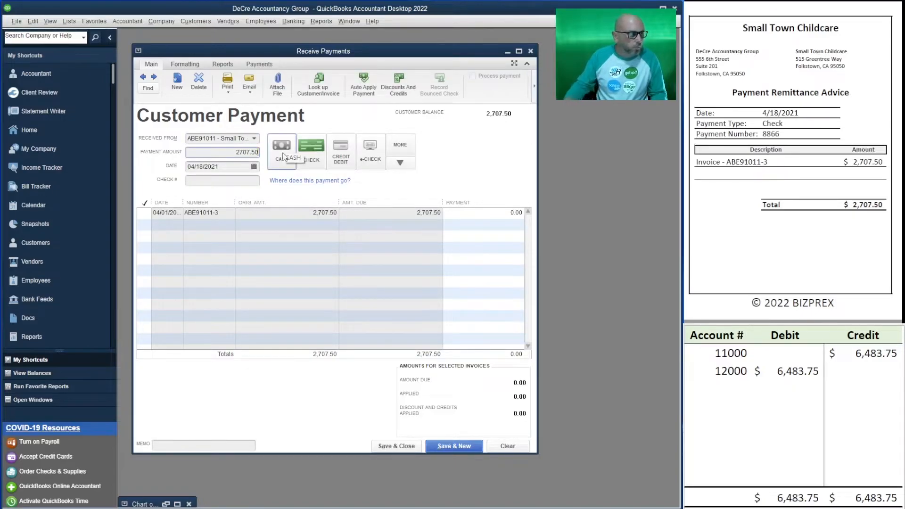
key("Tab")
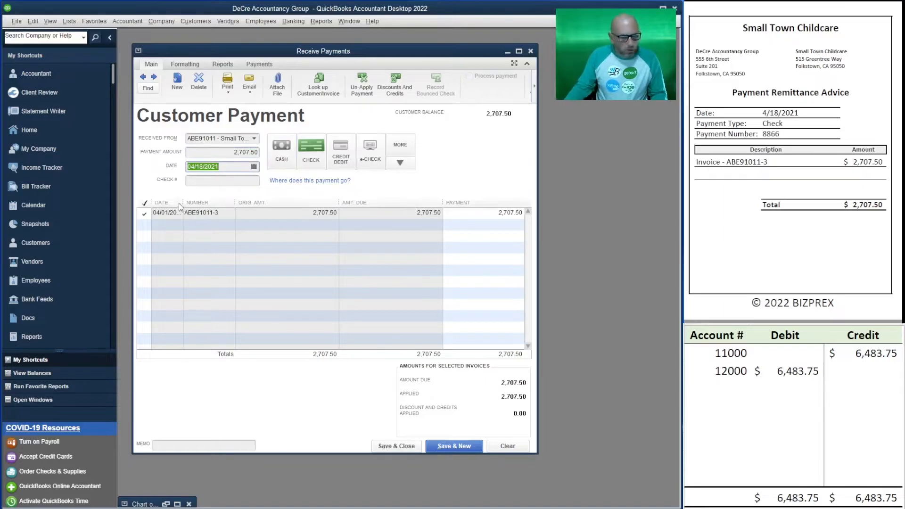
left_click(207, 181)
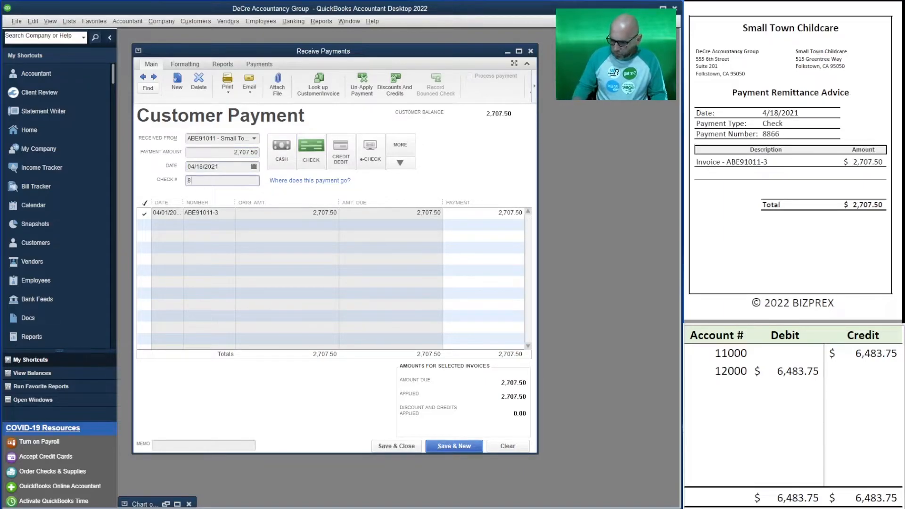
Enter 2,707.50 as the 11000 credit and the 12000 debit, and save the Small Town Childcare payment to start a new one
left_click(856, 357)
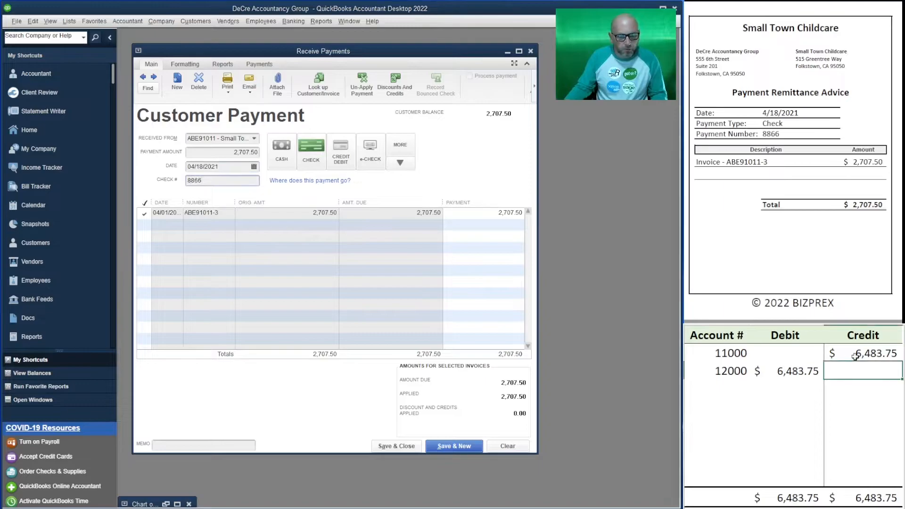
type("2,707.50")
key("Return")
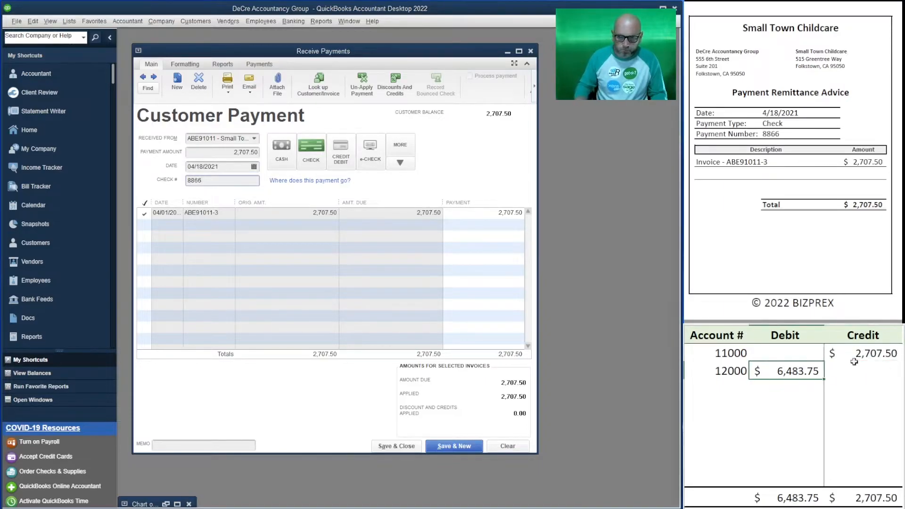
type("2707.50")
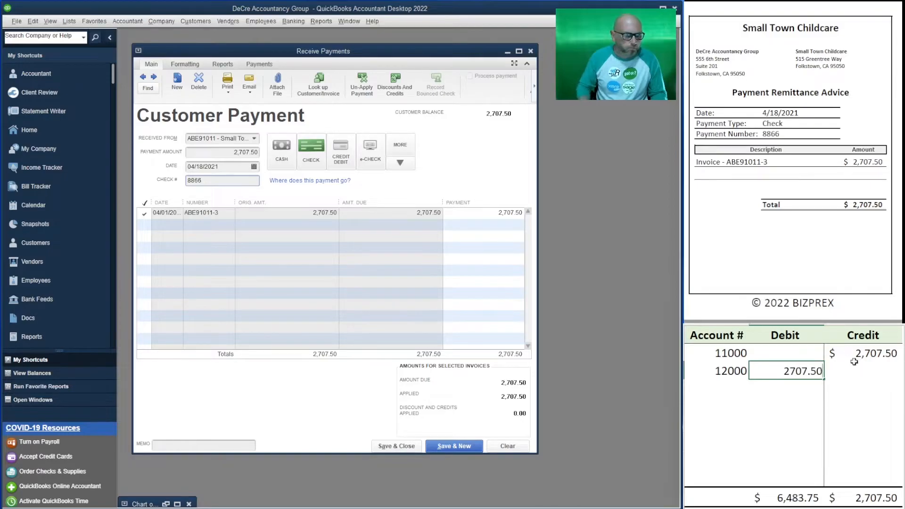
key("Return")
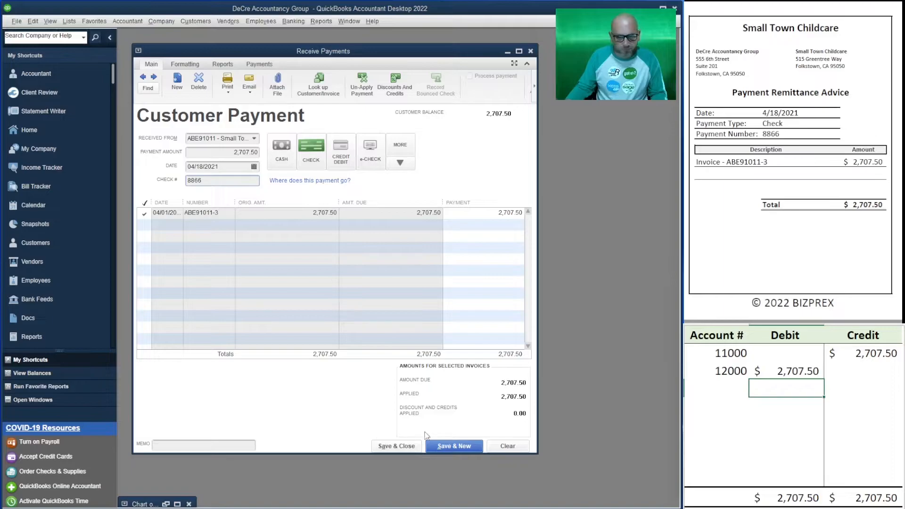
left_click(448, 445)
Fill in the Regan and Rupinder Wholesale check payment of 6,142.50 with check number 9010
scroll(793, 165, "down", 10)
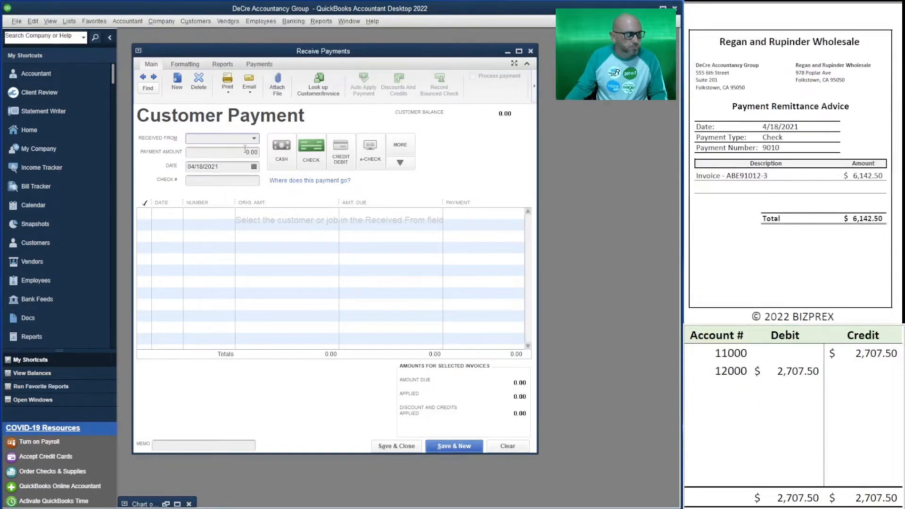
type("rg")
key("BackSpace")
type("eg")
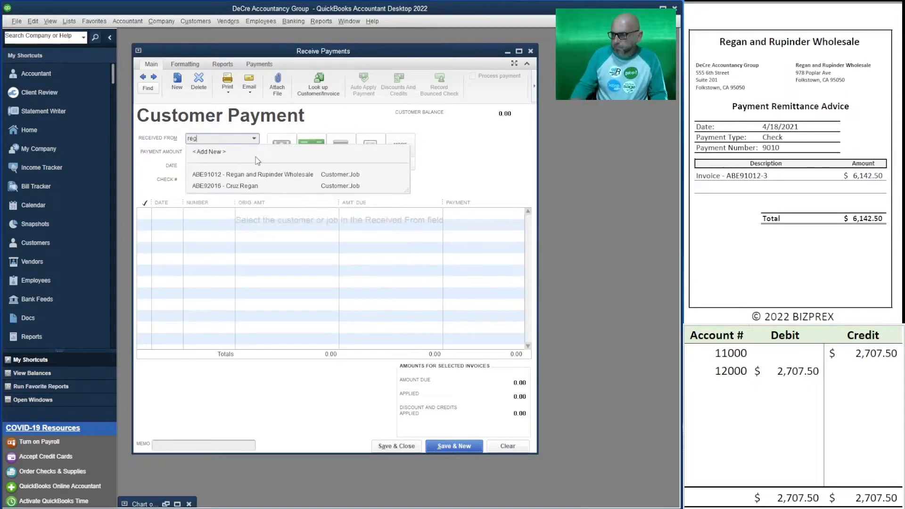
left_click(245, 174)
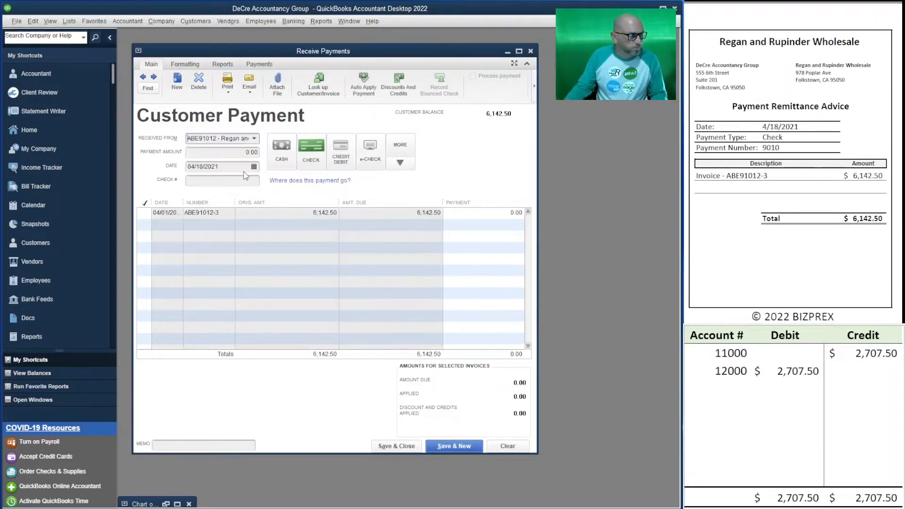
left_click(234, 151)
type("6142")
key("Tab")
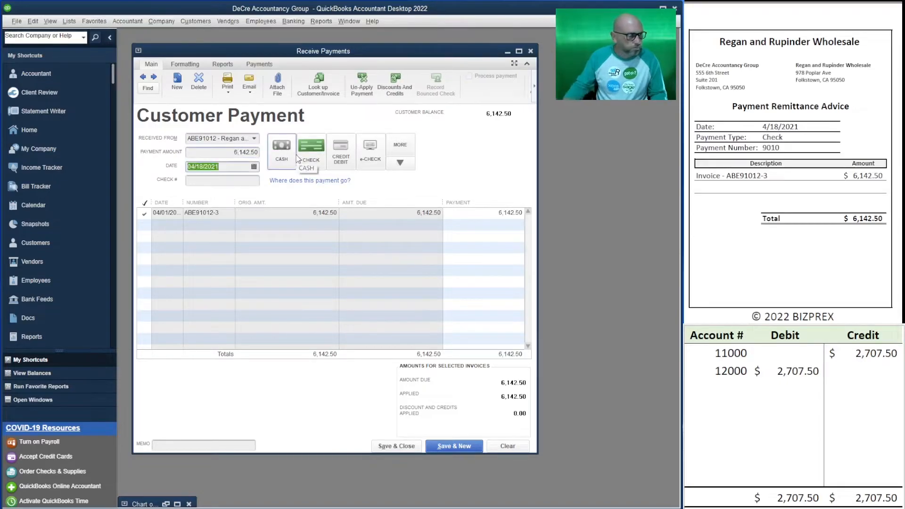
left_click(221, 181)
type("9010")
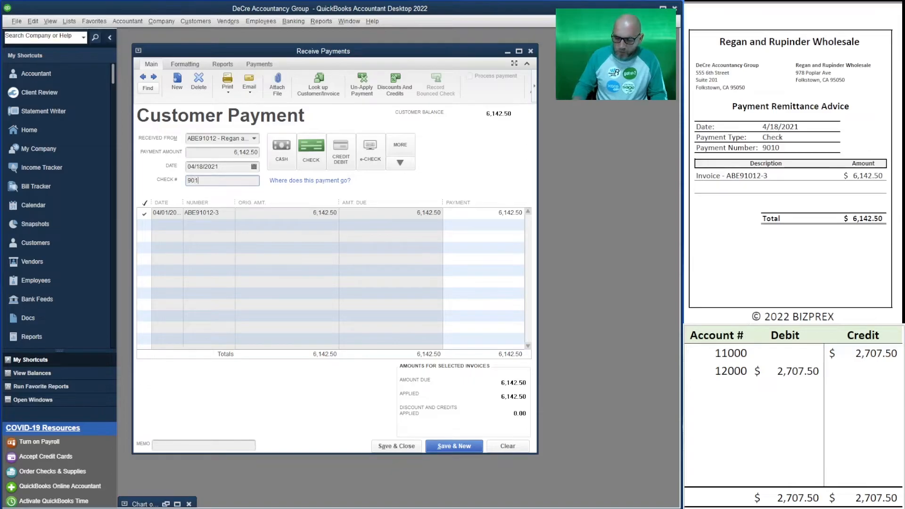
key("Tab")
Set the debit for account 12000 to 6,142.50 in the worksheet
left_click(818, 377)
key("F2")
key("BackSpace")
key("BackSpace")
key("BackSpace")
key("BackSpace")
key("BackSpace")
key("BackSpace")
type("612")
key("BackSpace")
type("42.50")
key("Tab")
Set the credit for account 11000 to 6,142.50 and save the Regan and Rupinder Wholesale payment to start a new one
key("Up")
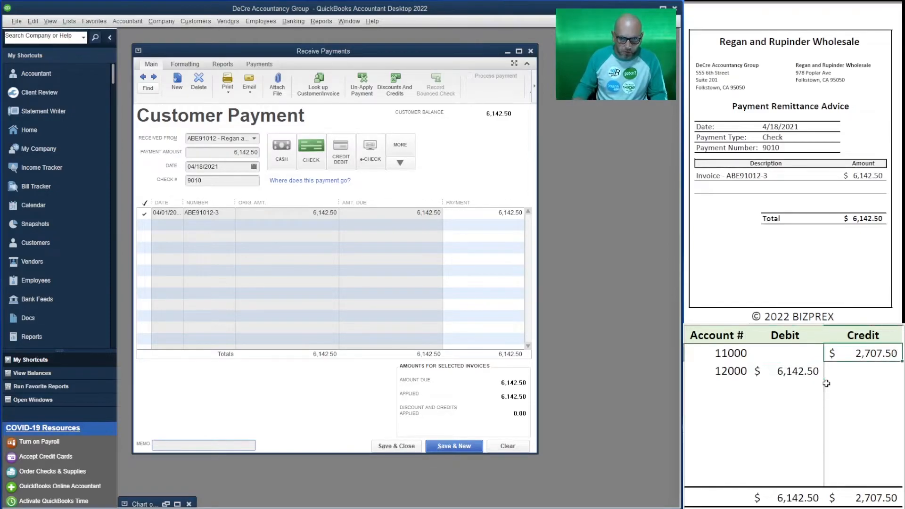
type("6142.50")
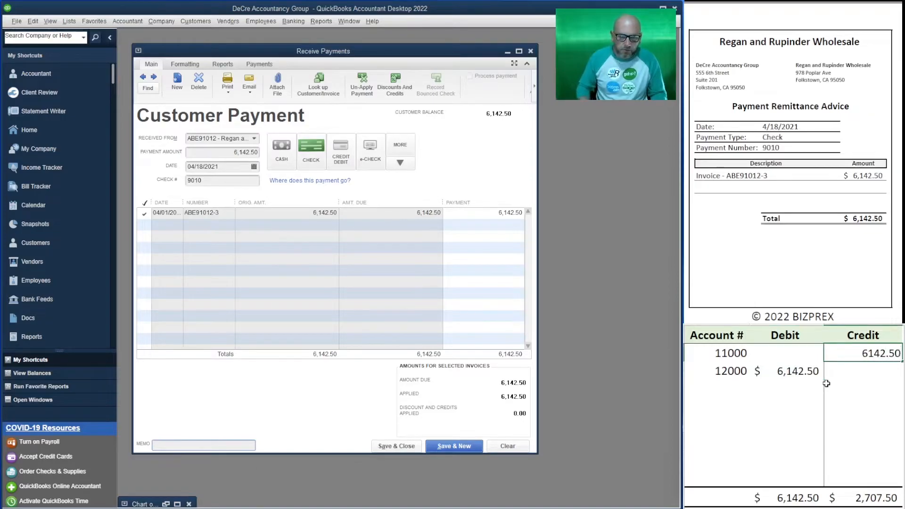
key("Return")
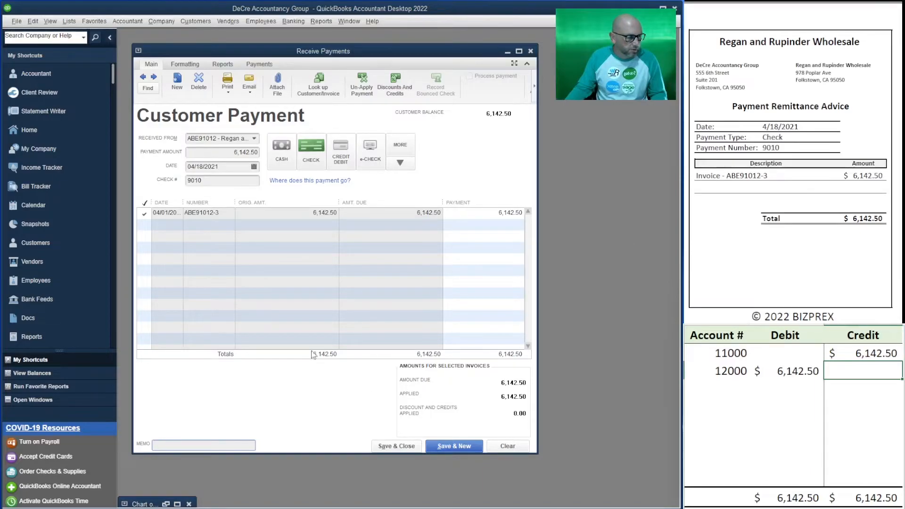
left_click(455, 446)
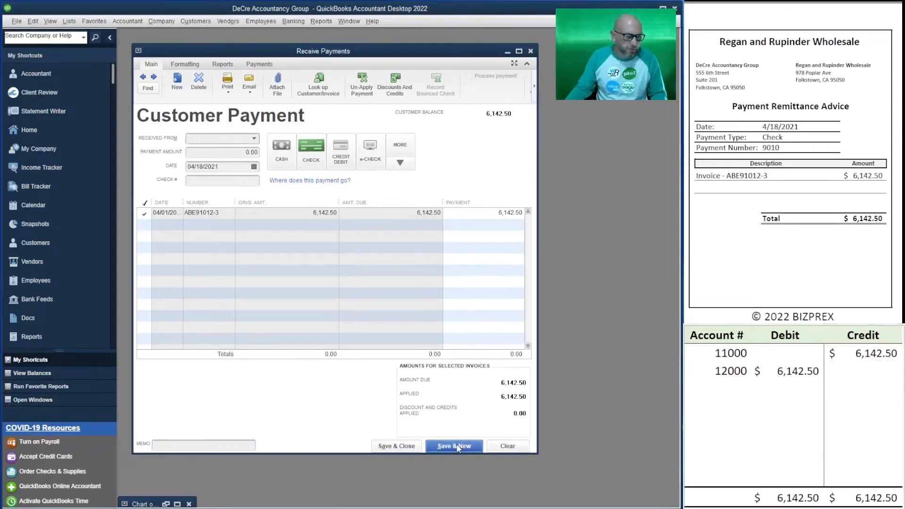
Select Bike Connection as the paying customer for the next remittance and enter a payment amount of 2,660.00
scroll(793, 163, "down", 8)
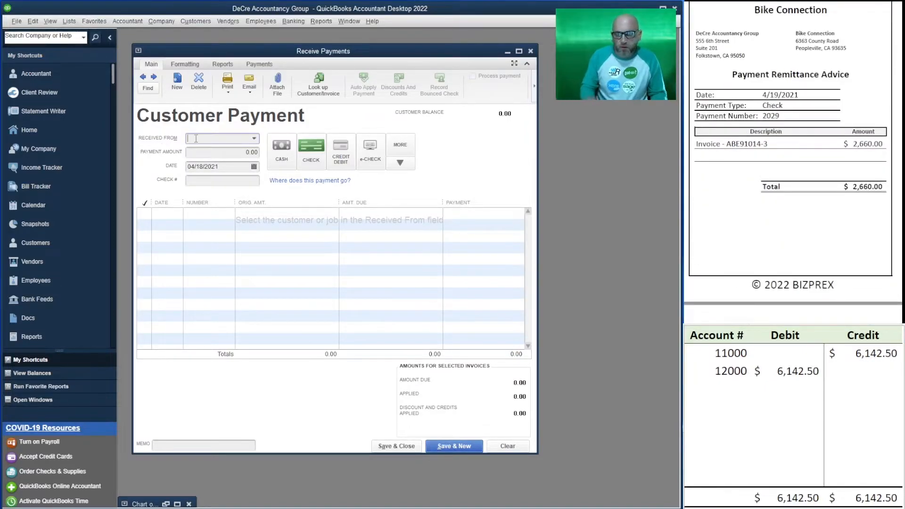
type("bik")
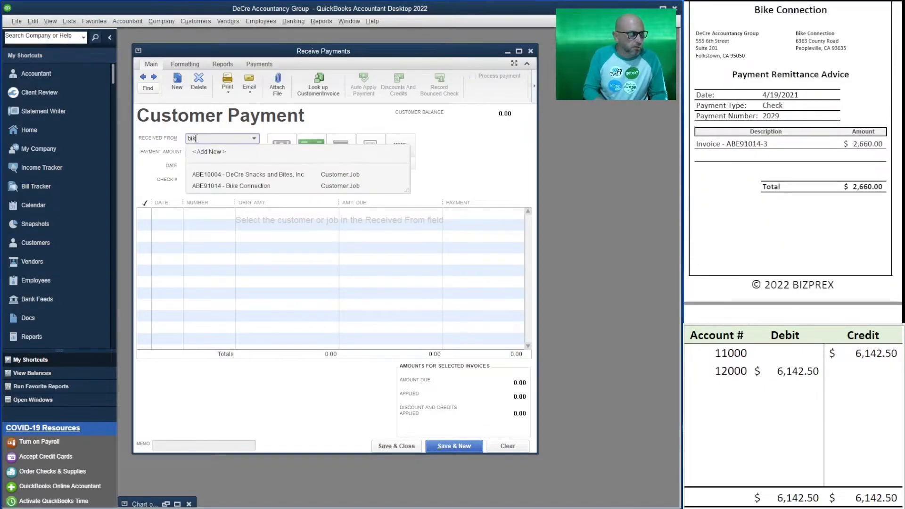
left_click(257, 174)
key("Tab")
type("2660")
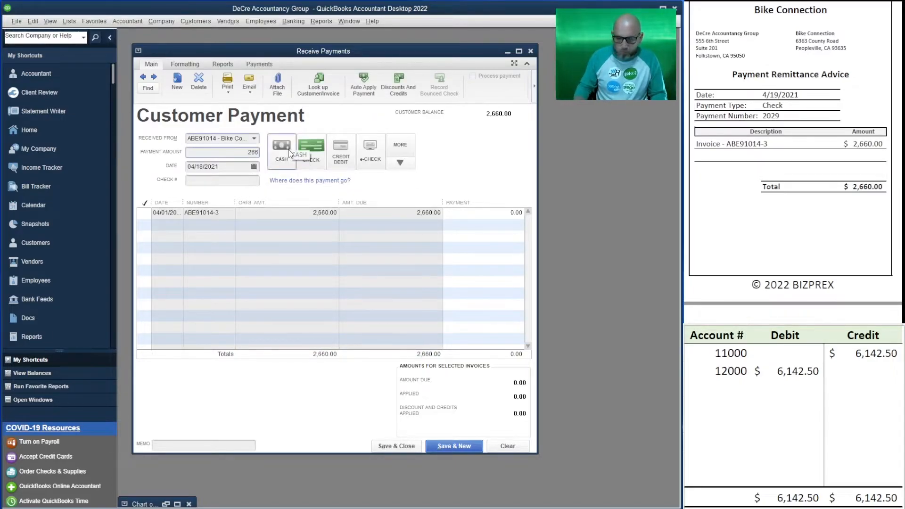
key("Tab")
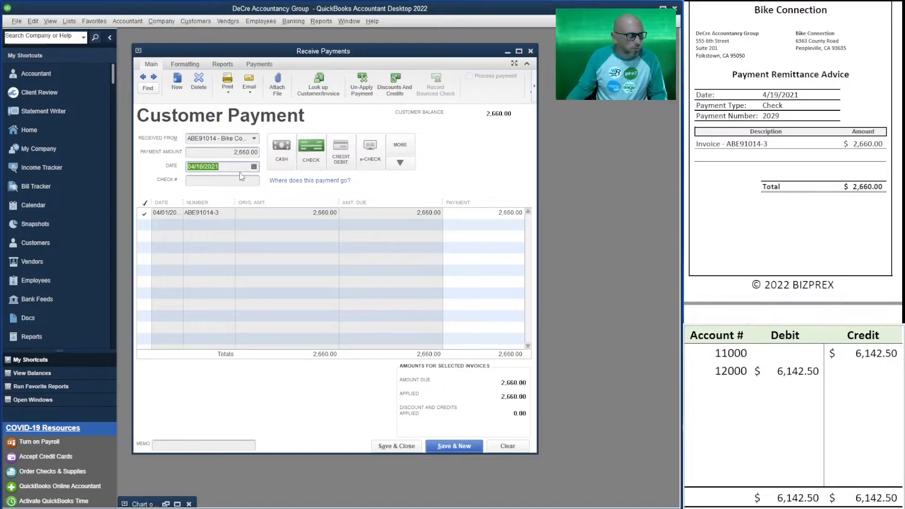
Set the Bike Connection payment's date to 04/19/2021 and its check number to 2029
left_click(254, 167)
left_click(215, 249)
left_click(234, 180)
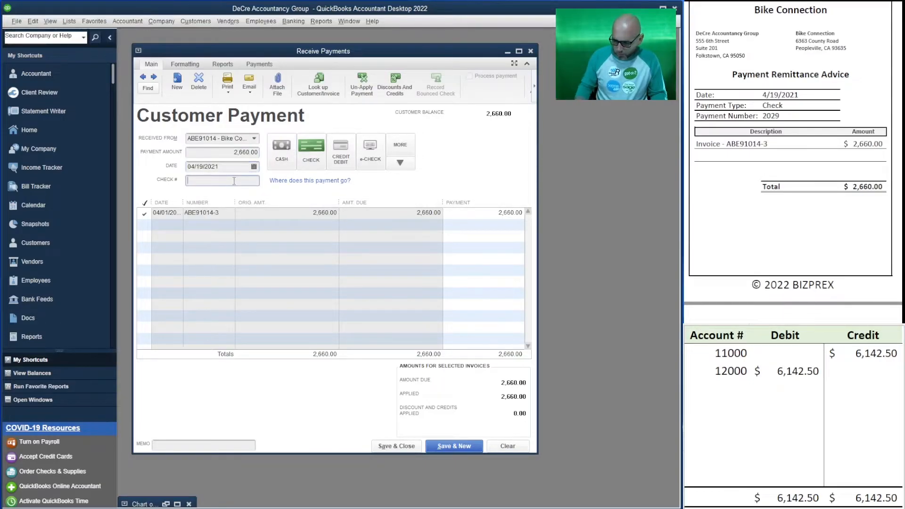
type("9")
key("Tab")
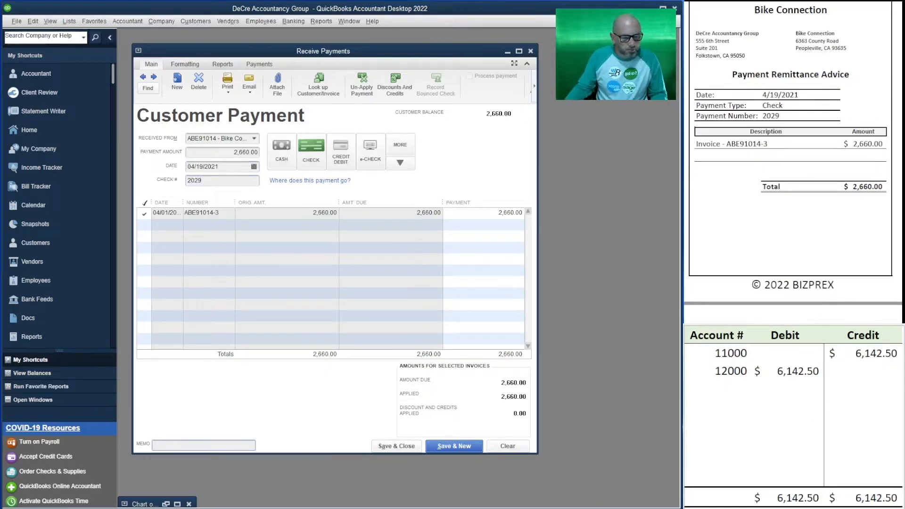
Enter 2,660 as the debit for account 12000 and the credit for account 11000 in the worksheet
left_click(800, 371)
type("2,660")
key("Up")
key("Right")
type("2,660")
key("Return")
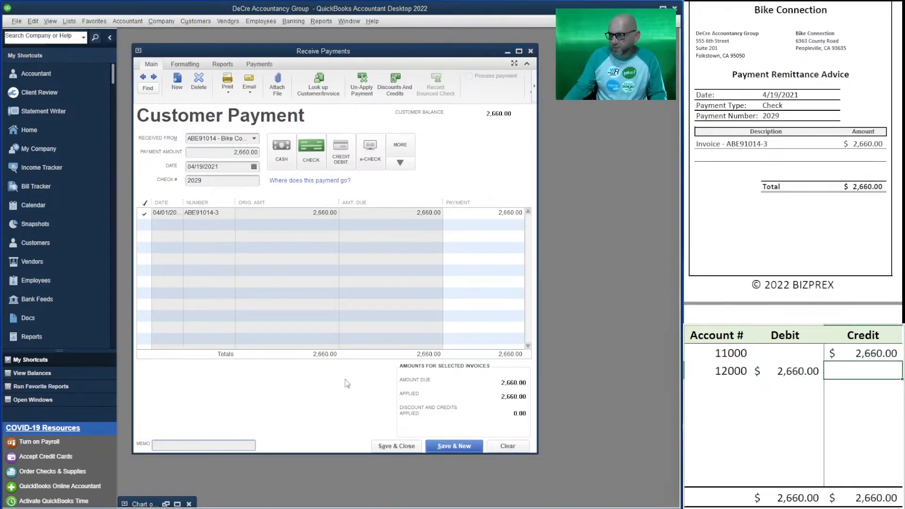
Save the Bike Connection payment and fill in a new one from Tri County Fence Company for 855.00 with check number 3277
left_click(452, 445)
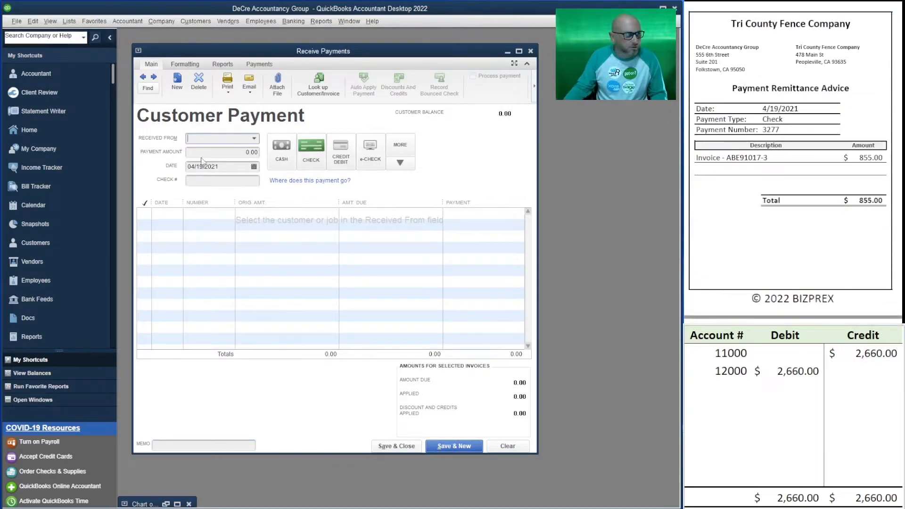
type("tri")
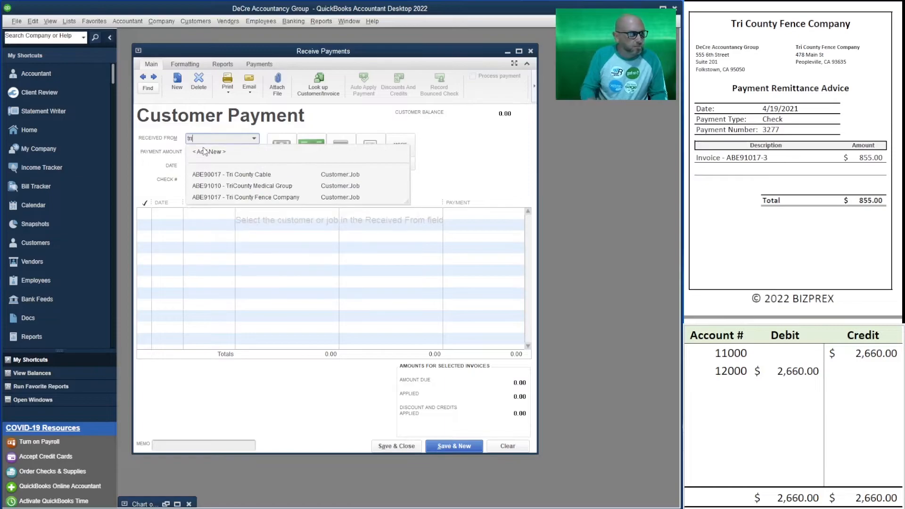
left_click(288, 197)
key("Tab")
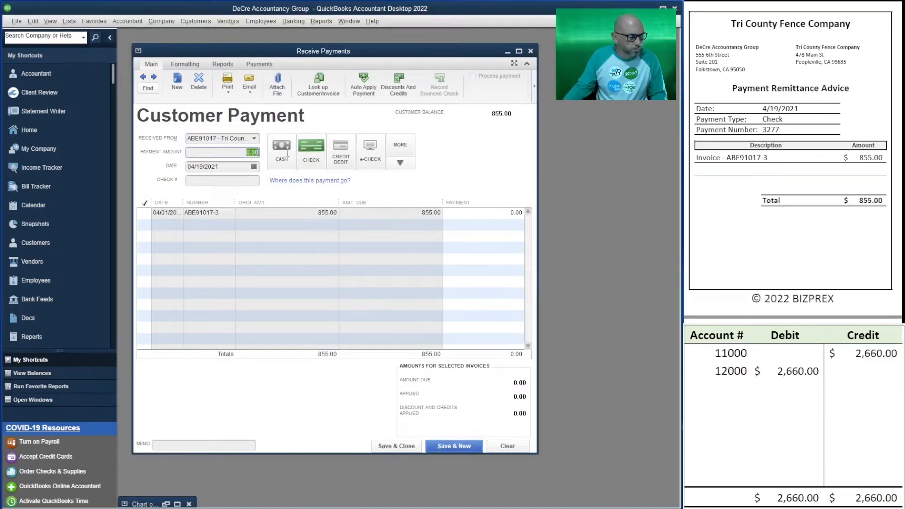
type("855")
key("Tab")
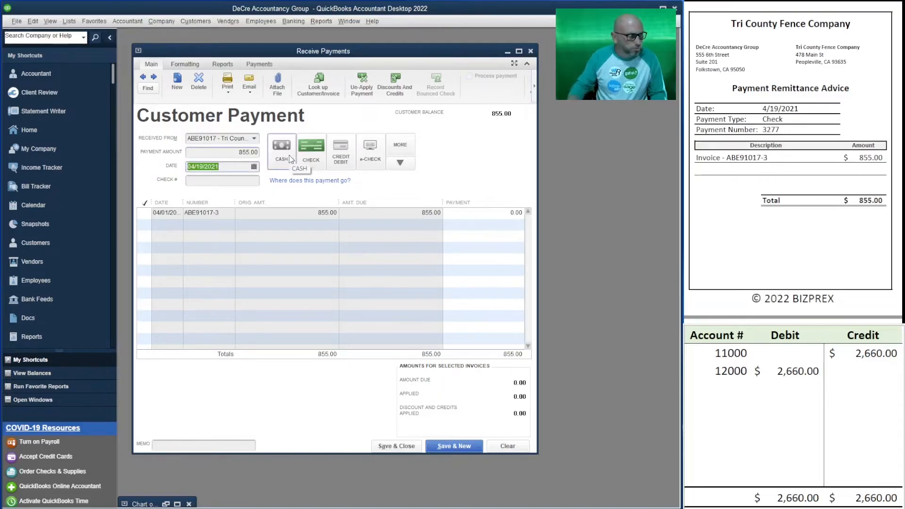
left_click(235, 181)
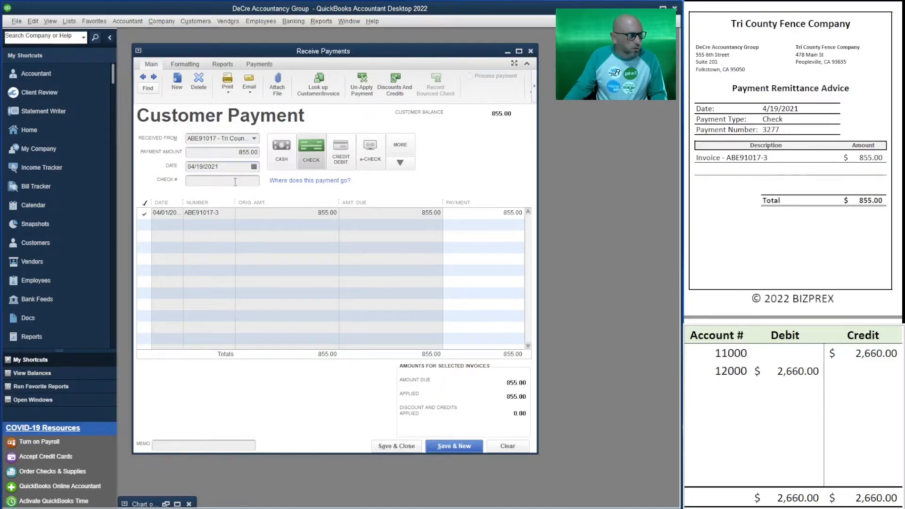
type("3277")
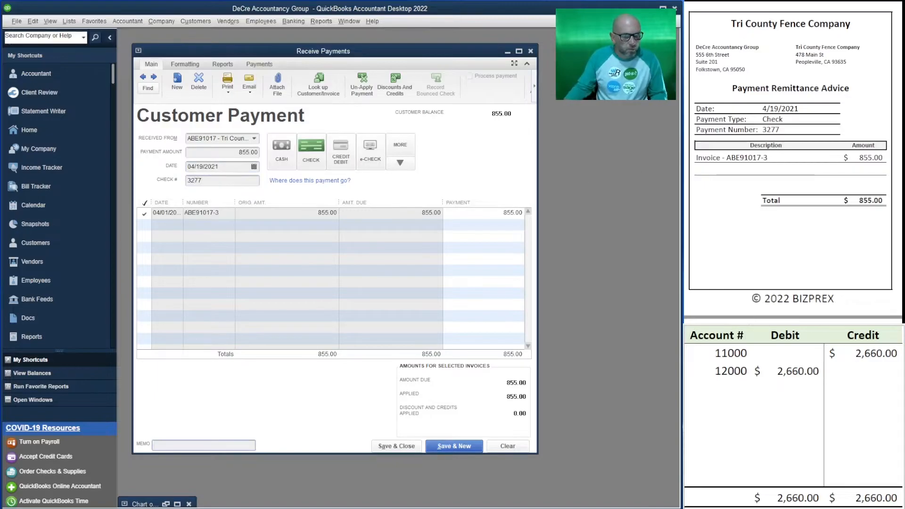
Enter 855 as the debit for account 12000 and the credit for account 11000, and save the Tri County Fence Company payment
left_click(795, 371)
left_click(795, 371)
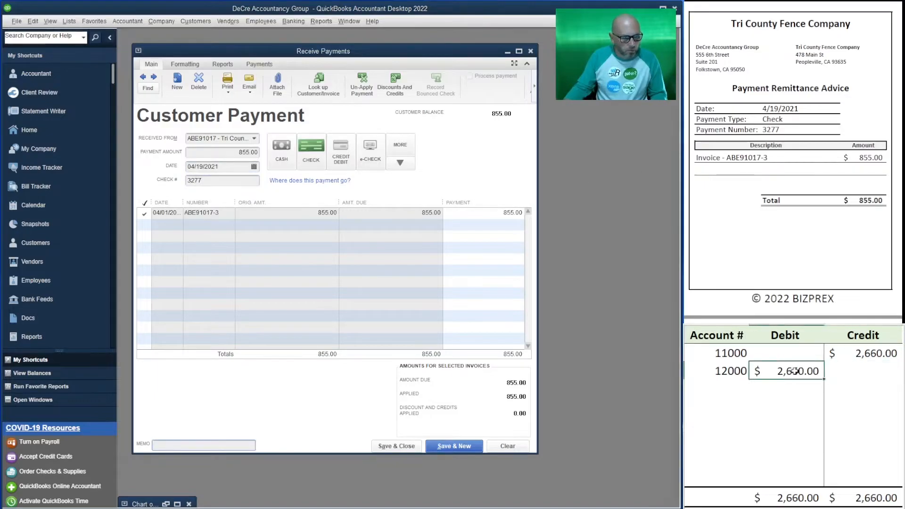
type("855")
key("Up")
key("Right")
type("855")
key("Return")
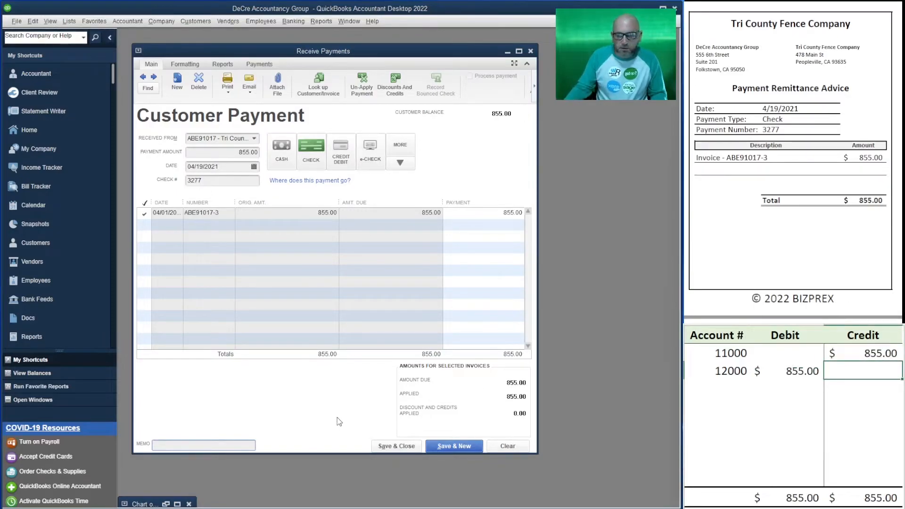
left_click(467, 450)
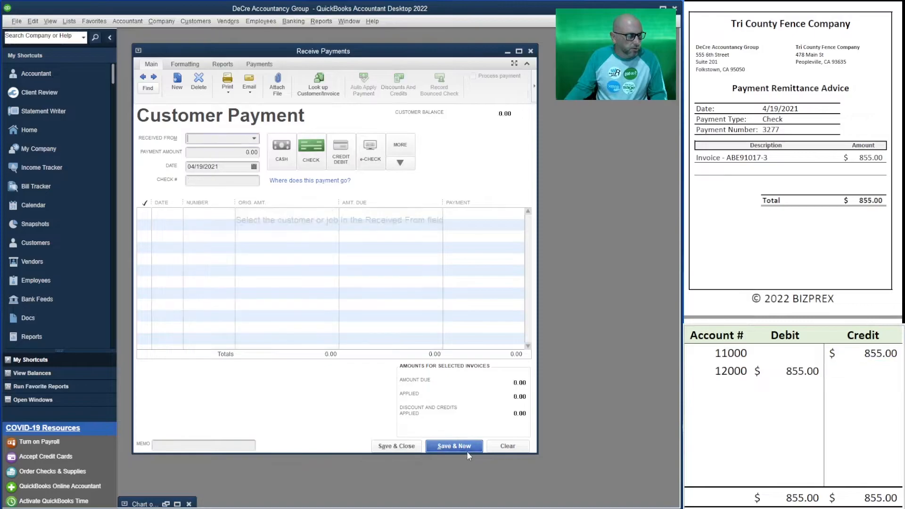
Fill in the new payment from Wholesale Produce with an amount of 4,485.00 and check number 3373
scroll(792, 142, "down", 10)
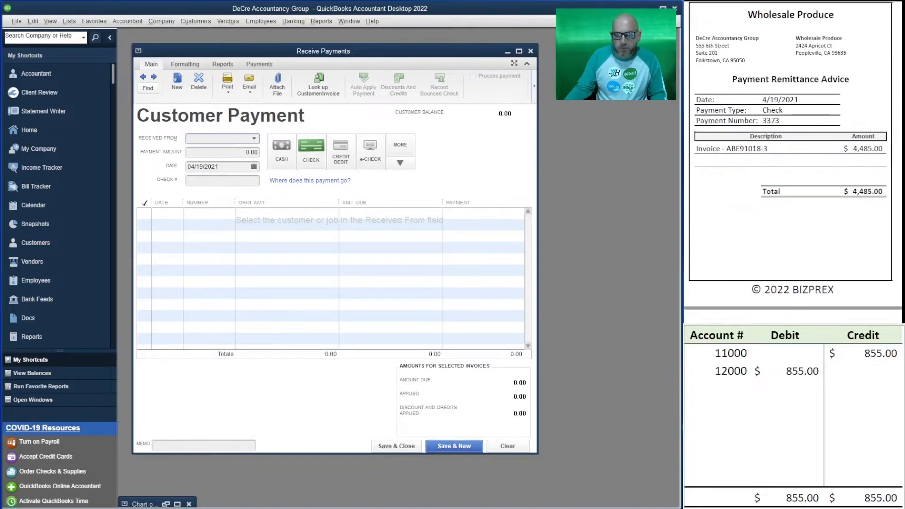
type("W")
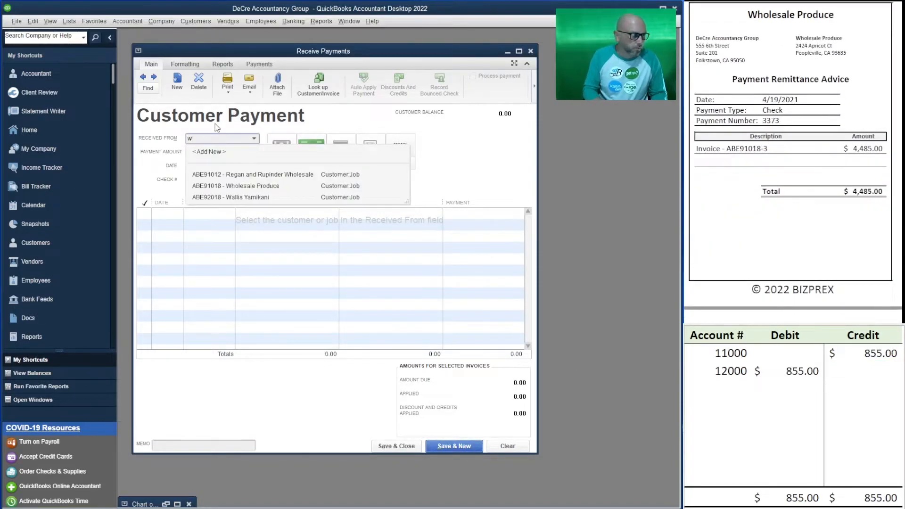
left_click(282, 185)
left_click(224, 155)
type("4,")
type("485")
key("Tab")
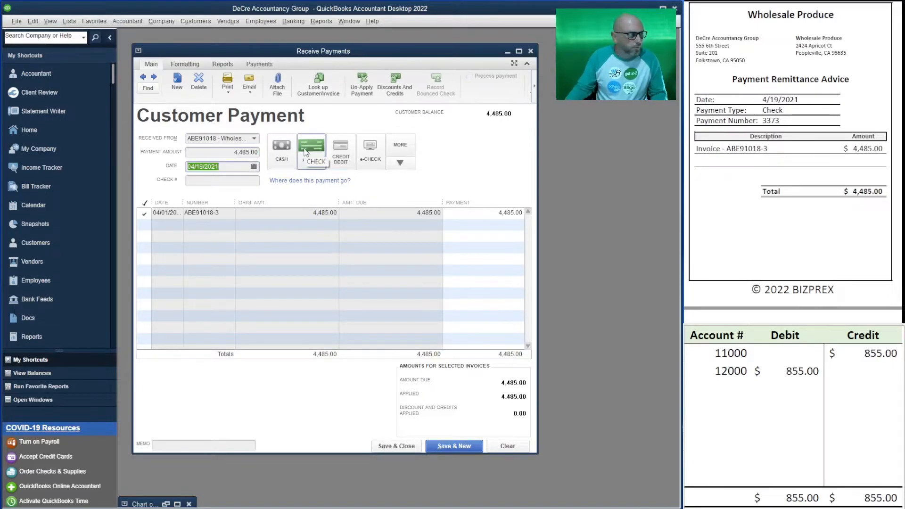
left_click(218, 179)
type("3373")
key("Tab")
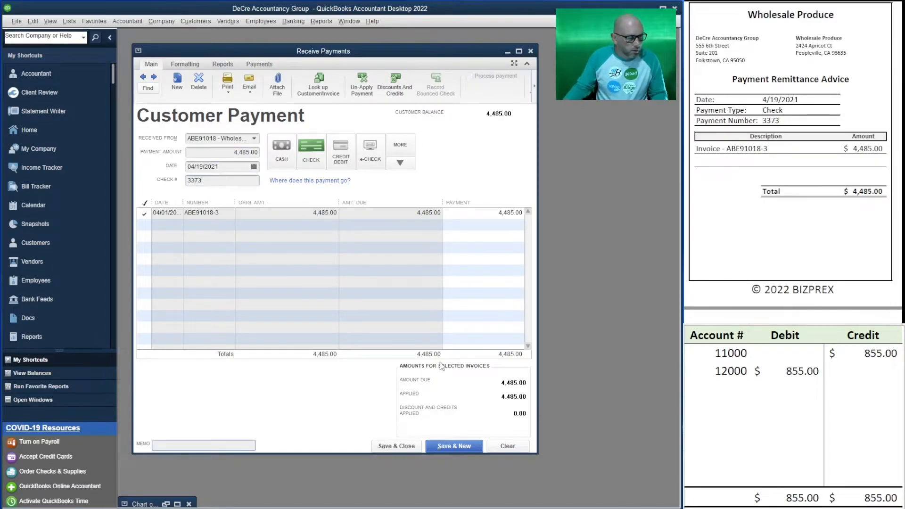
Enter 4485 as the debit for account 12000 and the credit for account 11000, and save the Wholesale Produce payment
left_click(801, 372)
type("4485")
key("Up")
key("Tab")
type("4485")
key("Return")
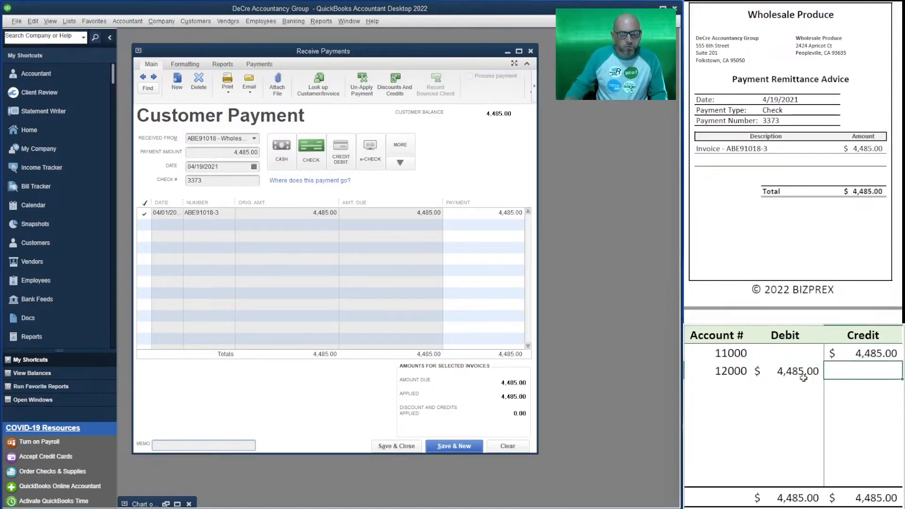
left_click(455, 446)
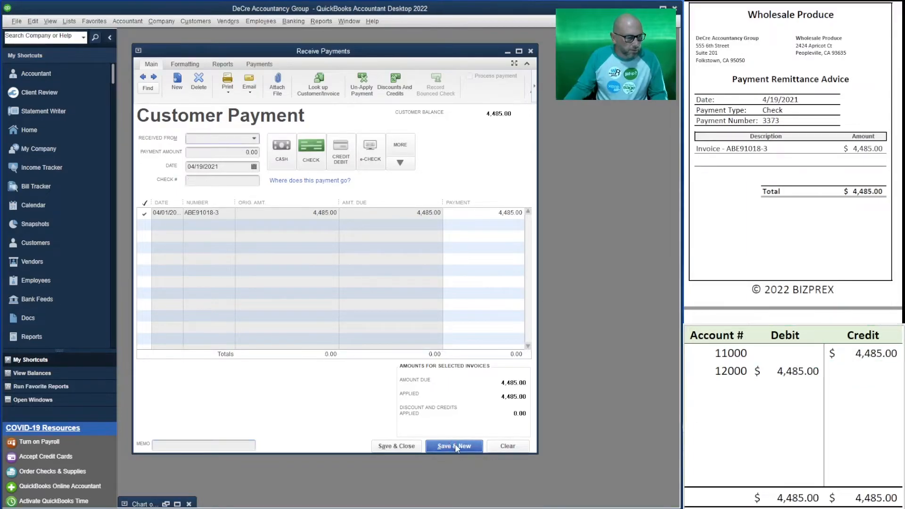
Fill in a payment from the customer named on the next remittance advice with an amount of 585.00 and check number 4237
scroll(792, 188, "down", 5)
left_click(248, 137)
type("ad")
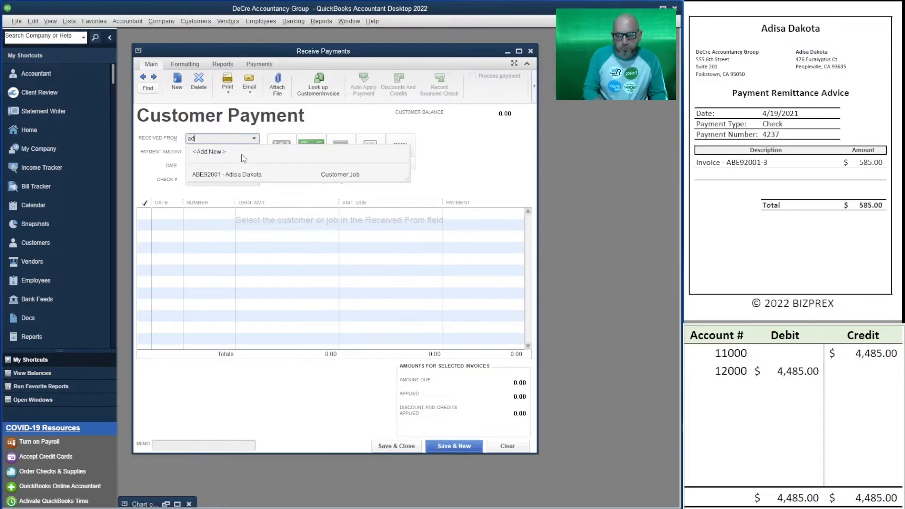
left_click(256, 175)
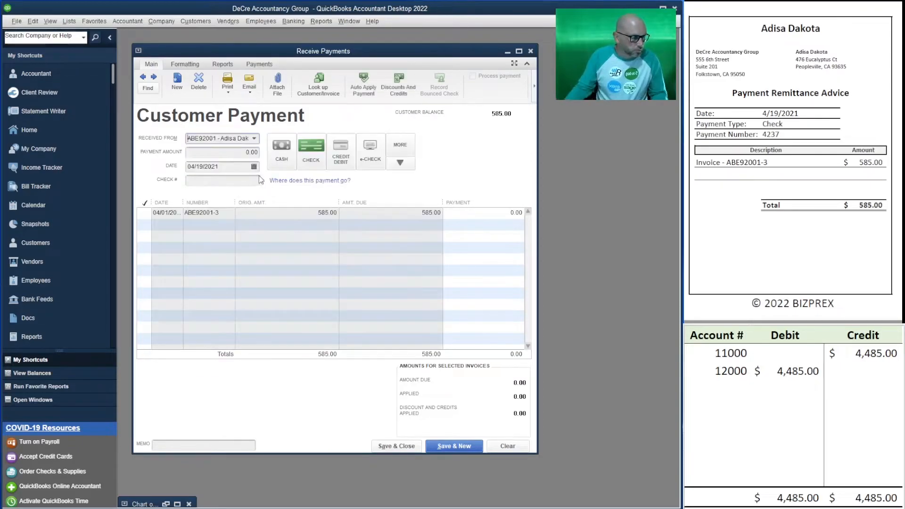
left_click(248, 153)
type("585")
key("Tab")
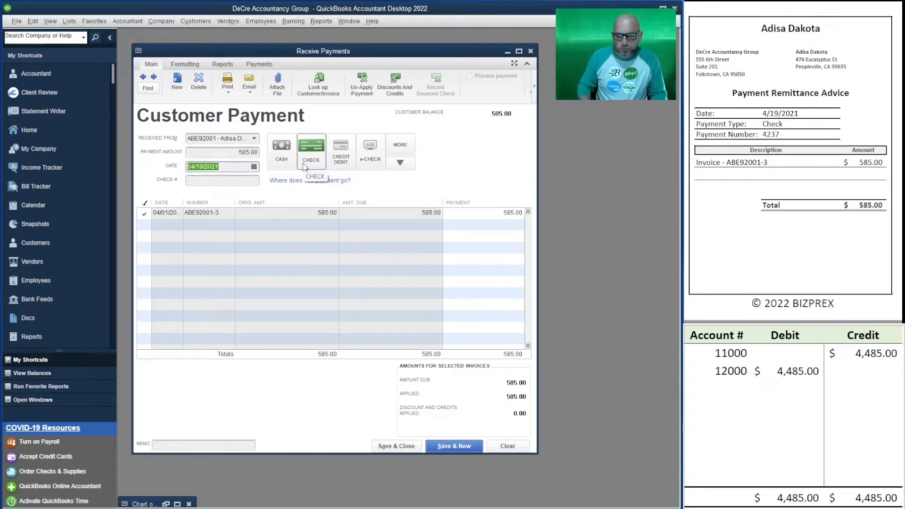
left_click(304, 166)
left_click(210, 180)
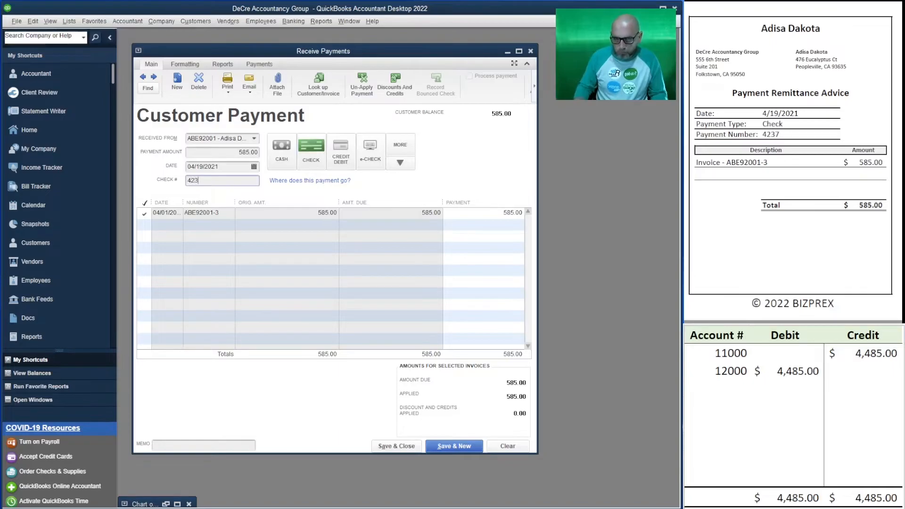
key("Tab")
Enter 585 as the debit for account 12000 and the credit for account 11000, and save the customer's payment
left_click(782, 377)
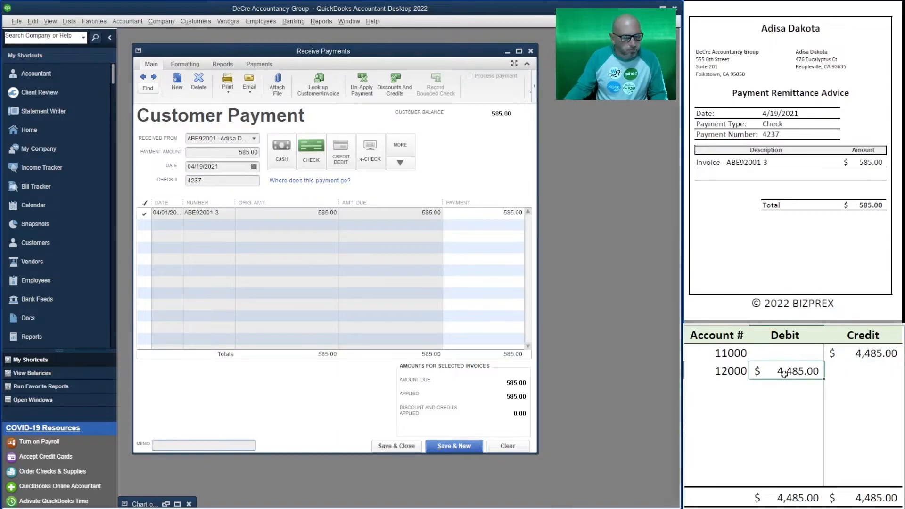
type("585")
key("Tab")
key("Up")
type("585")
key("Return")
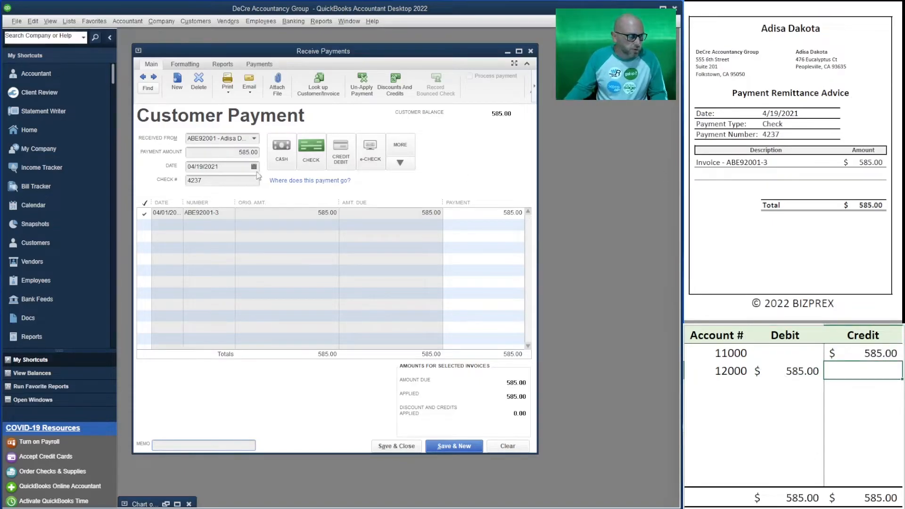
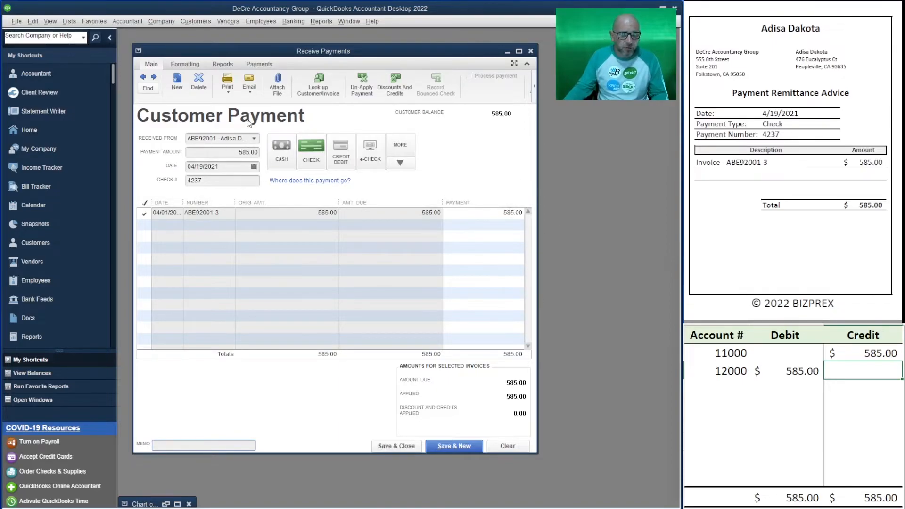
left_click(464, 450)
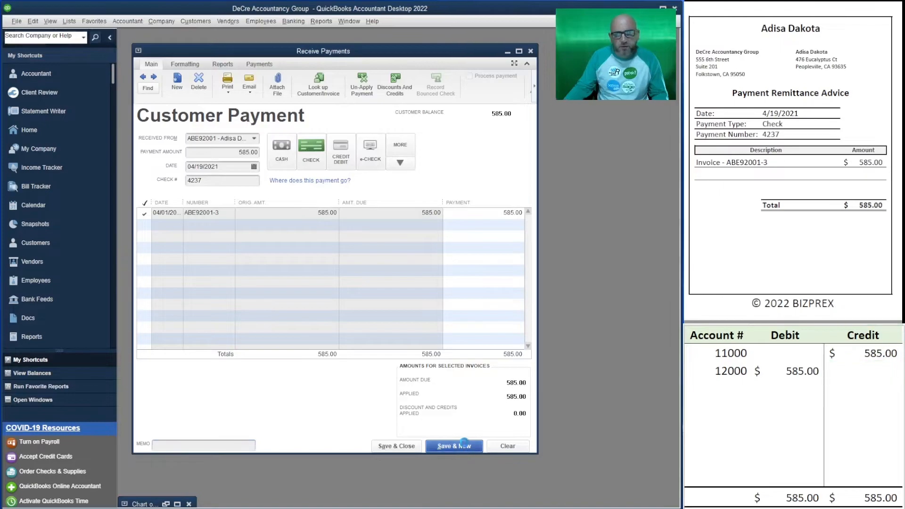
Fill in a payment from the customer named on the next remittance advice with an amount of 682.50 and check number 4333
scroll(792, 162, "down", 7)
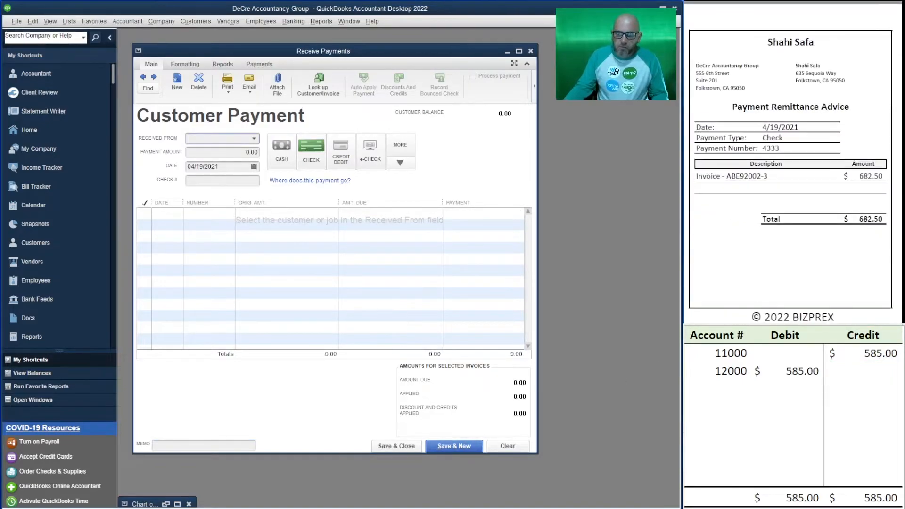
type("sha")
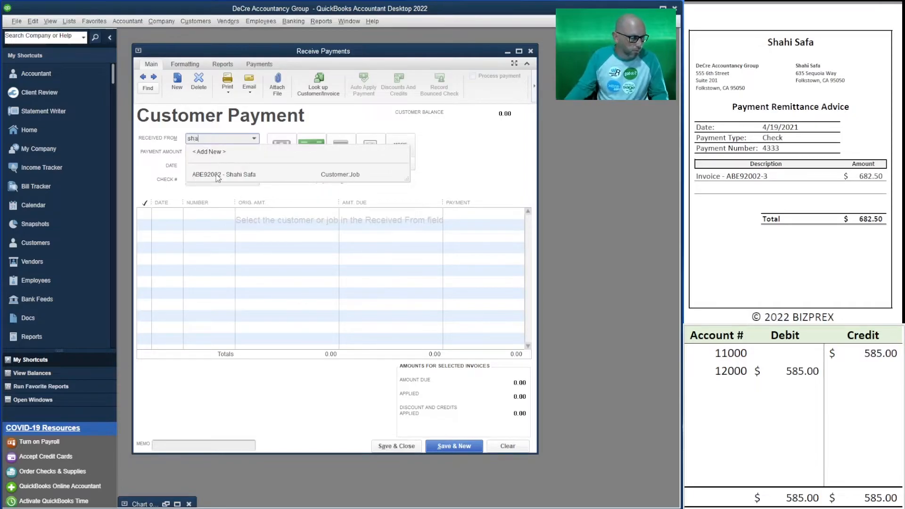
left_click(222, 174)
left_click(243, 151)
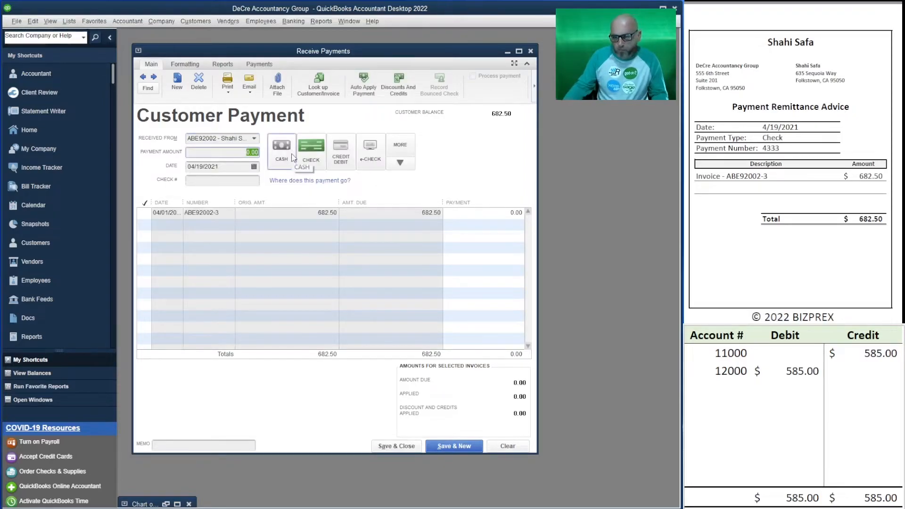
type("682.50")
key("Tab")
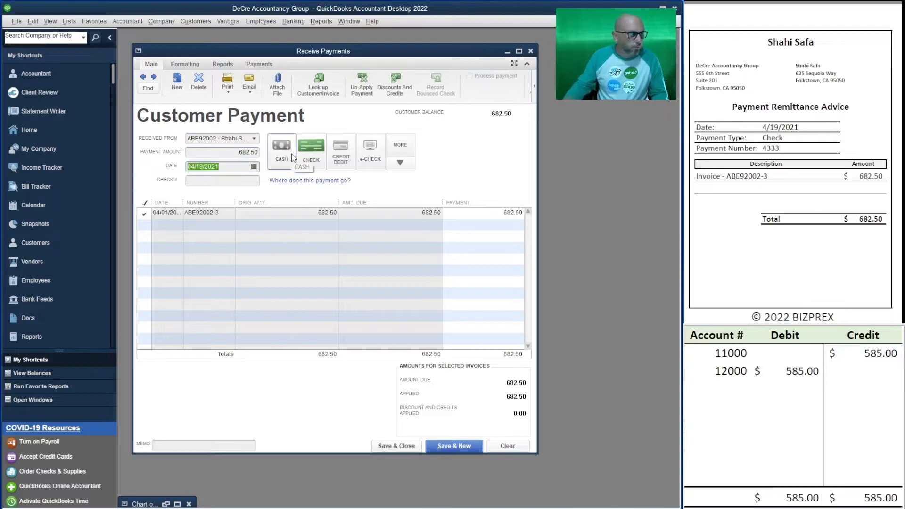
left_click(210, 181)
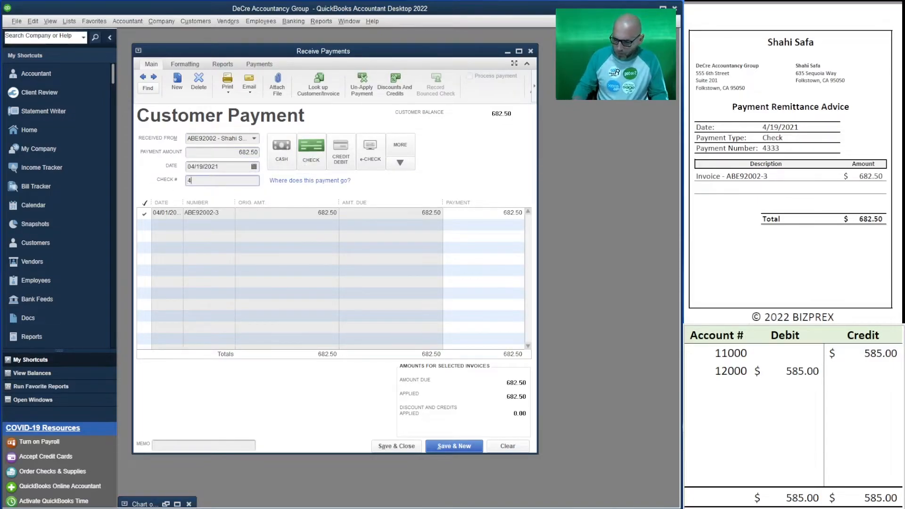
type("4333")
key("Tab")
Enter 682.50 as the debit for account 12000 and the credit for account 11000, and save the customer's payment
left_click(796, 376)
type("682.50")
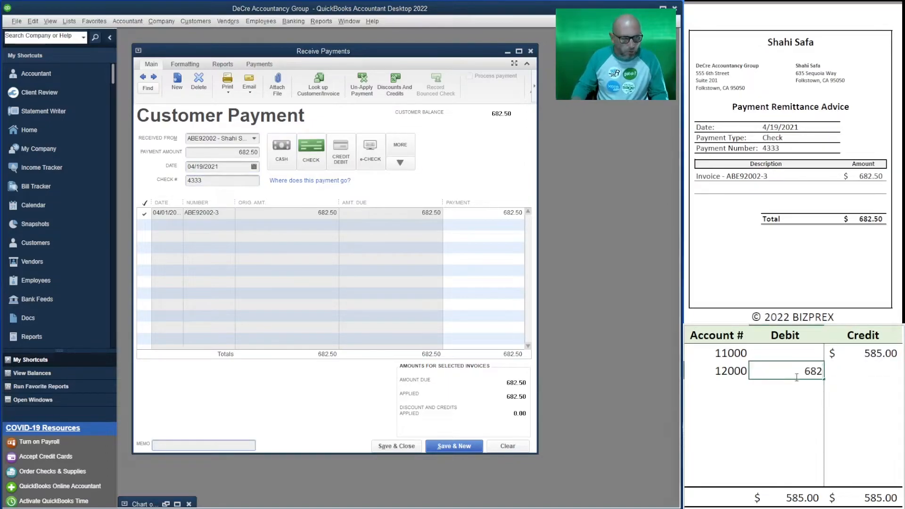
left_click(844, 353)
type("682.50")
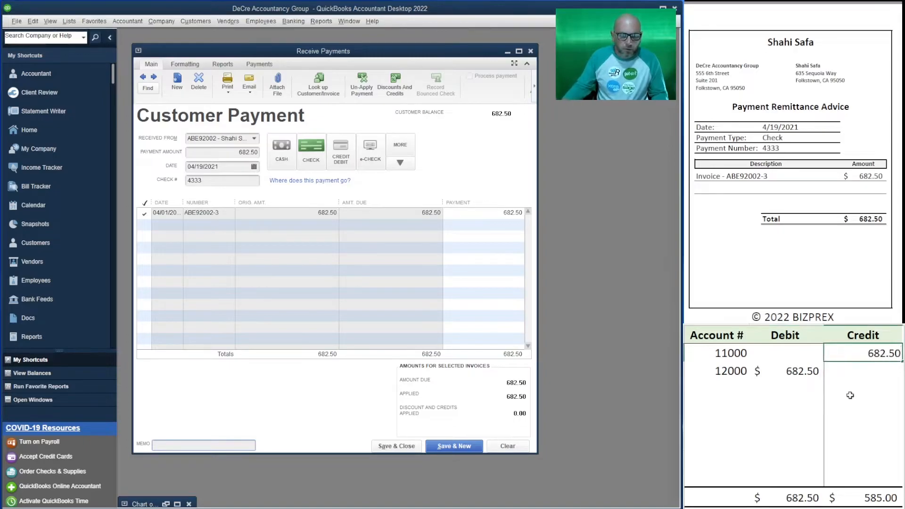
key("Return")
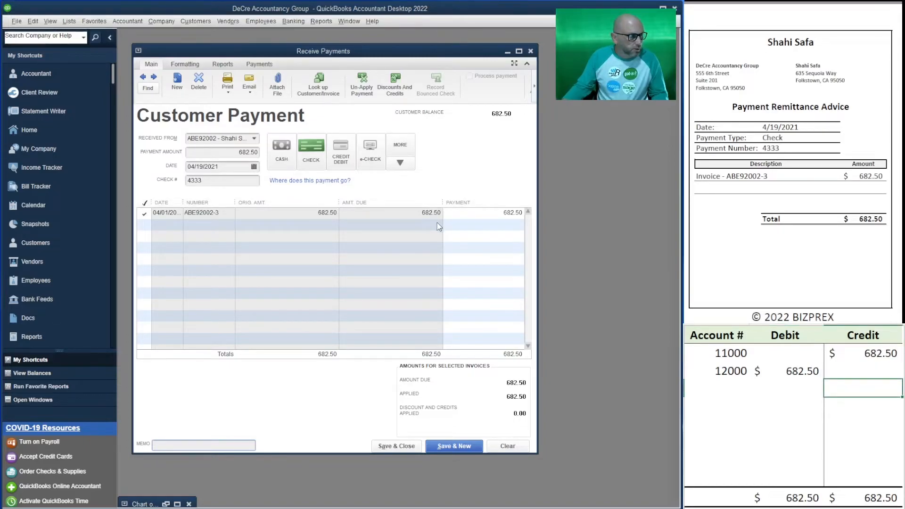
left_click(460, 443)
Fill in and save a payment from the customer named on the next remittance advice with an amount of 682.50 and check number 4381
scroll(792, 188, "down", 5)
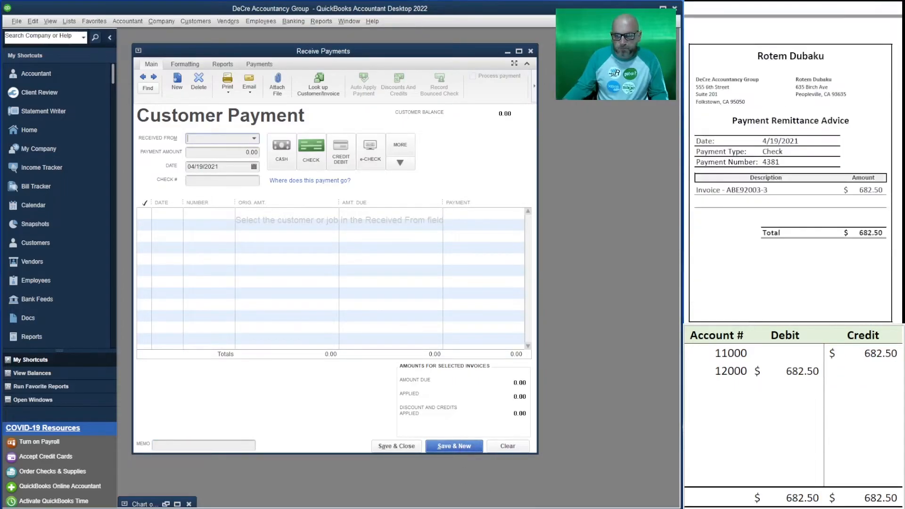
scroll(792, 189, "down", 1)
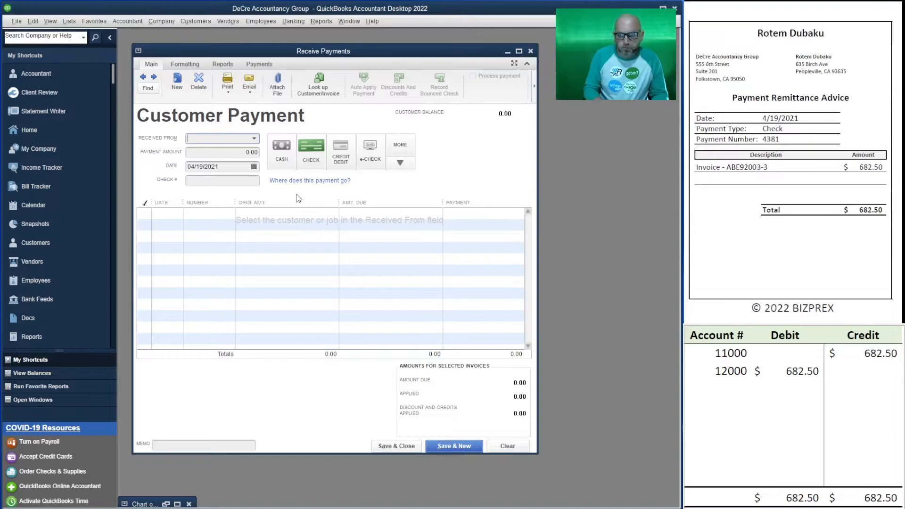
type("rotem")
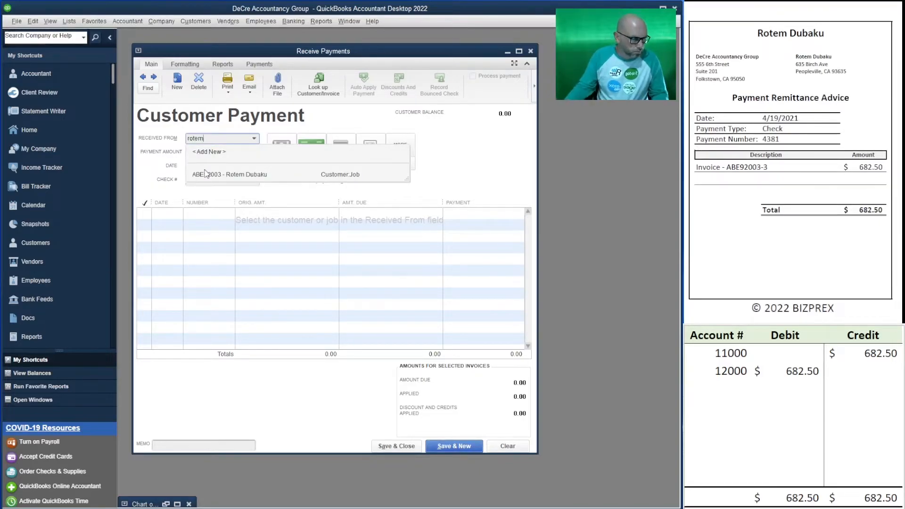
left_click(206, 174)
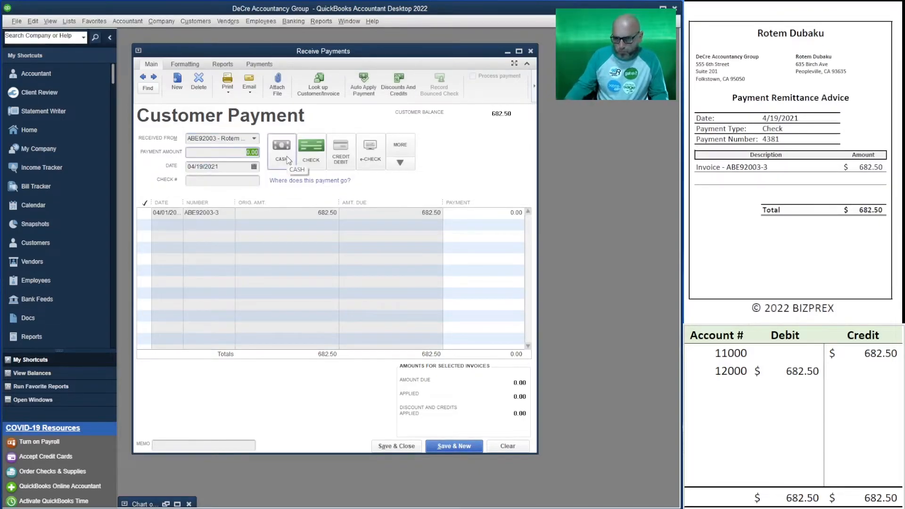
type("682.50")
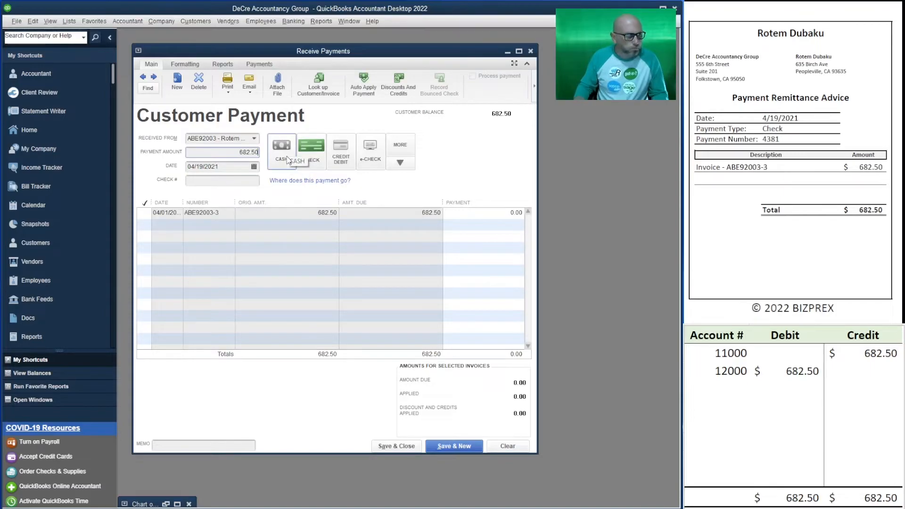
key("Tab")
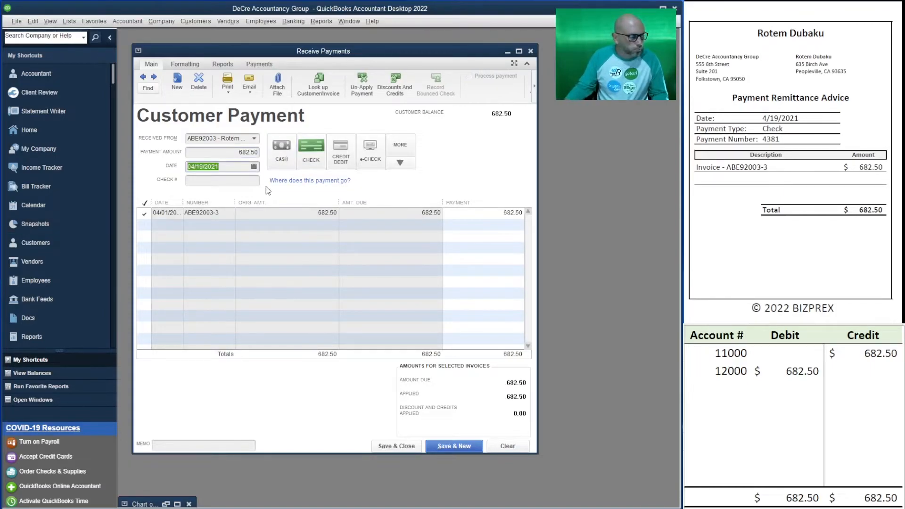
key("Tab")
type("4")
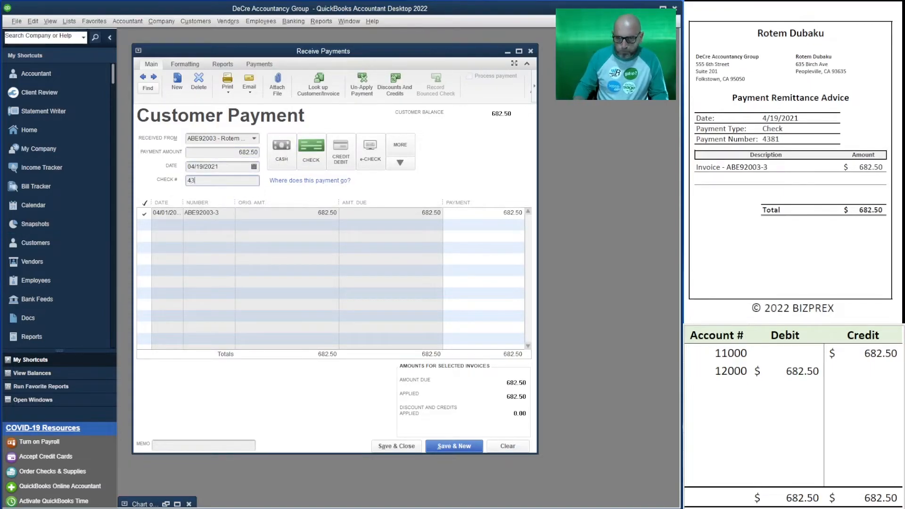
type("381")
key("Tab")
left_click(863, 388)
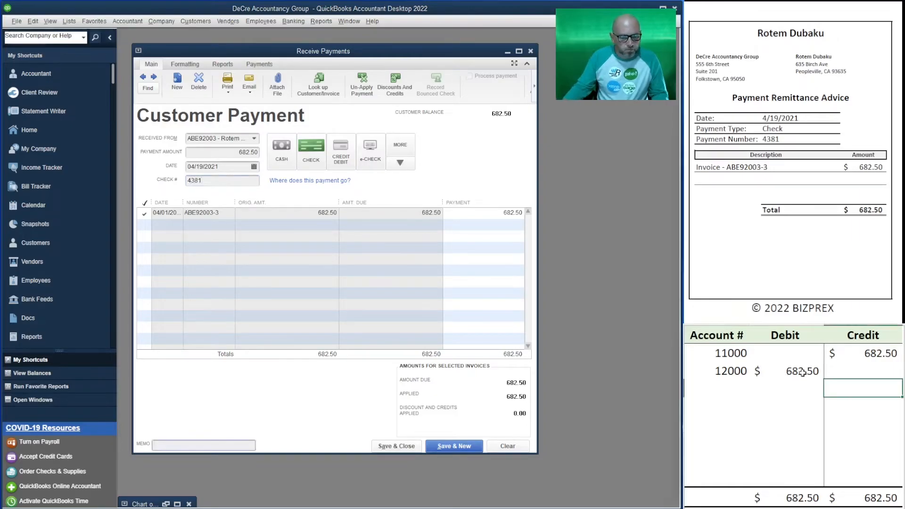
left_click(457, 446)
Fill in a payment from the customer named on the next remittance advice with an amount of 828.75 and check number 4429
scroll(792, 189, "down", 5)
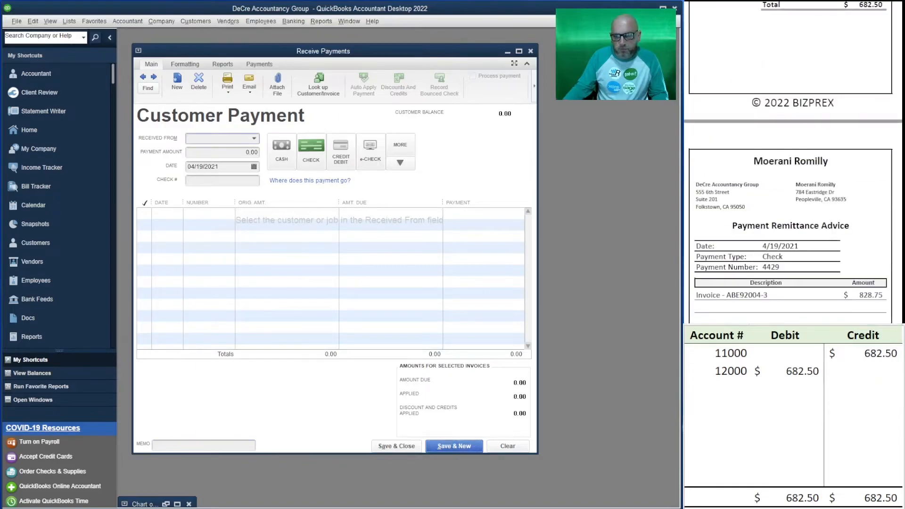
scroll(792, 189, "down", 1)
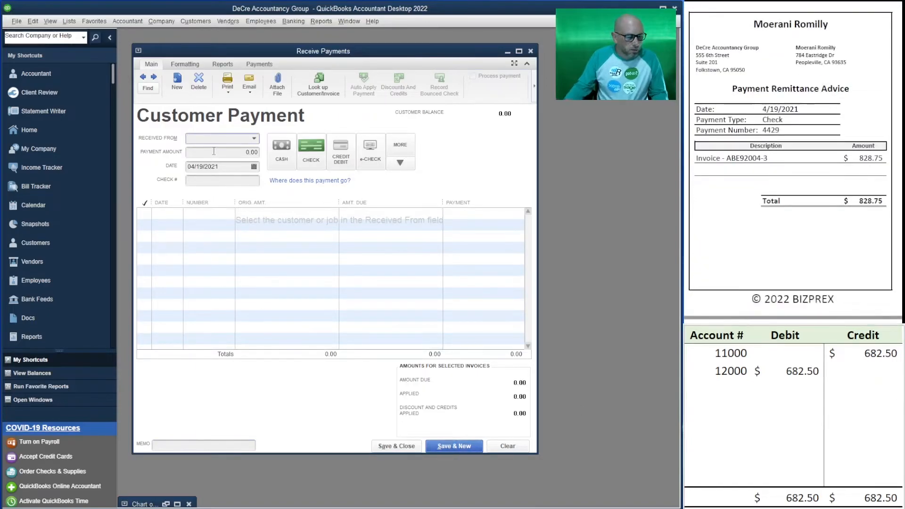
type("moer")
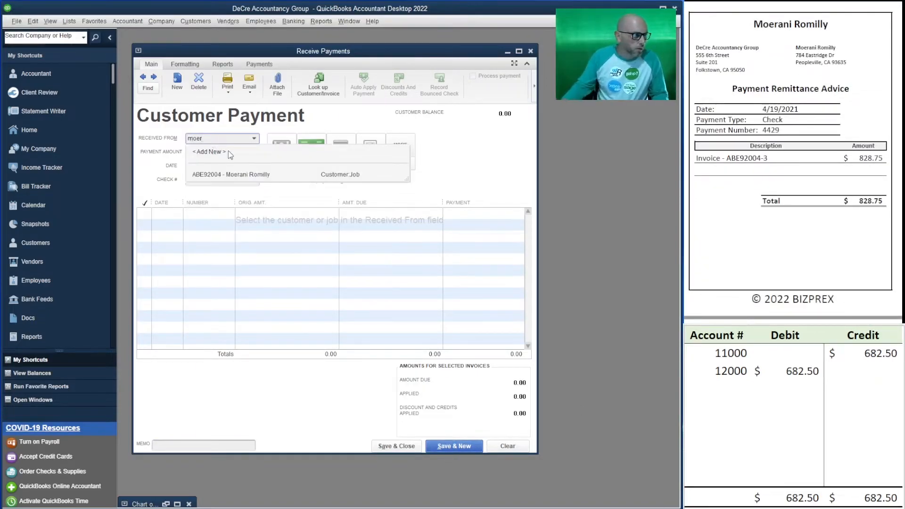
left_click(236, 174)
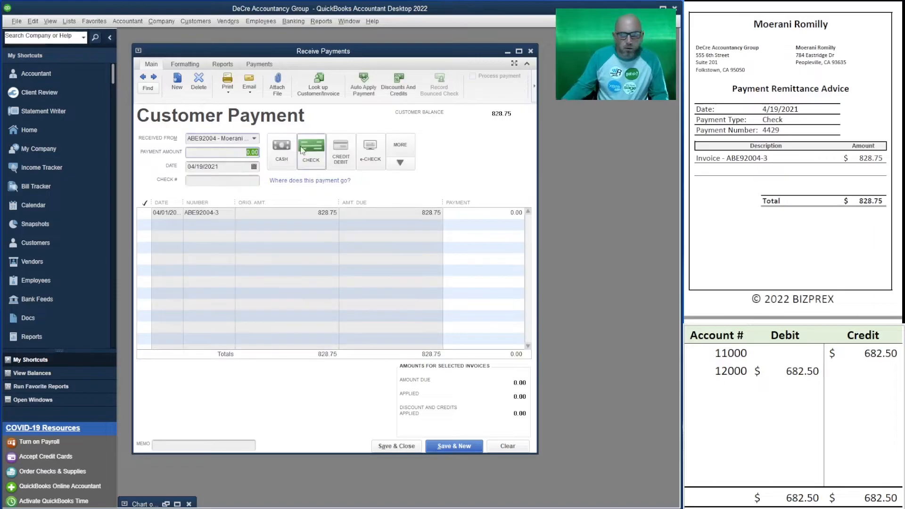
type("828.75")
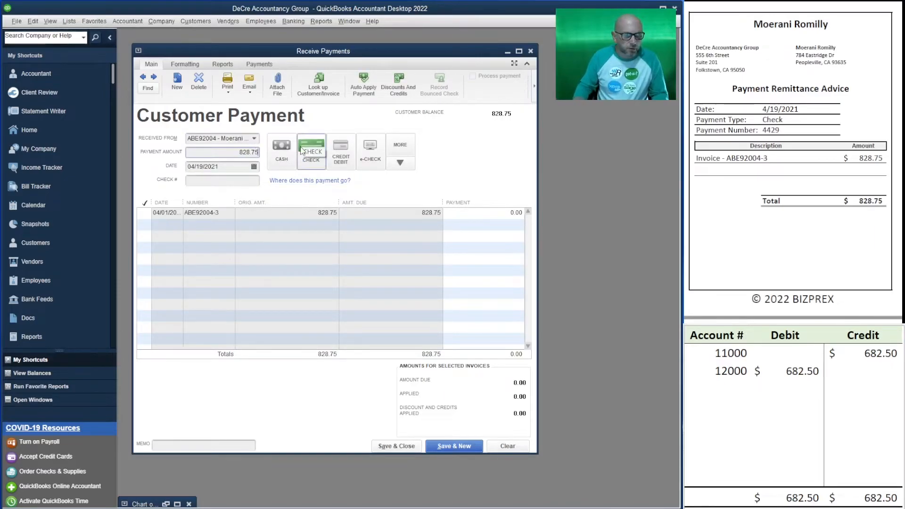
key("Tab")
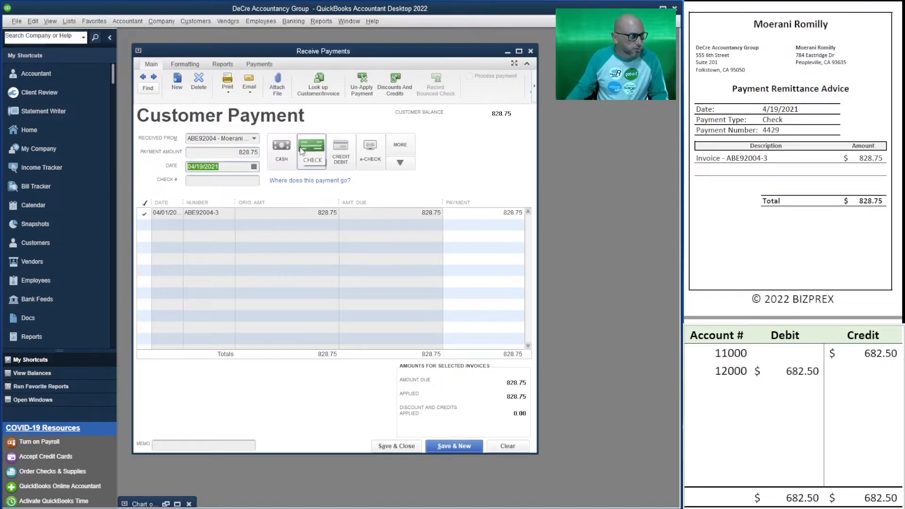
left_click(233, 181)
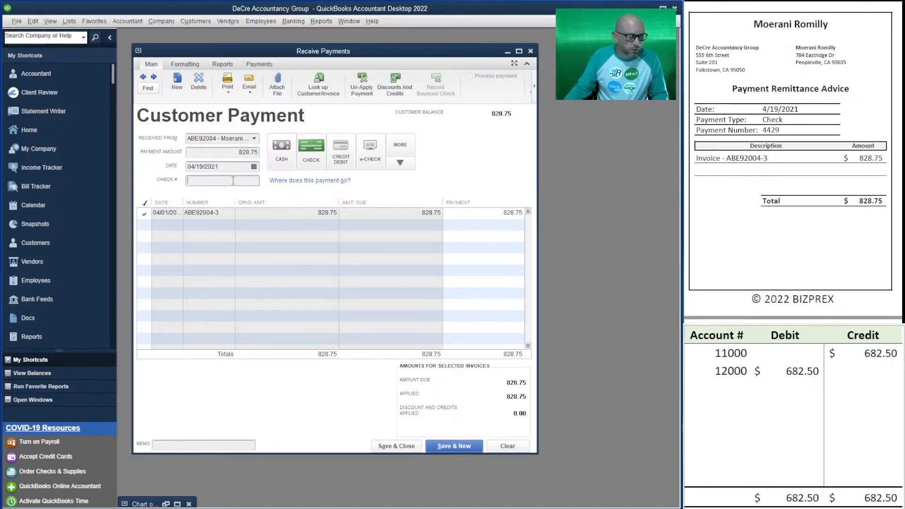
type("4429")
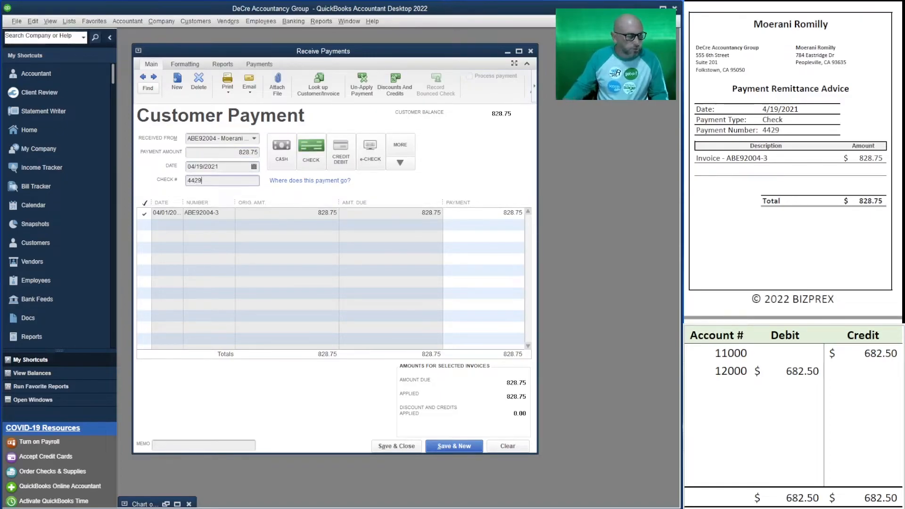
Enter 828.75 as the debit for account 12000 and the credit for account 11000, and save the customer's payment
left_click(804, 369)
type("828.75")
key("Up")
key("Right")
type("828.75")
key("Return")
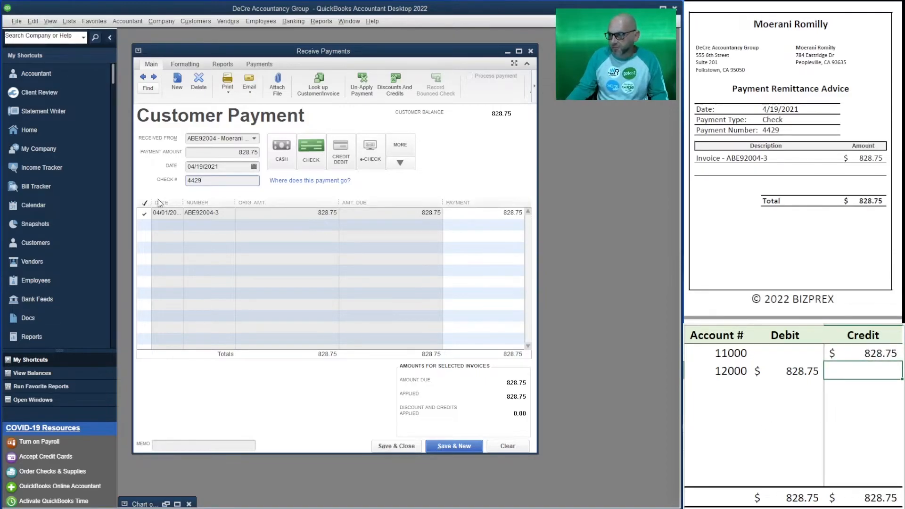
left_click(460, 447)
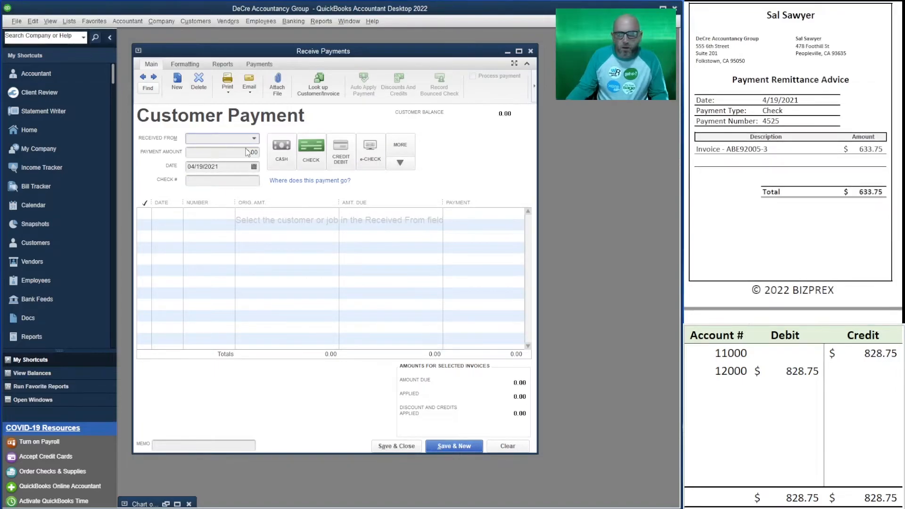
Fill in a payment from the customer named on the next remittance advice with an amount of 633.75 and check number 4525
type("sal")
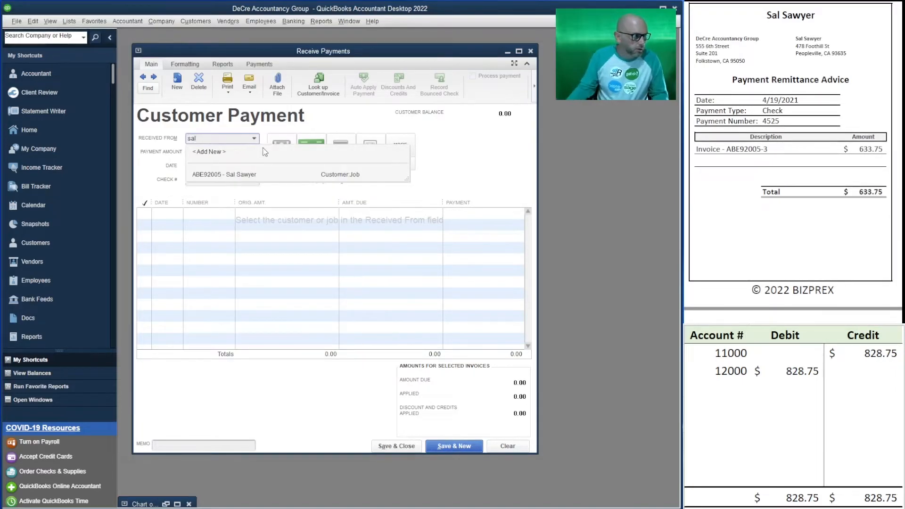
left_click(259, 176)
key("Tab")
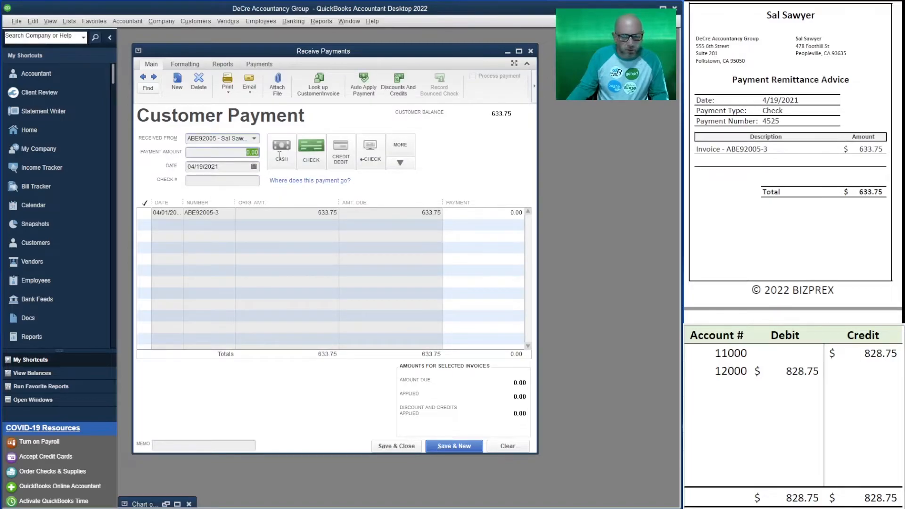
type("633.7")
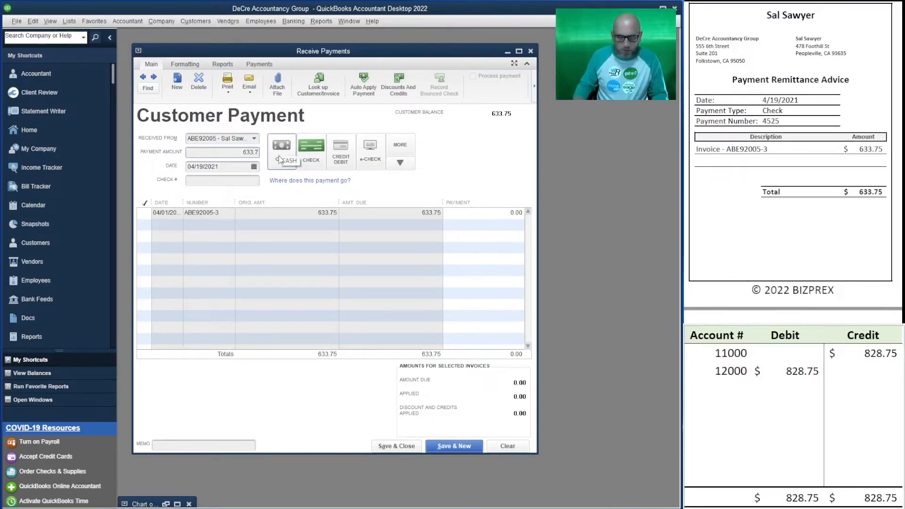
type("5")
key("Tab")
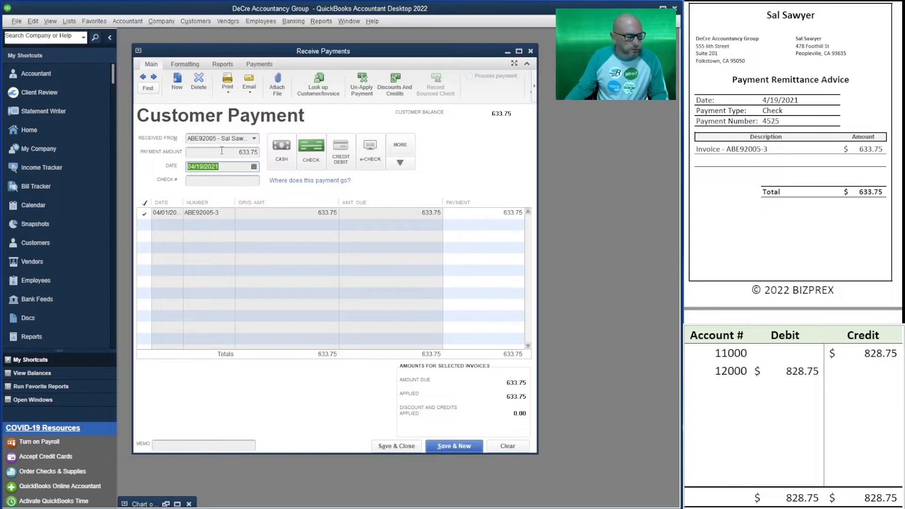
left_click(228, 177)
type("4525")
key("Tab")
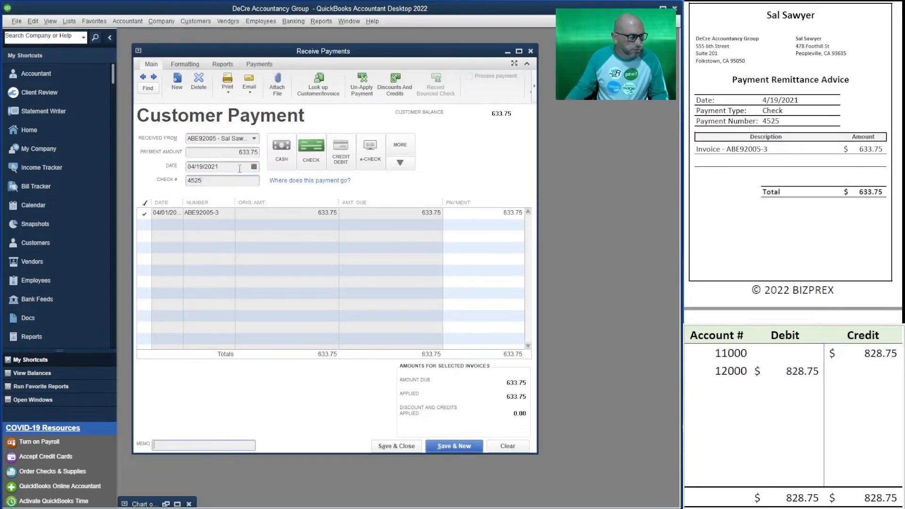
Enter 633.75 as the debit for account 12000 and the credit for account 11000, and save the customer's payment
left_click(787, 375)
type("633.75")
key("Up")
key("Right")
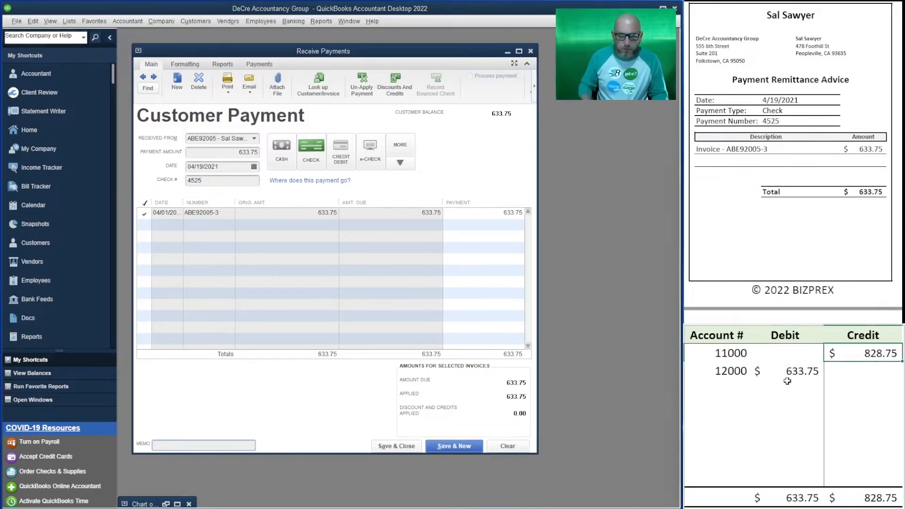
type("633.75")
key("Return")
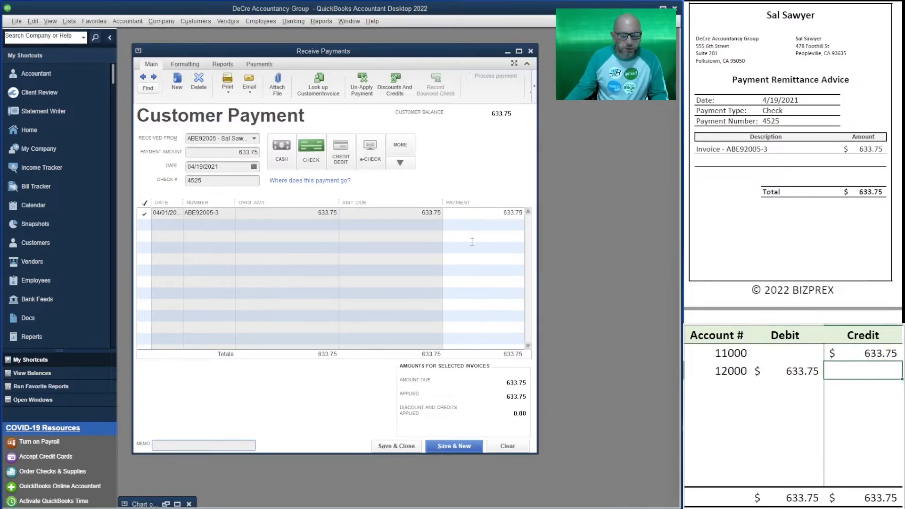
left_click(456, 445)
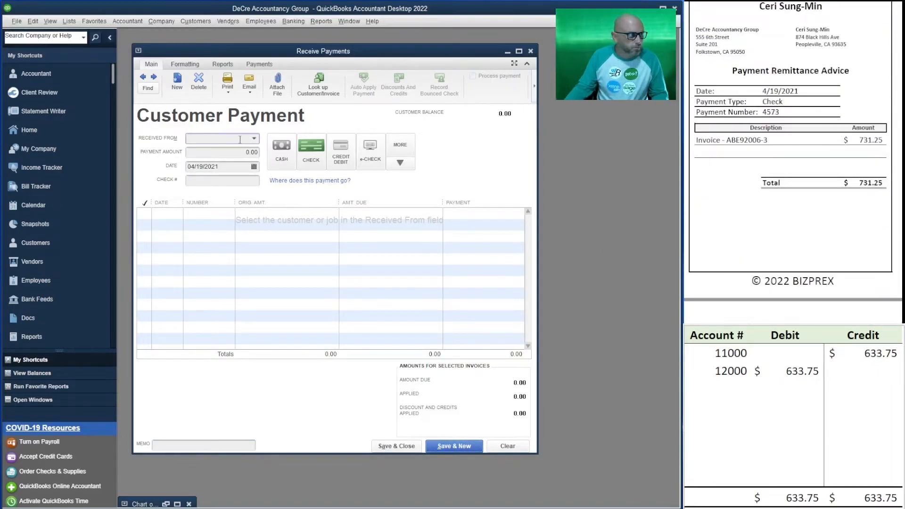
Fill in a payment from the customer named on the next remittance advice with an amount of 731.25 and check number 4573
type("ceri")
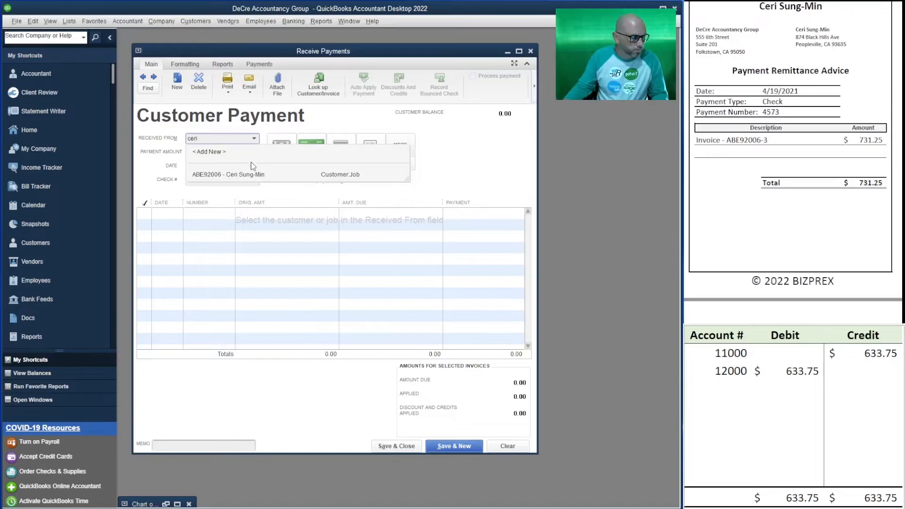
key("Tab")
left_click(227, 154)
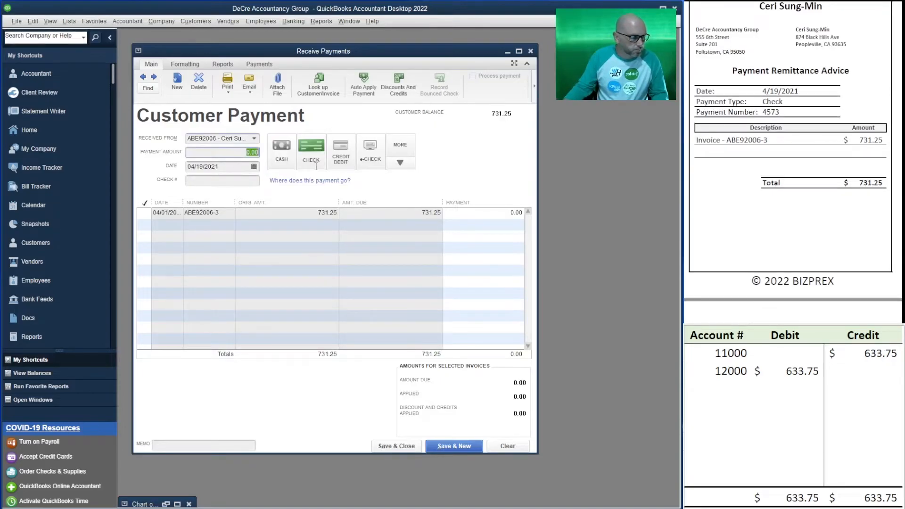
type("731.25")
key("Tab")
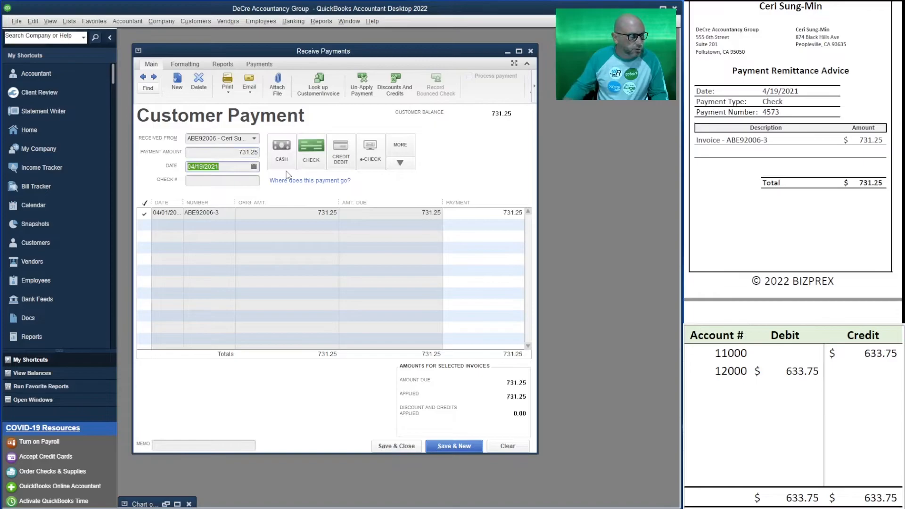
left_click(223, 184)
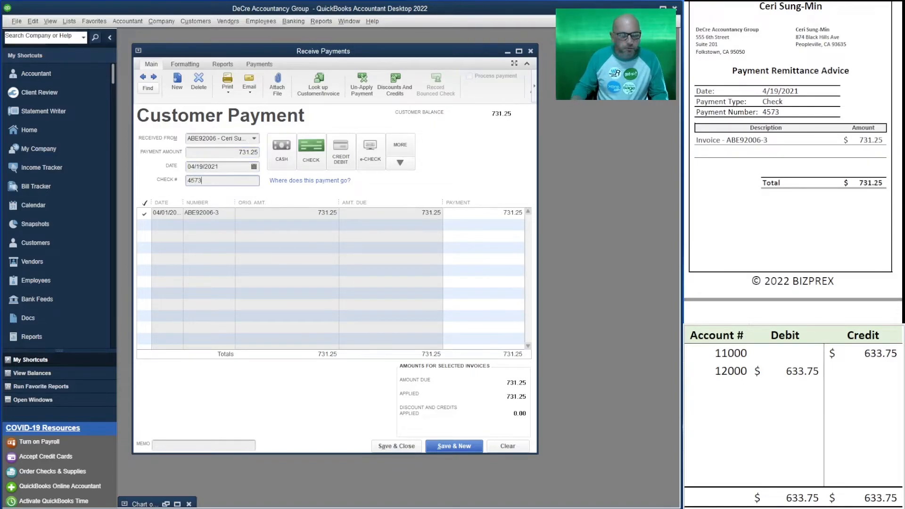
Enter 731.25 as the debit for account 12000 and the credit for account 11000, and save the customer's payment
left_click(796, 373)
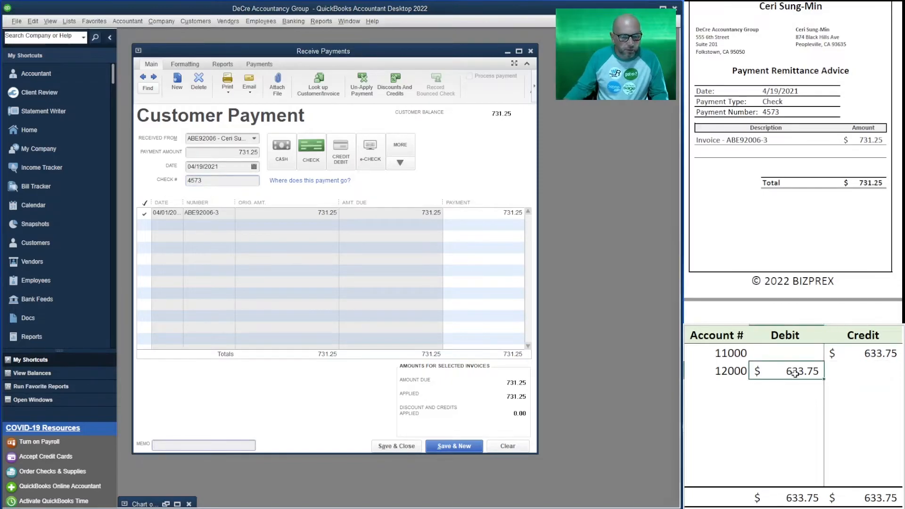
type("731")
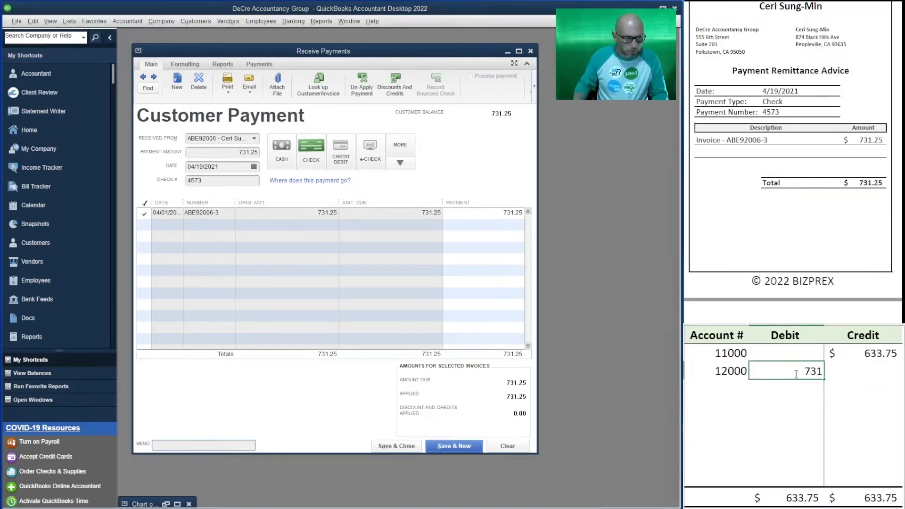
type(".25")
key("Up")
key("Right")
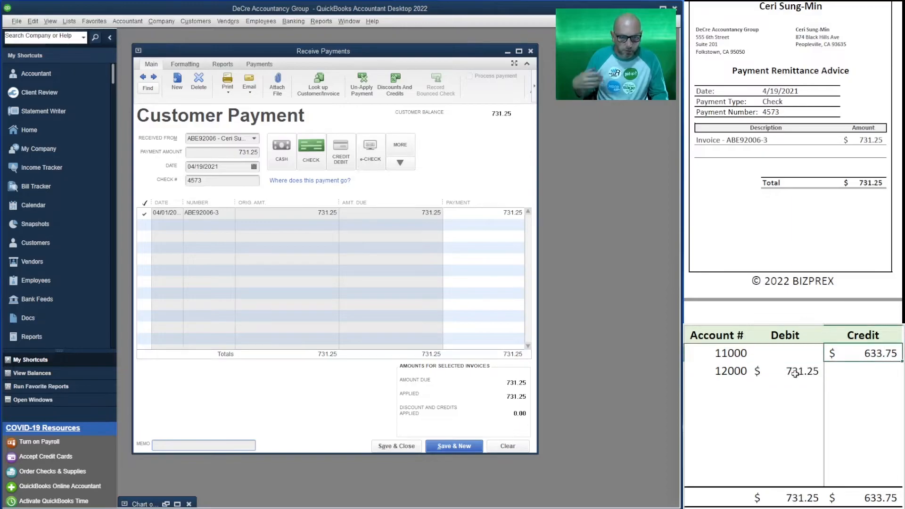
type("731.25")
key("Return")
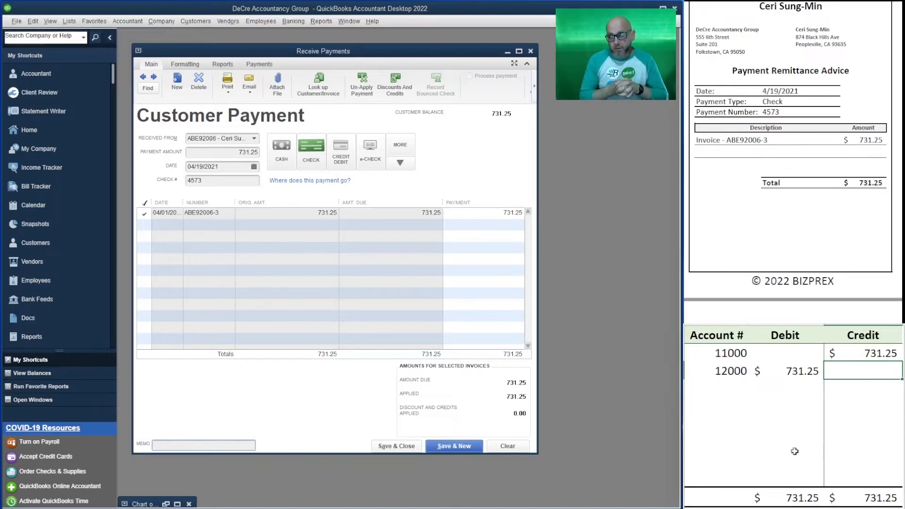
left_click(449, 447)
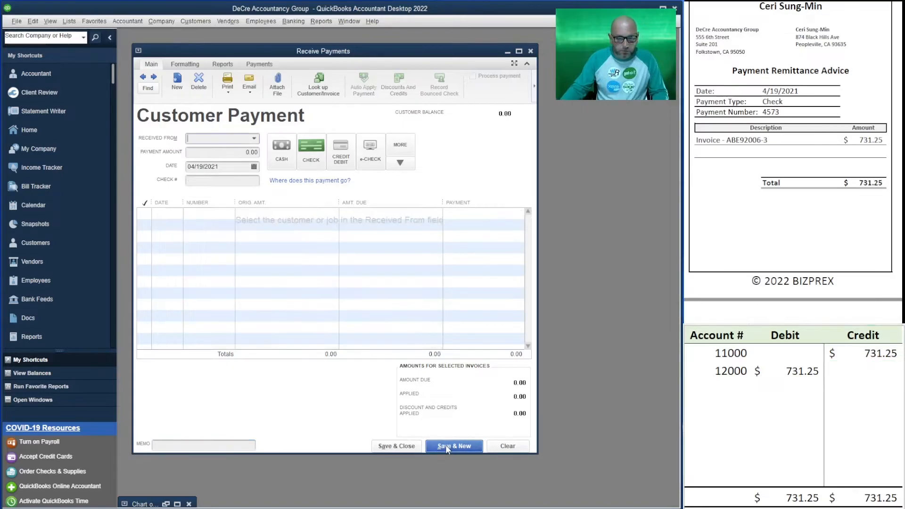
Fill in a payment from the customer named on the next remittance advice with an amount of 536.25 and check number 4669
scroll(792, 165, "down", 5)
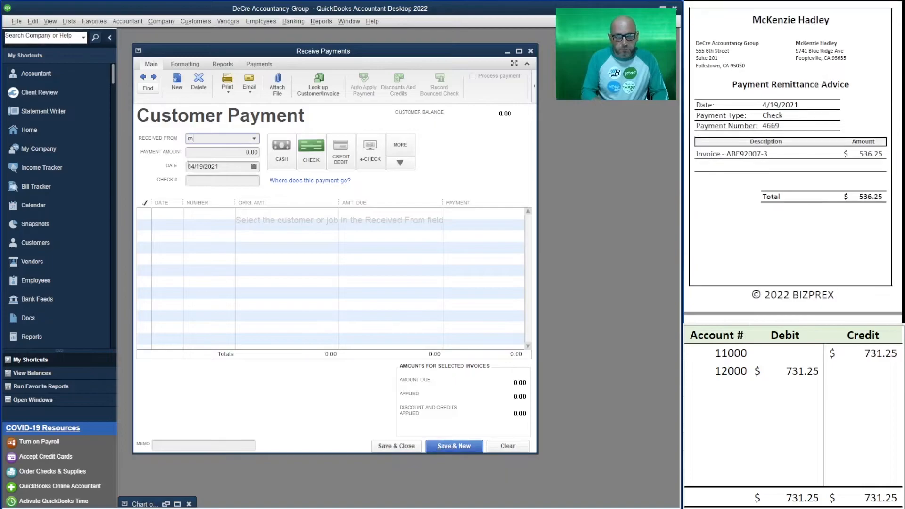
key("alt+Down")
left_click(210, 172)
key("Tab")
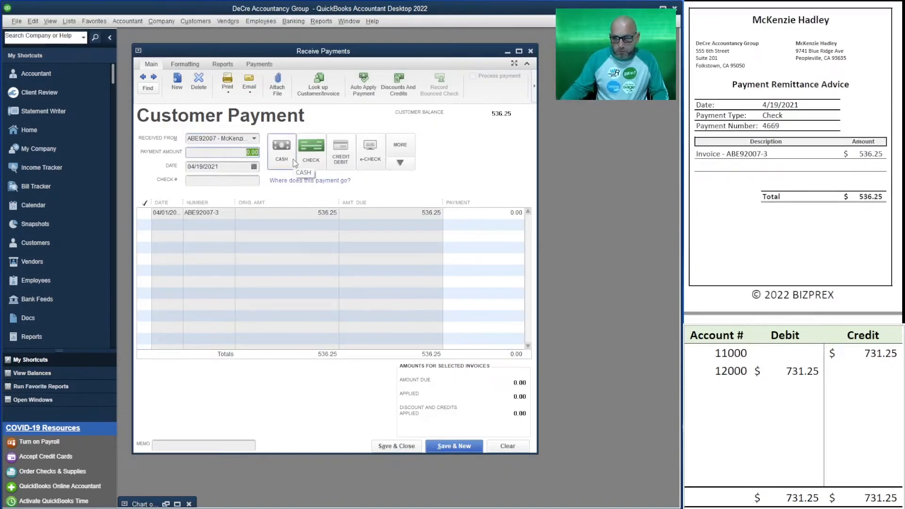
type("536.25")
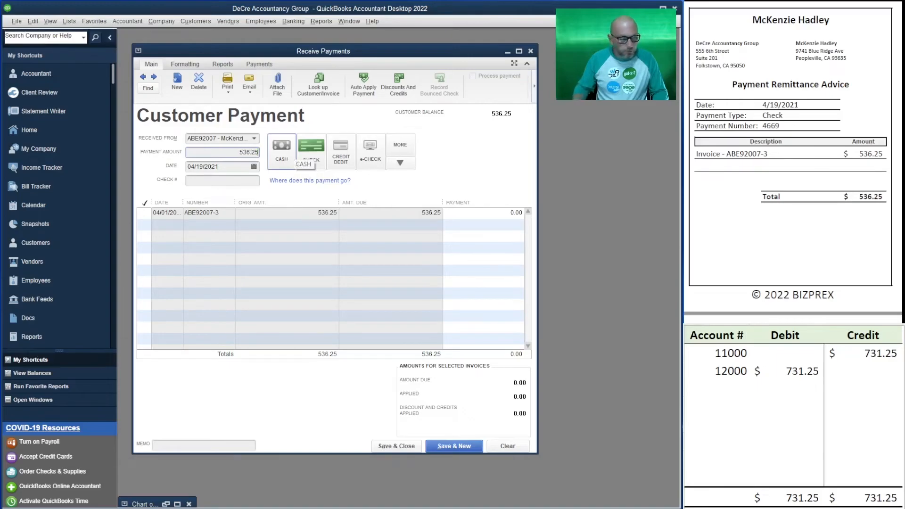
key("Tab")
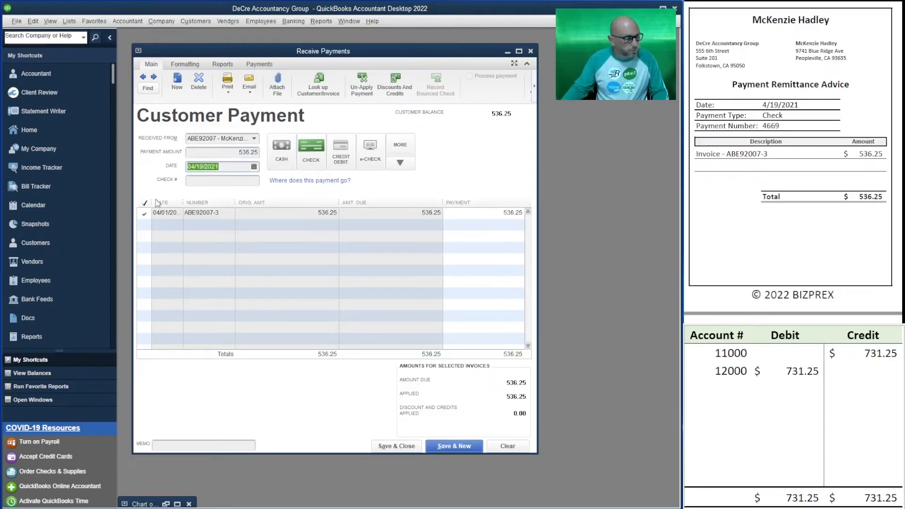
left_click(206, 185)
type("4669")
key("Tab")
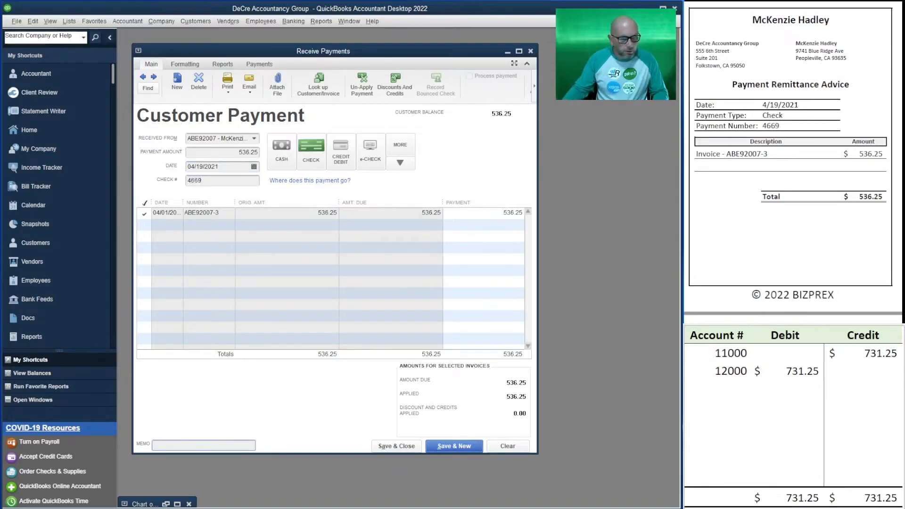
Enter 536.25 as the debit for account 12000 and the credit for account 11000, and save the customer's payment
left_click(790, 372)
type("536.25")
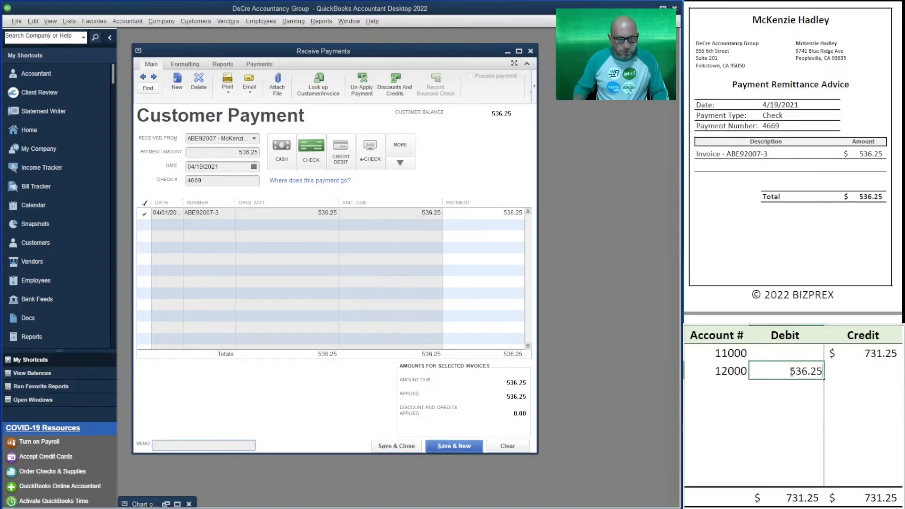
key("Up")
key("Right")
type("536.25")
key("Return")
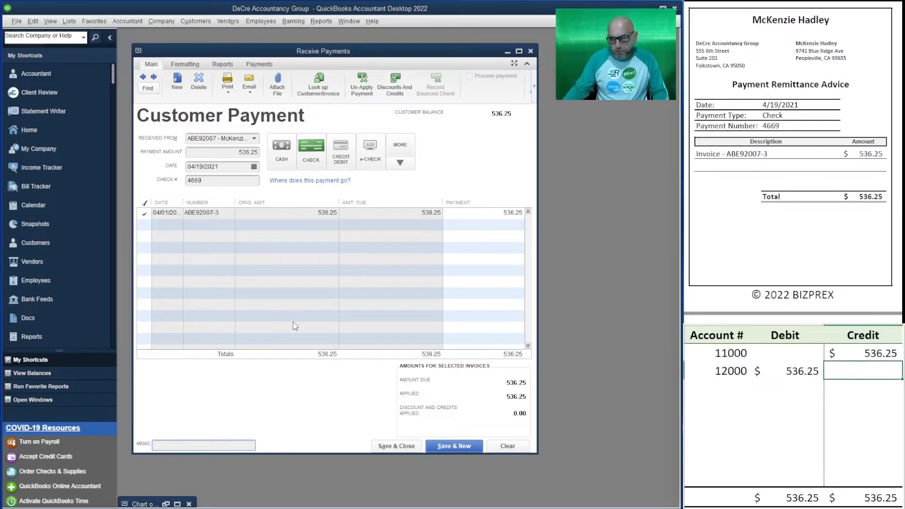
left_click(455, 445)
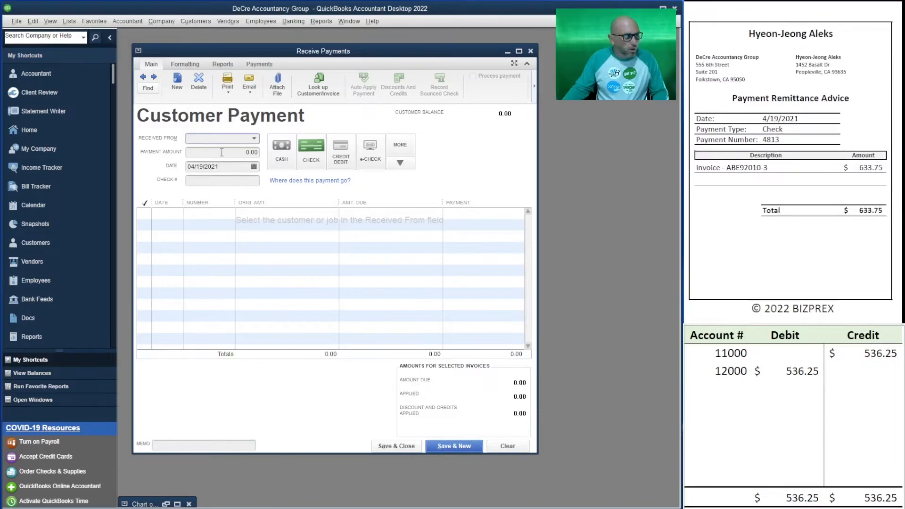
Fill in a payment from the customer named on the next remittance advice with an amount of 633.75 and check number 4813
type("hyeon")
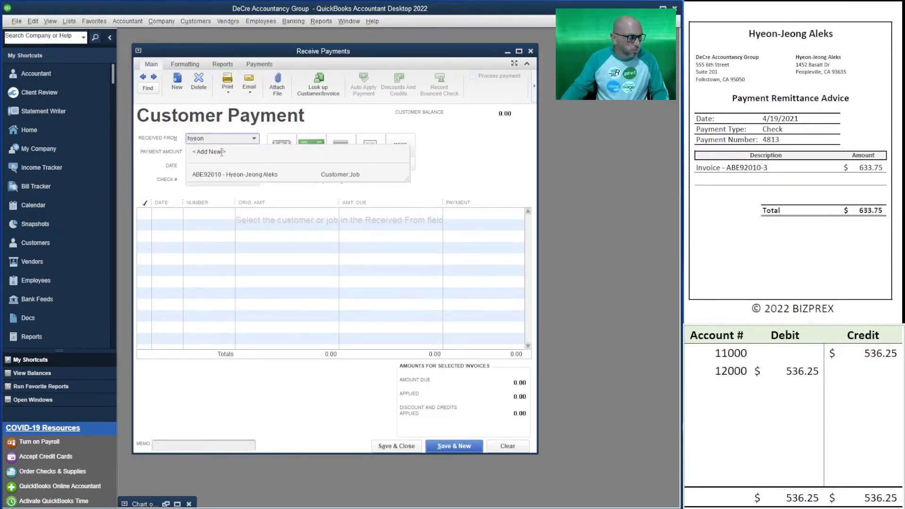
left_click(239, 176)
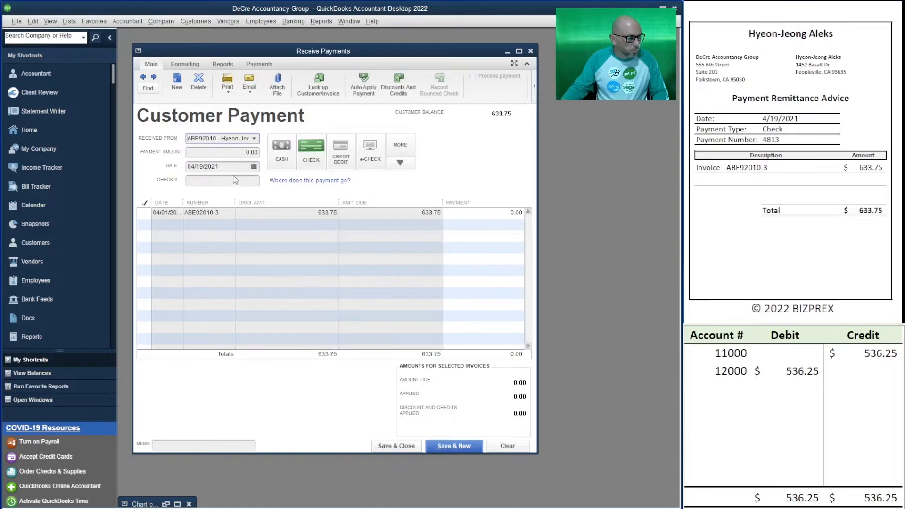
key("Tab")
type("633.75")
key("Tab")
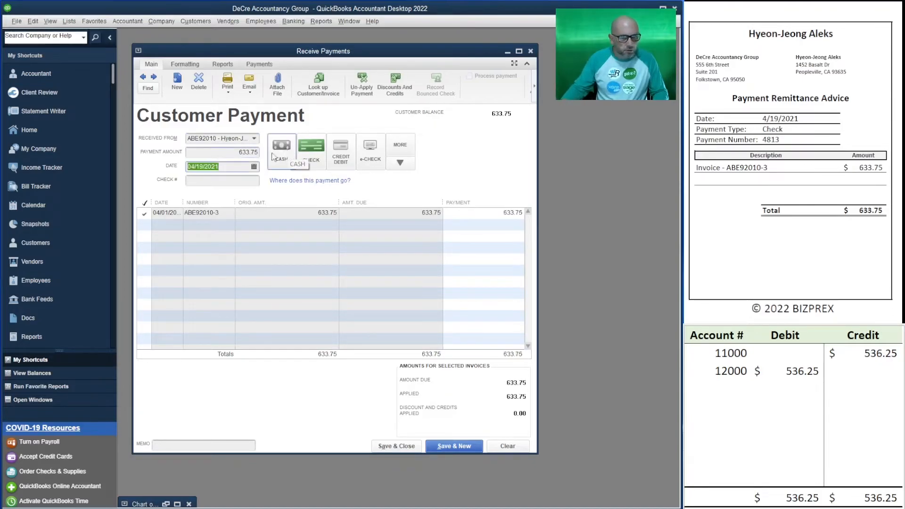
left_click(220, 180)
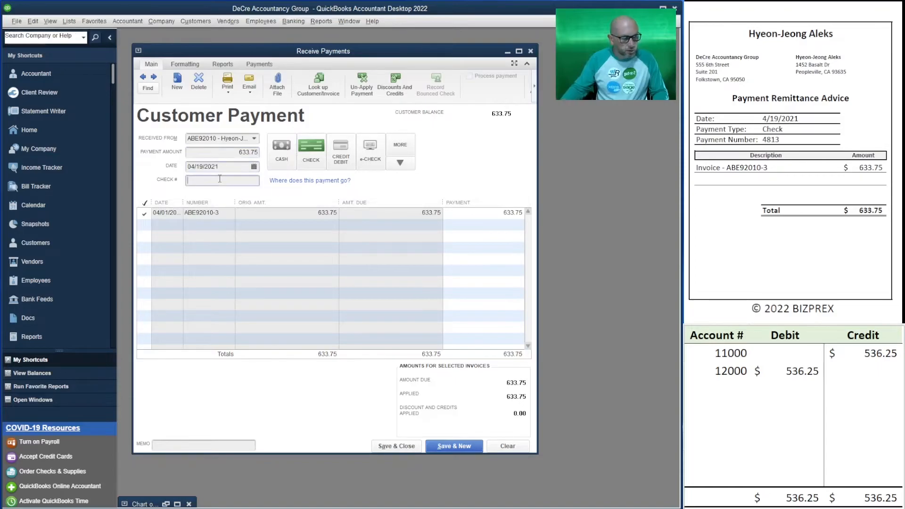
key("Tab")
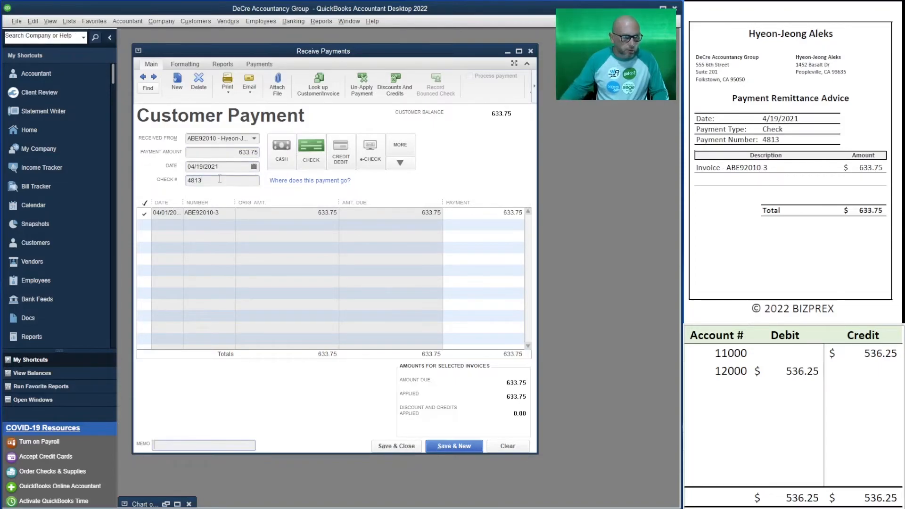
Enter 633.75 as the debit for account 12000 and the credit for account 11000, and save the customer's payment
left_click(792, 373)
type("633.75")
key("Up")
key("Right")
type("633.75")
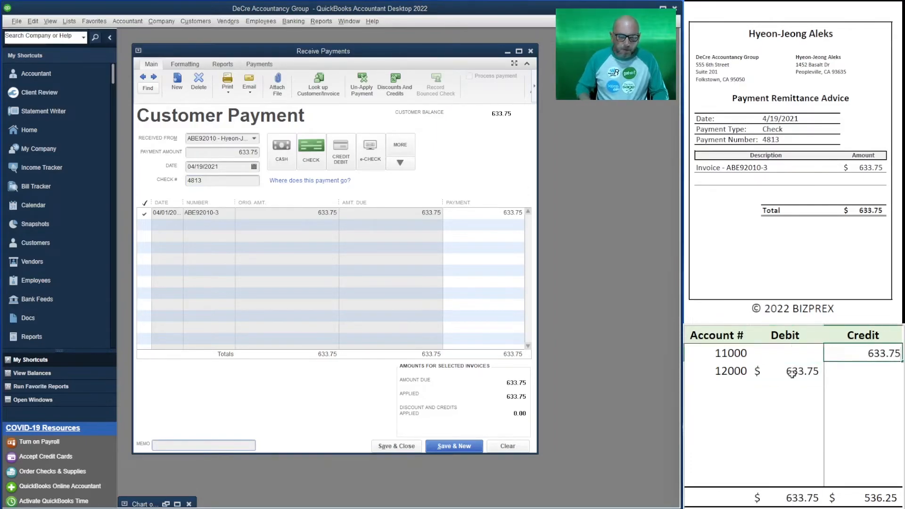
key("Return")
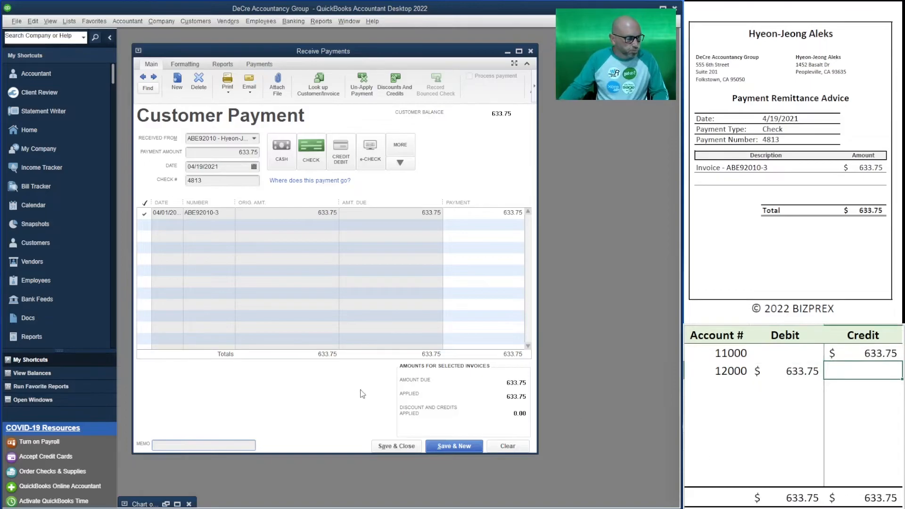
left_click(453, 446)
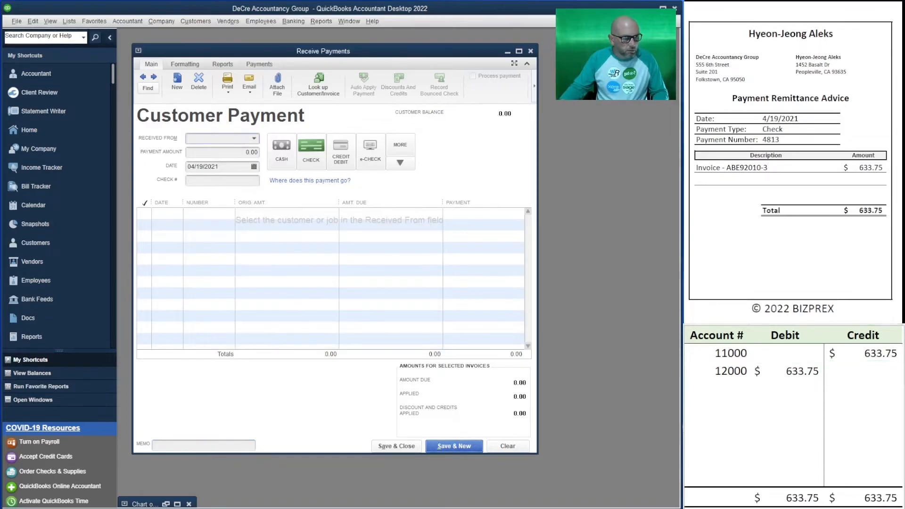
Start a payment from the customer named on the next remittance advice with an amount of 633.75
scroll(791, 162, "down", 5)
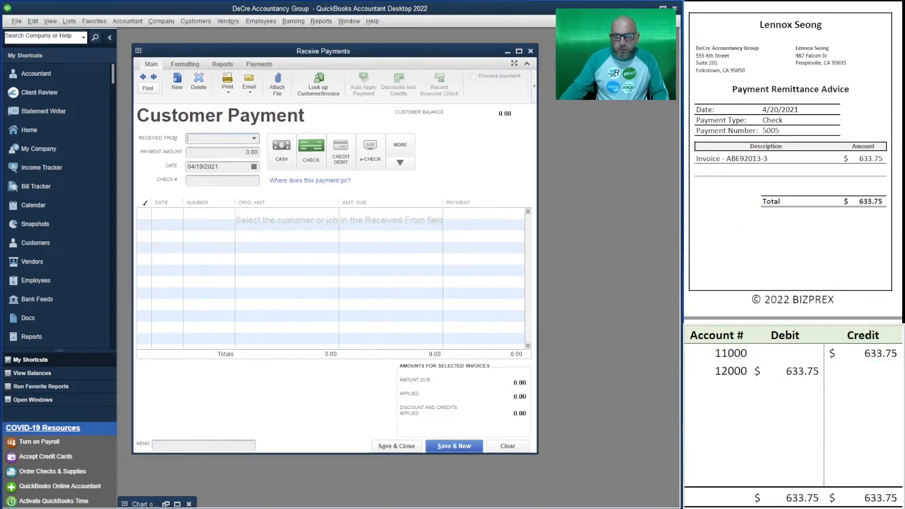
type("len")
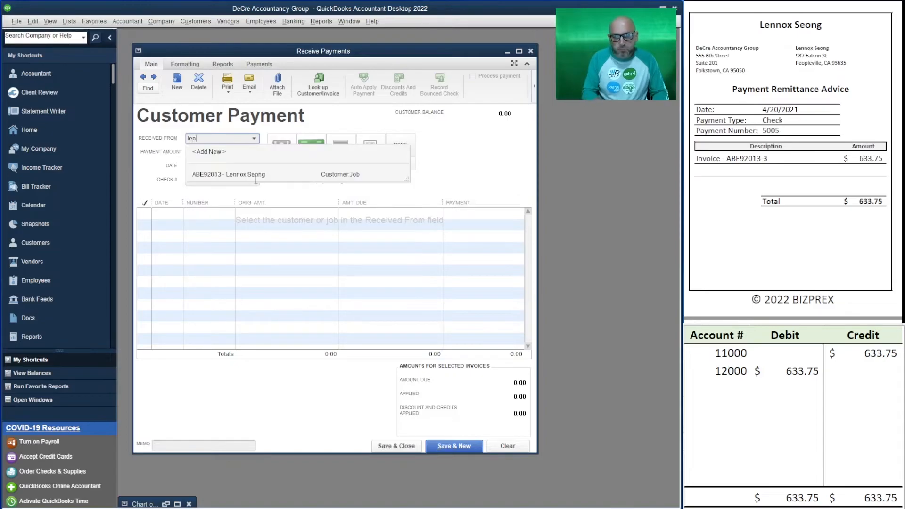
left_click(254, 175)
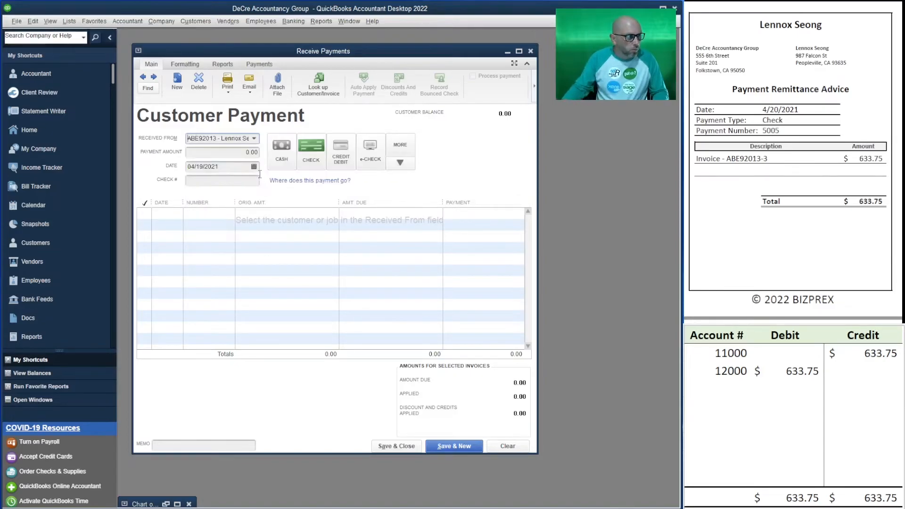
left_click(261, 152)
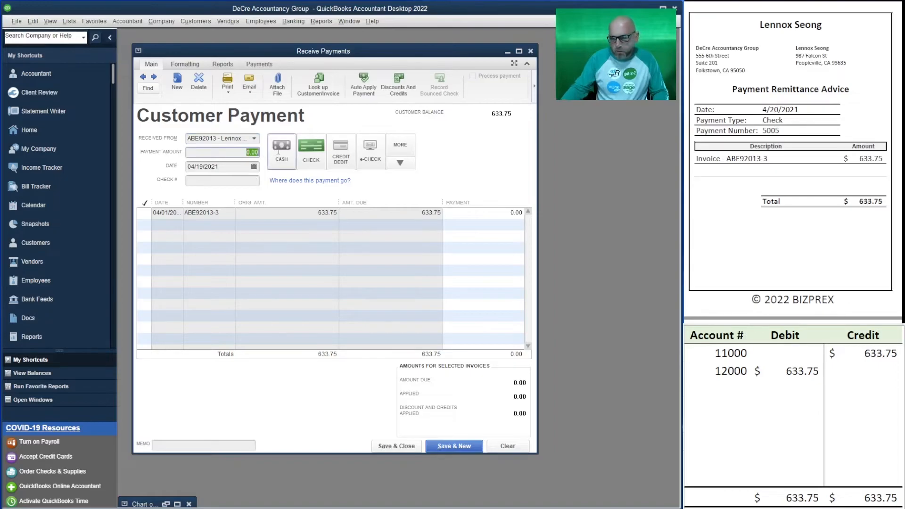
type("633.75")
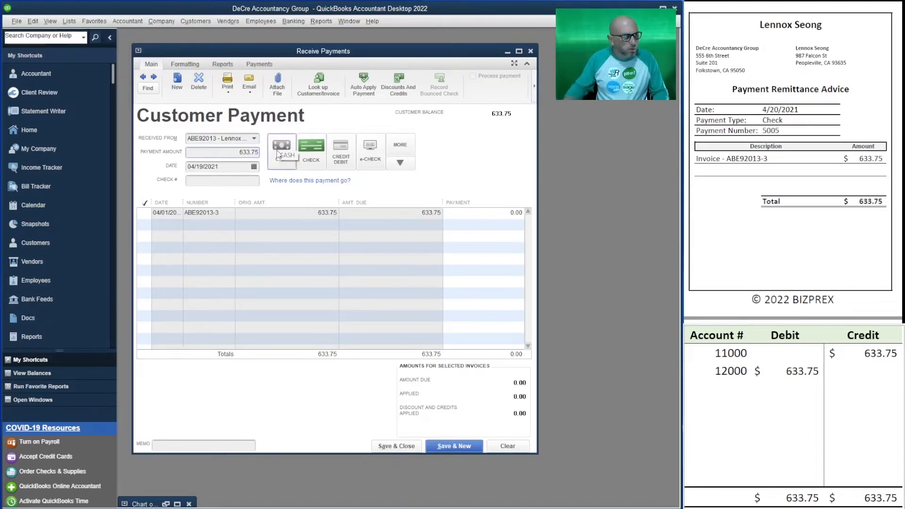
key("Tab")
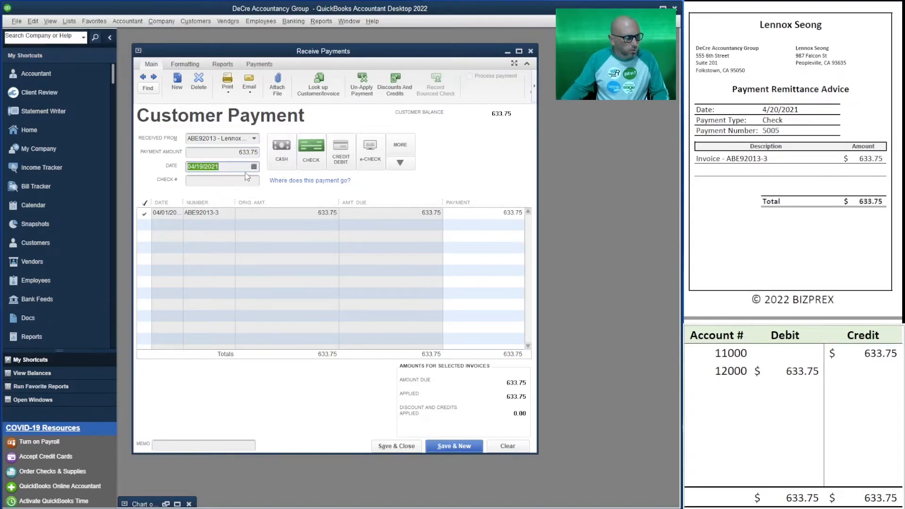
Set the payment date to 04/20/2021 and the check number to 5005, and save the customer's payment
left_click(253, 167)
left_click(232, 247)
left_click(243, 181)
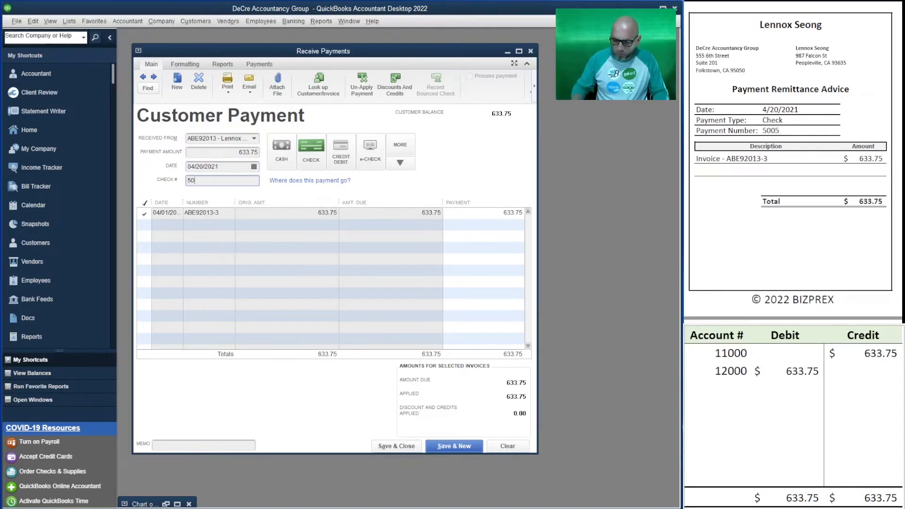
left_click(863, 372)
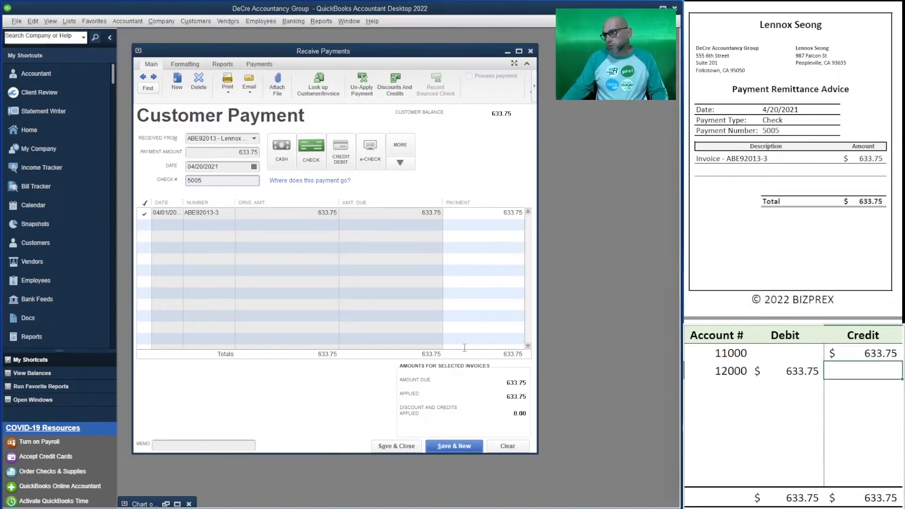
left_click(438, 445)
Fill in a payment from the customer named on the next remittance advice with an amount of 731.25 and check number 5101
scroll(791, 188, "down", 3)
scroll(791, 188, "down", 3)
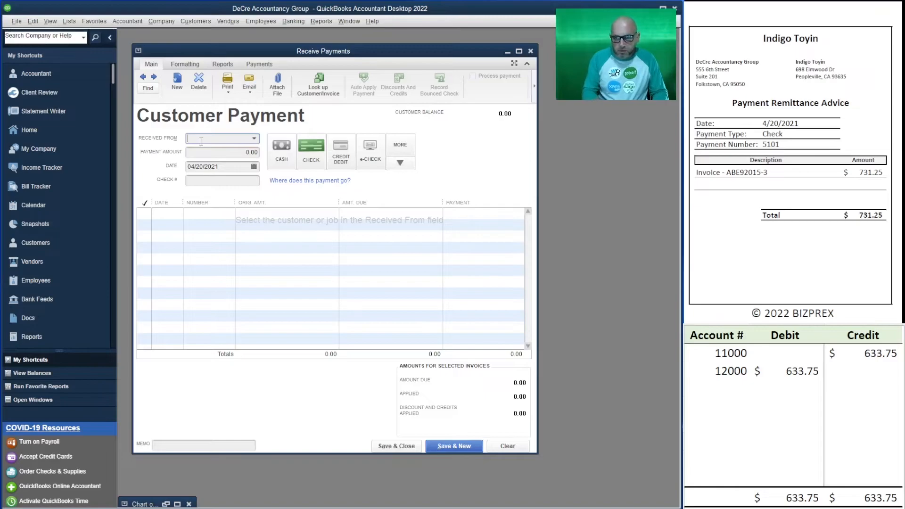
type("ind")
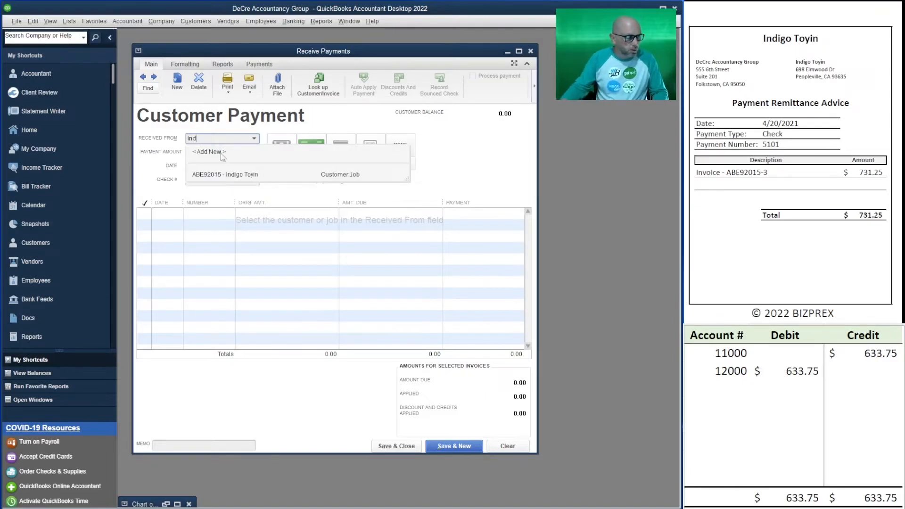
left_click(238, 174)
key("Tab")
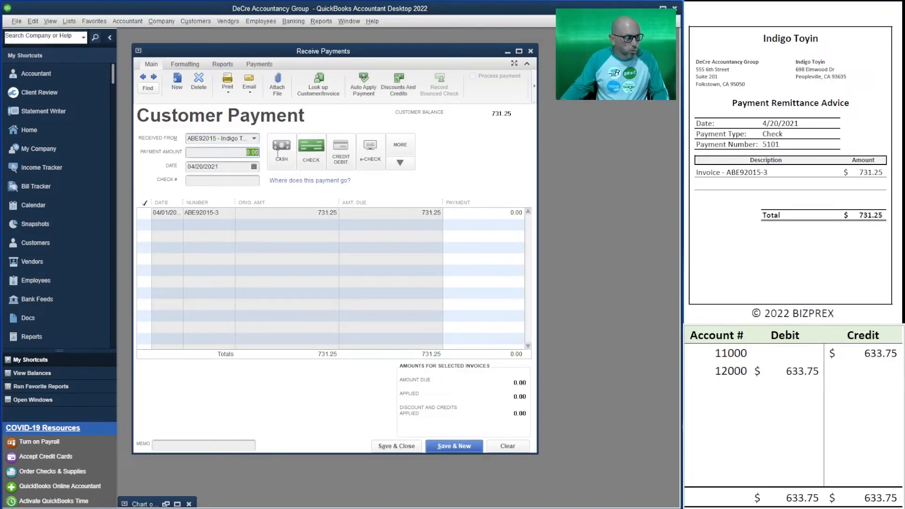
type("731.25")
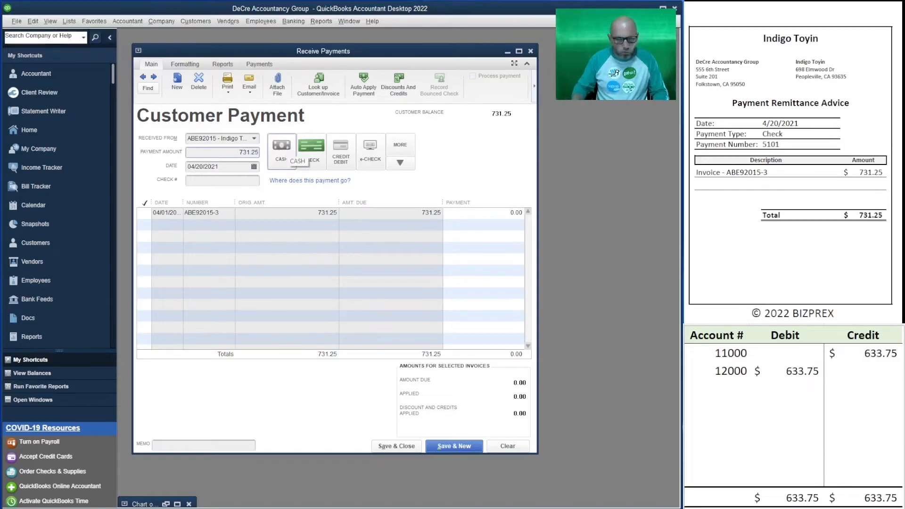
key("Tab")
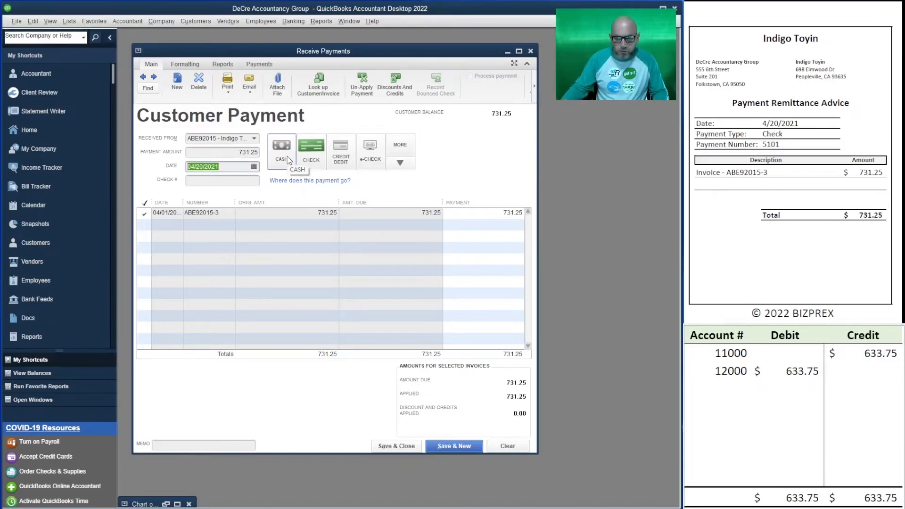
left_click(214, 184)
type("5")
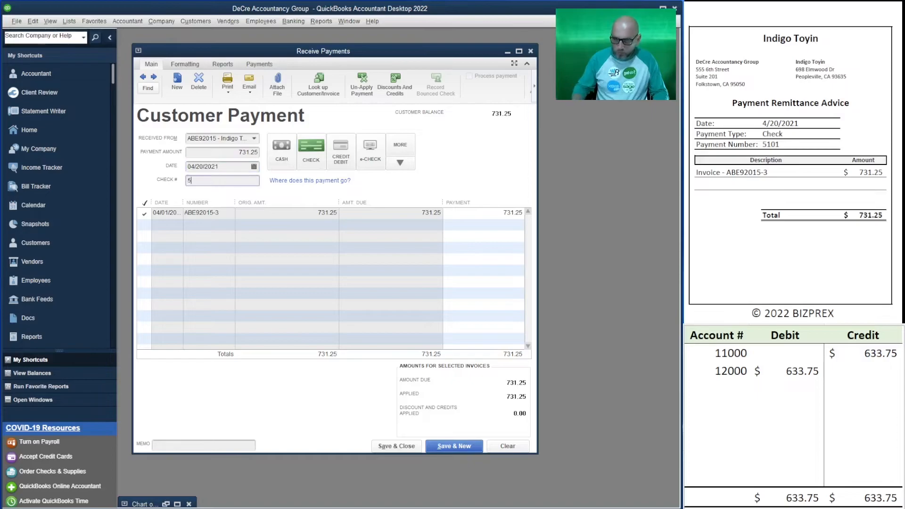
type("101")
key("Tab")
Enter 731.25 as the debit for account 12000 and the credit for account 11000, and save the customer's payment
left_click(783, 374)
type("731.25")
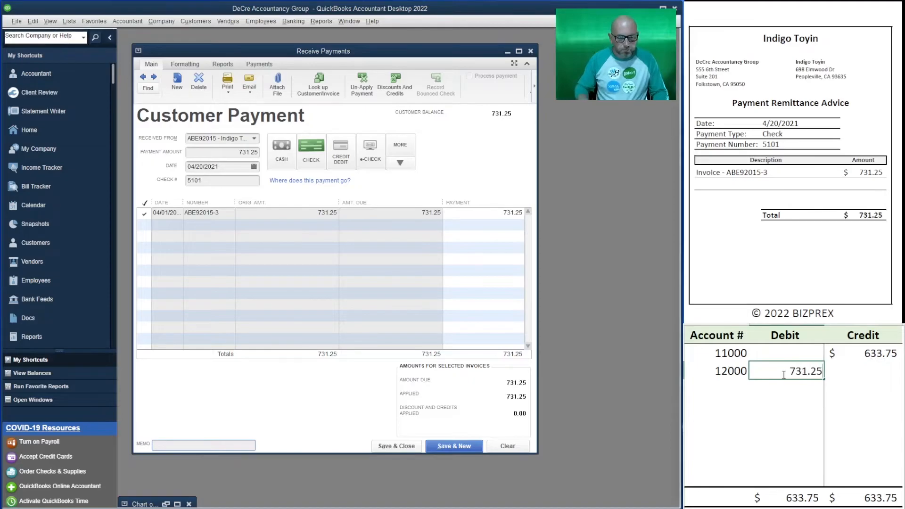
key("Up")
key("Right")
type("731.25")
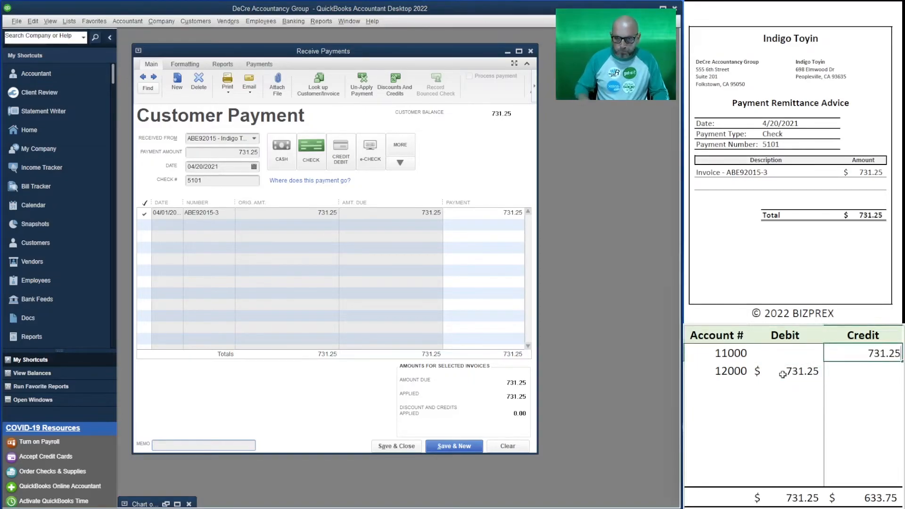
key("Return")
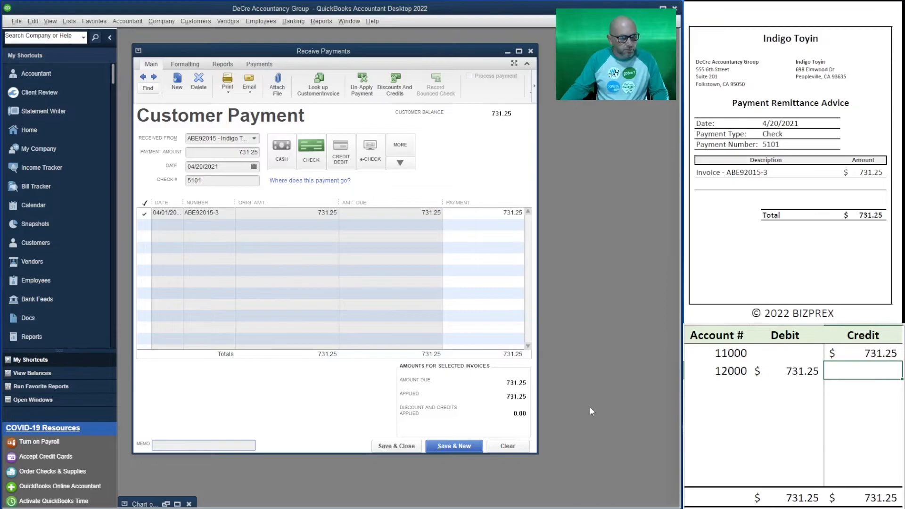
left_click(454, 446)
Fill in a payment from the customer named on the next remittance advice with an amount of 585.00 and check number 5197
scroll(790, 188, "down", 5)
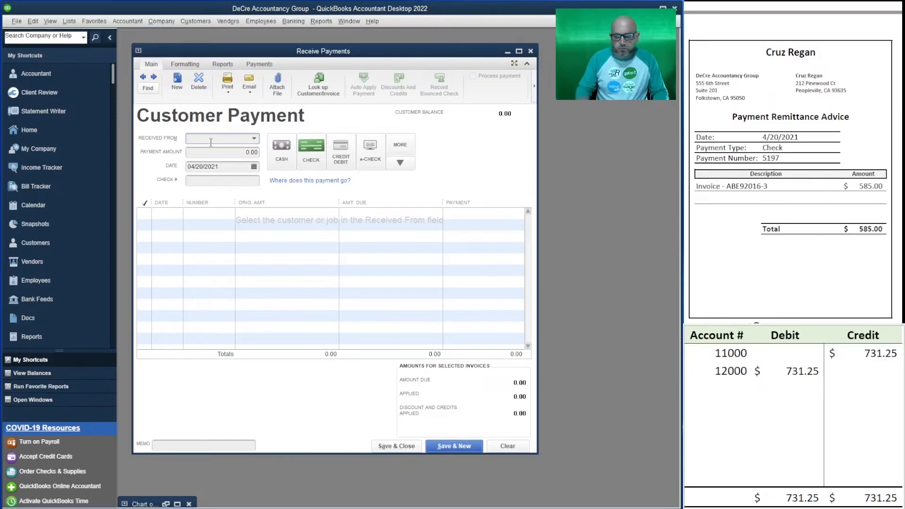
type("cru")
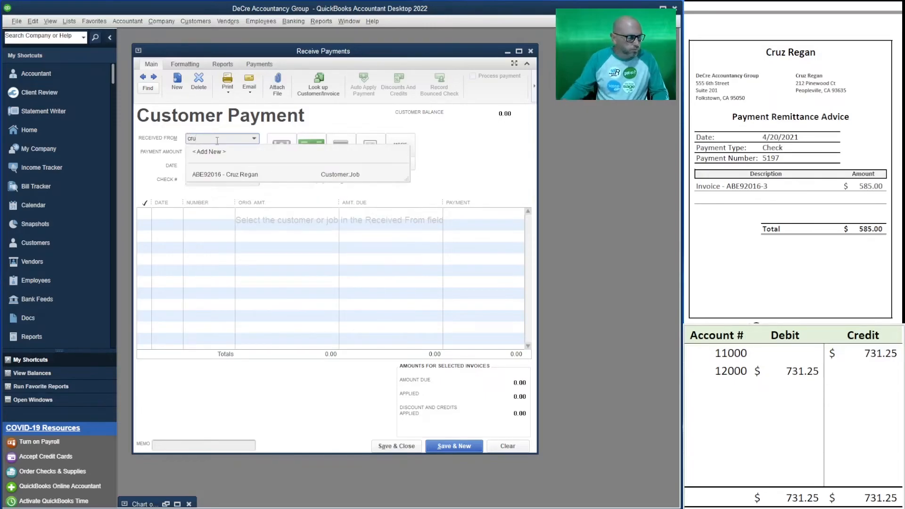
left_click(221, 174)
key("Tab")
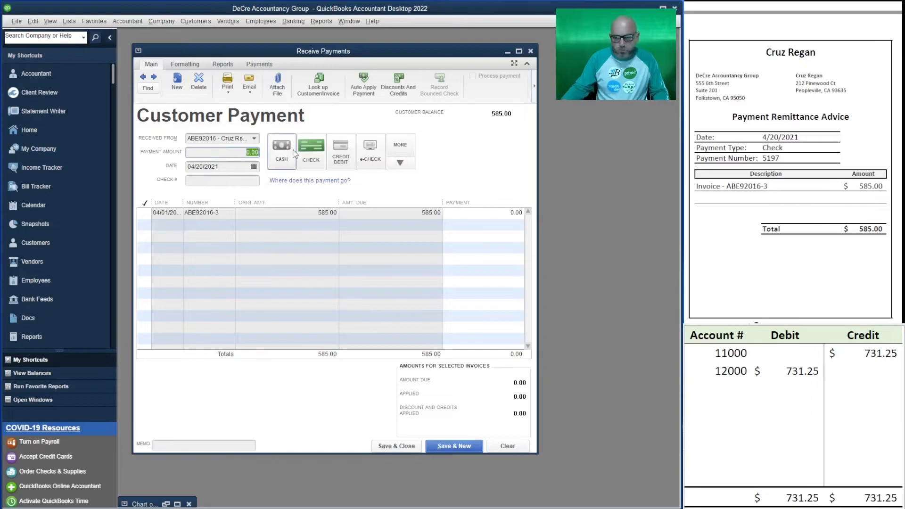
type("585")
key("Tab")
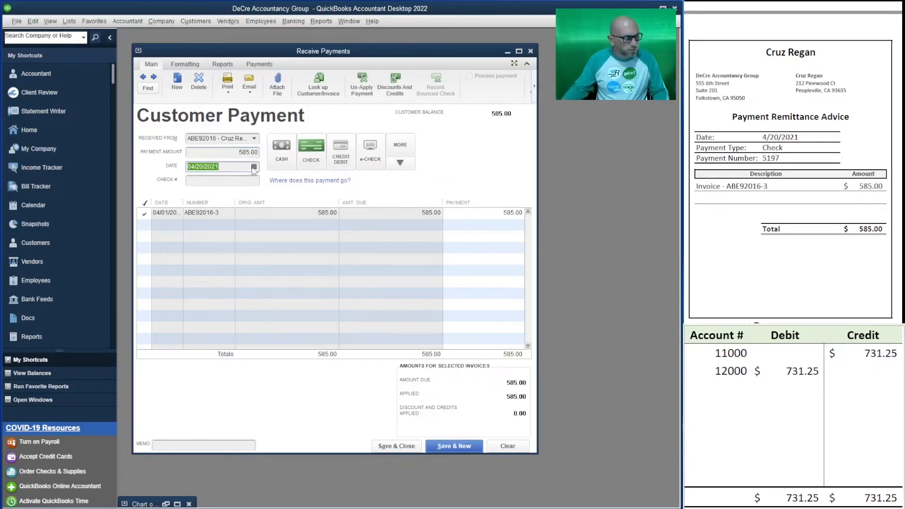
left_click(219, 179)
type("519")
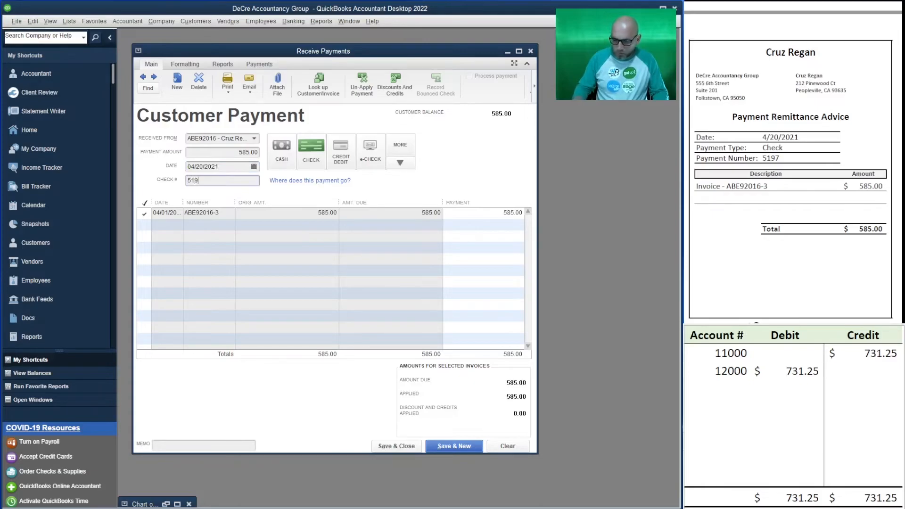
type("7")
Enter 585.00 as the debit for account 12000 and the credit for account 11000, and save the customer's payment
left_click(797, 373)
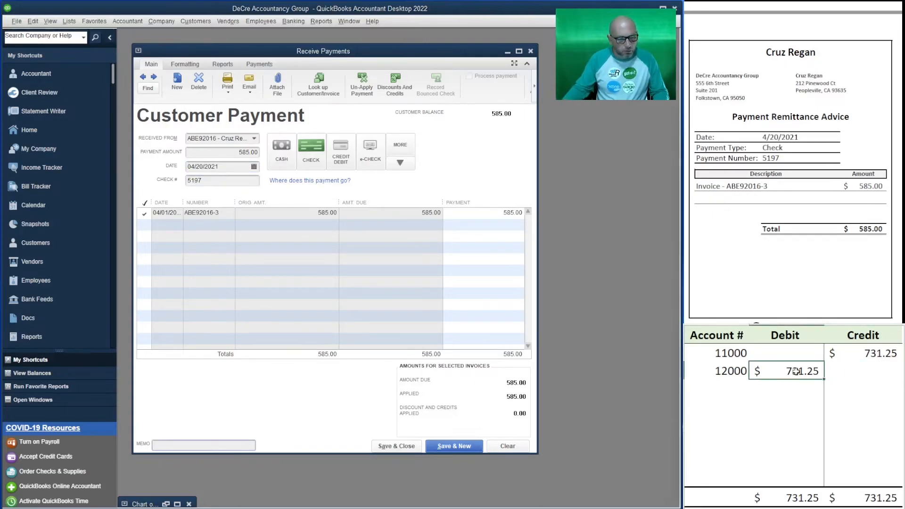
type("585")
key("Up")
key("Right")
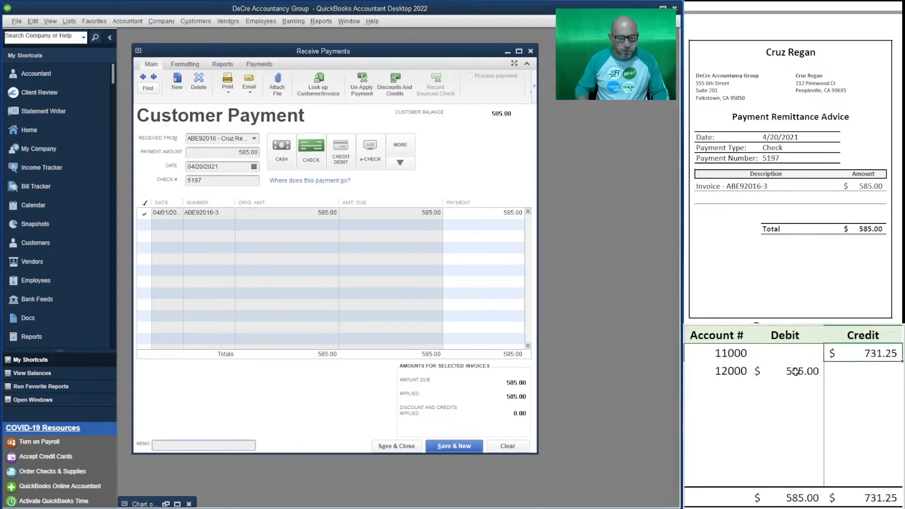
type("585")
key("Return")
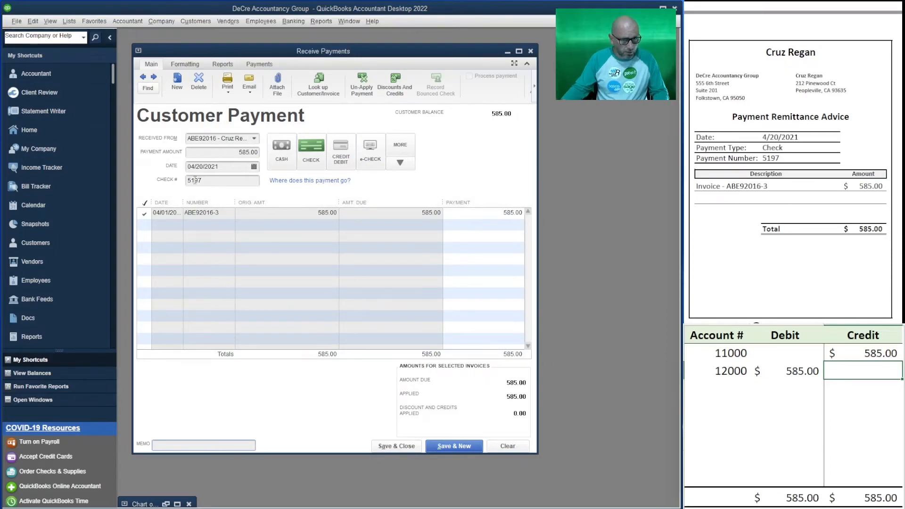
left_click(461, 446)
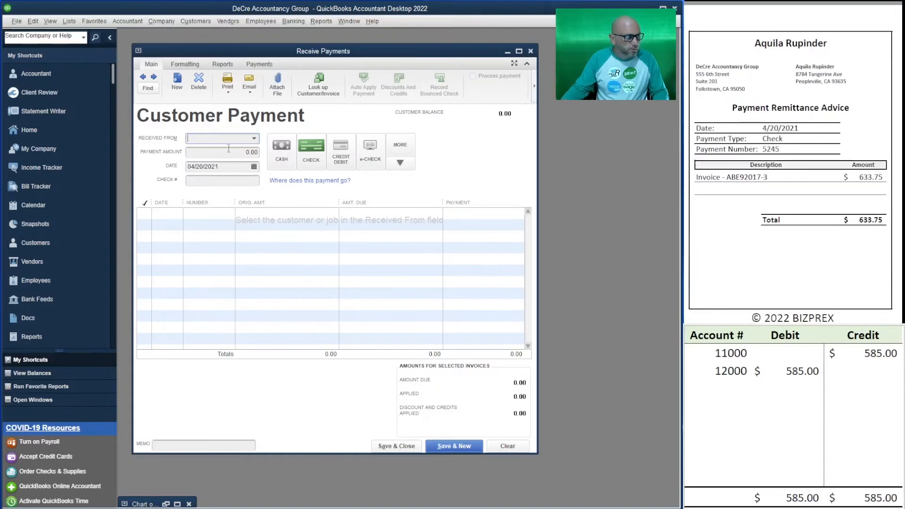
Fill in a payment from the customer named on the next remittance advice with an amount of 633.75 and check number 5245
type("aq")
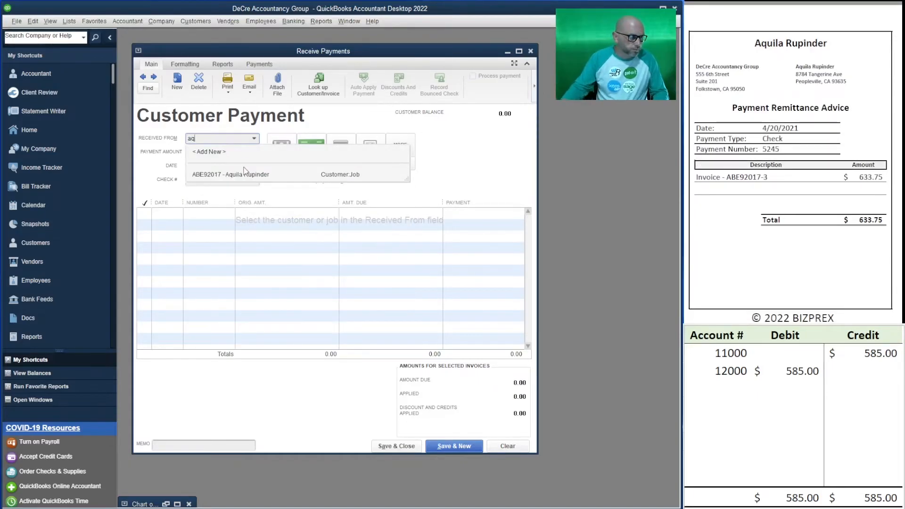
left_click(244, 173)
left_click(232, 152)
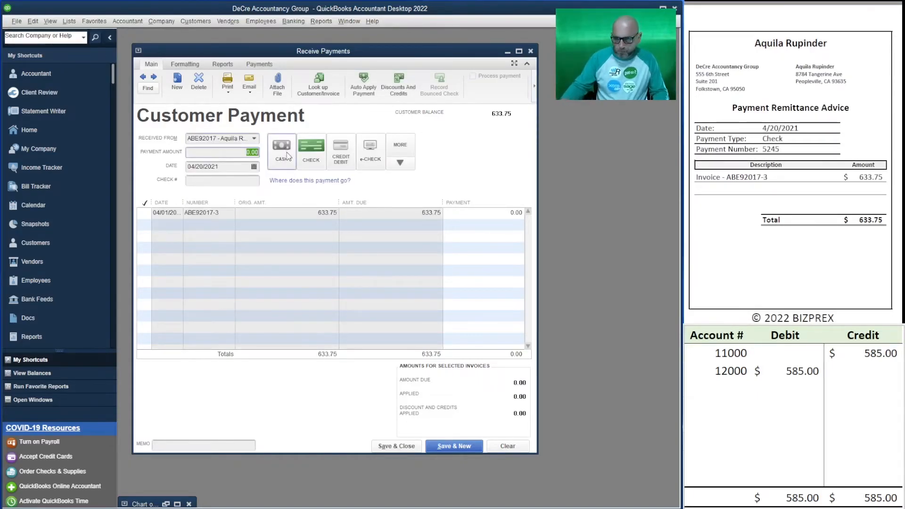
type("633.75")
key("Tab")
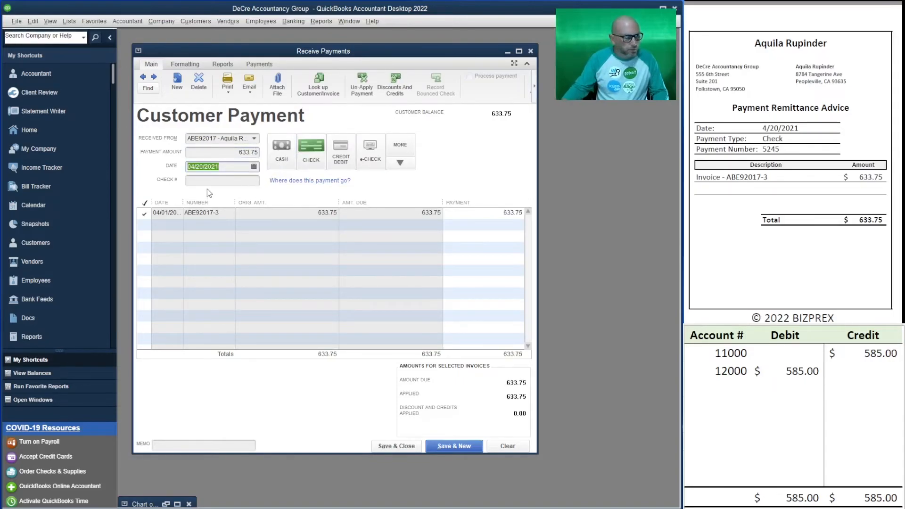
left_click(216, 181)
type("52")
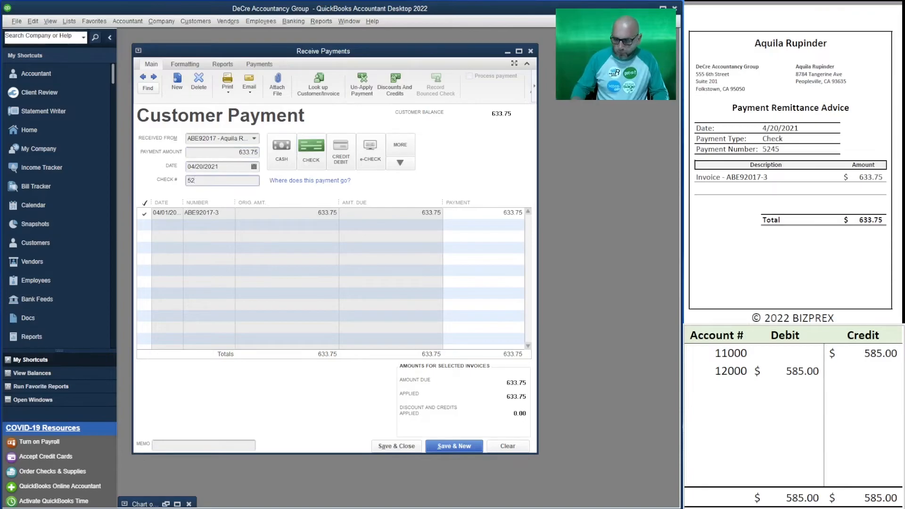
type("45")
key("Tab")
Enter 633.75 as the debit for account 12000 and the credit for account 11000, and save the customer's payment
left_click(806, 372)
type("633.75")
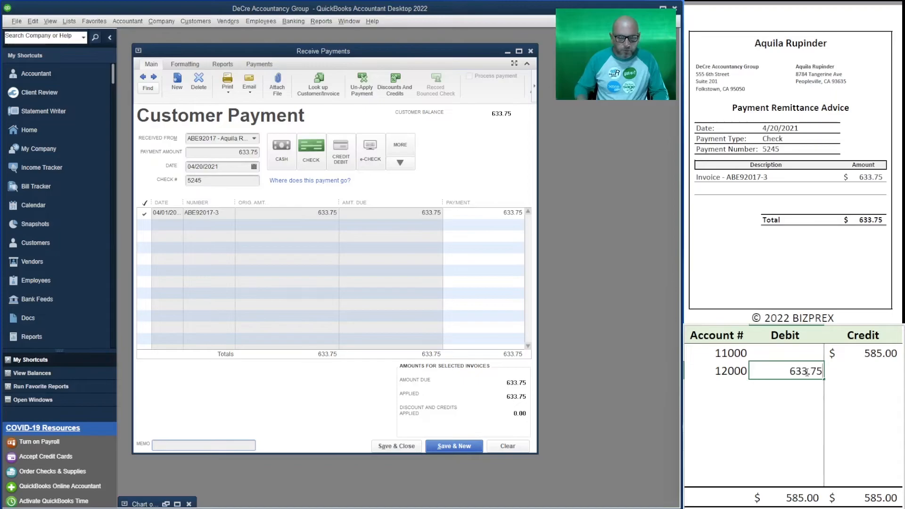
key("Up")
key("Right")
type("633.75")
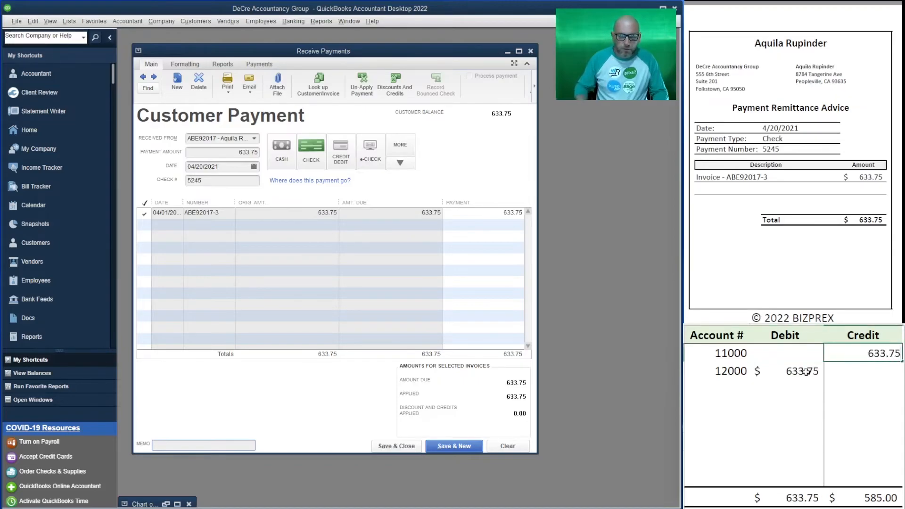
key("Return")
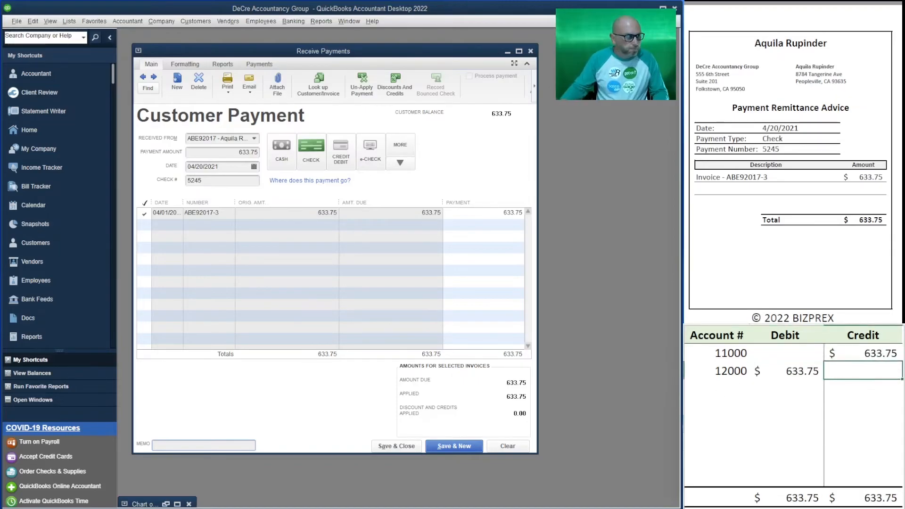
left_click(455, 447)
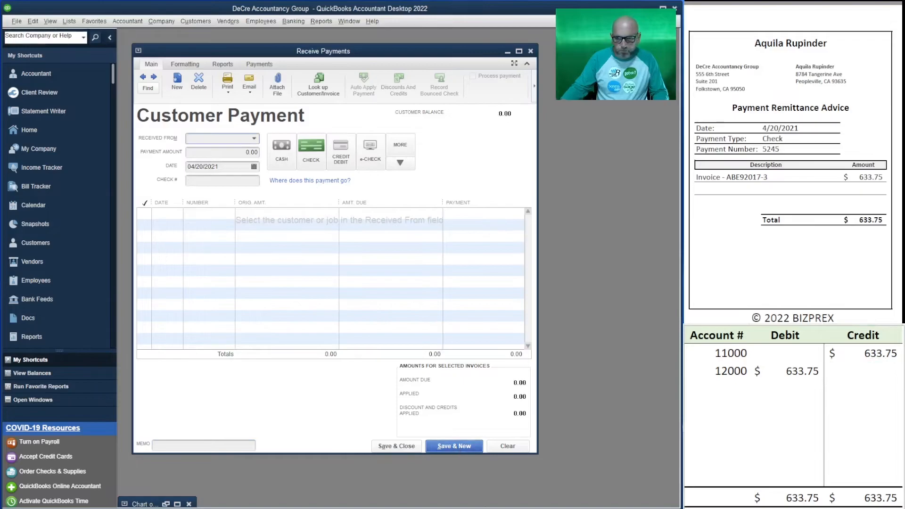
Fill in a payment from the customer named on the next remittance advice with an amount of 828.75 and check number 5293
scroll(791, 188, "down", 5)
scroll(791, 165, "down", 1)
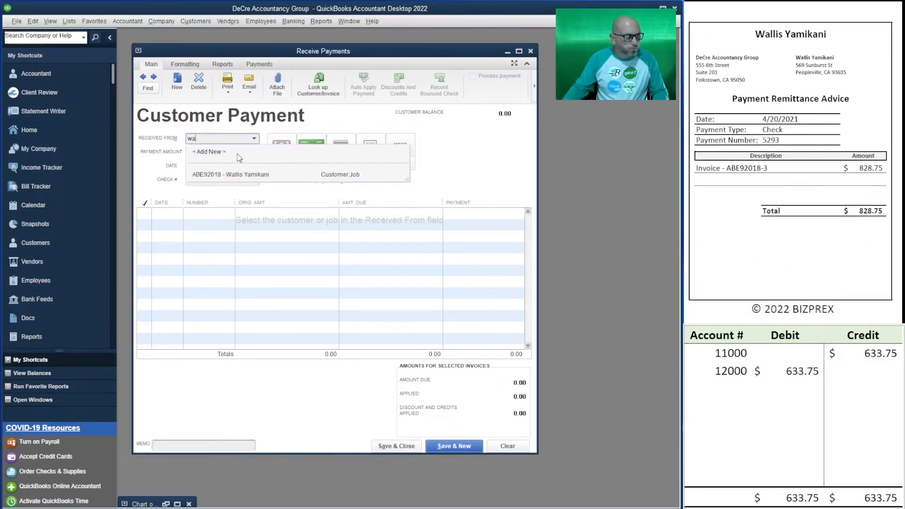
left_click(267, 174)
type("828.75")
key("Tab")
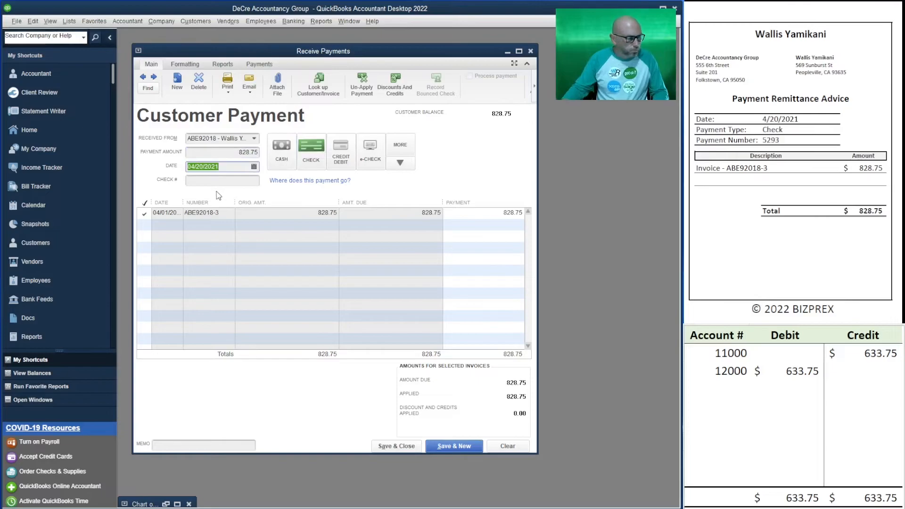
left_click(222, 180)
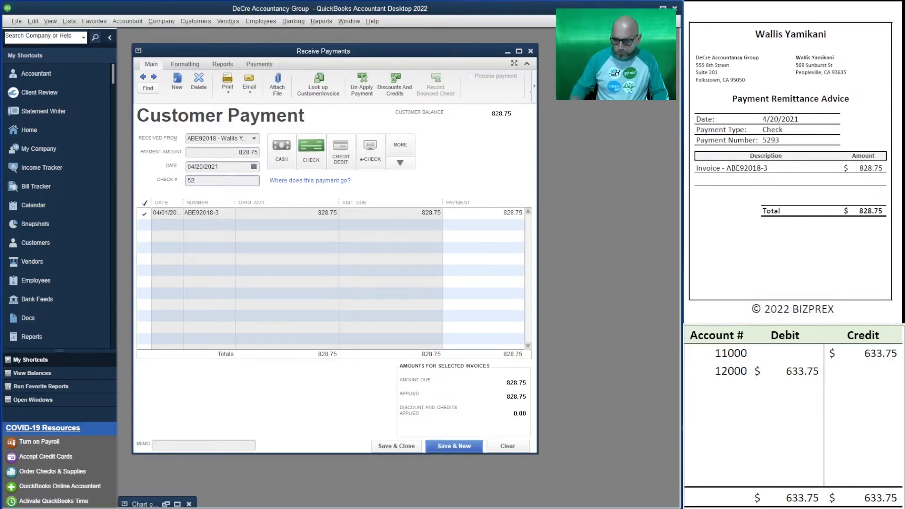
key("Tab")
Enter 828.75 as the debit for account 12000 and the credit for account 11000, and save the customer's payment
left_click(798, 372)
type("828.75")
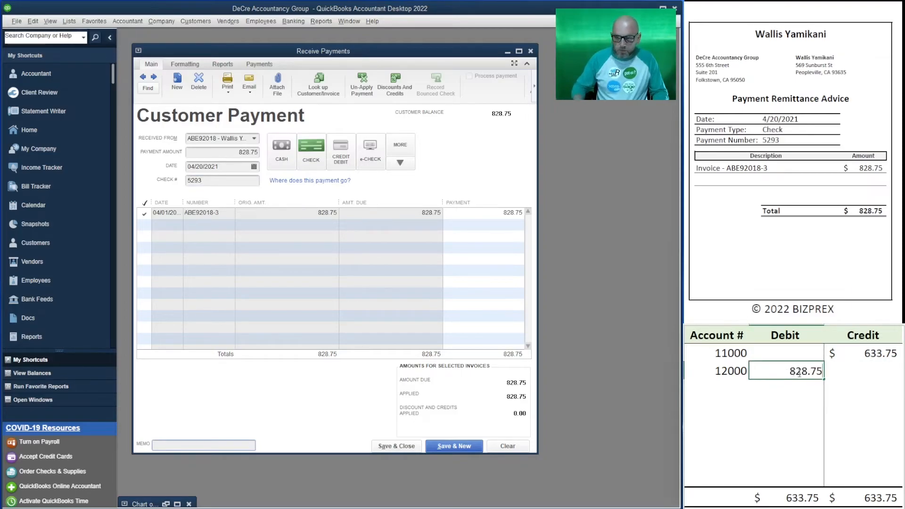
key("Tab")
key("Up")
type("8")
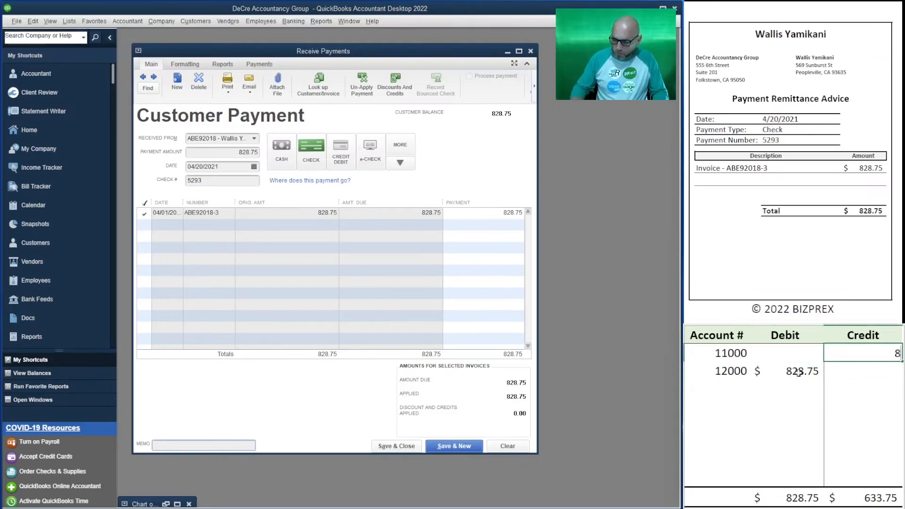
type("28.75")
key("Return")
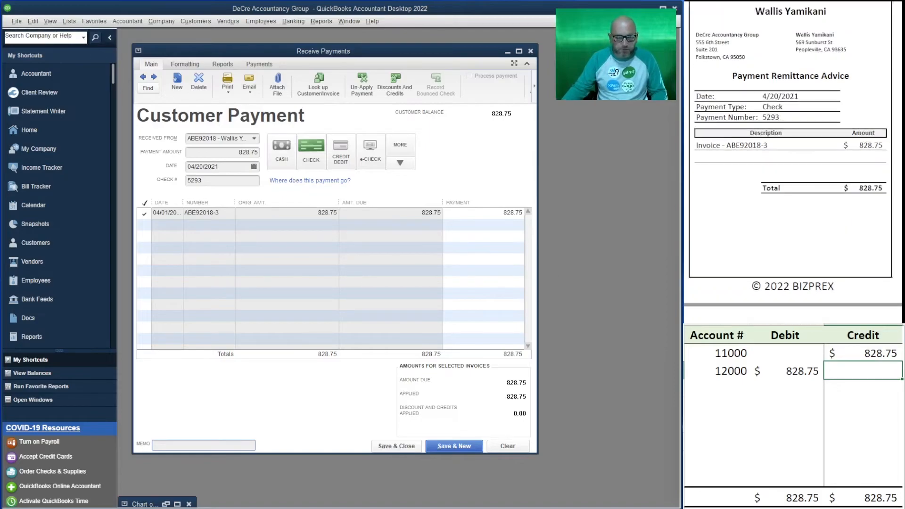
left_click(456, 447)
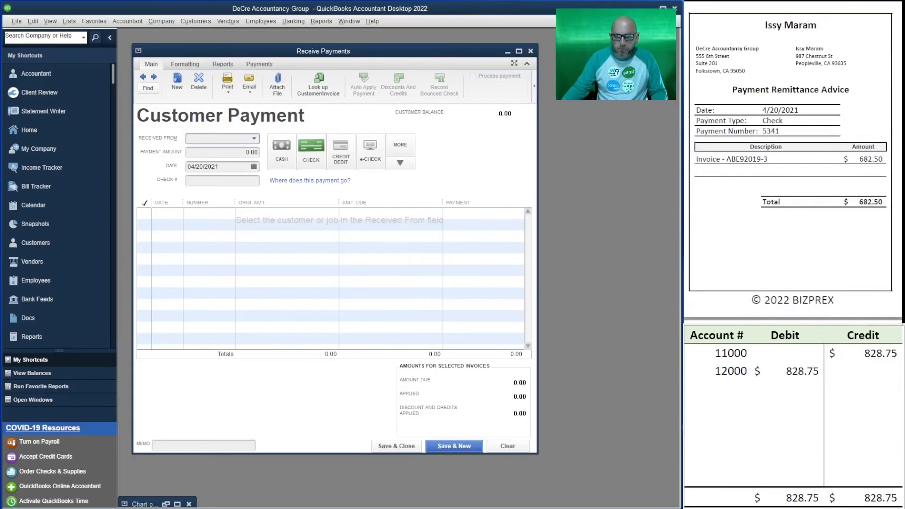
Fill in a payment from the customer named on the next remittance advice with an amount of 682.50 and check number 5341
type("issy")
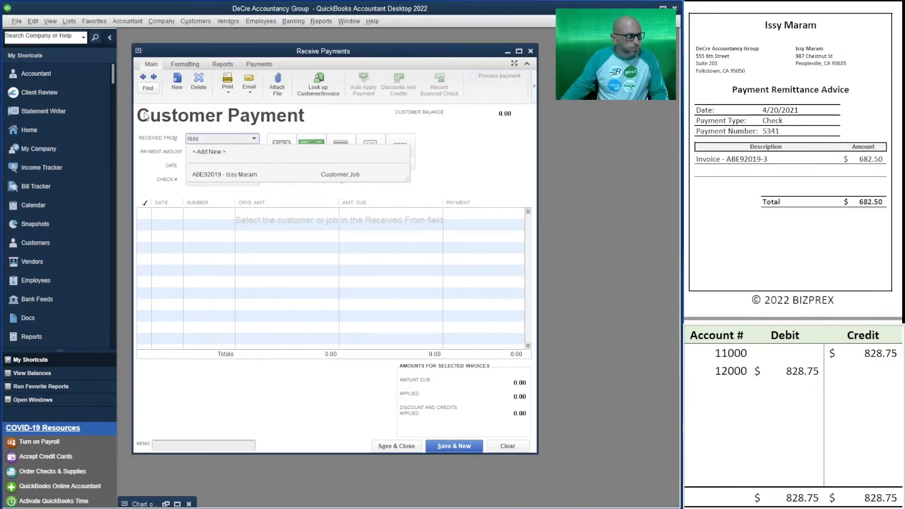
left_click(232, 175)
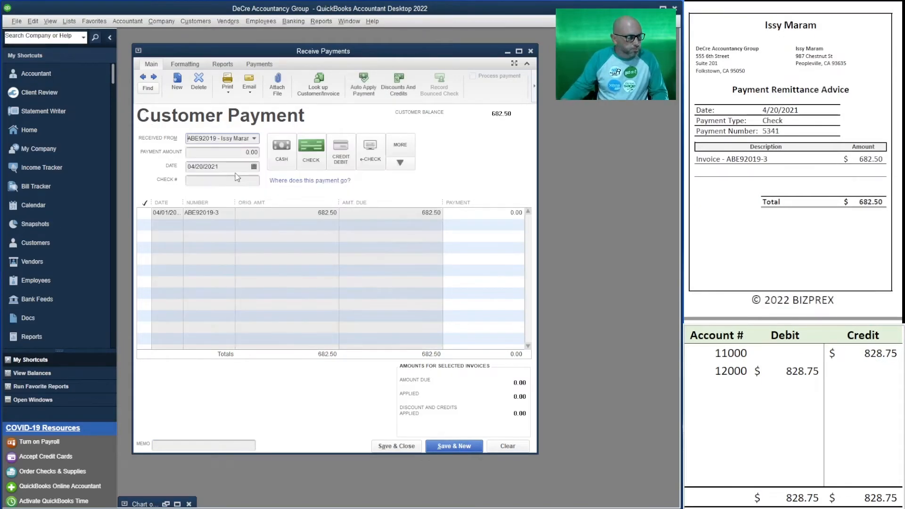
type("682.50")
key("Tab")
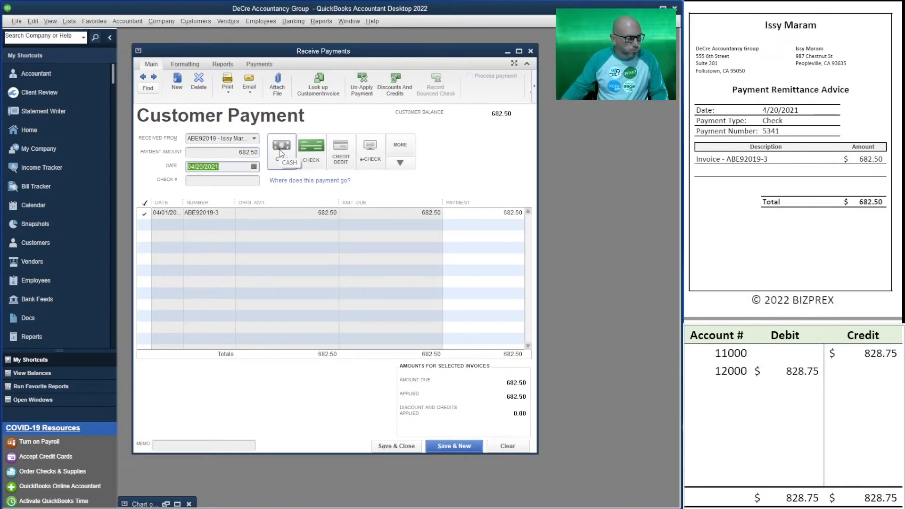
left_click(218, 182)
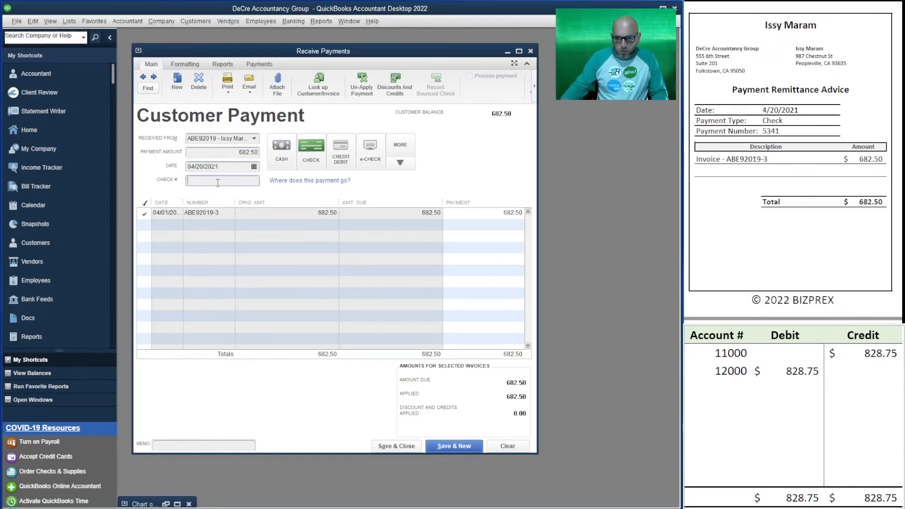
key("Tab")
Enter 682.50 as the debit for account 12000 and the credit for account 11000, and save the customer's payment
left_click(802, 372)
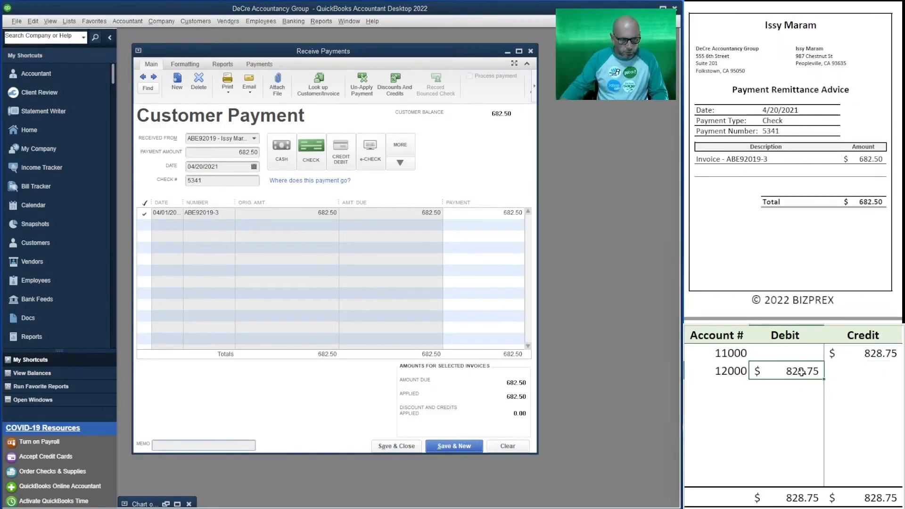
type("682.50")
key("Up")
key("Right")
type("682.40")
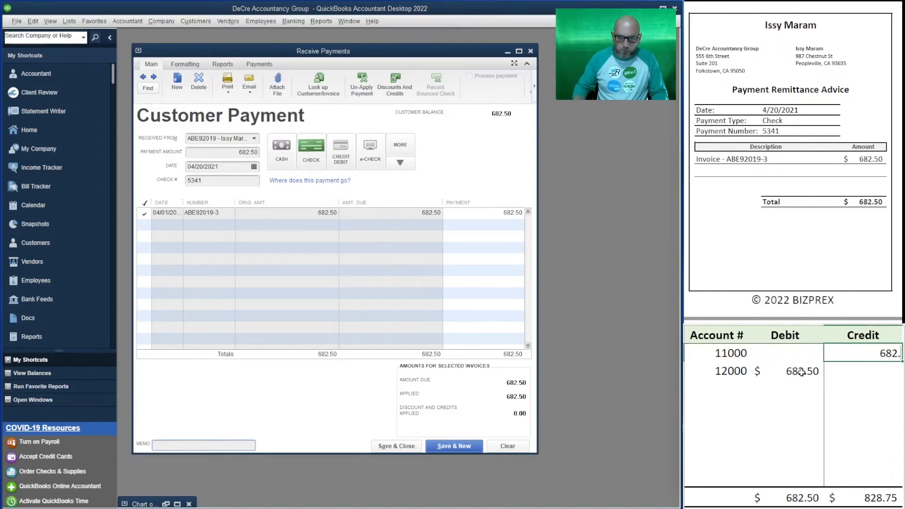
key("BackSpace")
key("BackSpace")
key("BackSpace")
type(".50")
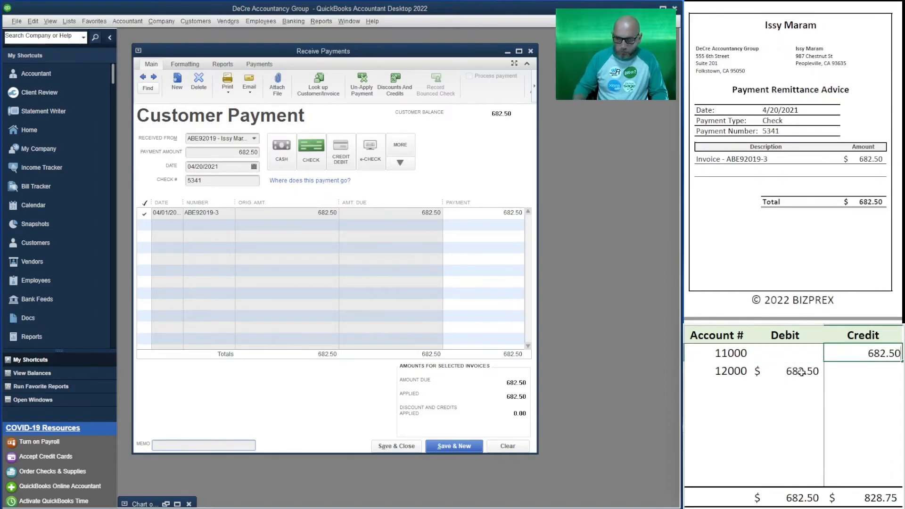
key("Return")
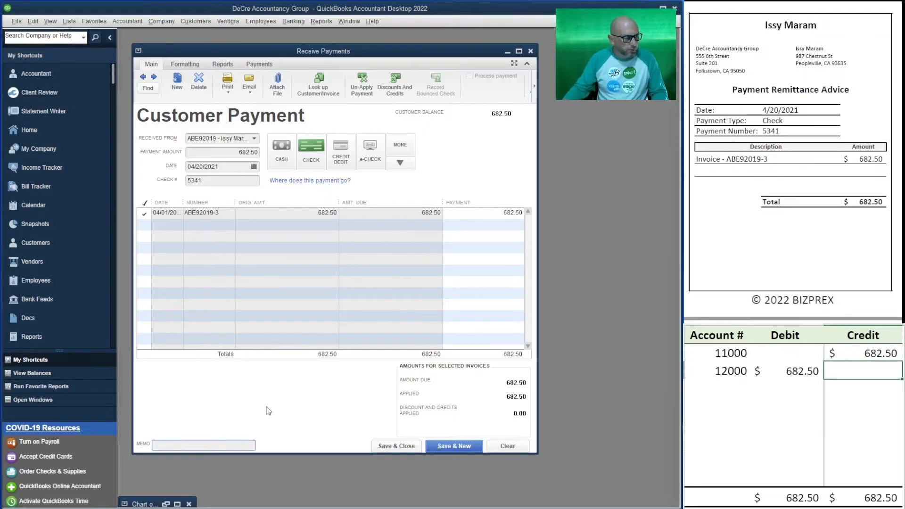
left_click(454, 446)
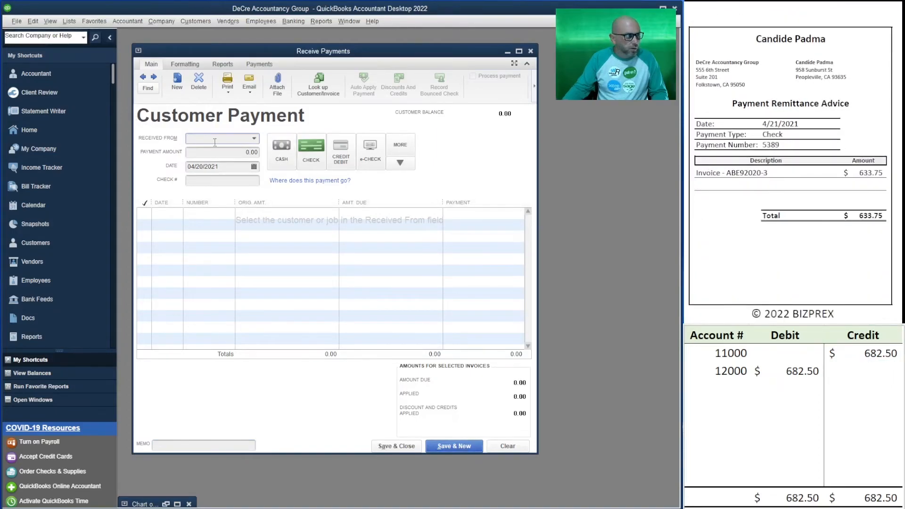
Fill in a payment from the customer named on the remittance advice with amount 633.75, date 04/21/2021 and check number 5389
type("abe92")
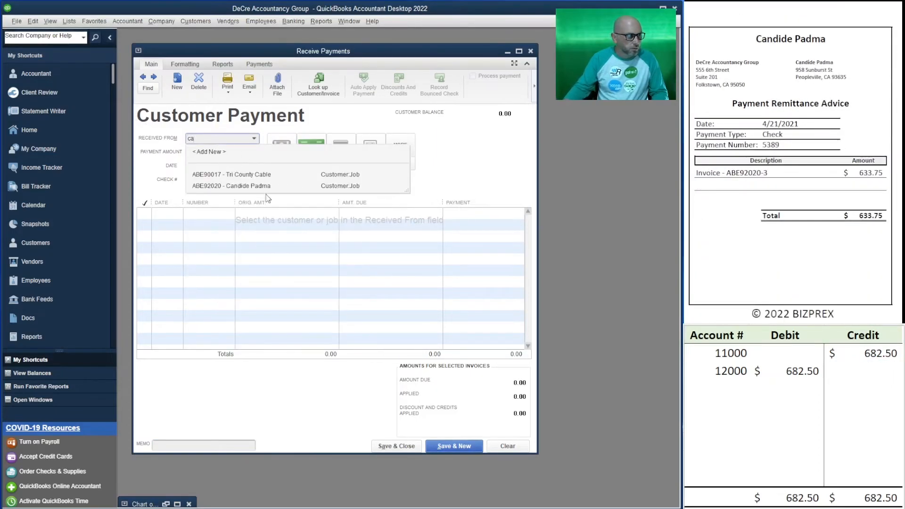
left_click(268, 189)
key("Tab")
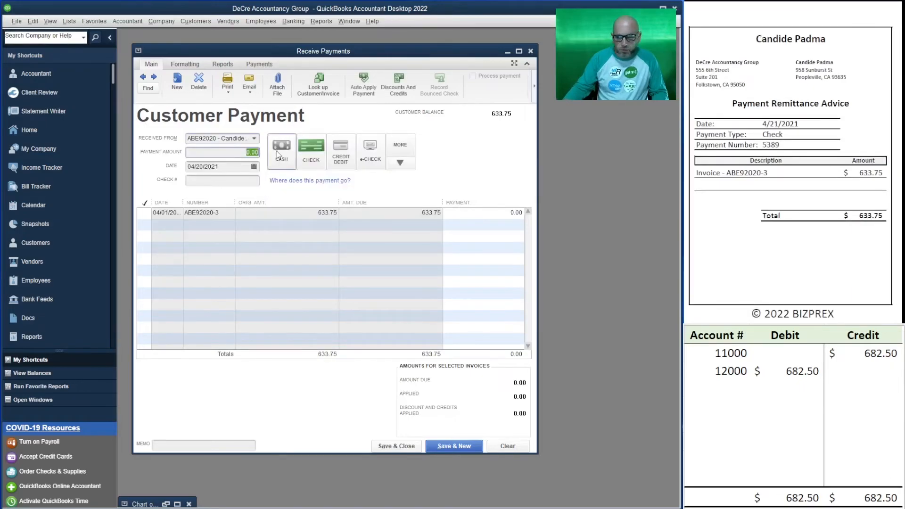
type("633.75")
key("Tab")
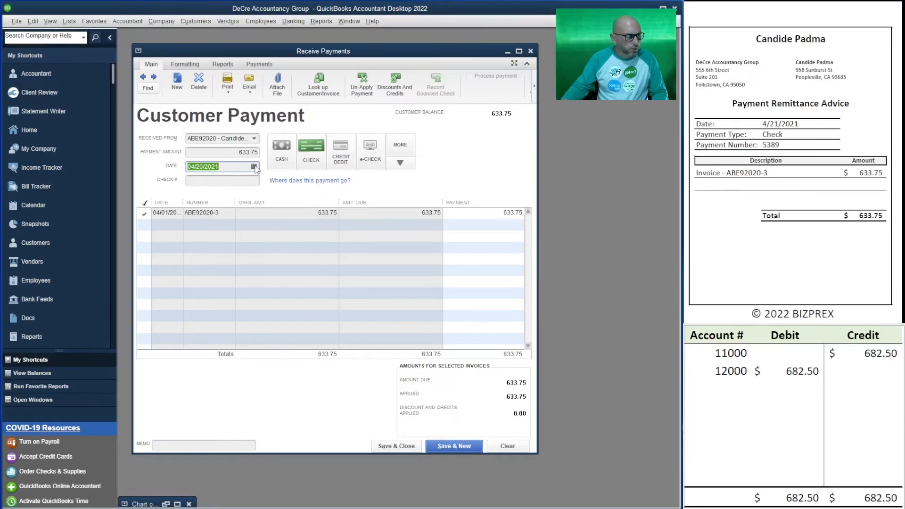
left_click(254, 166)
left_click(241, 237)
left_click(243, 181)
type("5389")
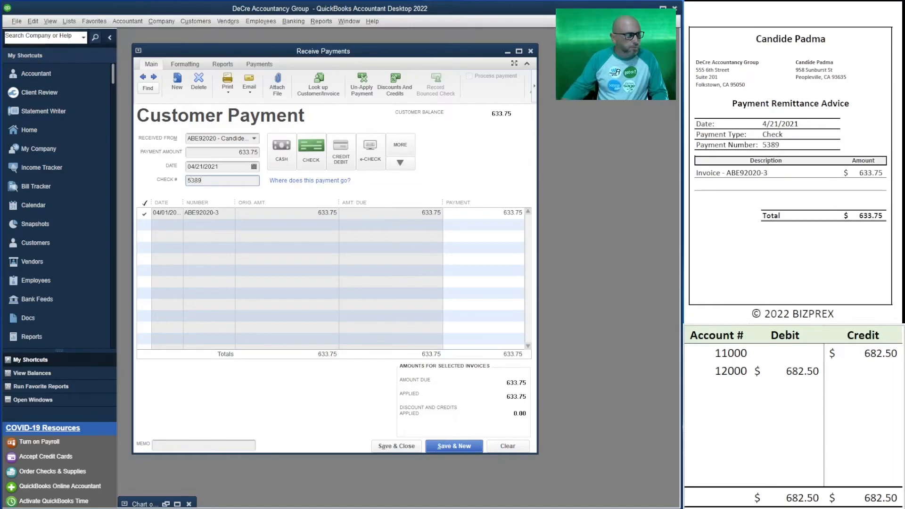
Enter 633.75 as the debit for account 12000 and the credit for account 11000, and save the customer's payment
left_click(803, 371)
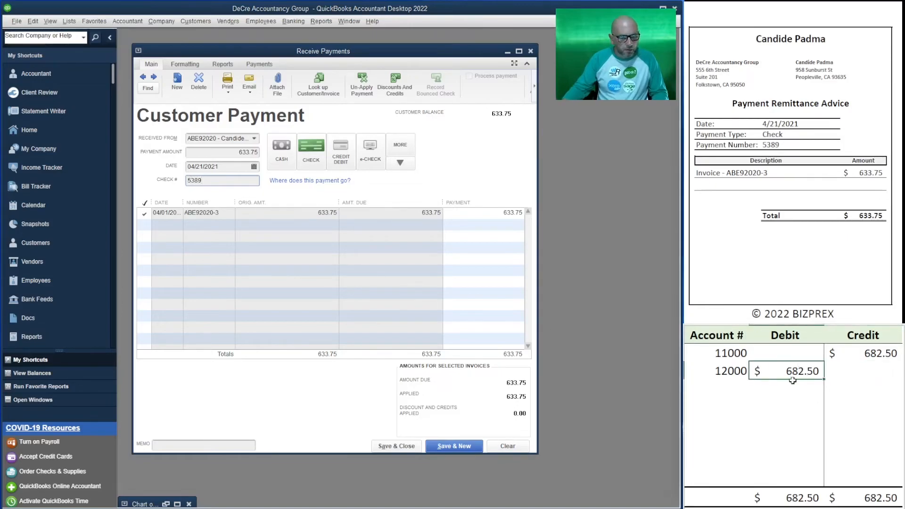
type("633.75")
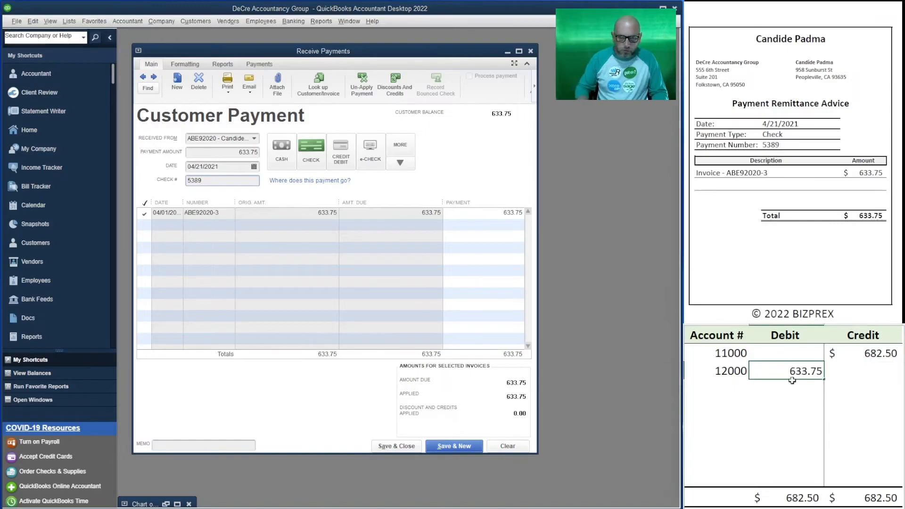
key("Up")
key("Right")
type("633.7")
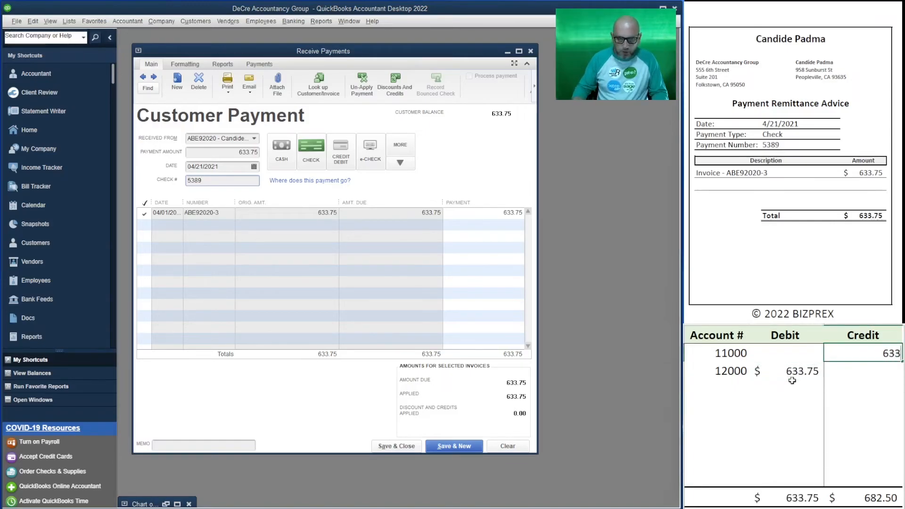
key("Escape")
type("633.75")
key("Return")
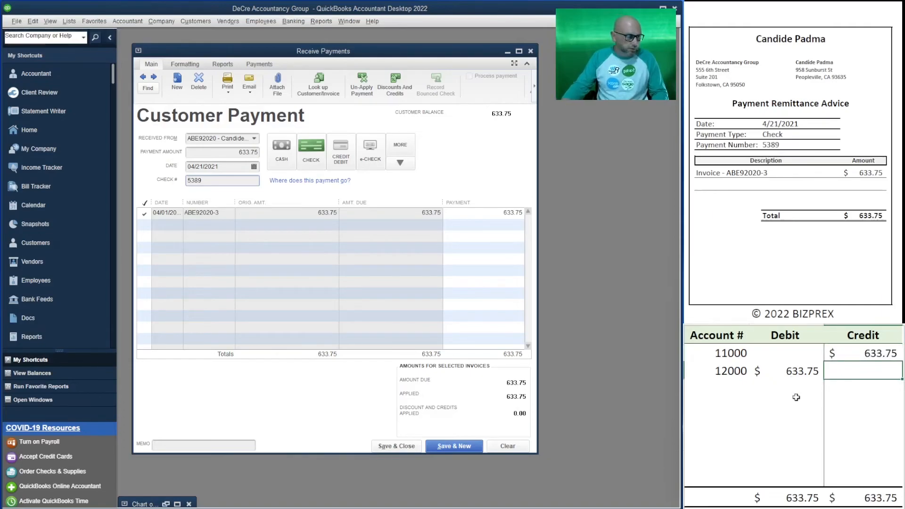
left_click(460, 446)
Fill in a payment from the customer named on the next remittance advice with an amount of 536.25 and check number 5437
scroll(790, 160, "down", 5)
scroll(791, 160, "down", 5)
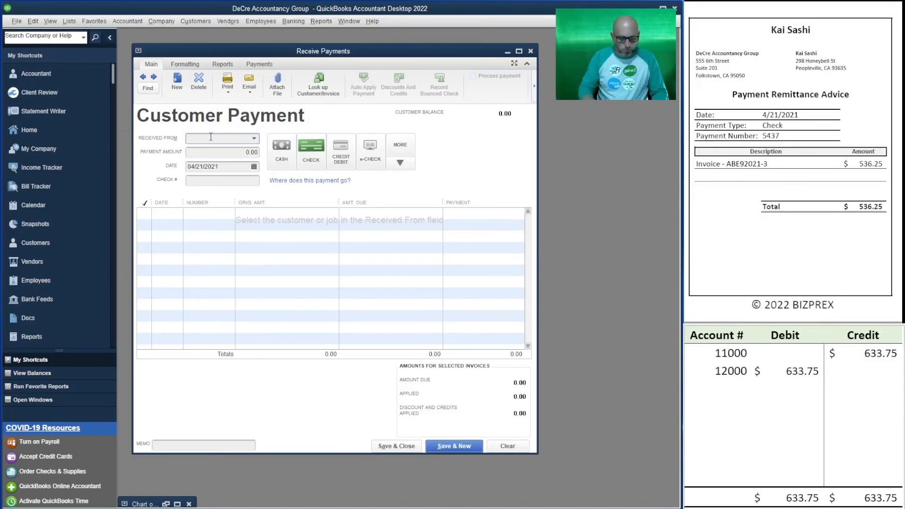
type("kai")
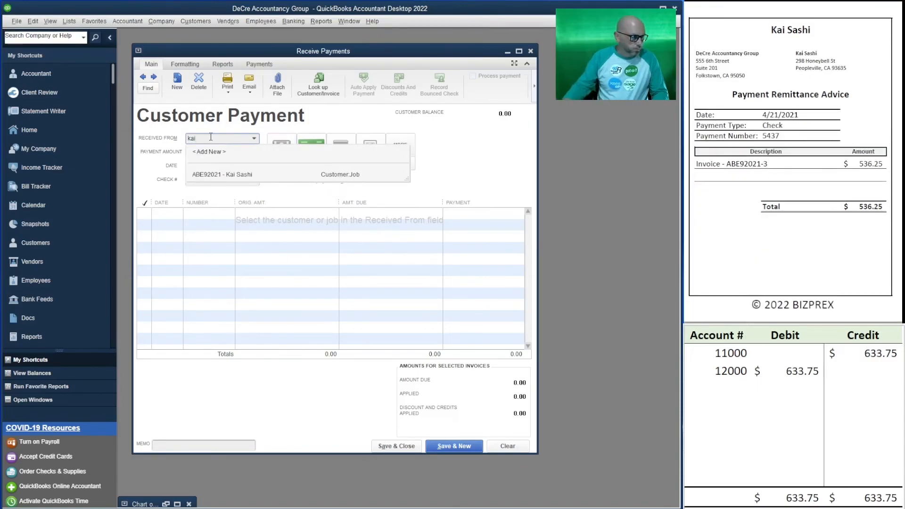
left_click(241, 175)
key("Tab")
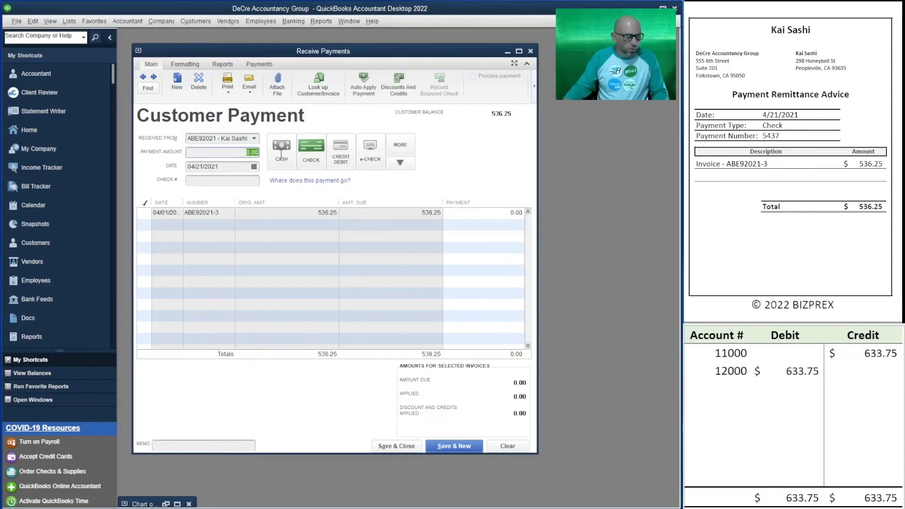
type("536.25")
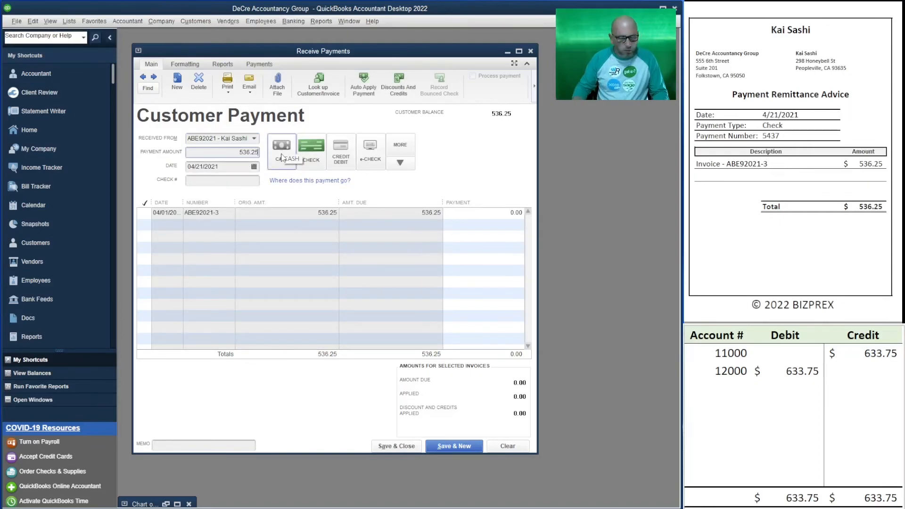
key("Tab")
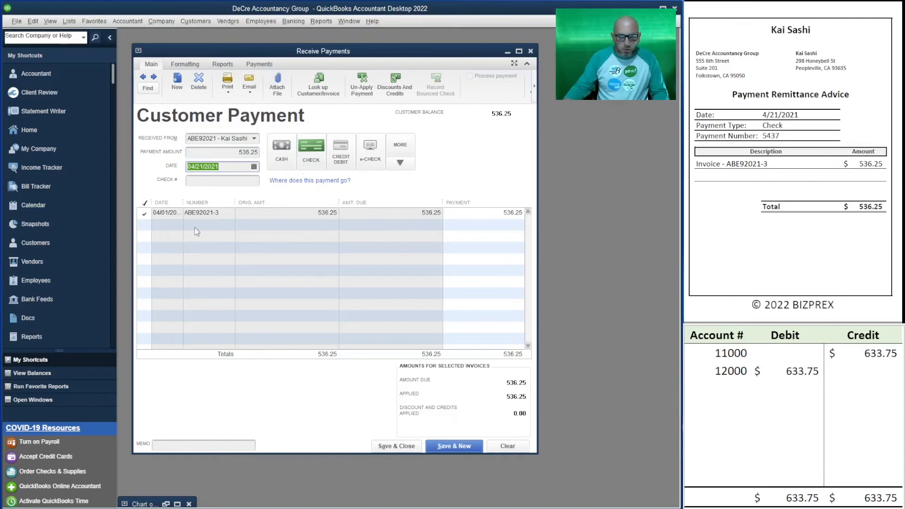
left_click(220, 179)
type("5437")
key("Tab")
Enter 536.25 as the debit for account 12000 and the credit for account 11000, and save the customer's payment
left_click(780, 371)
left_click(780, 371)
type("536")
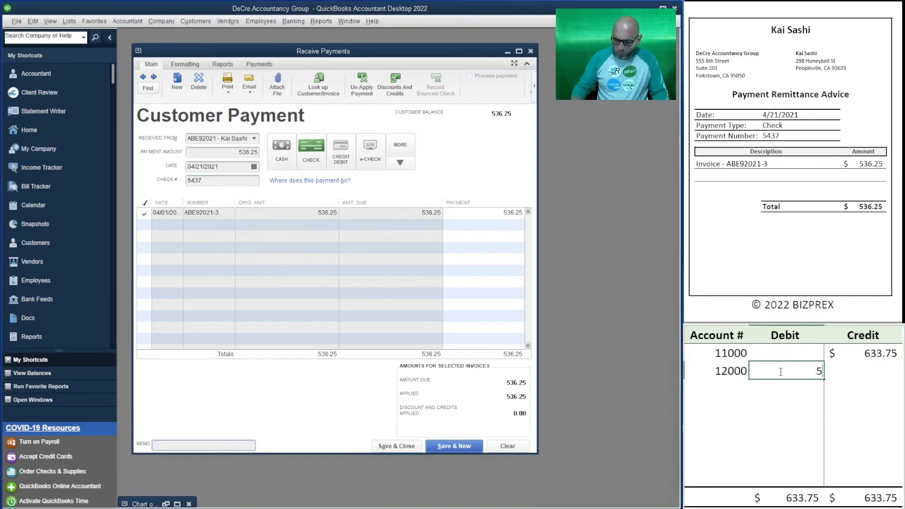
type(".25")
key("Up")
key("Right")
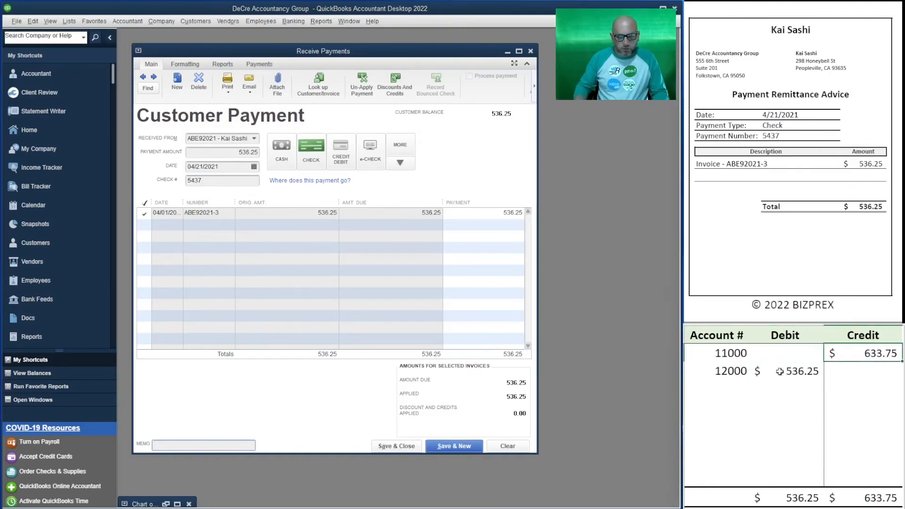
type("536.25")
key("Return")
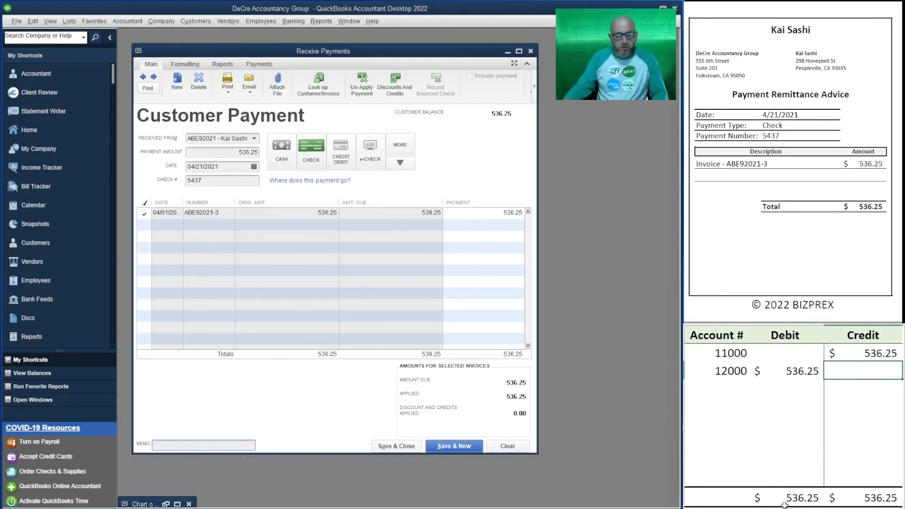
left_click(453, 445)
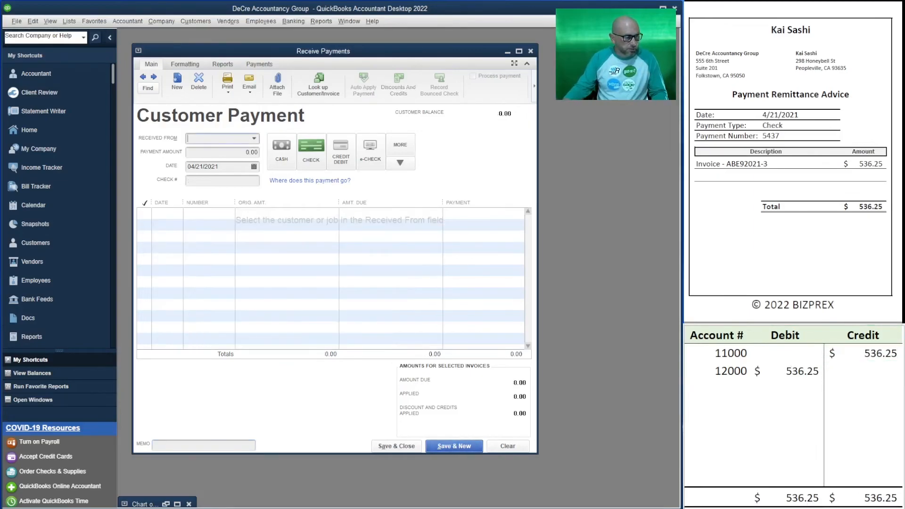
Fill in a payment from the customer named on the next remittance advice with an amount of 682.50 and check number 5485
scroll(792, 160, "down", 10)
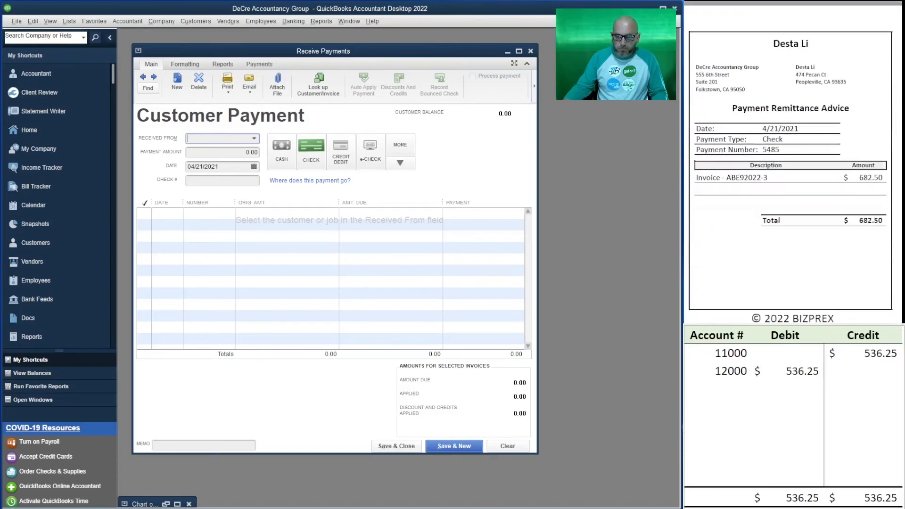
type("des")
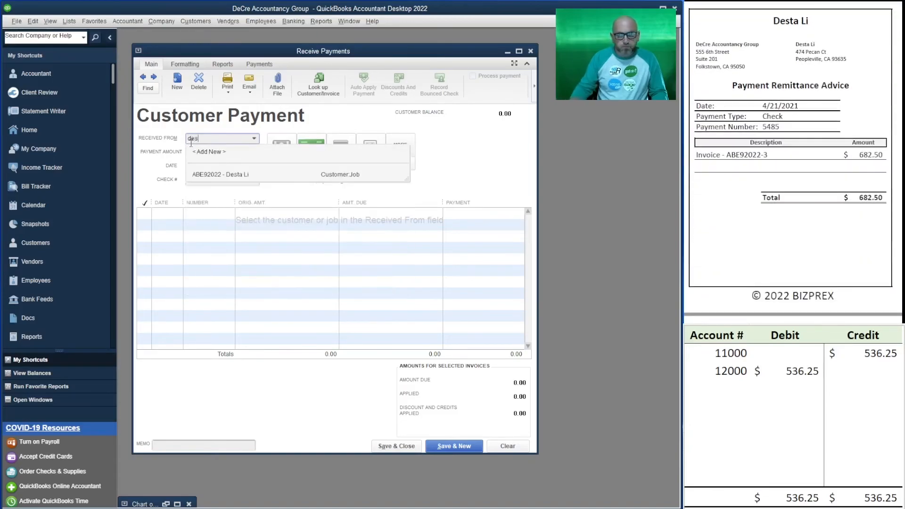
left_click(241, 174)
left_click(245, 152)
type("682.50")
key("Tab")
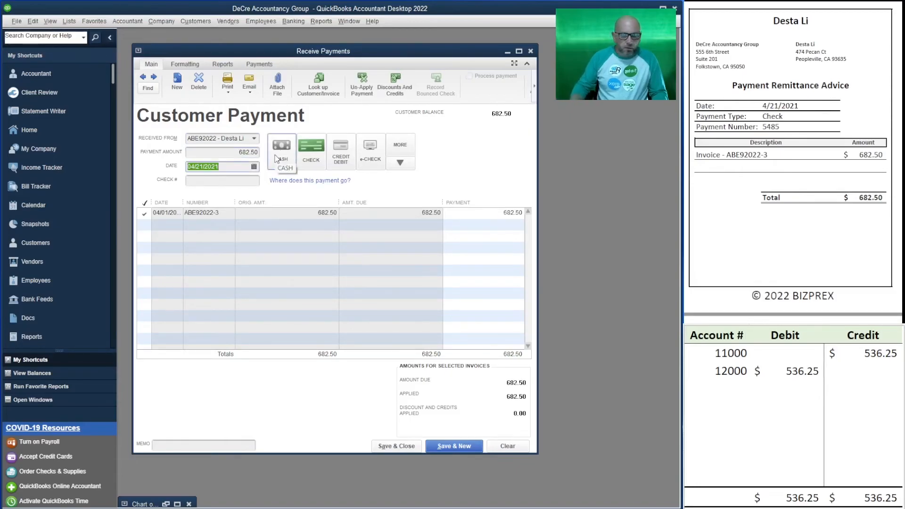
left_click(229, 181)
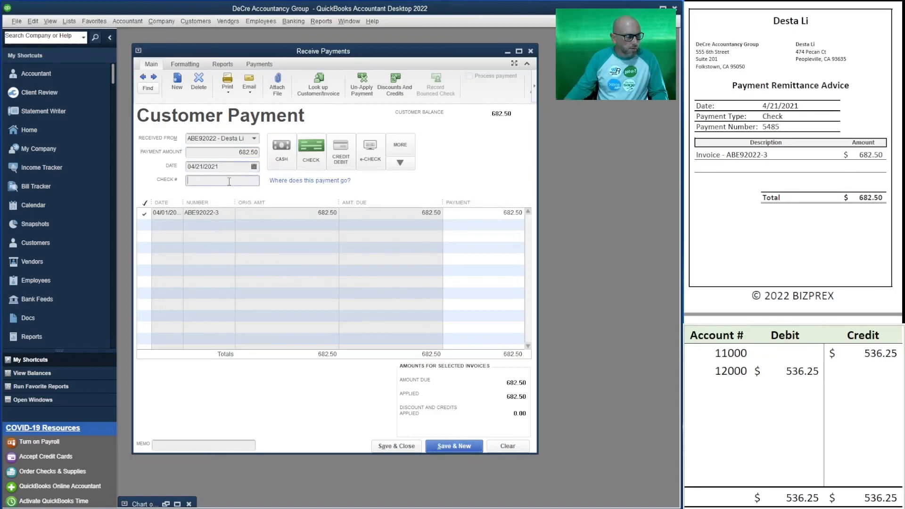
type("5485")
key("Tab")
Enter 682.50 as the debit for account 12000 and the credit for account 11000, and save the customer's payment
left_click(849, 371)
left_click(805, 371)
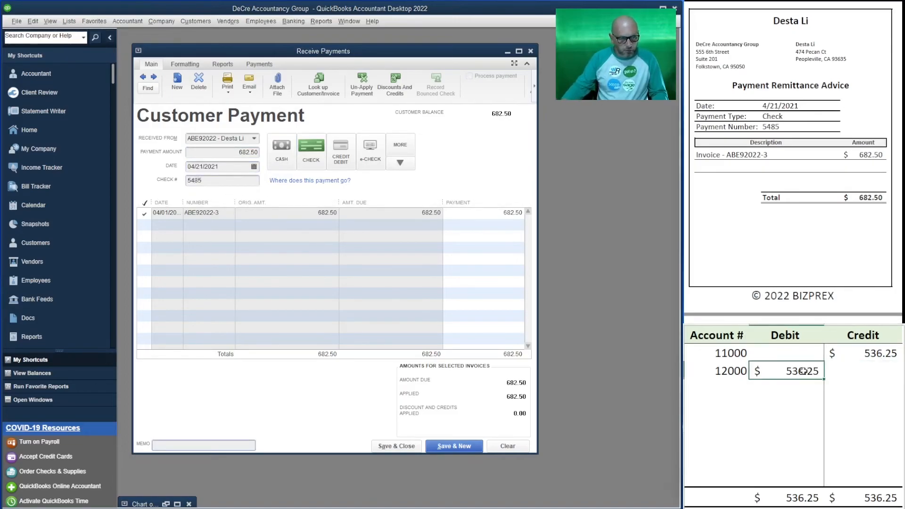
type("682.50")
key("Up")
key("Right")
type("682.50")
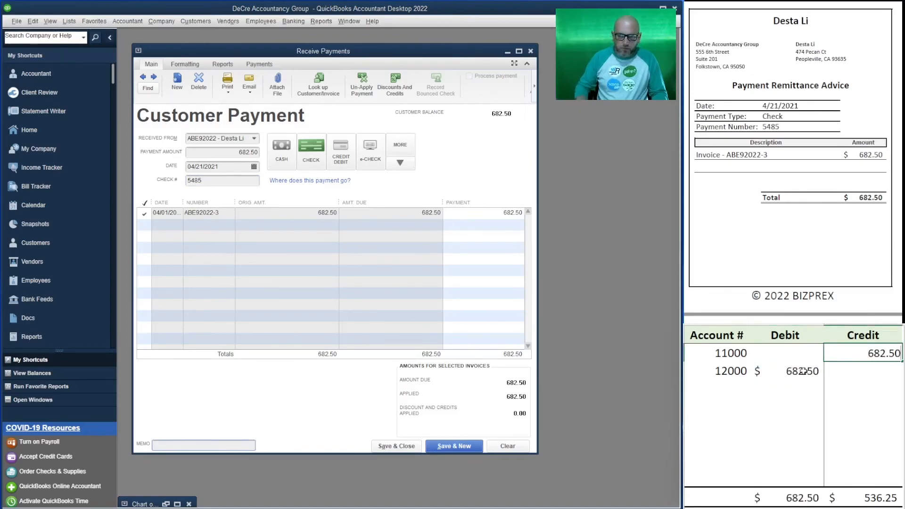
key("Return")
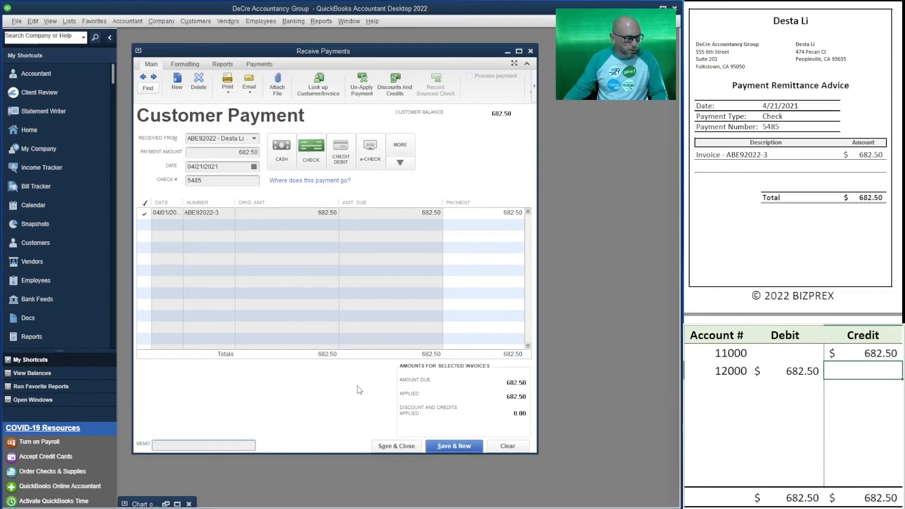
left_click(450, 445)
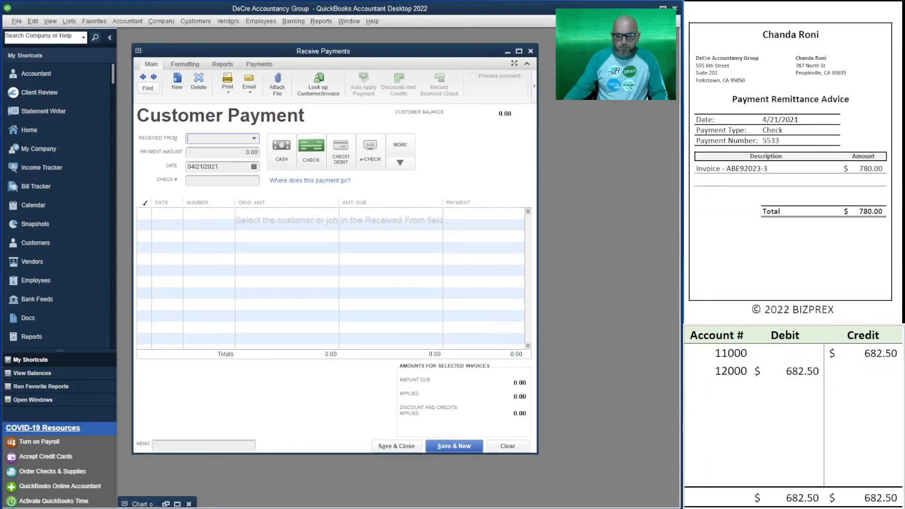
Fill in a payment from the customer named on the next remittance advice with an amount of 780.00 and check number 5533
type("chan")
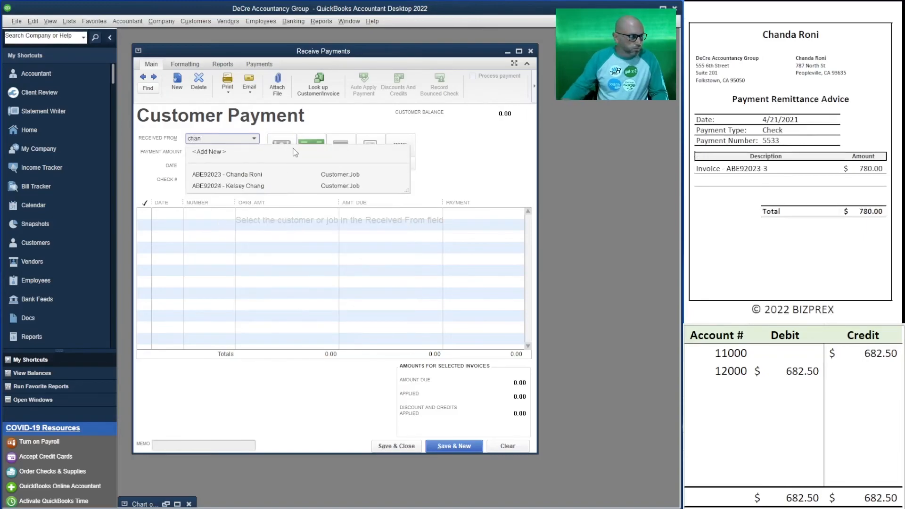
left_click(279, 177)
key("Tab")
type("70")
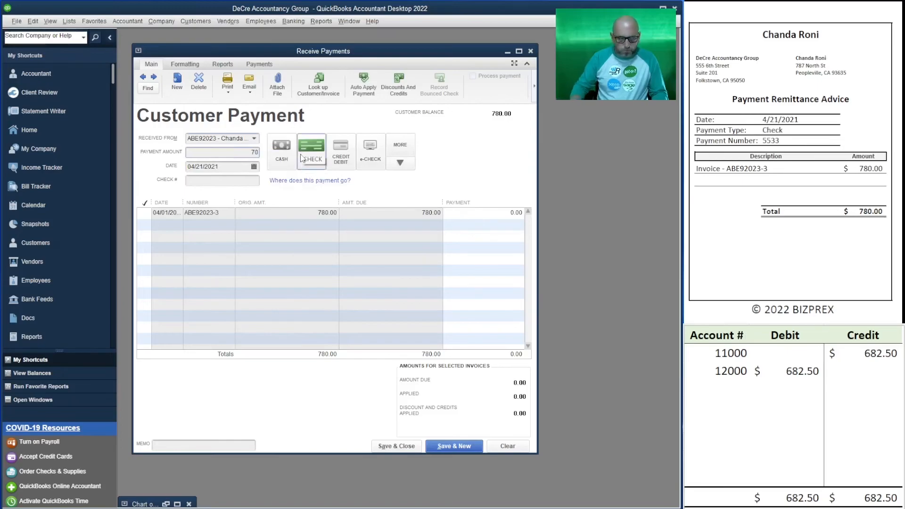
type("8")
key("BackSpace")
key("BackSpace")
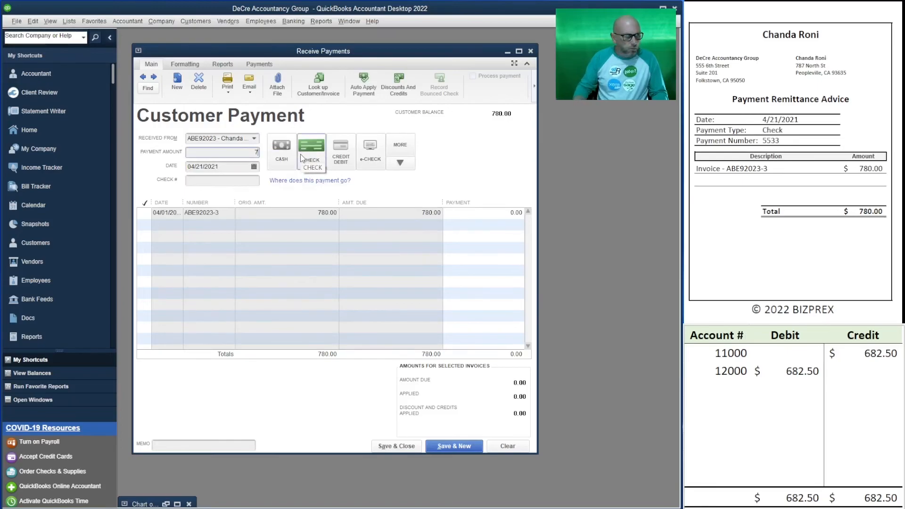
type("80")
key("Tab")
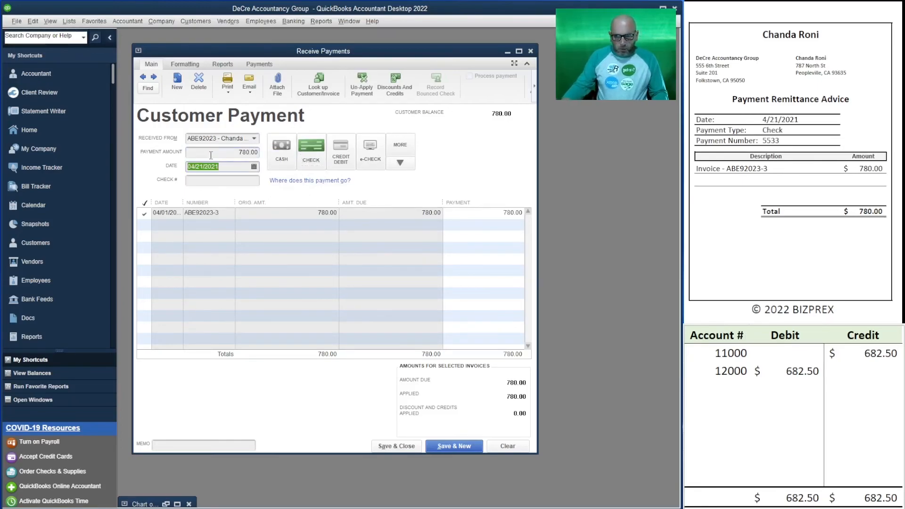
left_click(224, 180)
type("5533")
key("Tab")
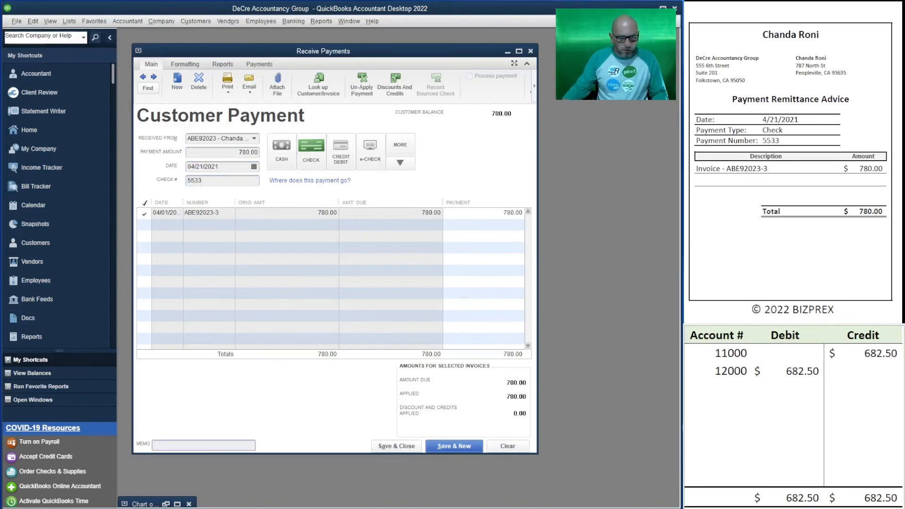
Enter 780 as the debit for account 12000 and the credit for account 11000, and save the customer's payment
left_click(804, 372)
type("780")
key("Up")
key("Right")
type("780")
key("Return")
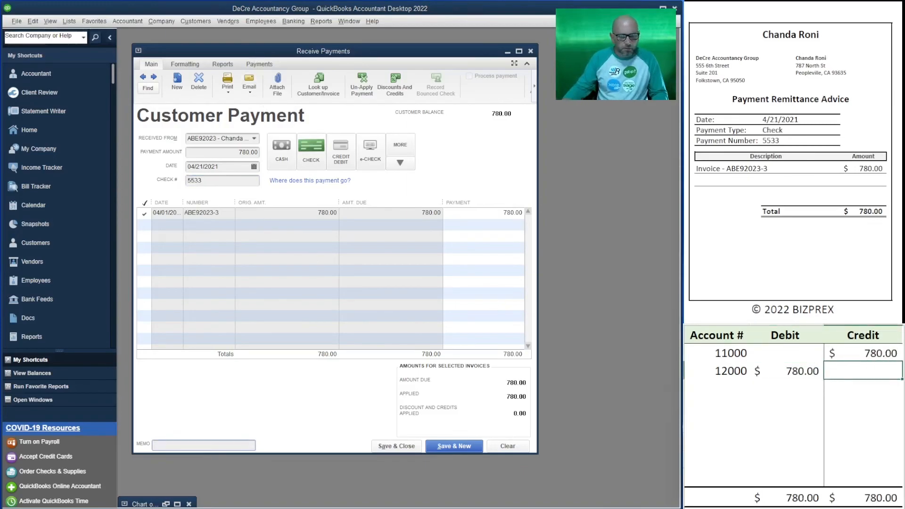
left_click(456, 446)
Fill in a payment from the customer named on the next remittance advice with an amount of 682.50 and check number 5821
scroll(792, 188, "down", 5)
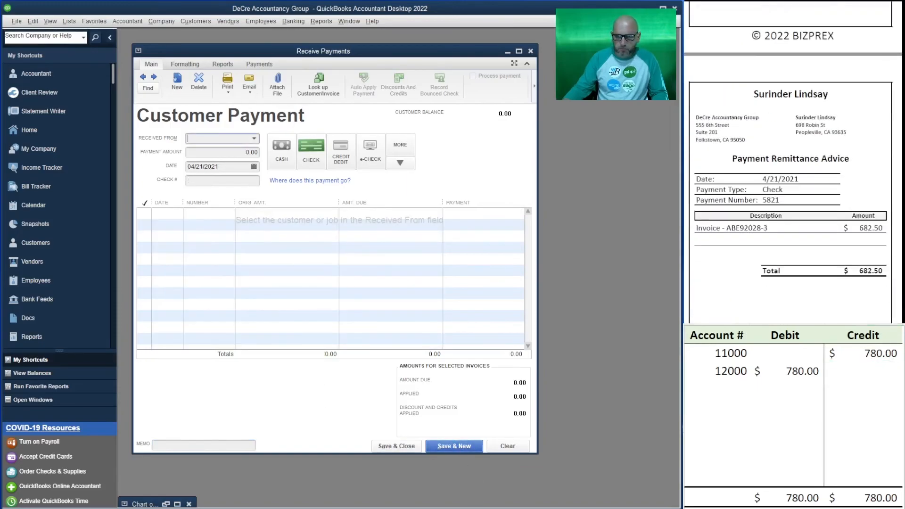
scroll(792, 189, "down", 2)
type("sa")
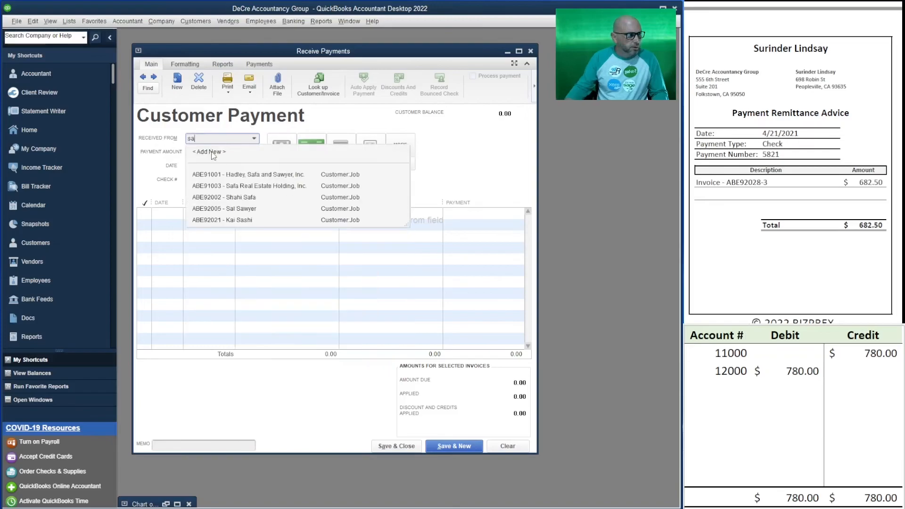
key("BackSpace")
type("ur")
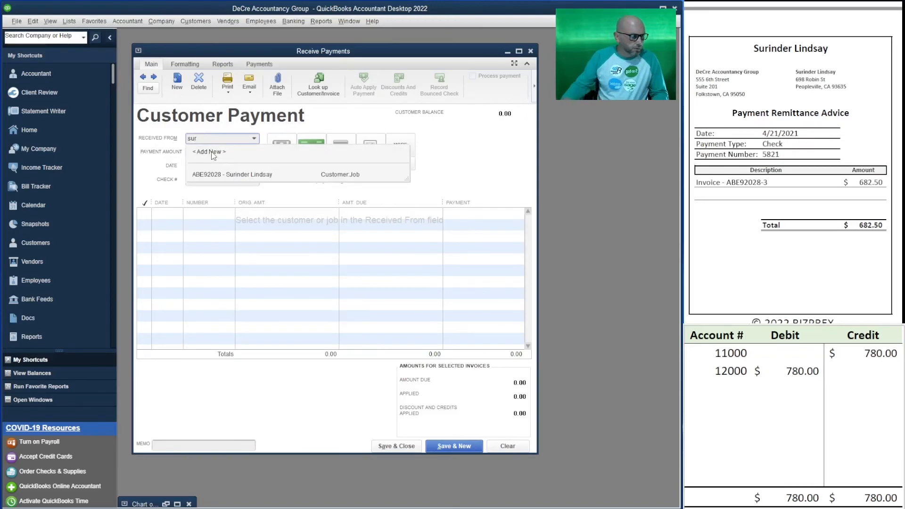
left_click(248, 174)
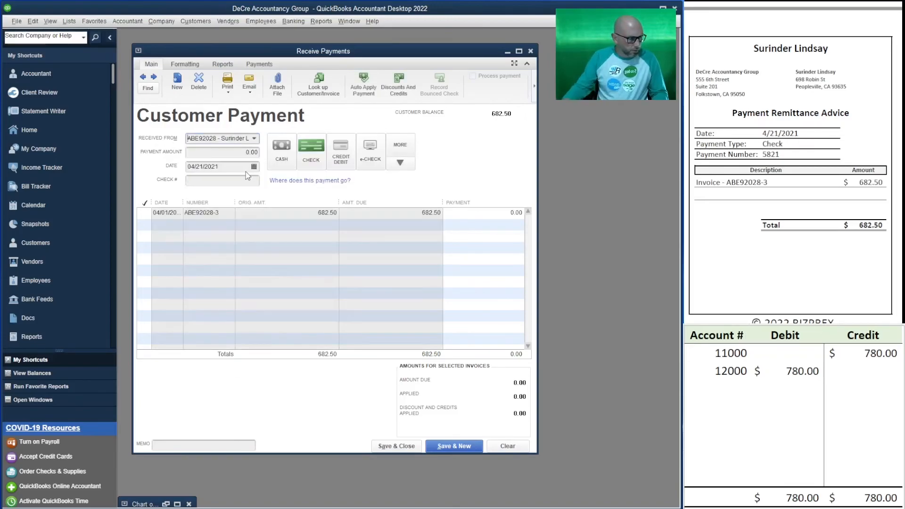
key("Tab")
type("682.5")
key("Tab")
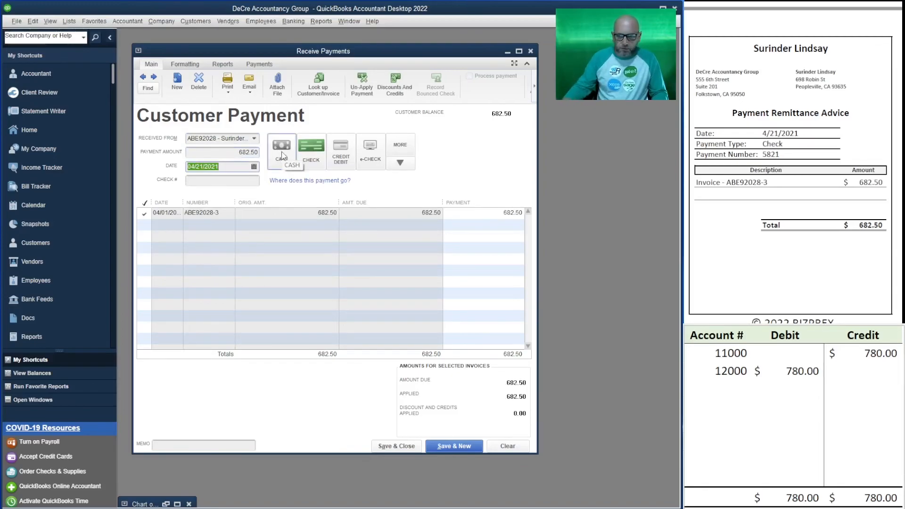
left_click(215, 180)
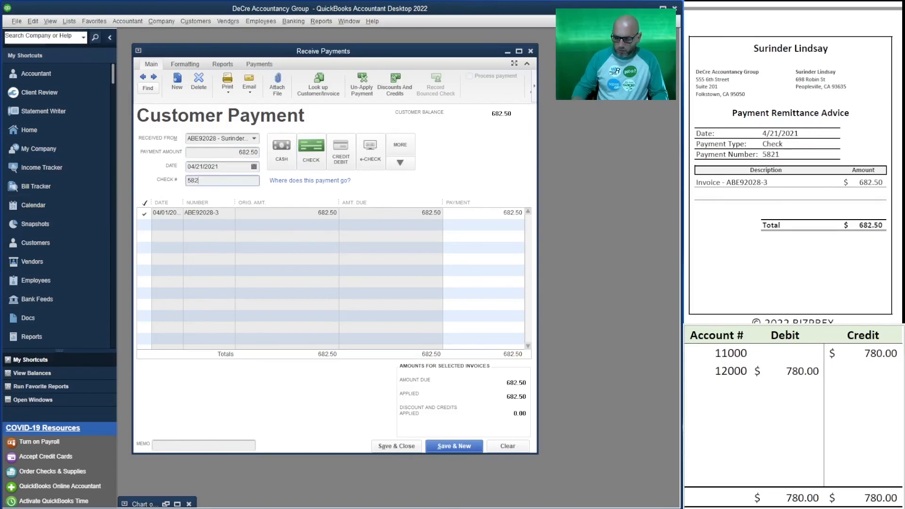
key("Tab")
Enter 682.50 as the debit for account 12000 and the credit for account 11000, and save and close the customer's payment
left_click(797, 381)
type("682.50")
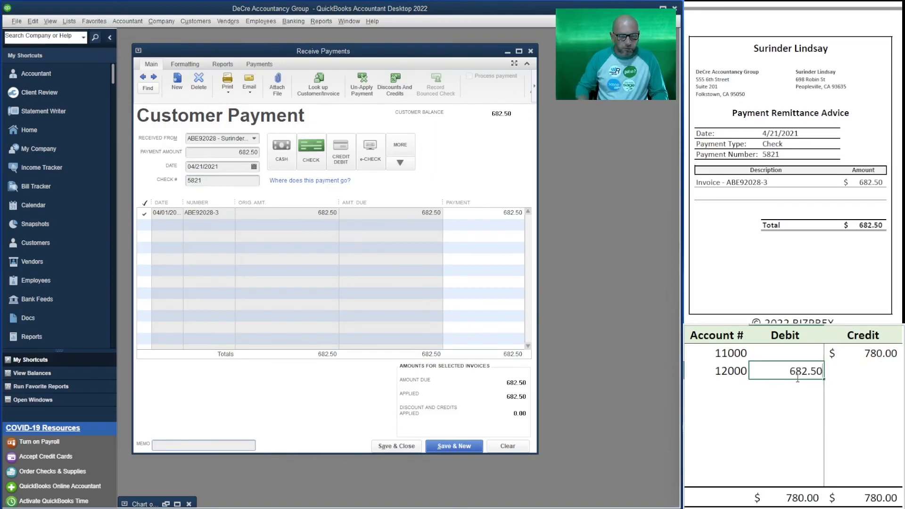
key("Up")
key("Right")
type("682.50")
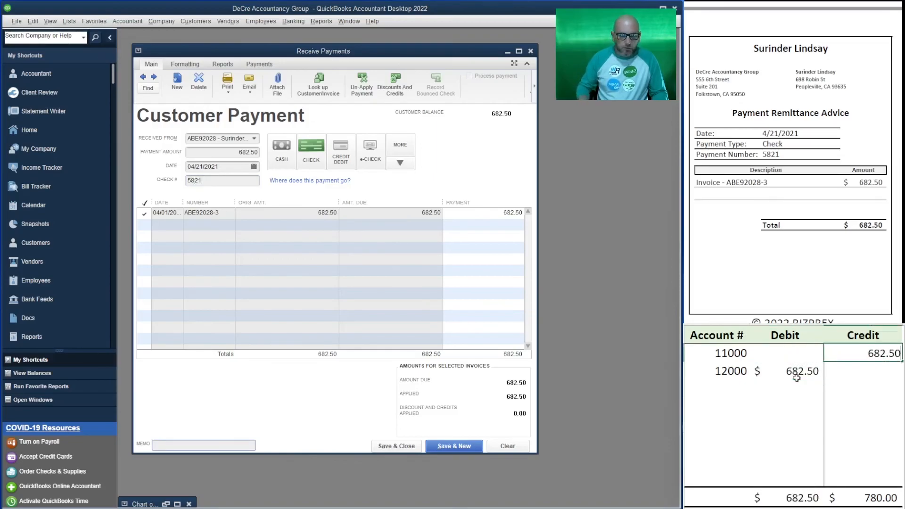
left_click(797, 380)
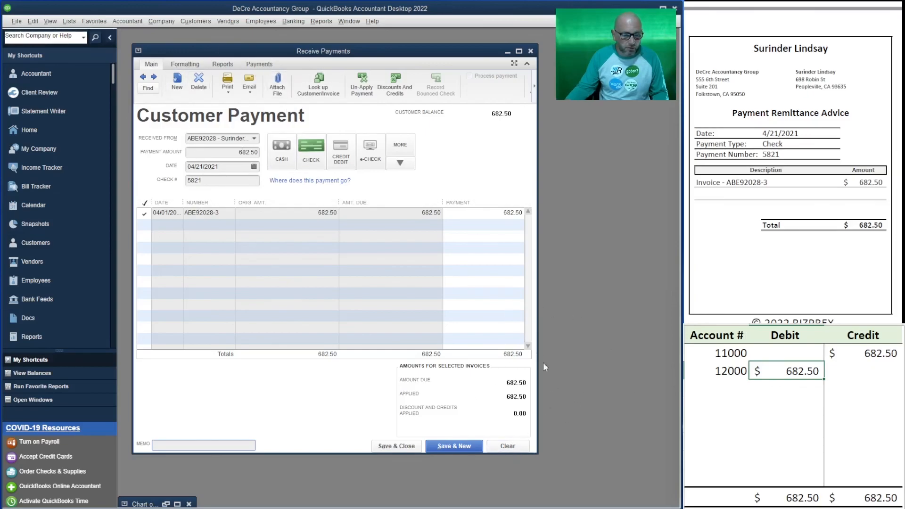
left_click(410, 447)
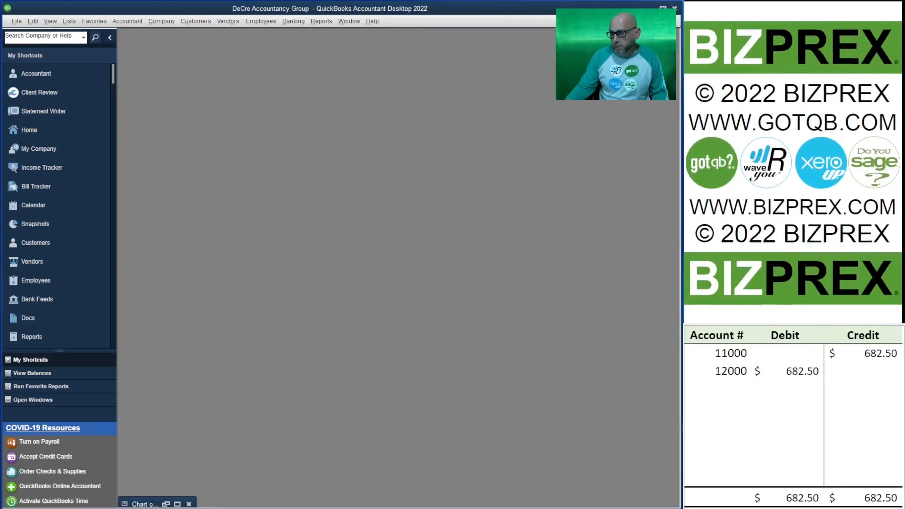
Clear the account numbers 11000 and 12000 and their debit and credit amounts from the worksheet
left_click(845, 368)
left_click_drag(845, 367, 774, 369)
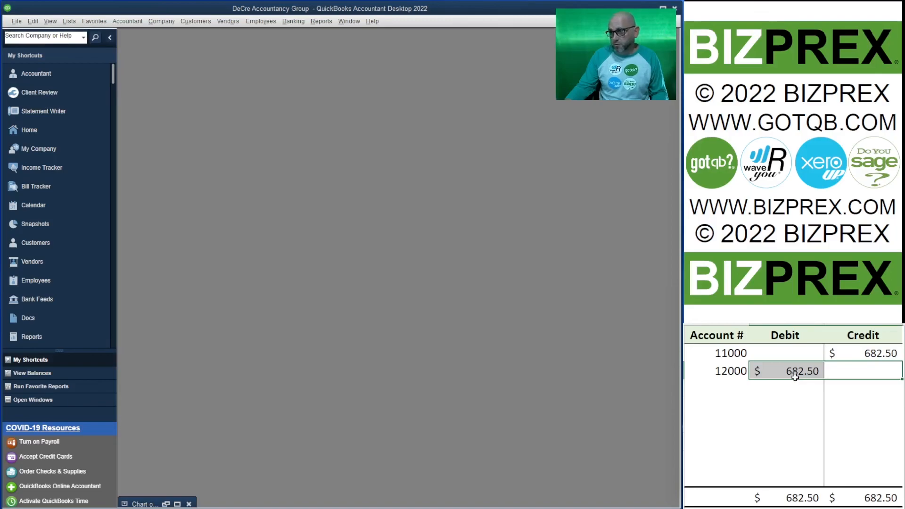
left_click(741, 357)
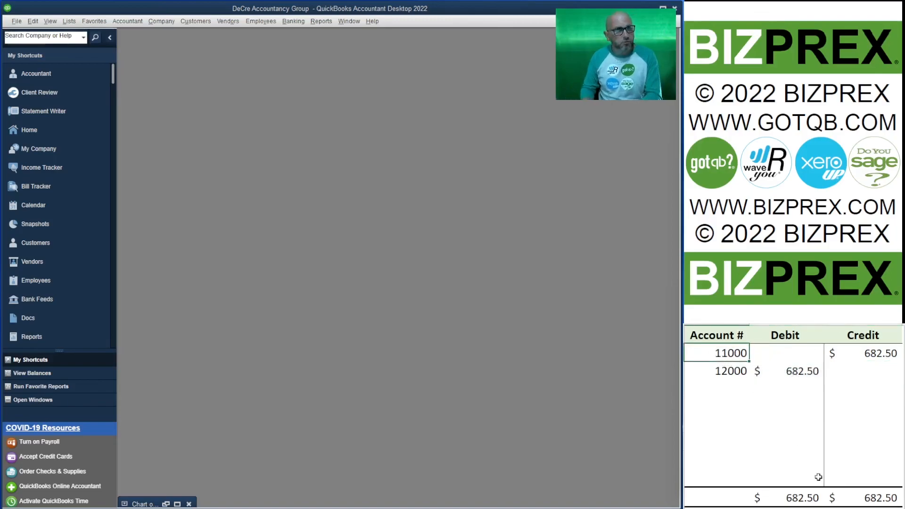
key("Delete")
key("Down")
key("Right")
key("Delete")
key("Up")
key("Right")
key("Delete")
key("Down")
key("Left")
key("Left")
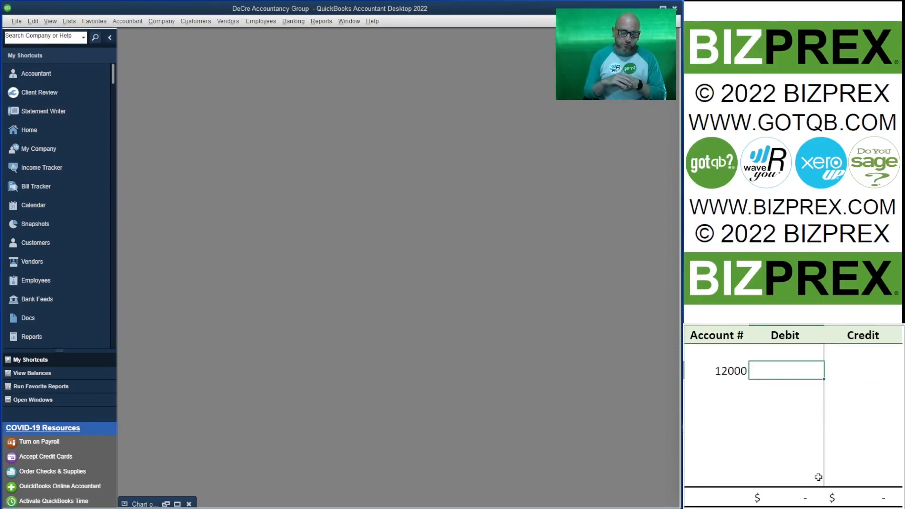
key("Left")
key("Delete")
Enter account numbers 12000 and 10100 in the first two rows of the worksheet
key("Up")
type("12000")
key("Tab")
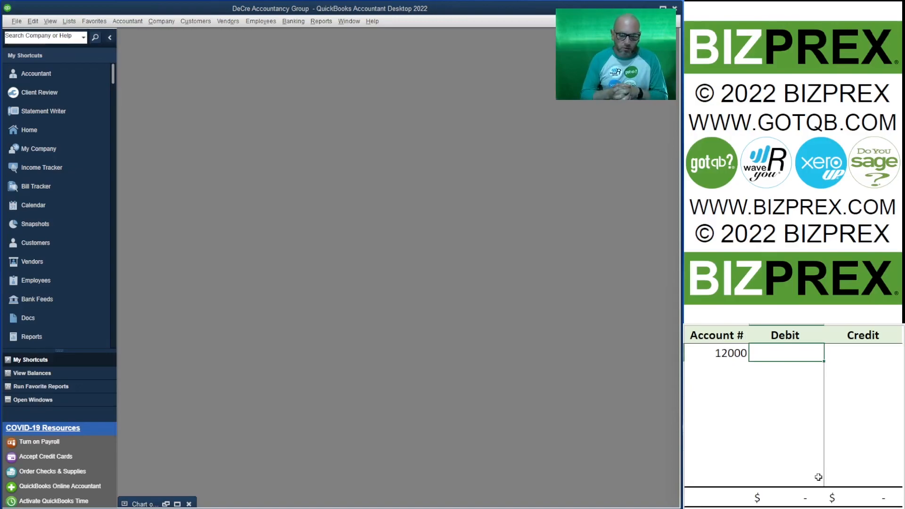
key("Return")
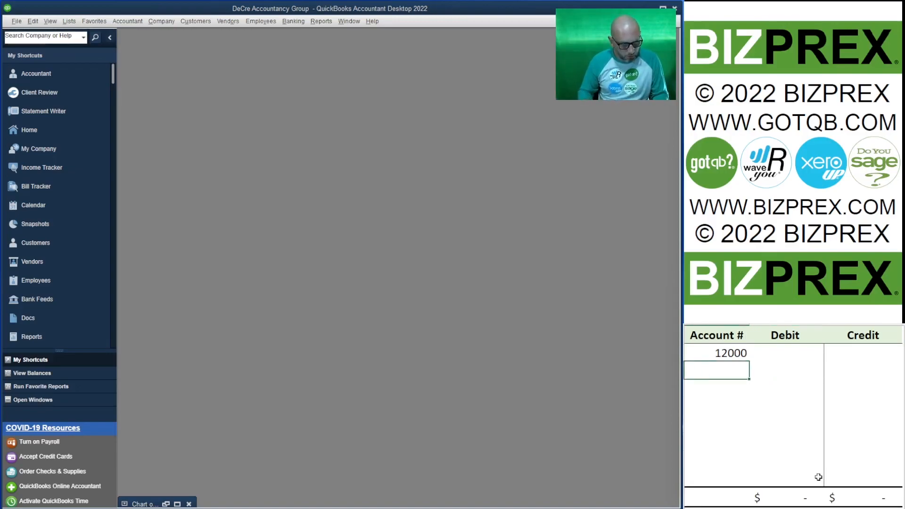
type("10100")
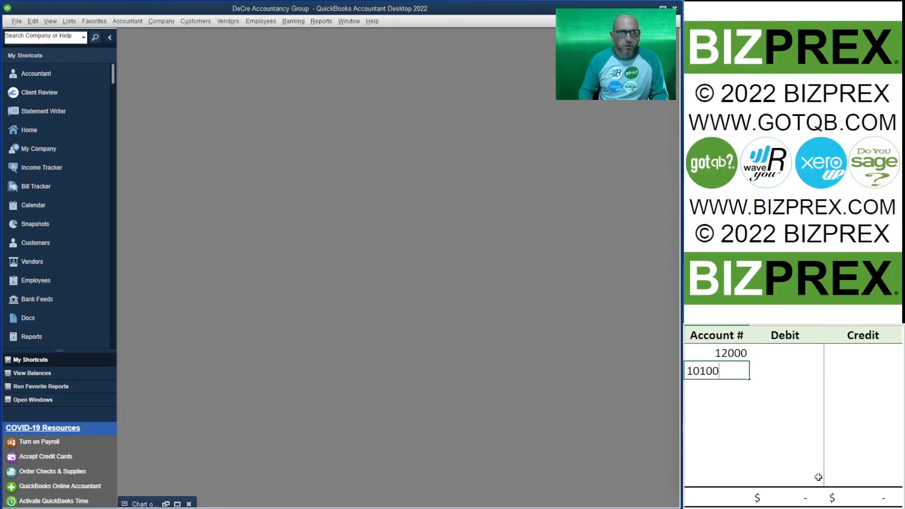
key("Tab")
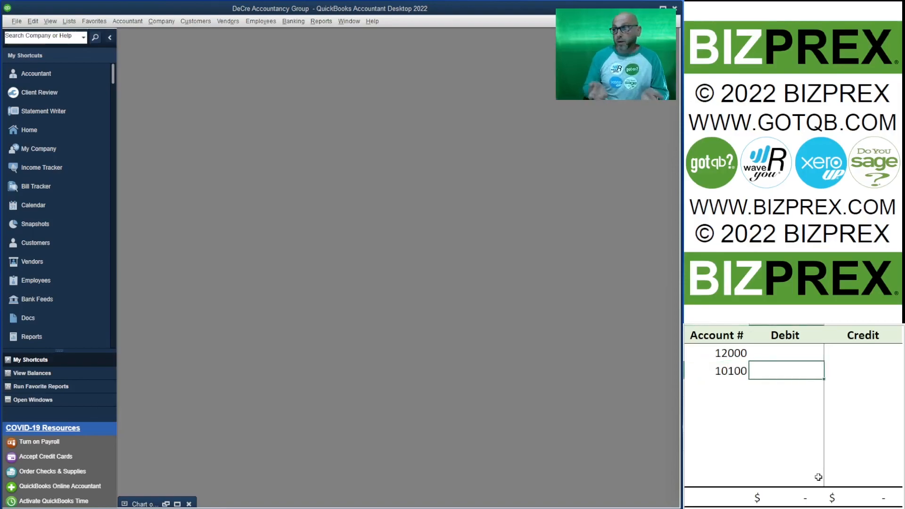